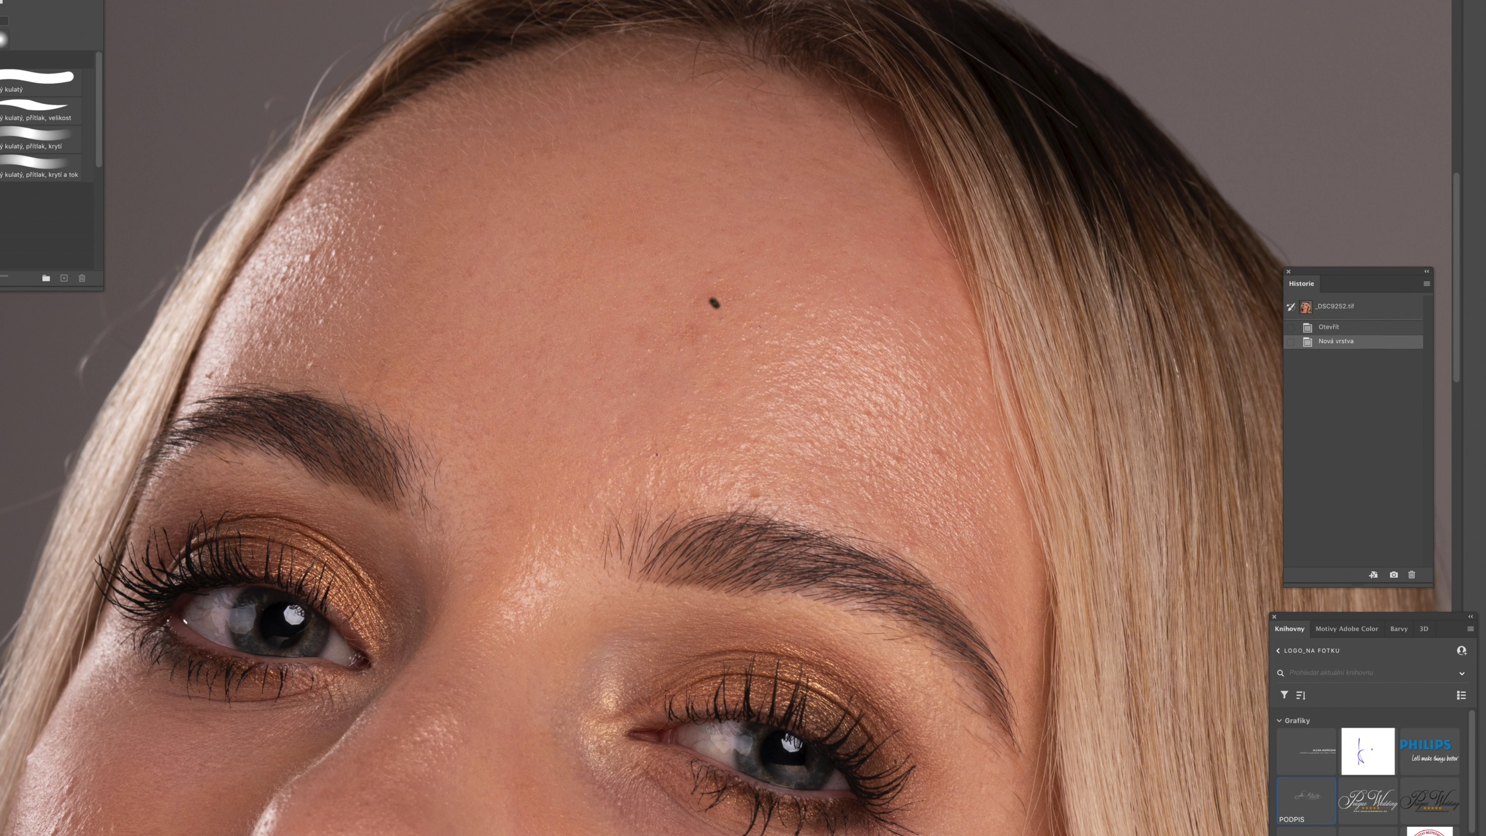
Step: Heal the small blemishes on the forehead and above the eyebrow with the Spot Healing Brush
left_click(713, 301)
left_click(734, 402)
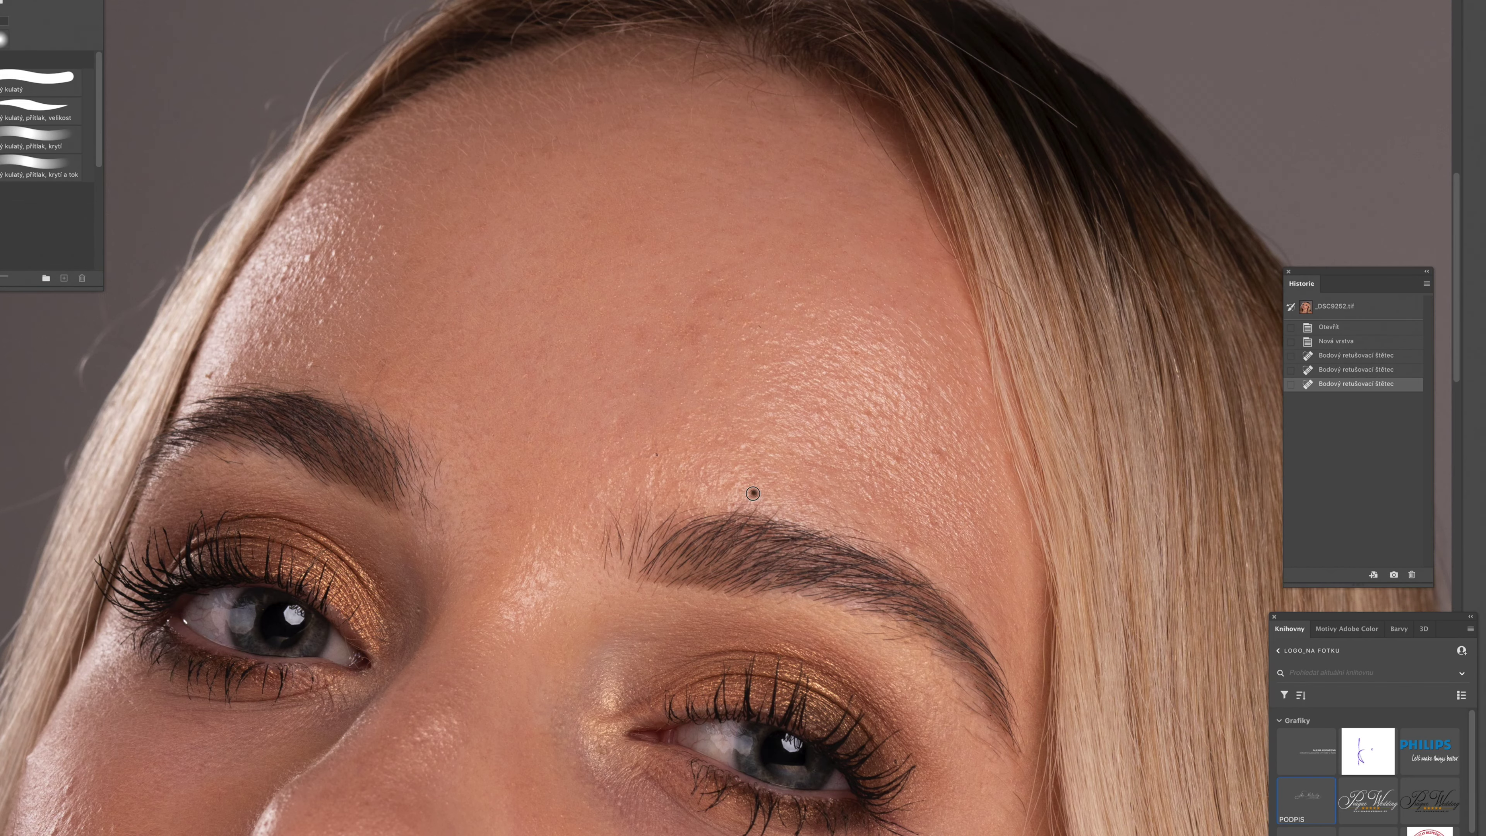
left_click(753, 494)
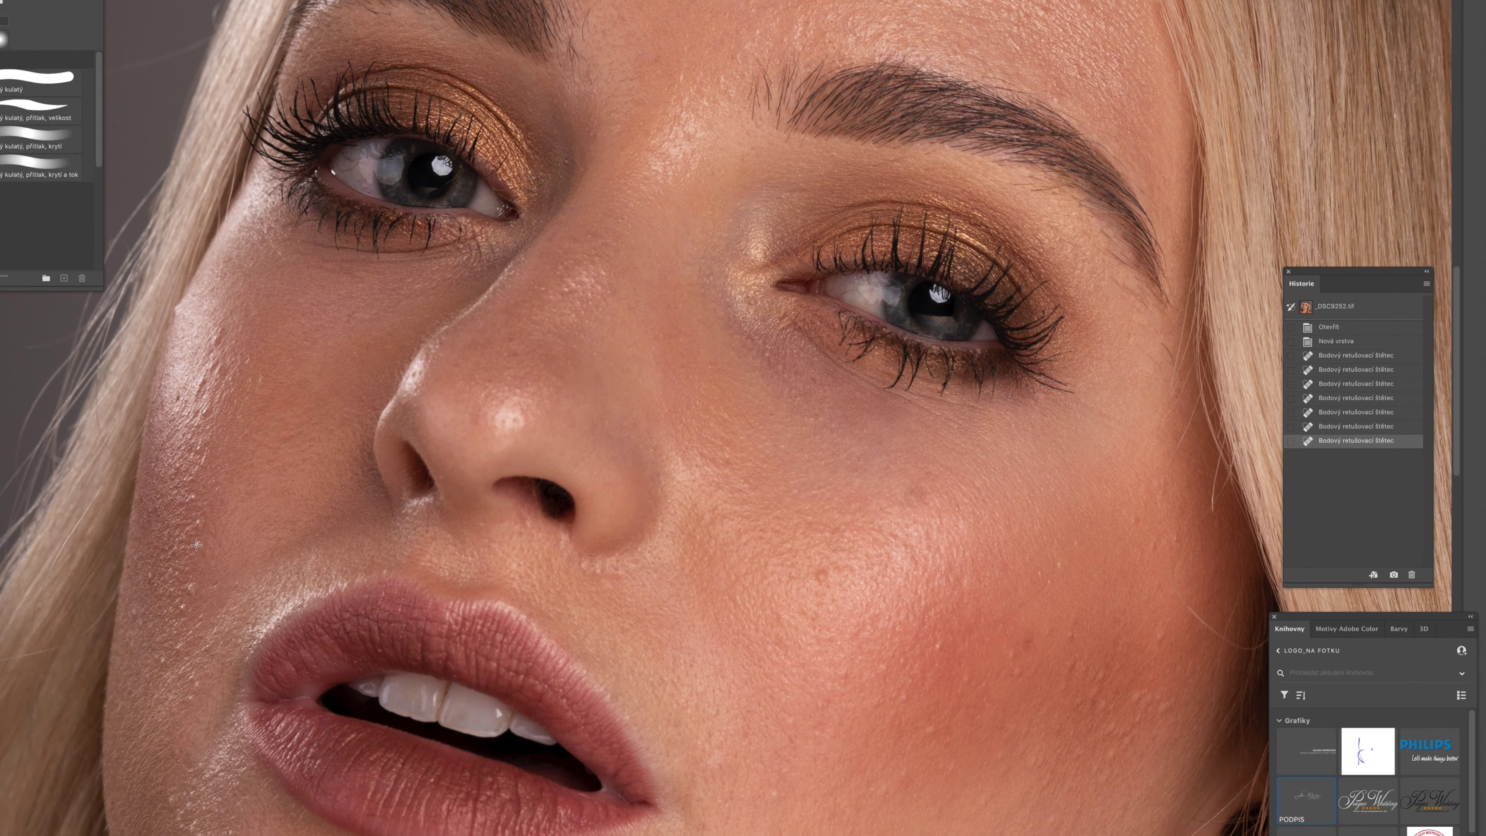
Step: Heal the bumps and shiny spots on the shadow-side cheek, from beneath the eye to beside the mouth
left_click(199, 520)
left_click(199, 455)
left_click(194, 451)
left_click(216, 372)
left_click(218, 330)
left_click(260, 380)
left_click(179, 397)
left_click(181, 604)
left_click(215, 581)
left_click(194, 768)
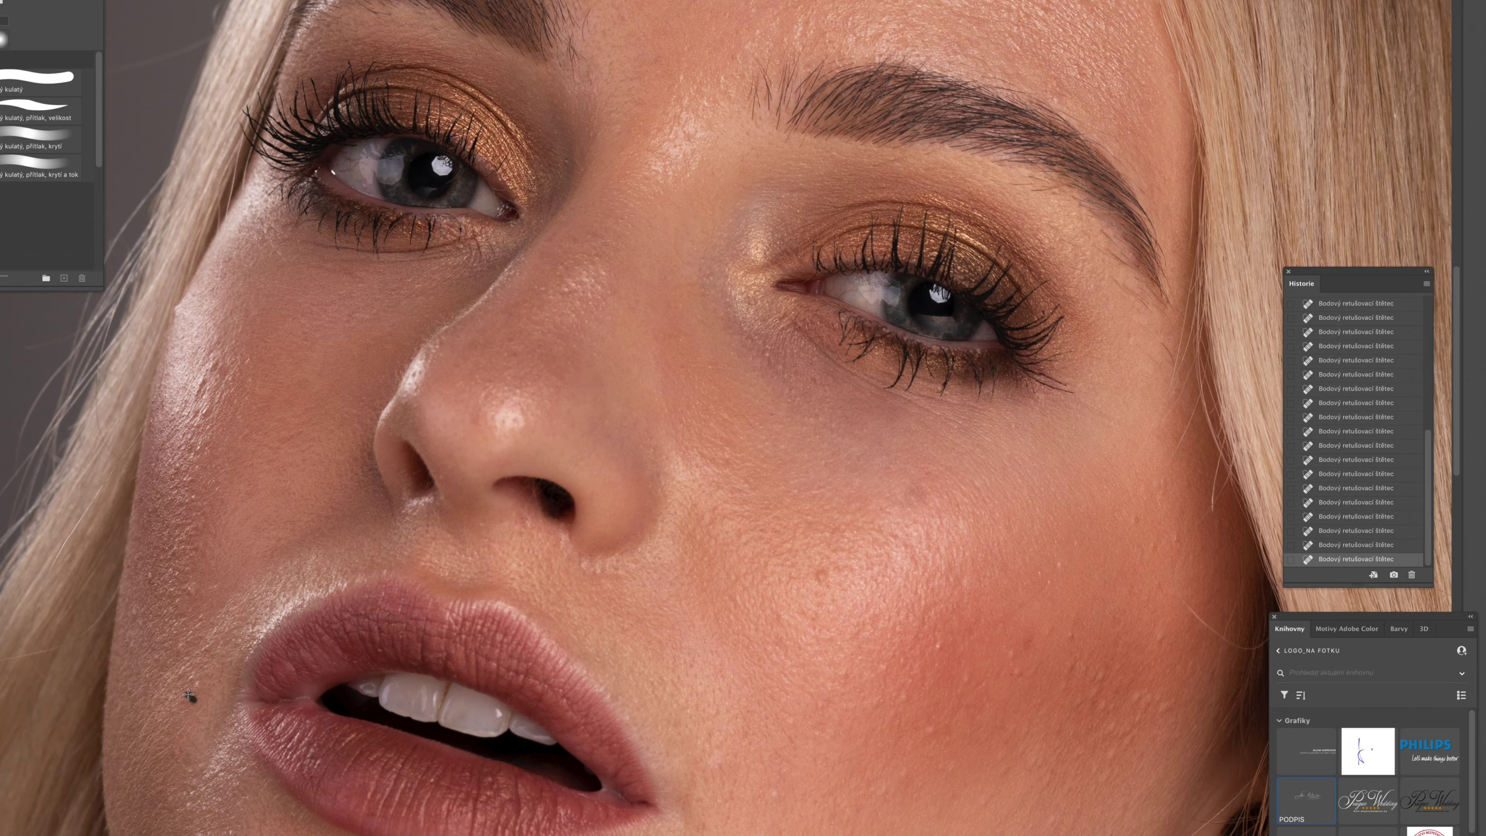
Step: Heal the blemishes on the blushed cheek and below the corner of the mouth
left_click_drag(817, 574, 709, 428)
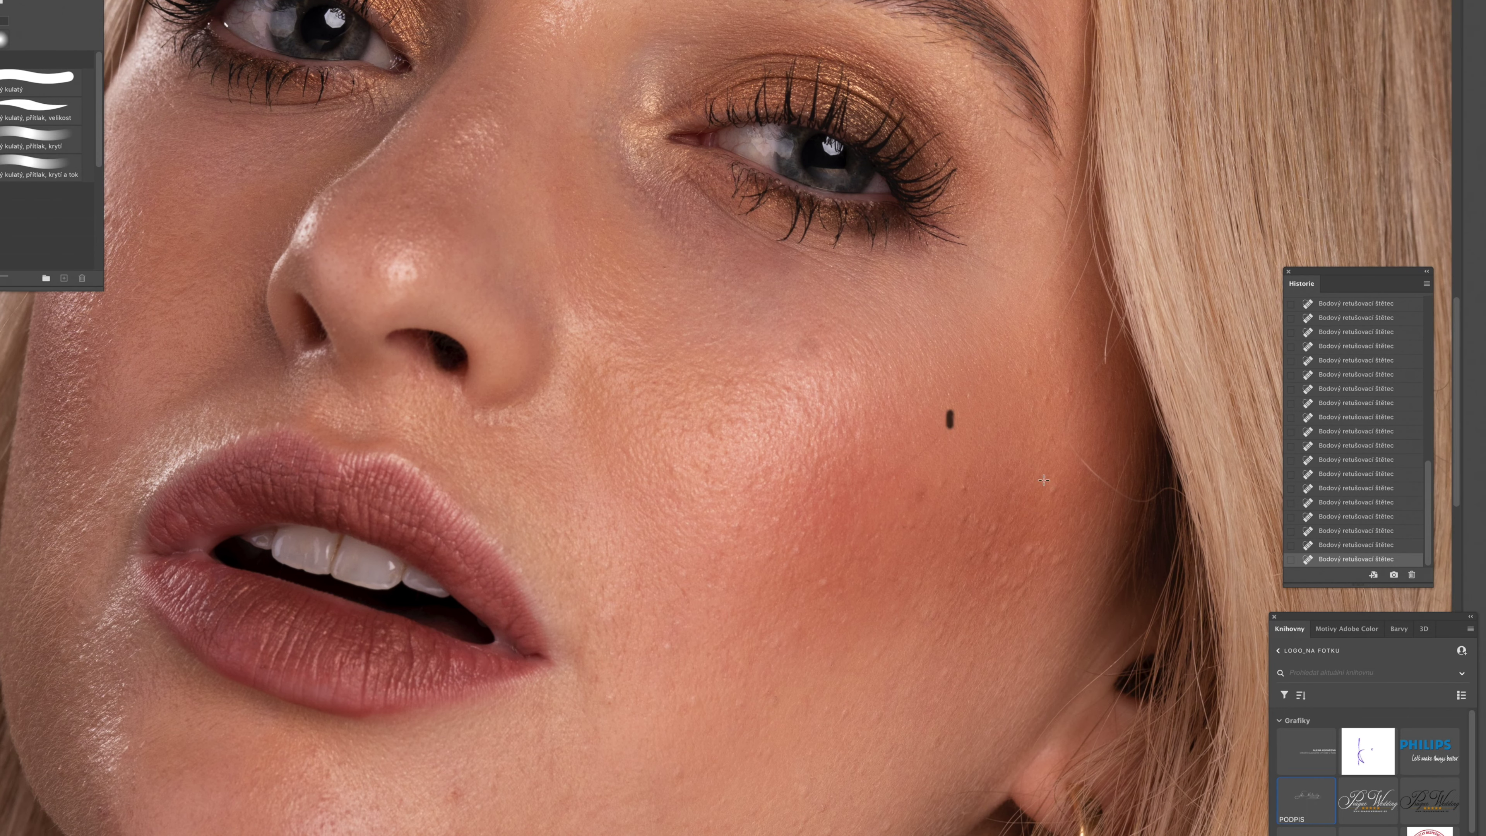
left_click(613, 694)
left_click(691, 693)
Step: Heal the mole, dark marks and small spots on the neck with the Spot Healing Brush
scroll(939, 539, "down", 20)
scroll(939, 539, "left", 4)
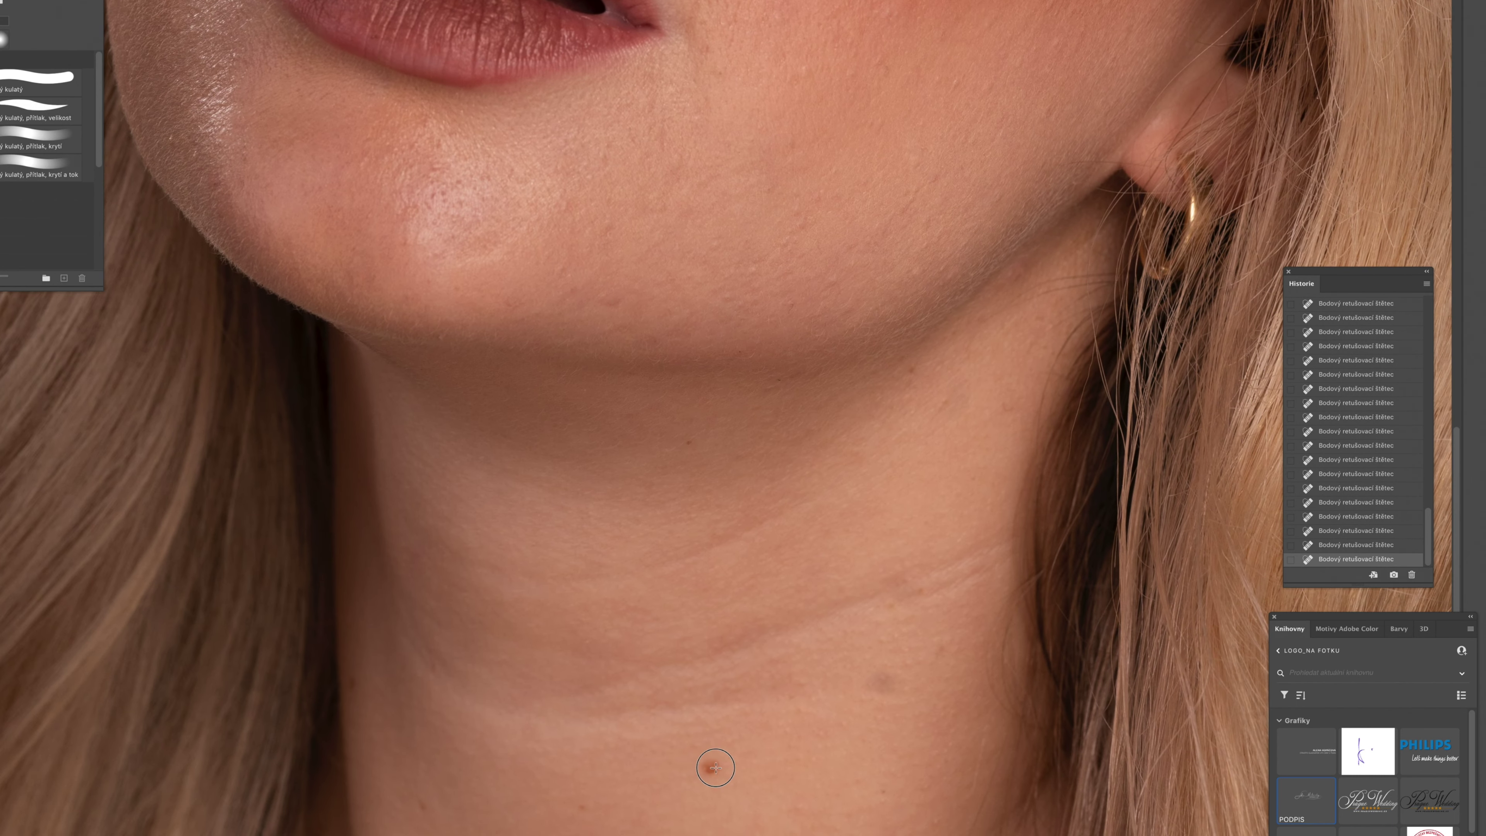
left_click(715, 767)
left_click(938, 649)
left_click(912, 589)
mouse_move(941, 503)
left_mouse_down()
mouse_move(946, 296)
mouse_move(972, 228)
left_mouse_up()
left_click_drag(921, 404, 903, 412)
left_click(435, 698)
left_click_drag(565, 834, 572, 625)
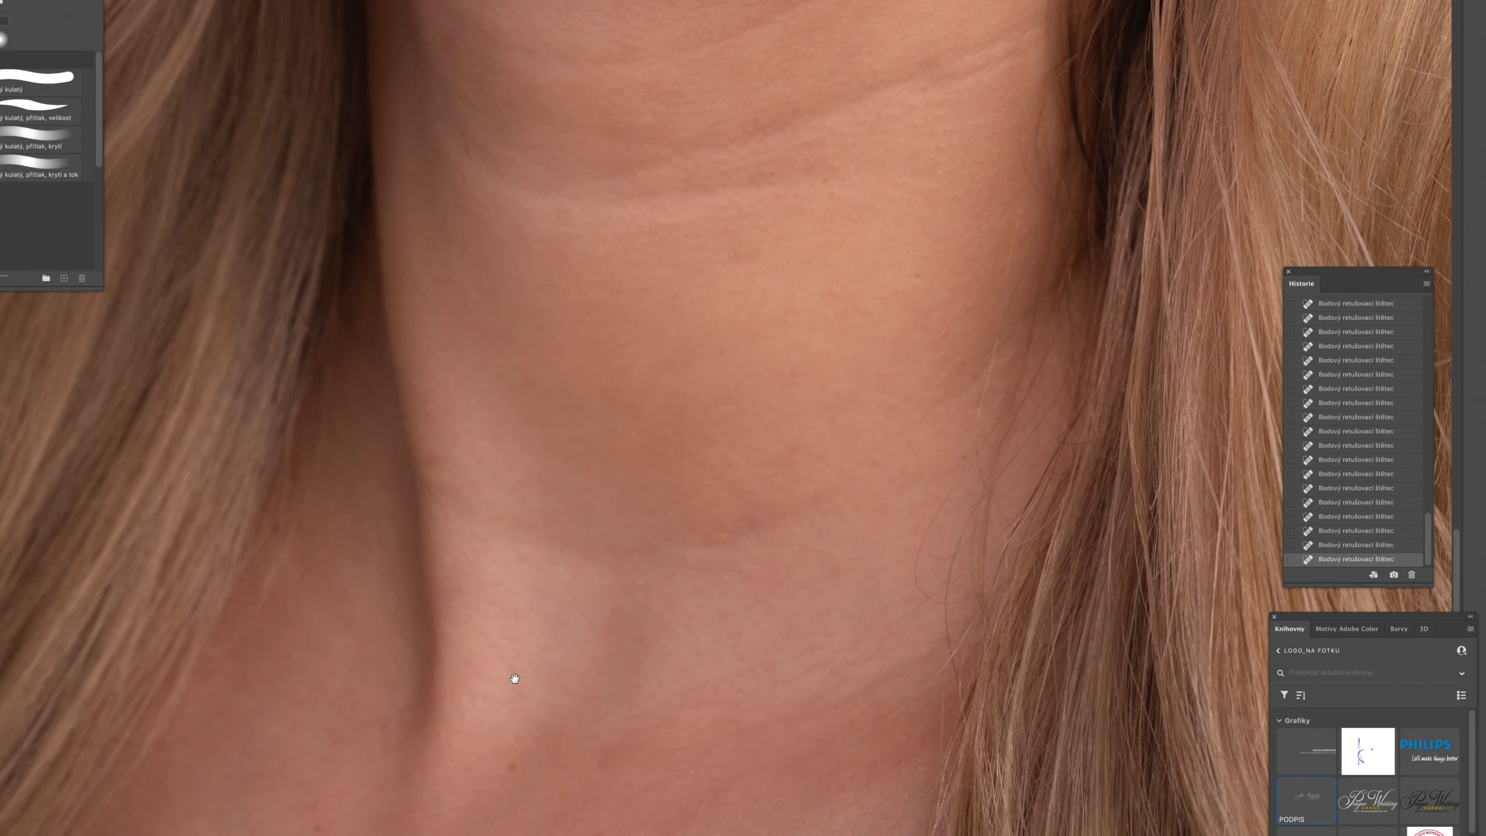
Step: Crop the portrait tighter around the face, from just above the hair to the middle of the neck
key("ctrl+0")
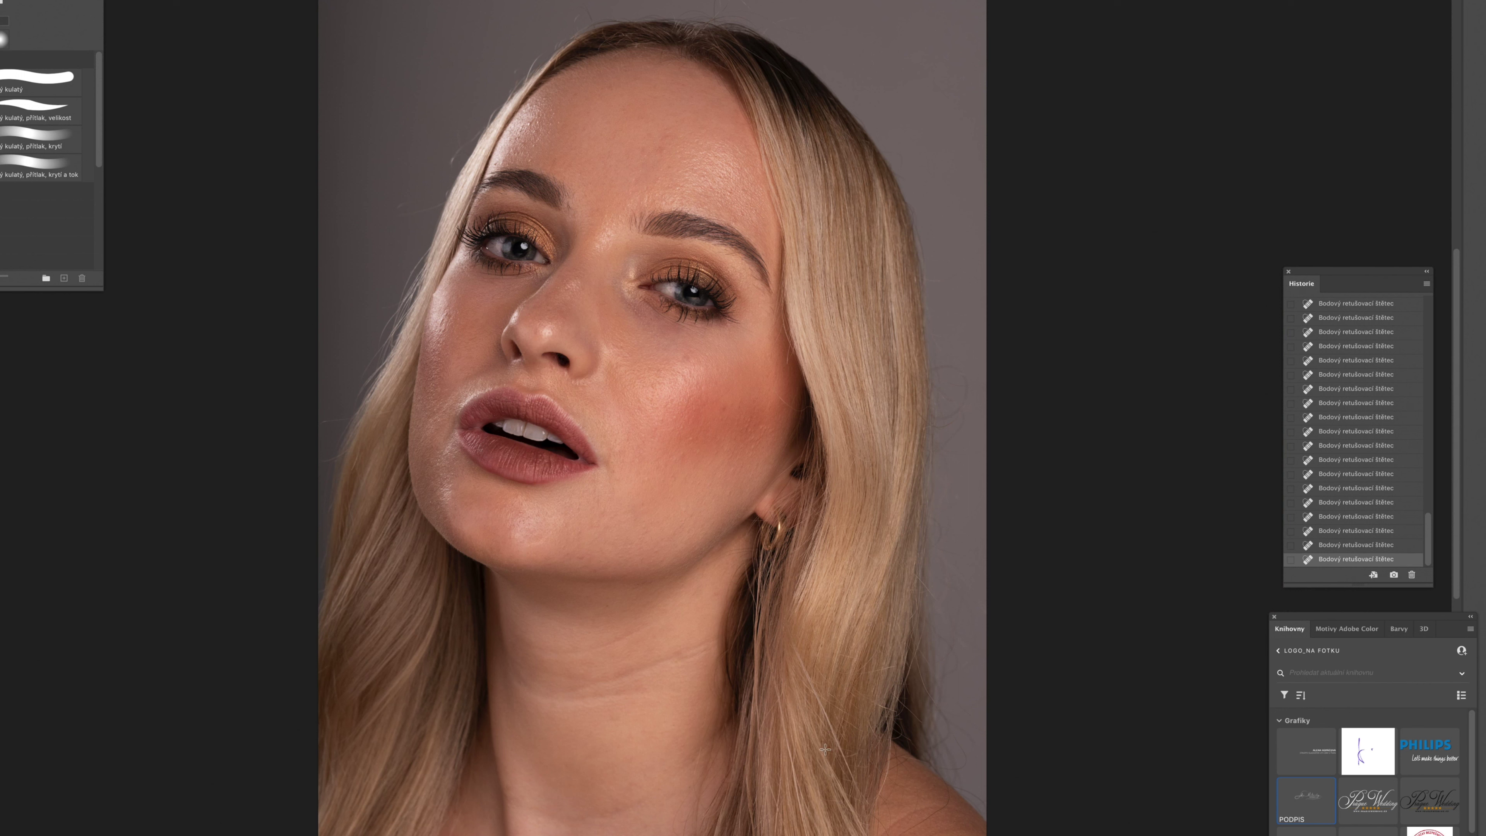
key("c")
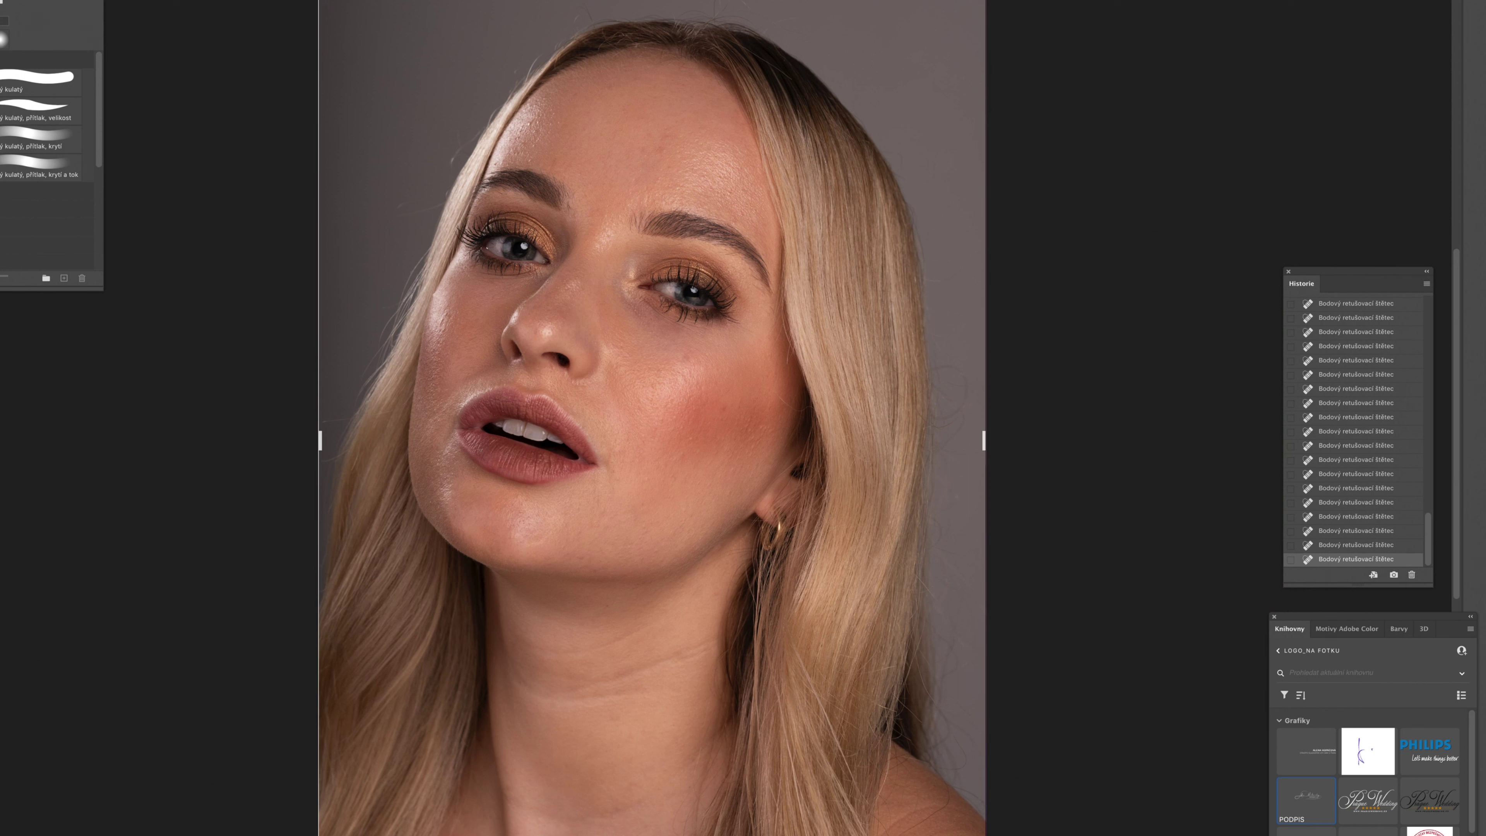
left_click(949, 4)
left_click_drag(944, 13, 960, 0)
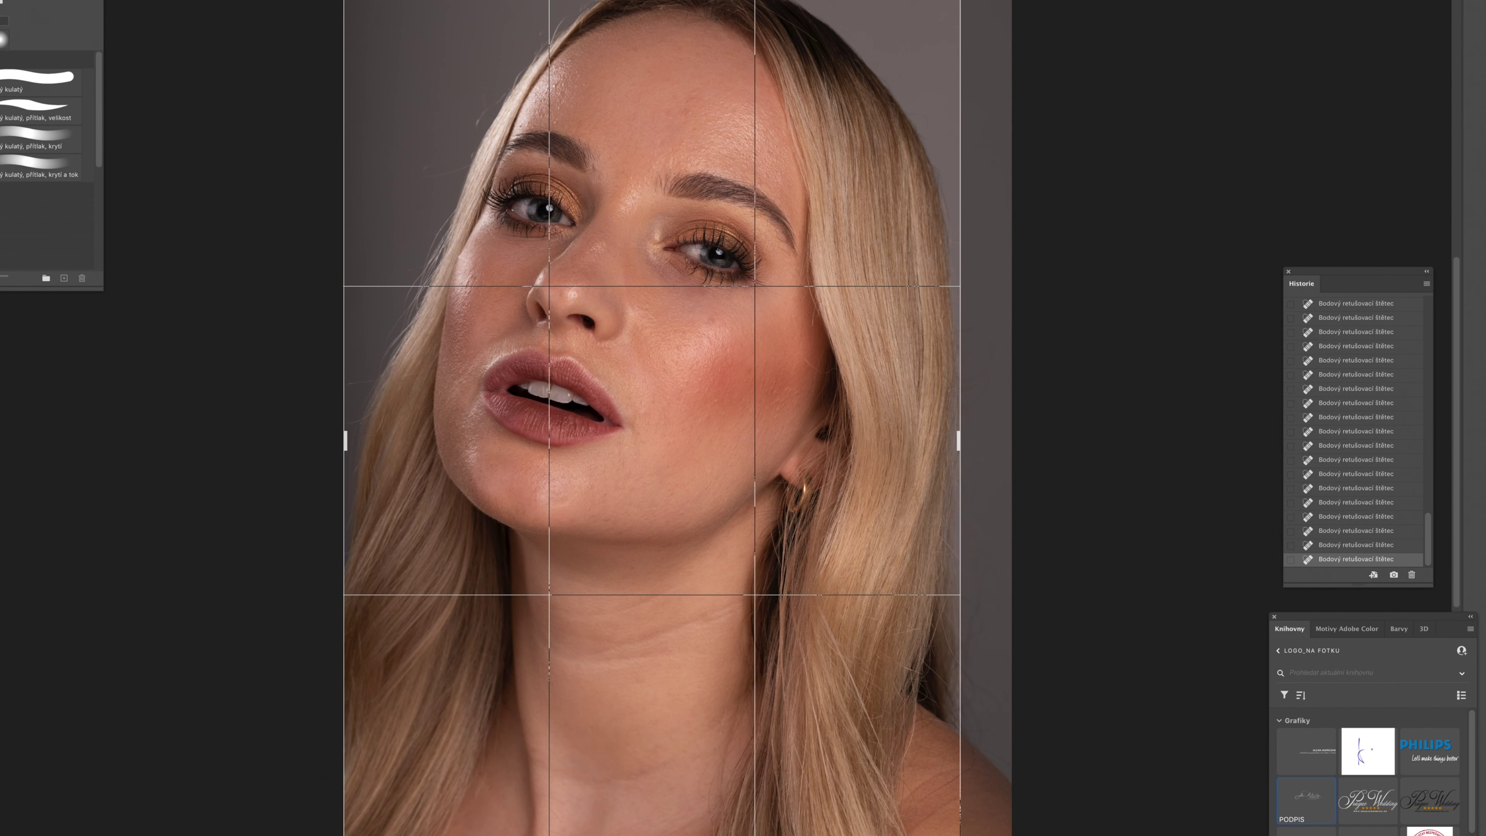
left_click_drag(650, 835, 650, 835)
key("super+z")
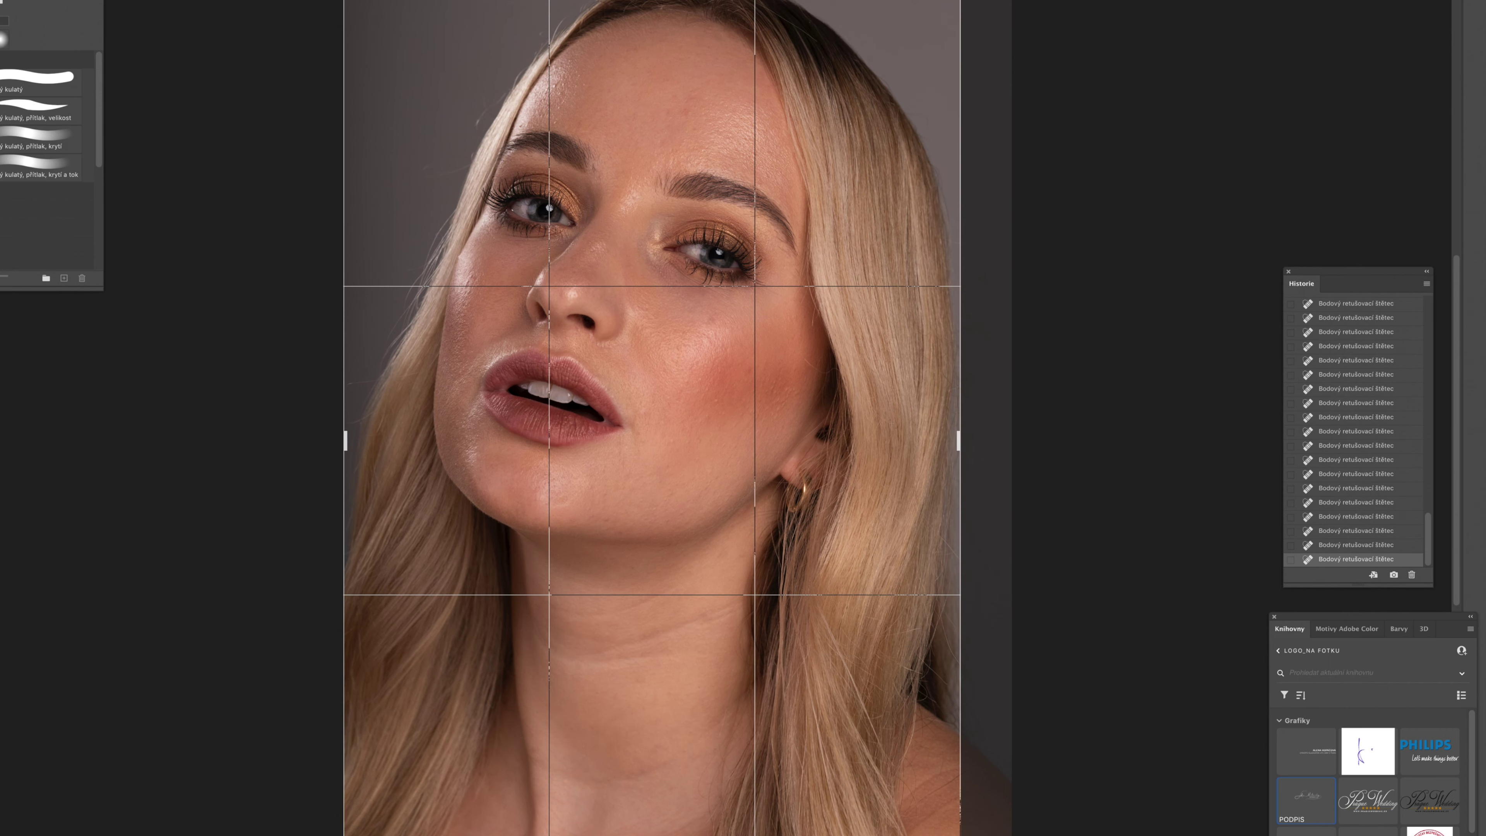
left_click_drag(630, 767, 628, 827)
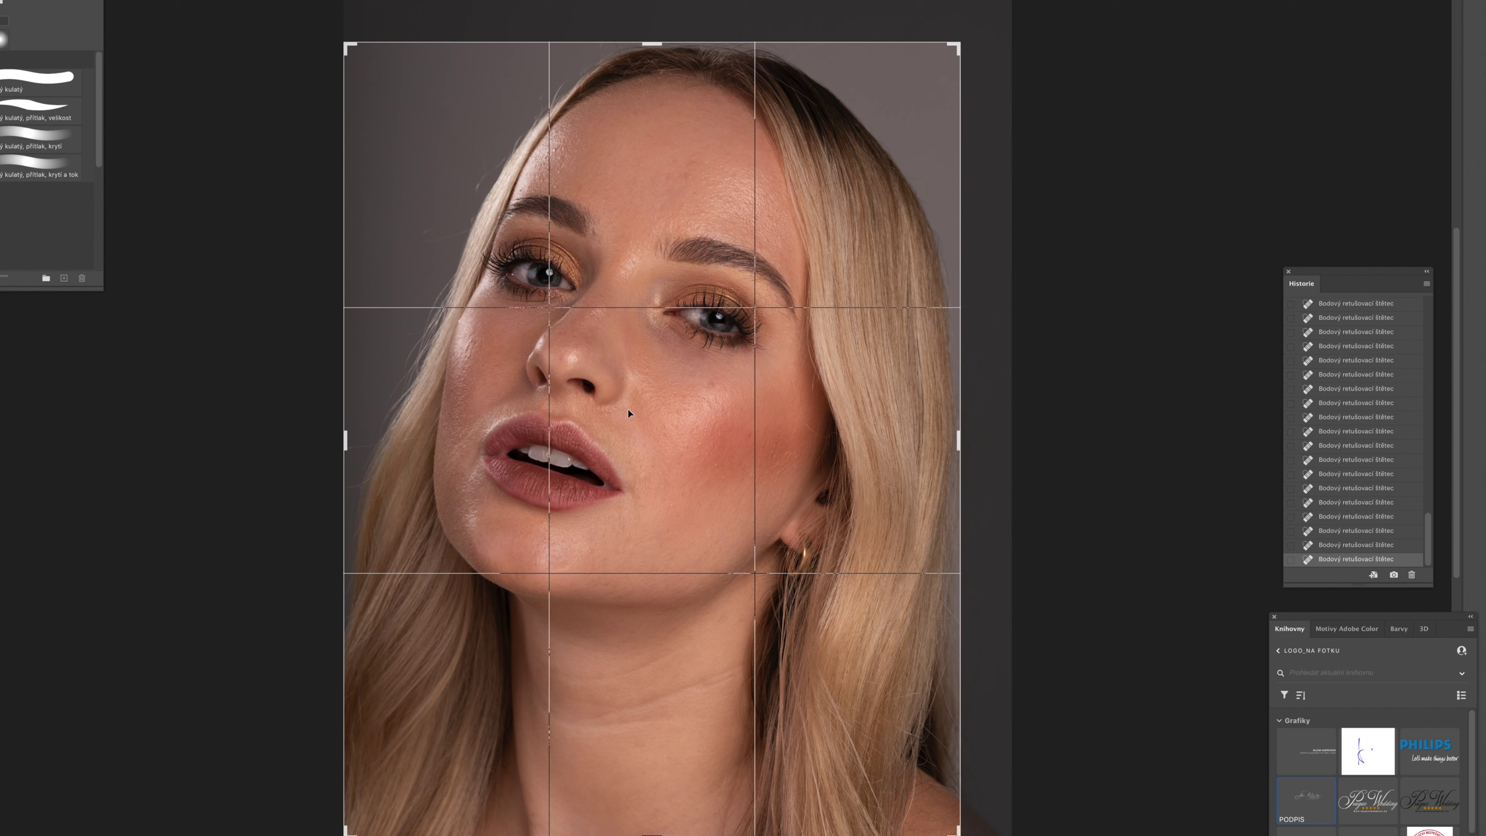
left_click_drag(653, 38, 653, 29)
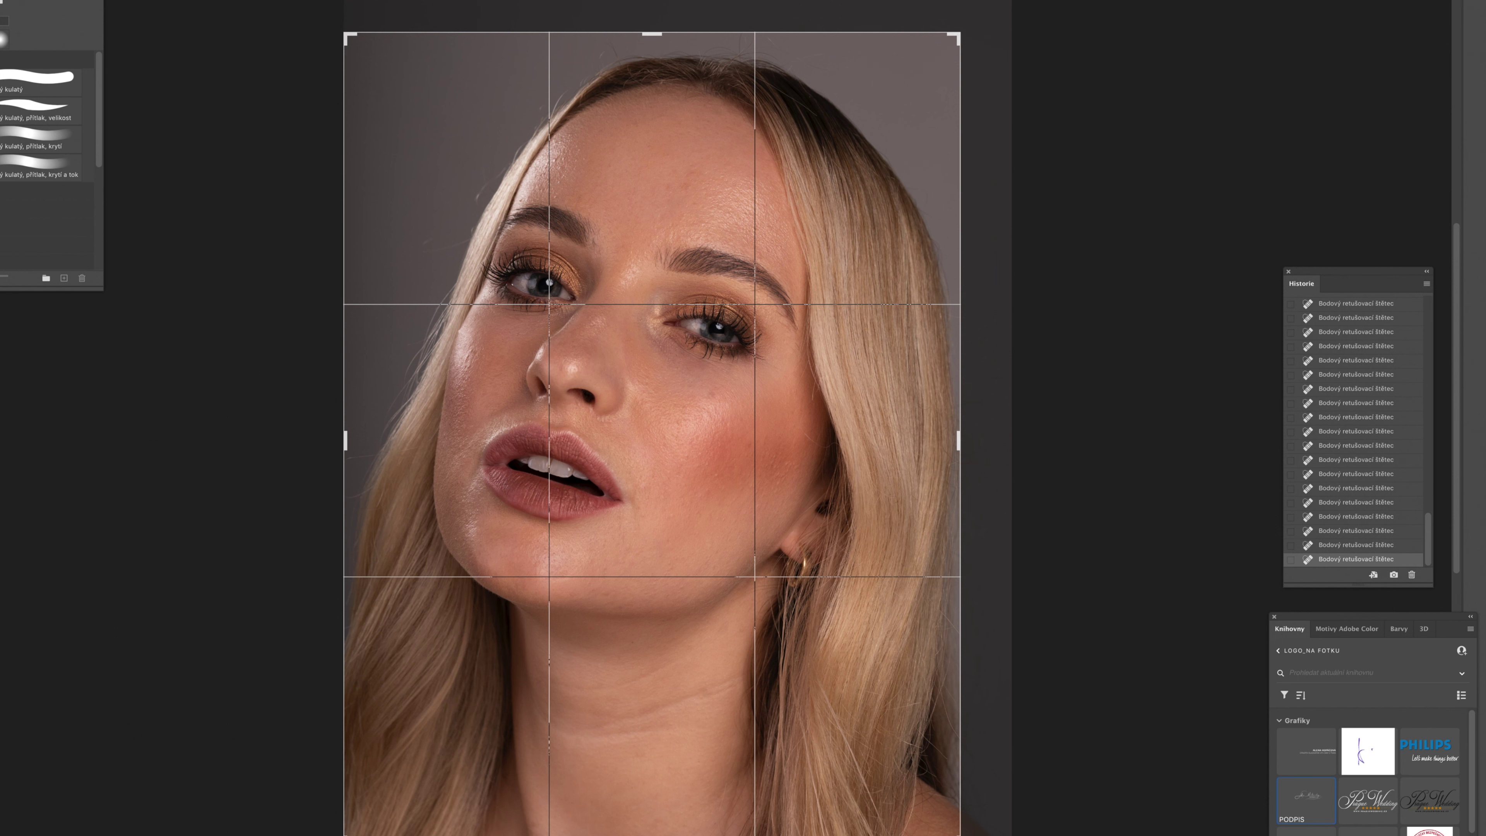
left_click_drag(959, 834, 901, 821)
left_click_drag(380, 82, 408, 90)
left_click_drag(613, 369, 626, 450)
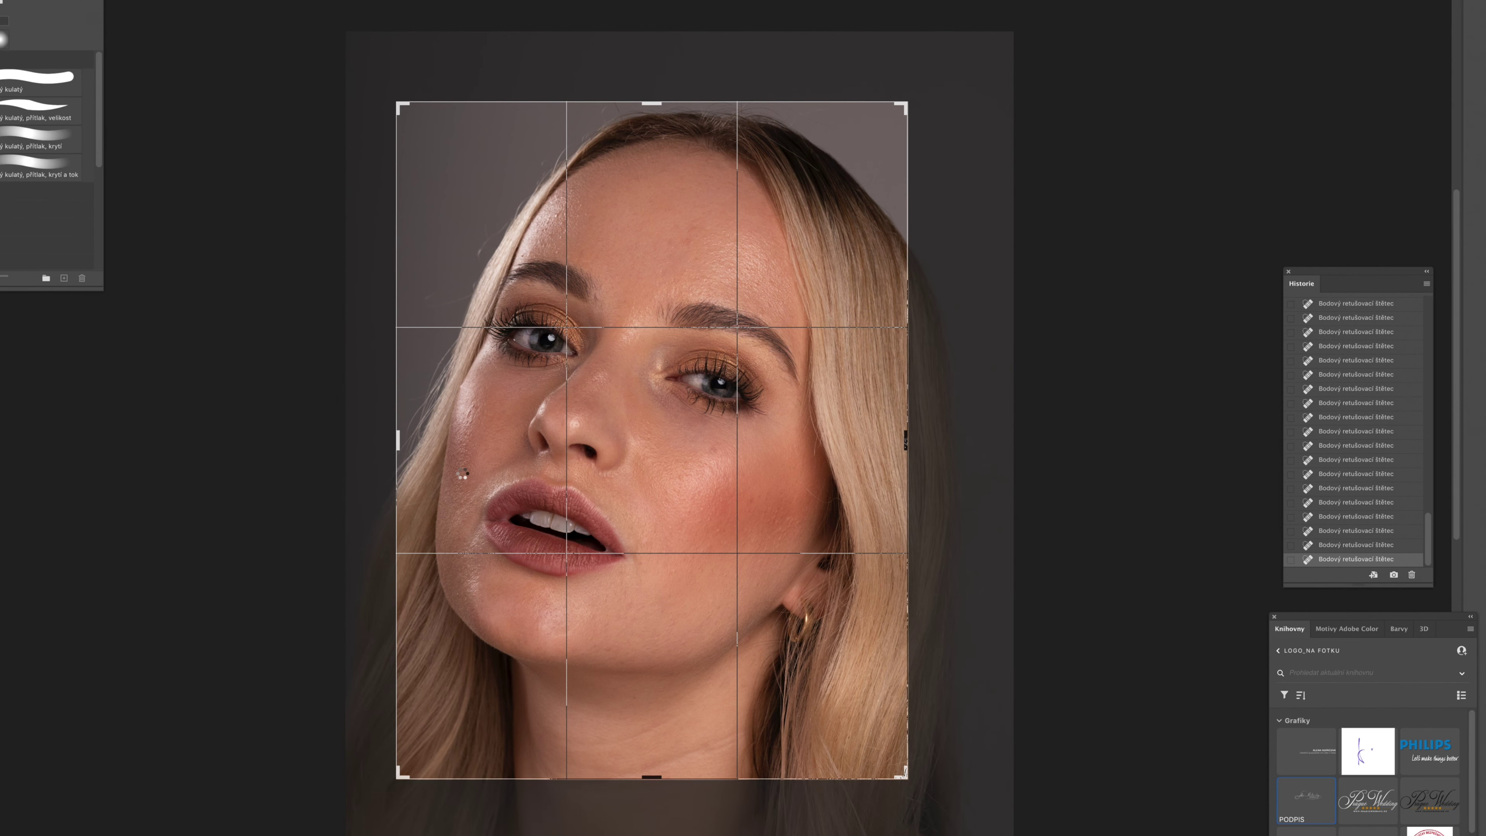
key("Return")
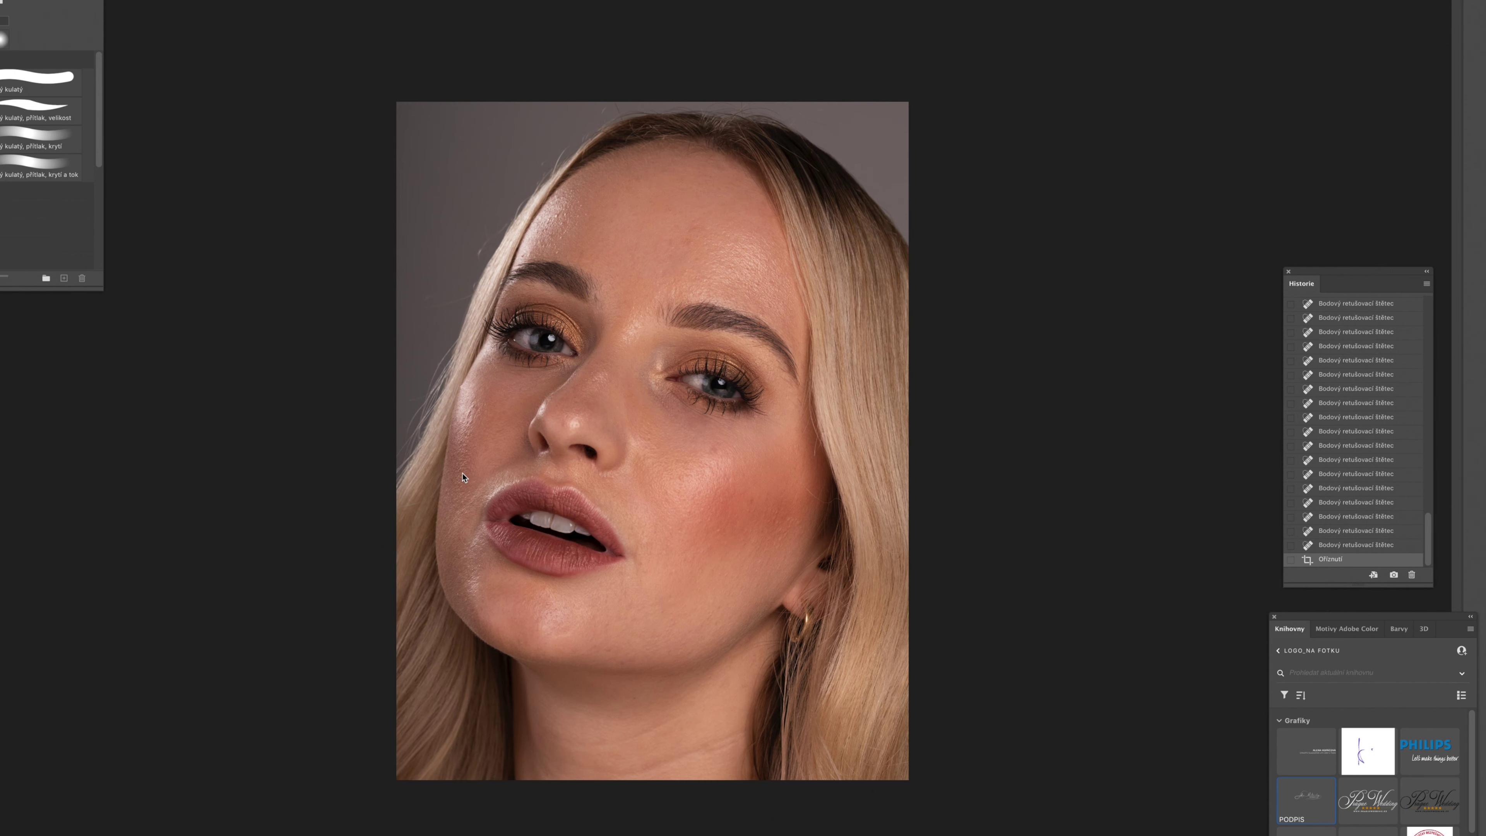
Step: Heal the stray hairs and small spots along the outer edge of the blushed cheek up to the temple
key("ctrl+plus")
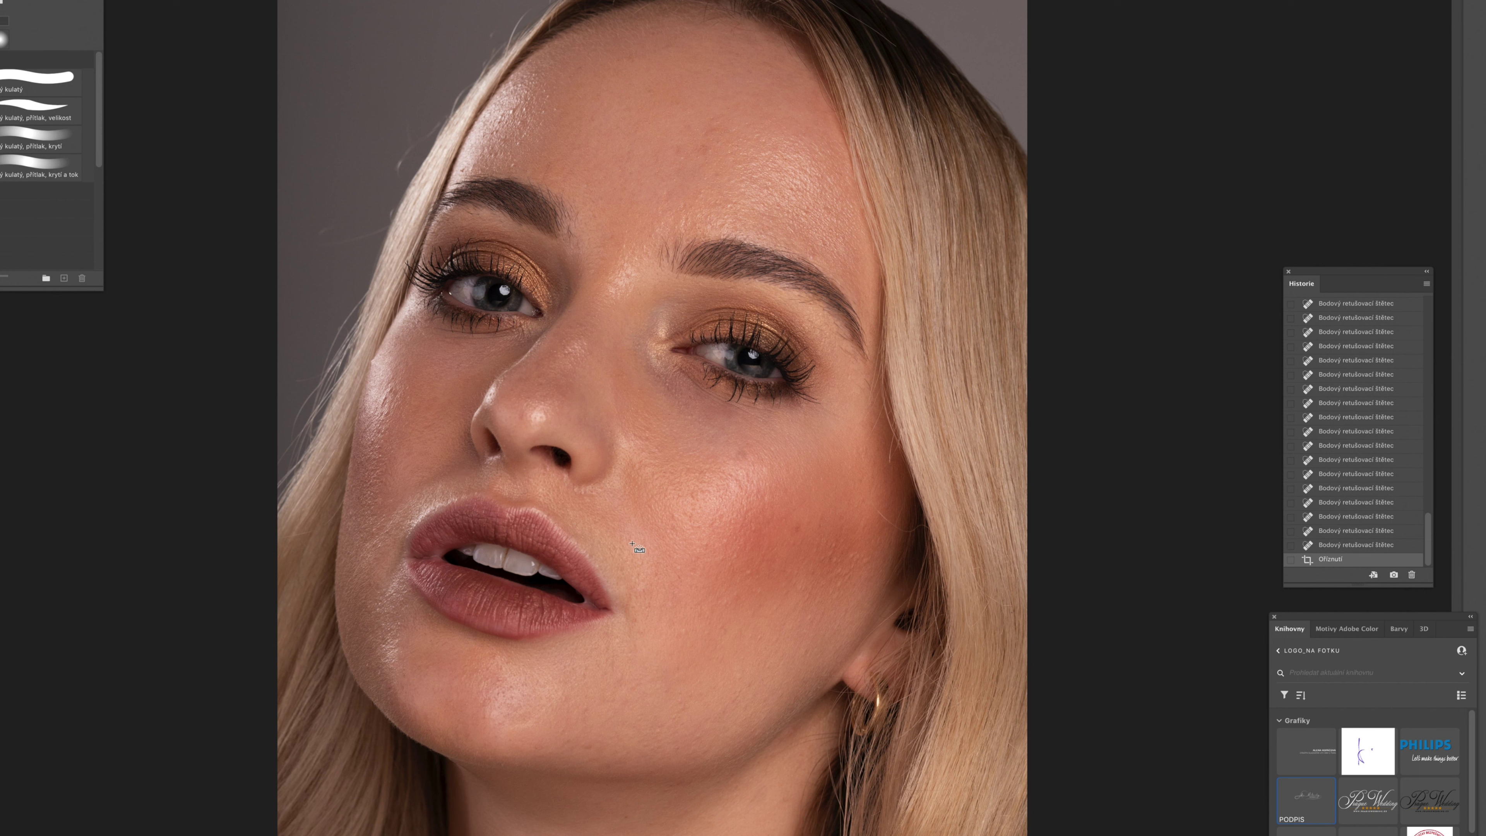
key("ctrl+plus")
key("ctrl+plus")
key("ctrl+plus")
left_click_drag(598, 812, 645, 606)
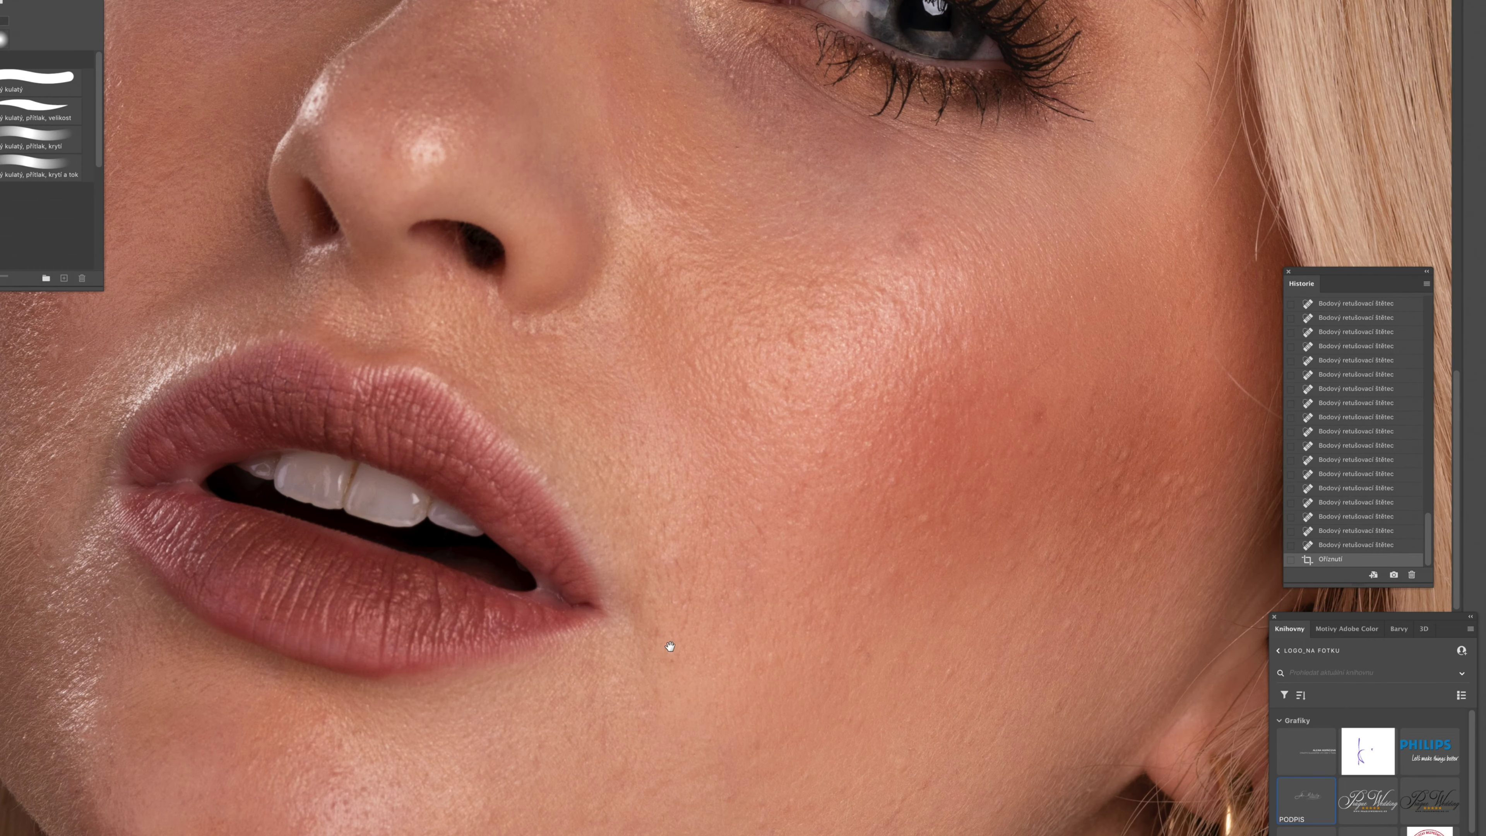
scroll(617, 491, "down", 3)
scroll(617, 491, "right", 1)
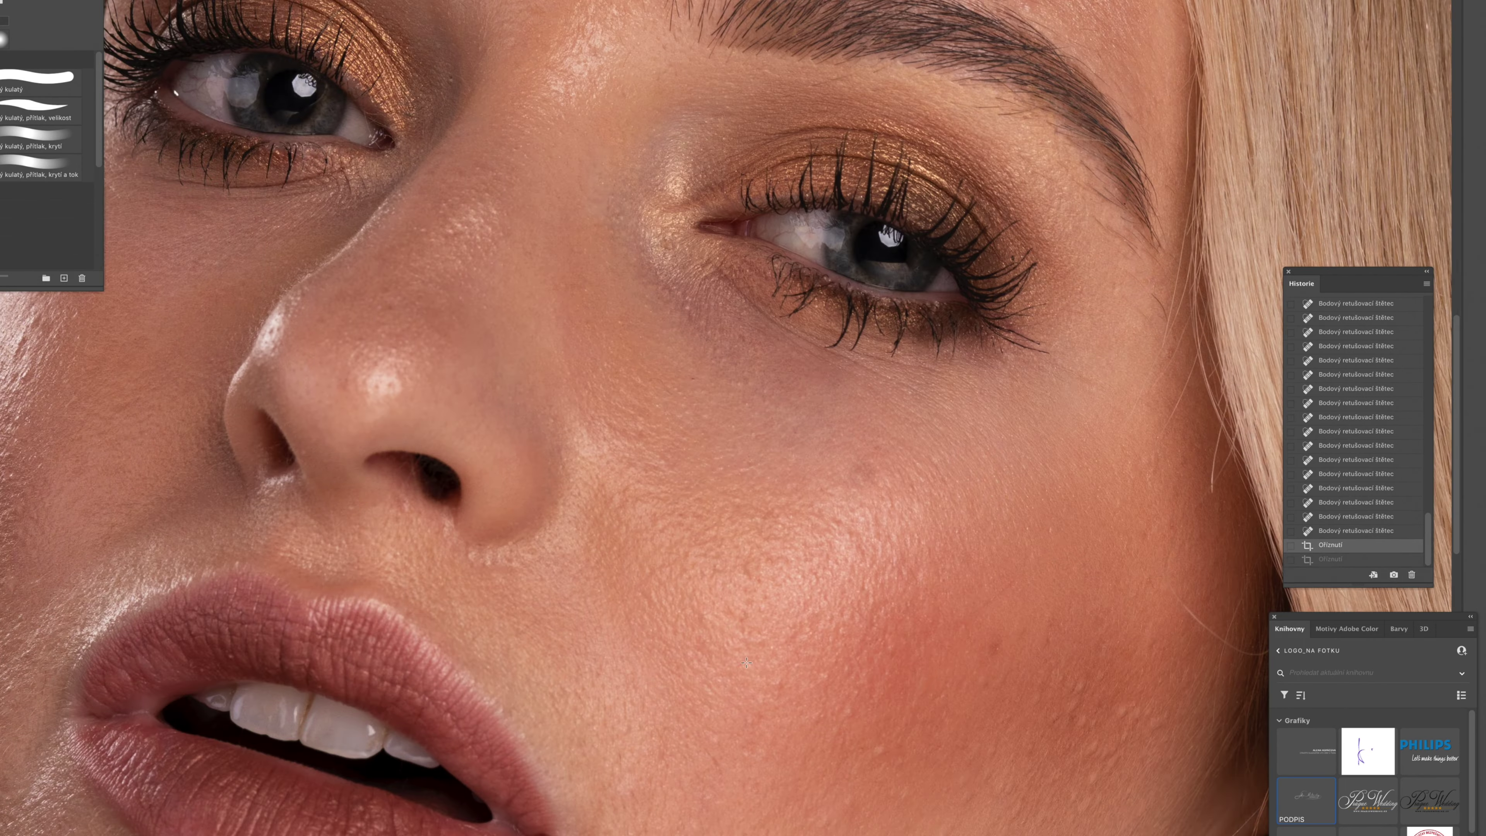
left_click(1084, 723)
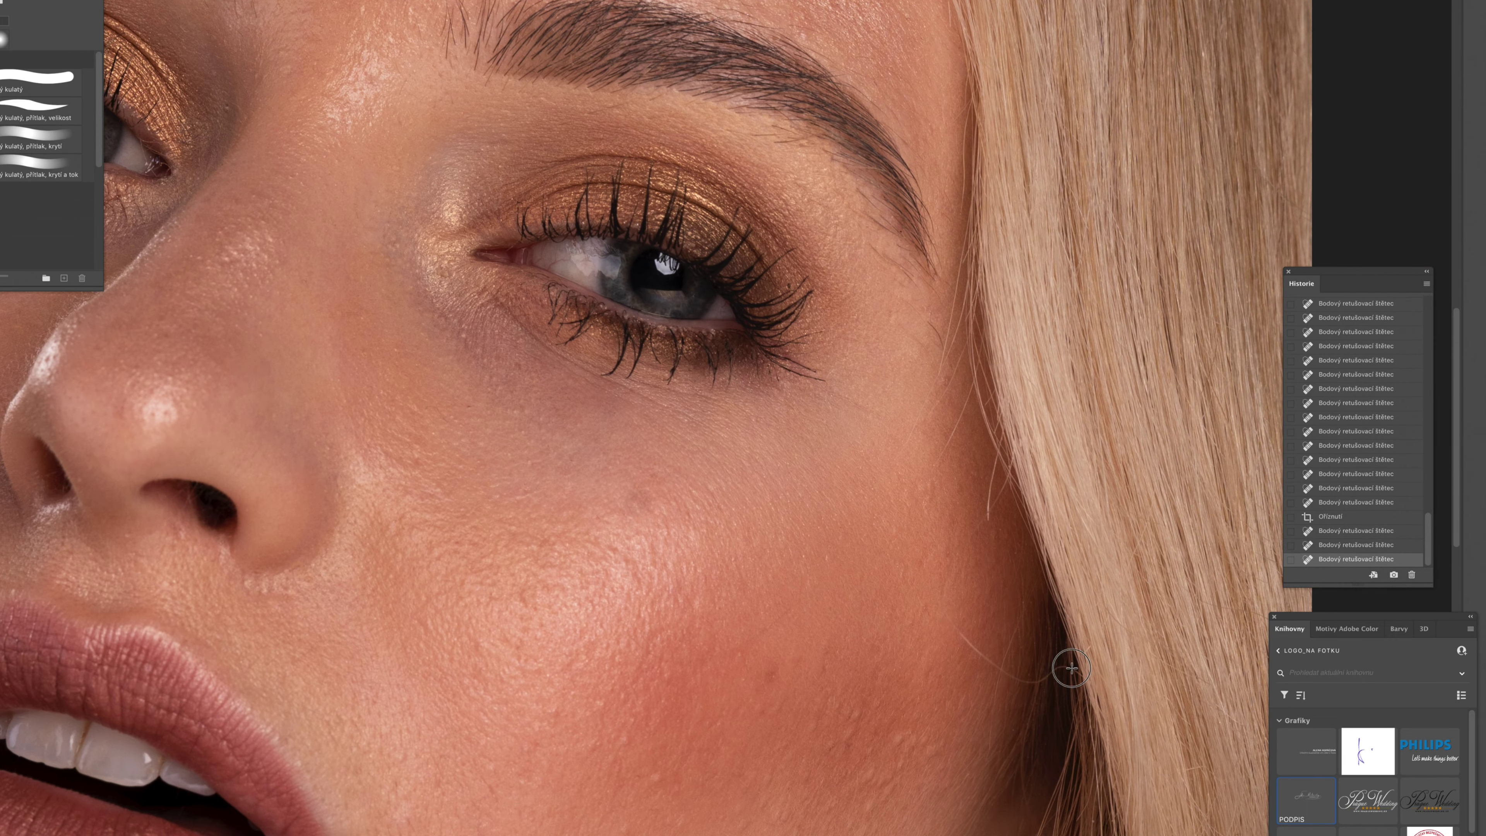
left_click(945, 630)
left_click_drag(966, 646, 1002, 680)
left_click_drag(1001, 438, 989, 519)
left_click_drag(1013, 457, 1001, 498)
left_click_drag(967, 390, 961, 430)
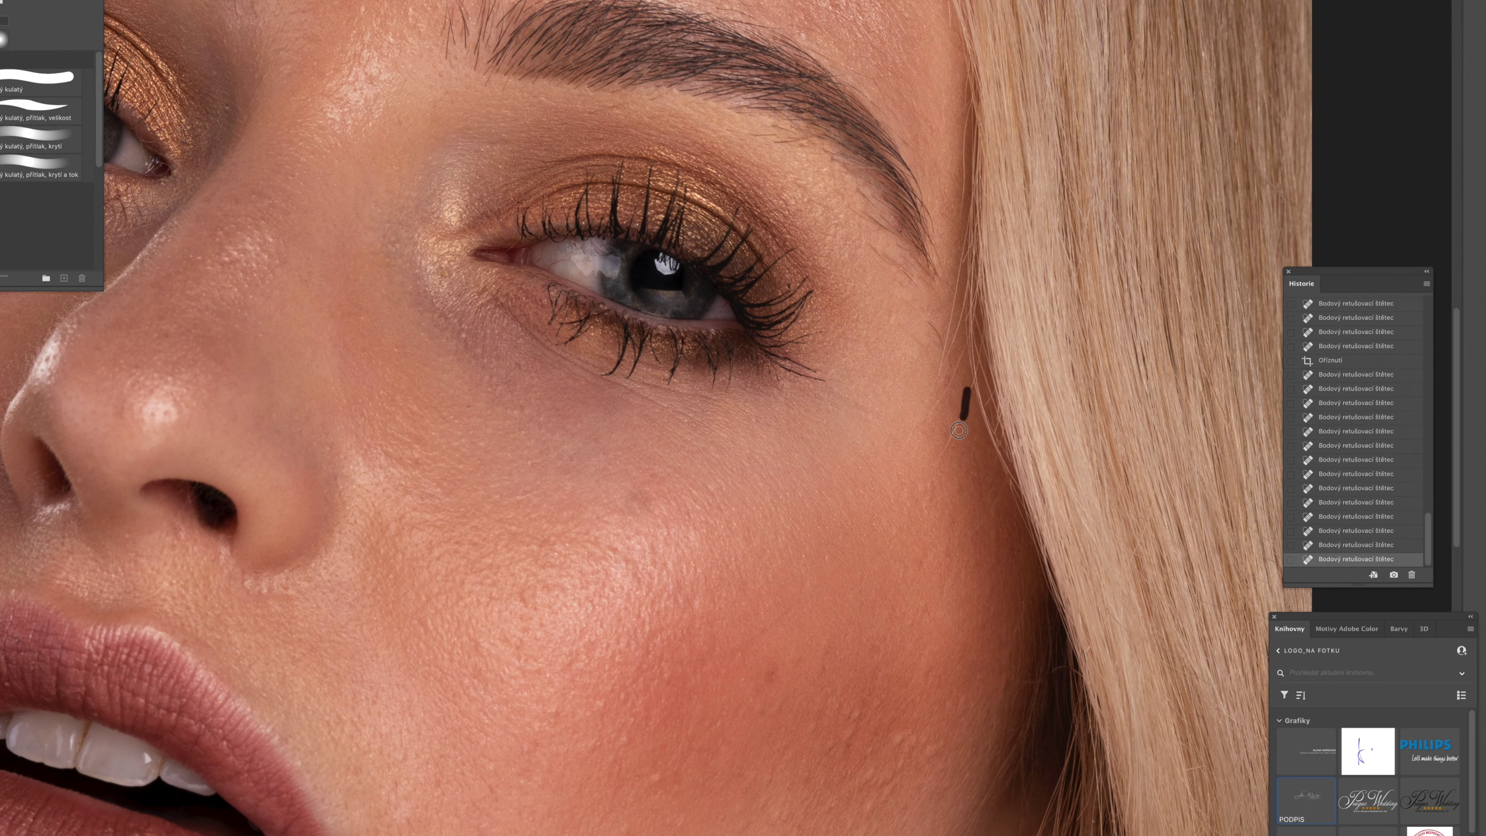
left_click_drag(936, 312, 948, 345)
left_click(893, 322)
Step: Heal the loose strands crossing the hair and the shadow area beside the ear
left_click_drag(1006, 541, 690, 364)
mouse_move(892, 647)
left_mouse_down()
mouse_move(961, 686)
mouse_move(922, 695)
mouse_move(884, 675)
left_mouse_up()
left_click(915, 695)
left_click_drag(882, 635, 903, 669)
left_click_drag(898, 579, 899, 710)
left_click_drag(835, 469, 814, 520)
left_click_drag(885, 555, 963, 580)
left_click_drag(798, 564, 824, 587)
left_click_drag(841, 612, 925, 673)
left_click_drag(903, 701, 893, 276)
left_click_drag(703, 373, 595, 475)
Step: Reduce the brush size and heal the fine flyaway strands in the hair around the ear and earring
key("bracketleft")
left_click_drag(729, 202, 764, 210)
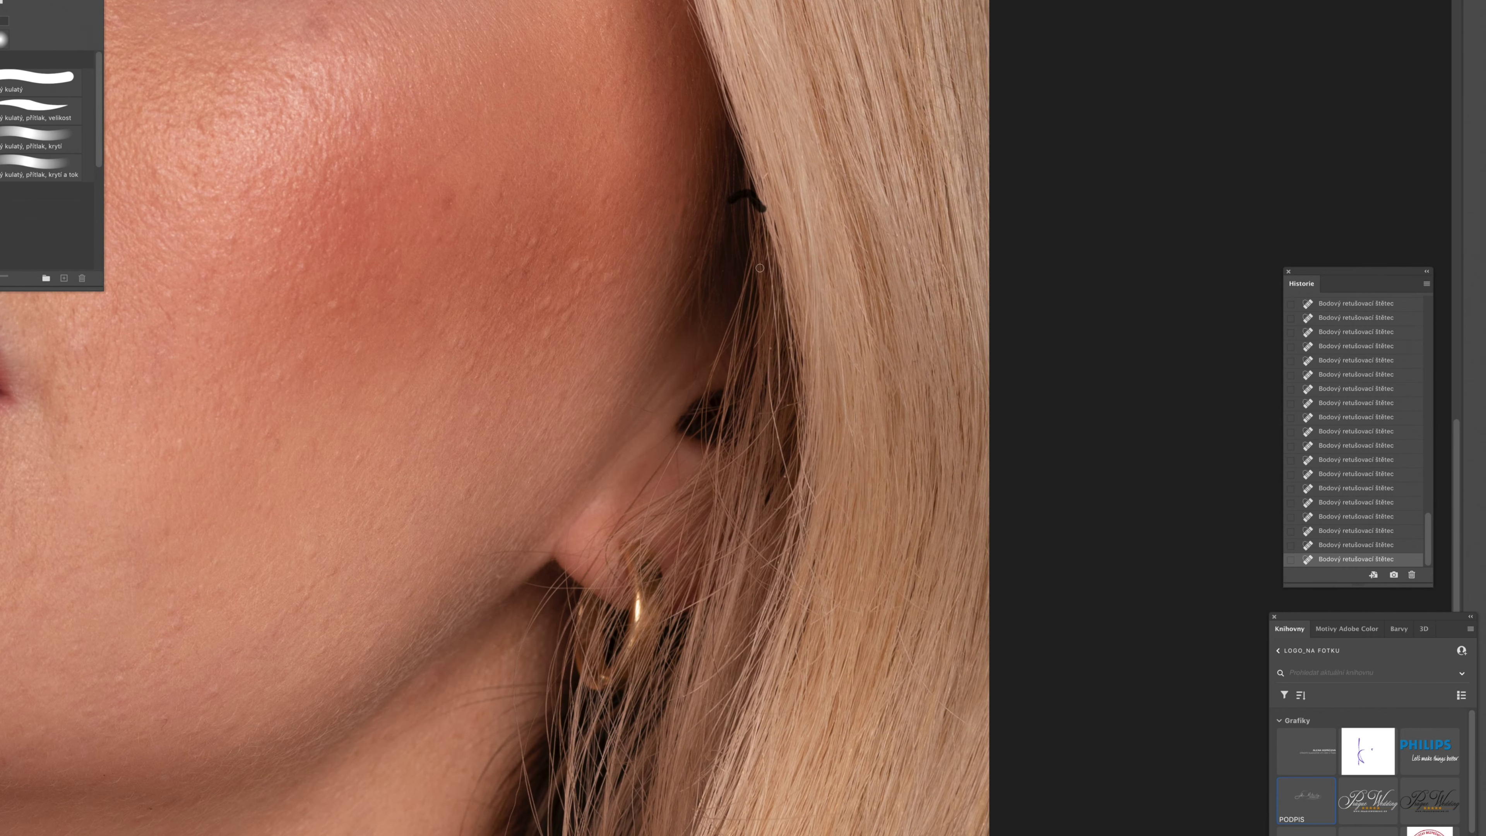
left_click_drag(878, 611, 764, 514)
left_click_drag(782, 524, 860, 628)
mouse_move(798, 486)
left_mouse_down()
mouse_move(851, 569)
mouse_move(816, 605)
left_mouse_up()
left_click_drag(798, 787, 818, 591)
left_click_drag(784, 655, 746, 761)
mouse_move(891, 697)
left_mouse_down()
mouse_move(848, 787)
mouse_move(813, 820)
mouse_move(750, 820)
left_mouse_up()
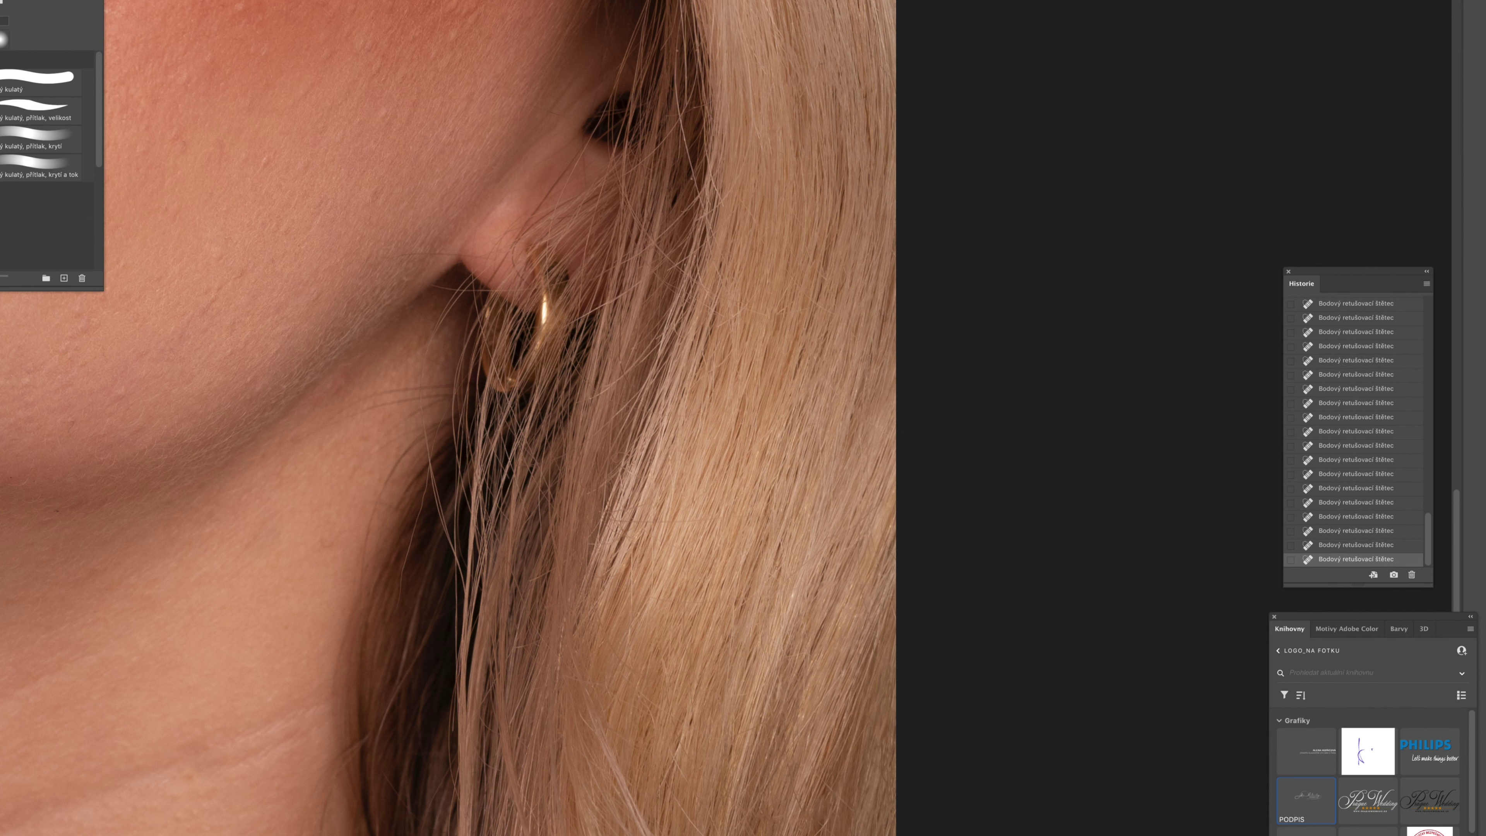
Step: Try to cover the stray strands beside the ear with healing and Clone Stamp strokes, and revert to an earlier history state
scroll(620, 531, "up", 8)
scroll(620, 531, "right", 2)
mouse_move(618, 454)
left_mouse_down()
mouse_move(640, 618)
mouse_move(625, 480)
left_mouse_up()
mouse_move(626, 480)
left_mouse_down()
mouse_move(625, 516)
mouse_move(588, 569)
left_mouse_up()
mouse_move(613, 486)
left_mouse_down()
mouse_move(615, 449)
mouse_move(613, 509)
left_mouse_up()
key("s")
left_click_drag(628, 483, 623, 524)
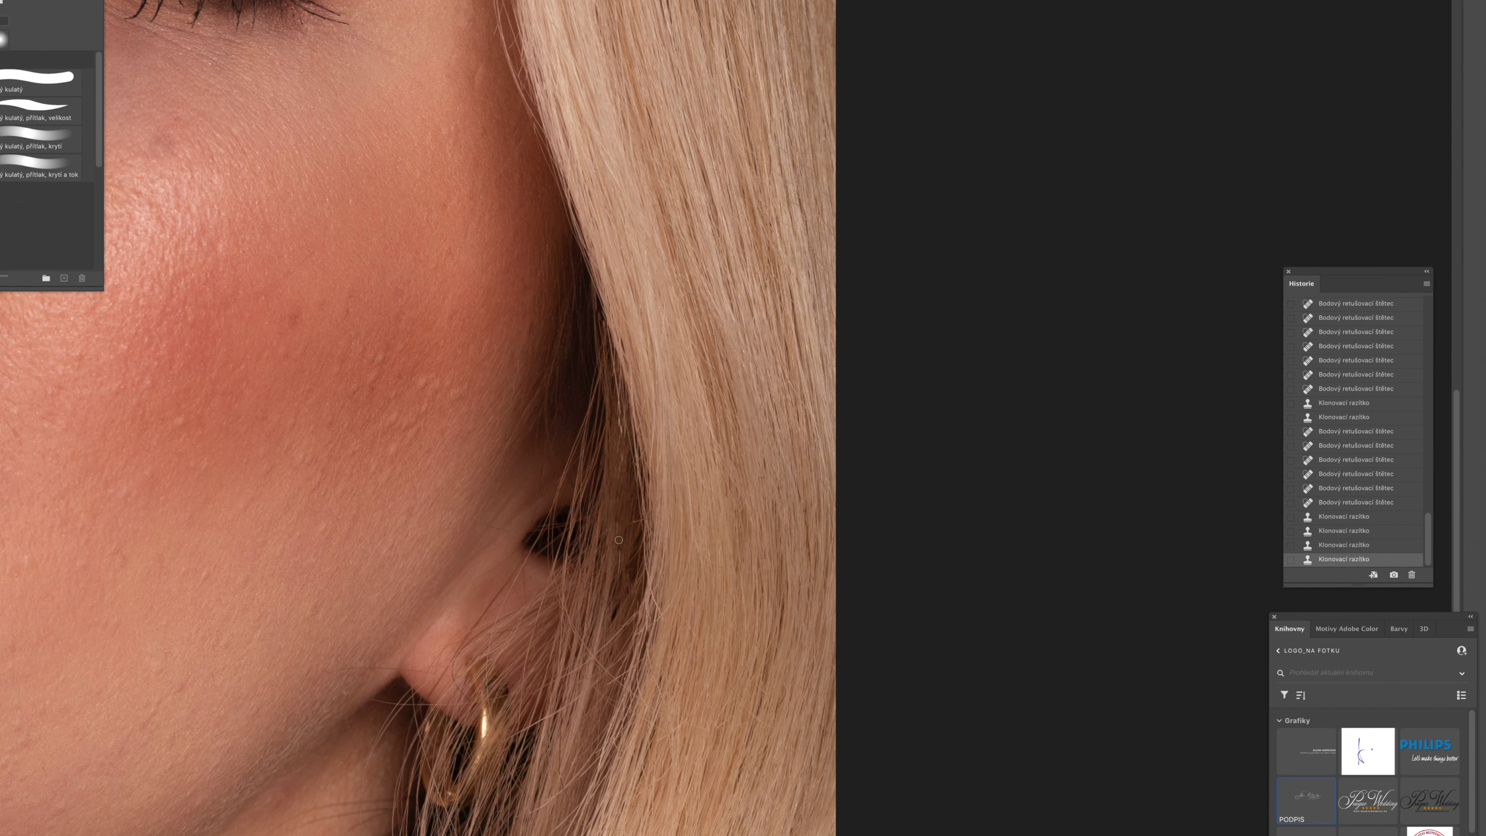
left_click(1392, 337)
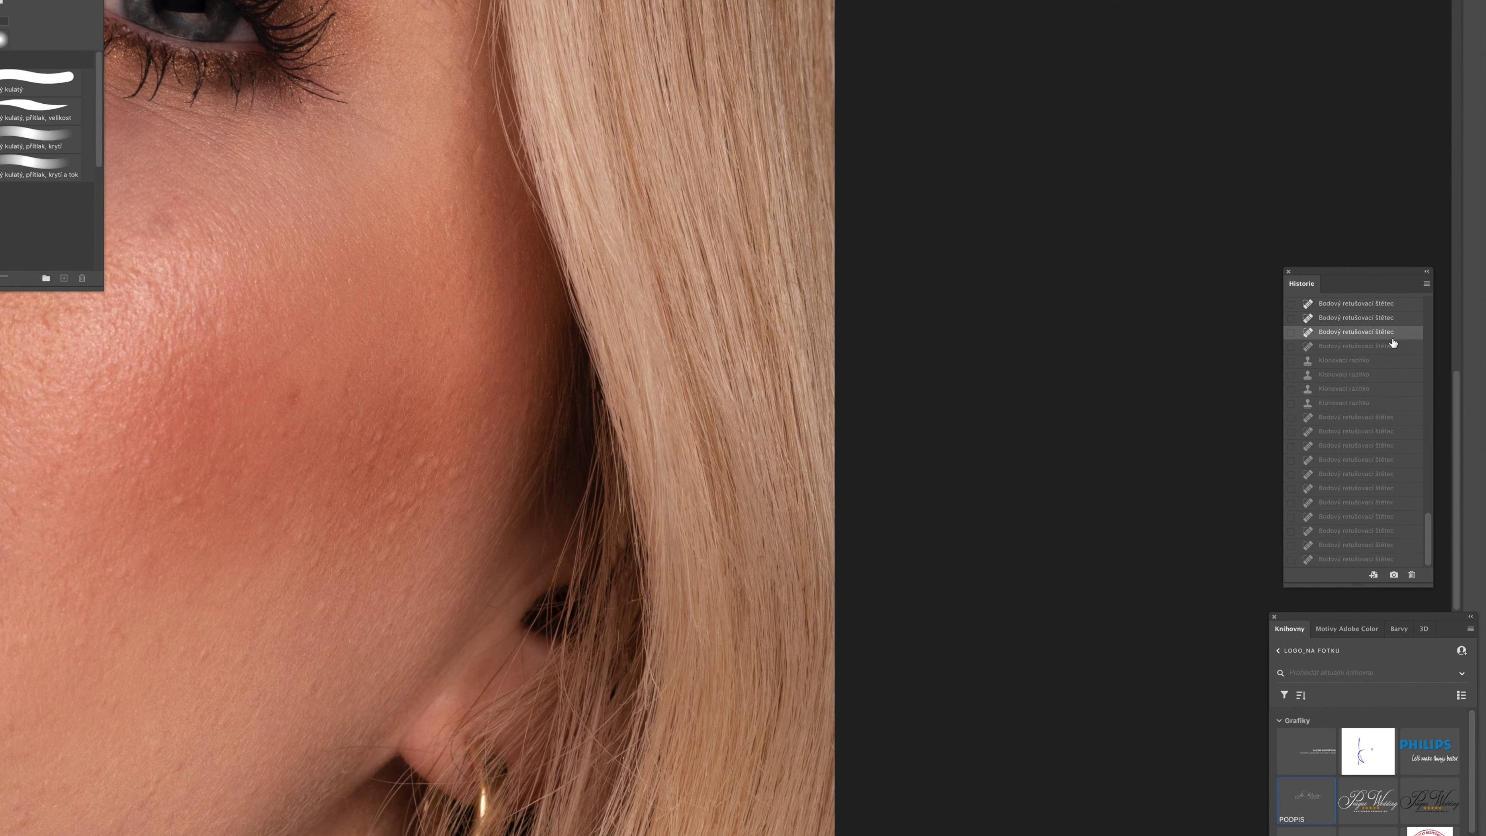
scroll(1394, 343, "up", 6)
left_click(1375, 525)
Step: Heal the stray strands in the hair beside the ear and on the dark upper section of the head
left_click_drag(634, 668, 596, 638)
left_click_drag(590, 640, 553, 670)
left_click_drag(638, 6, 689, 666)
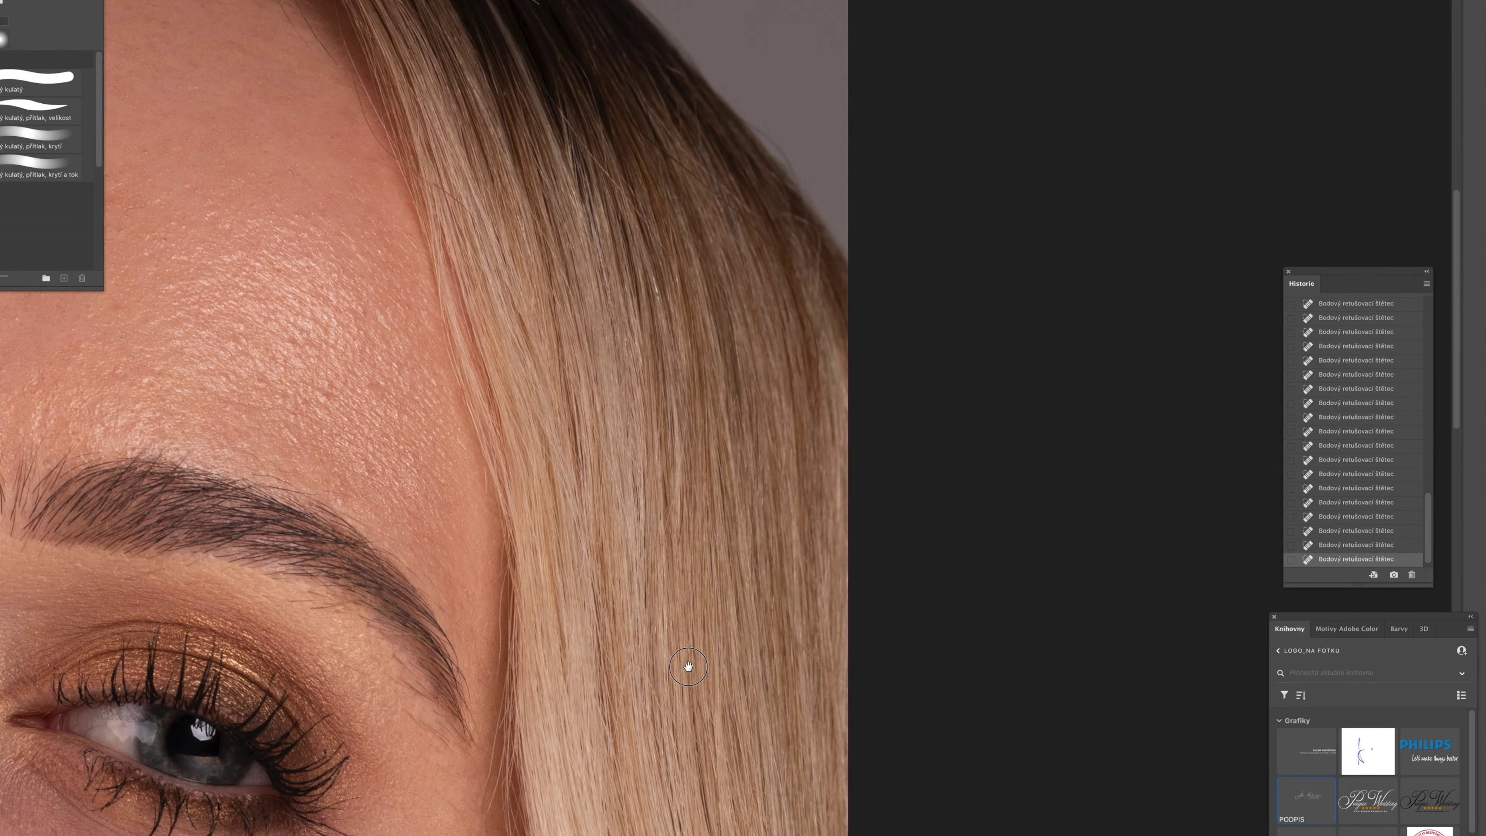
left_click_drag(581, 159, 666, 591)
left_click_drag(642, 540, 724, 643)
left_click_drag(746, 582, 825, 651)
left_click_drag(727, 553, 802, 616)
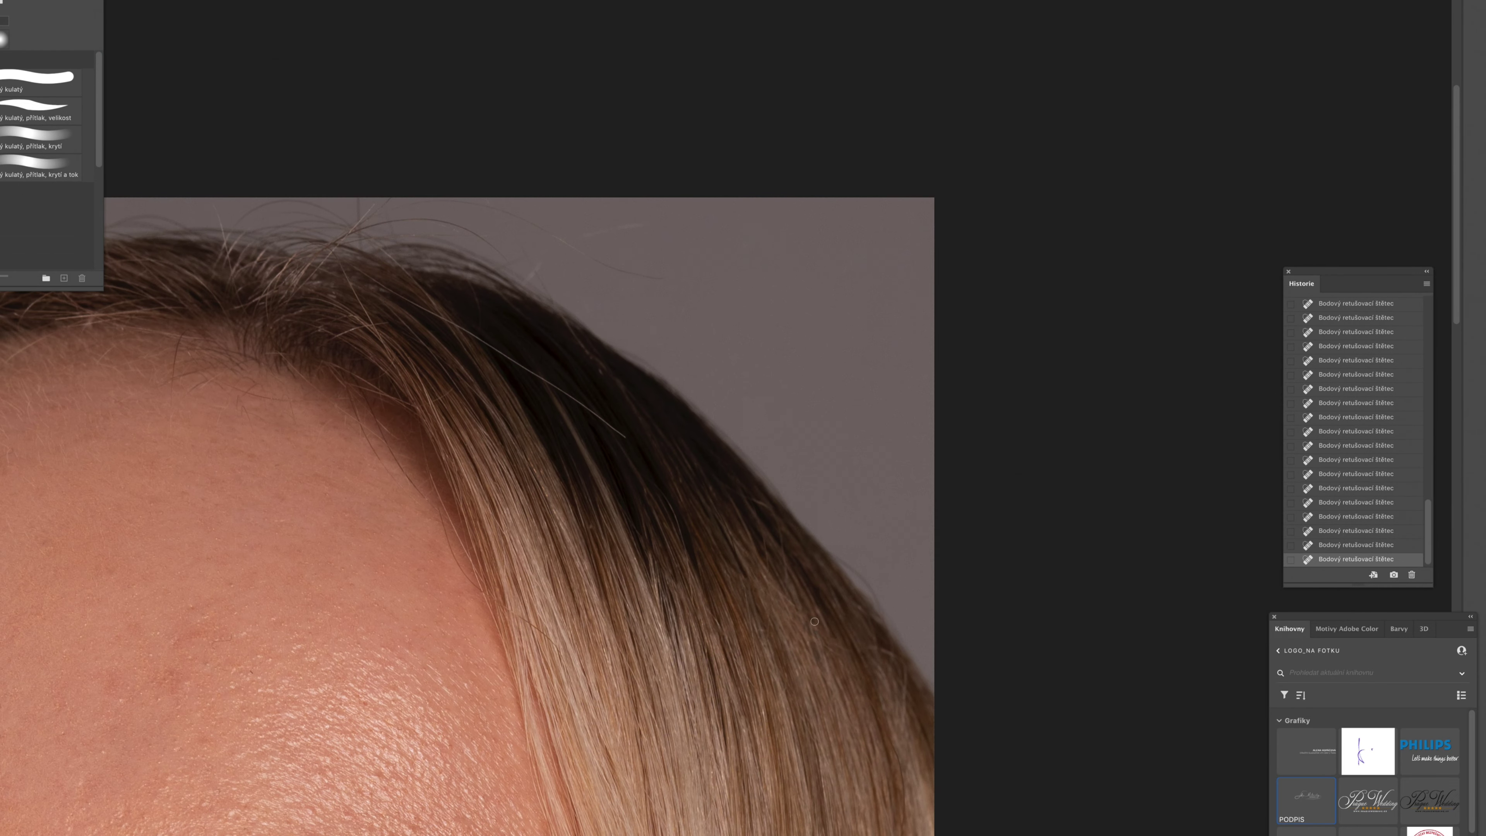
Step: Heal the light stray hair across the dark roots and the fine hairs and spots along the forehead hairline
scroll(760, 510, "up", 3)
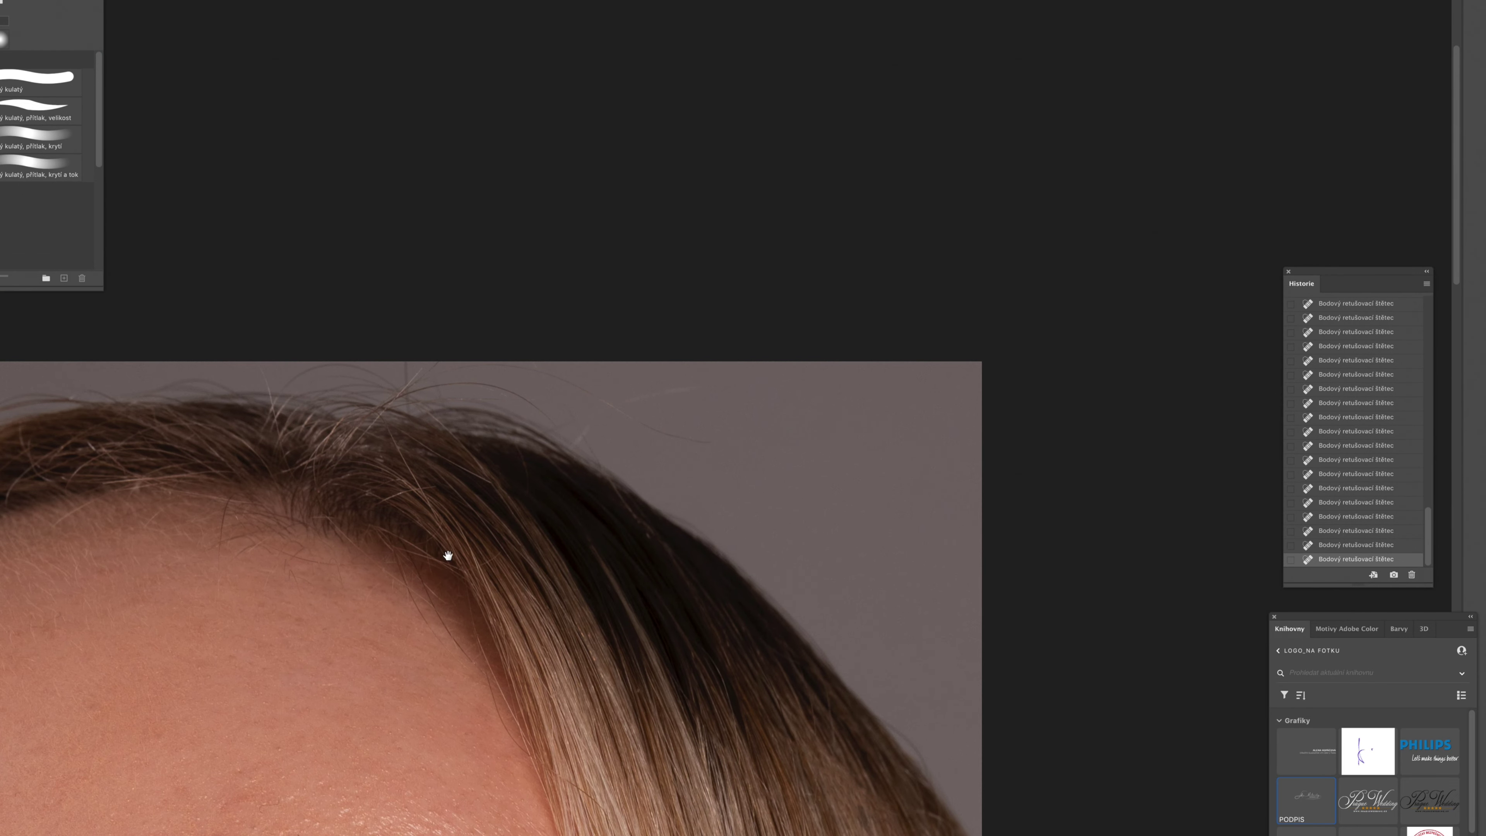
left_click_drag(449, 555, 845, 530)
left_click_drag(553, 462, 535, 464)
left_click_drag(682, 522, 701, 538)
left_click_drag(791, 533, 805, 561)
left_click_drag(810, 531, 913, 725)
left_click_drag(835, 603, 862, 641)
left_click_drag(735, 504, 831, 582)
left_click_drag(771, 536, 821, 582)
left_click_drag(775, 562, 822, 546)
left_click_drag(812, 540, 818, 550)
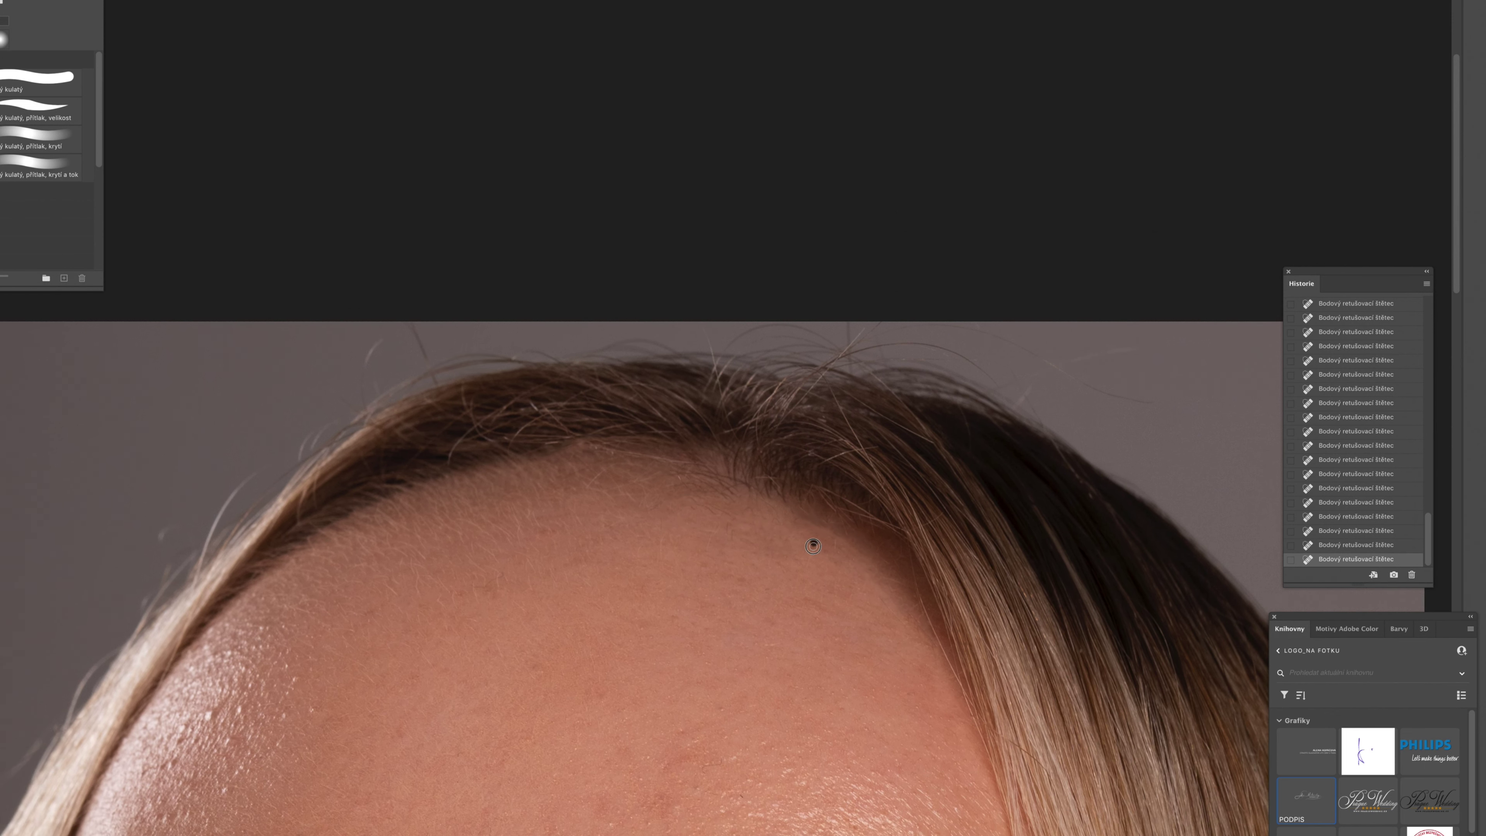
Step: Heal the stray hairs in the roots at the top of the head
left_click_drag(216, 715, 356, 551)
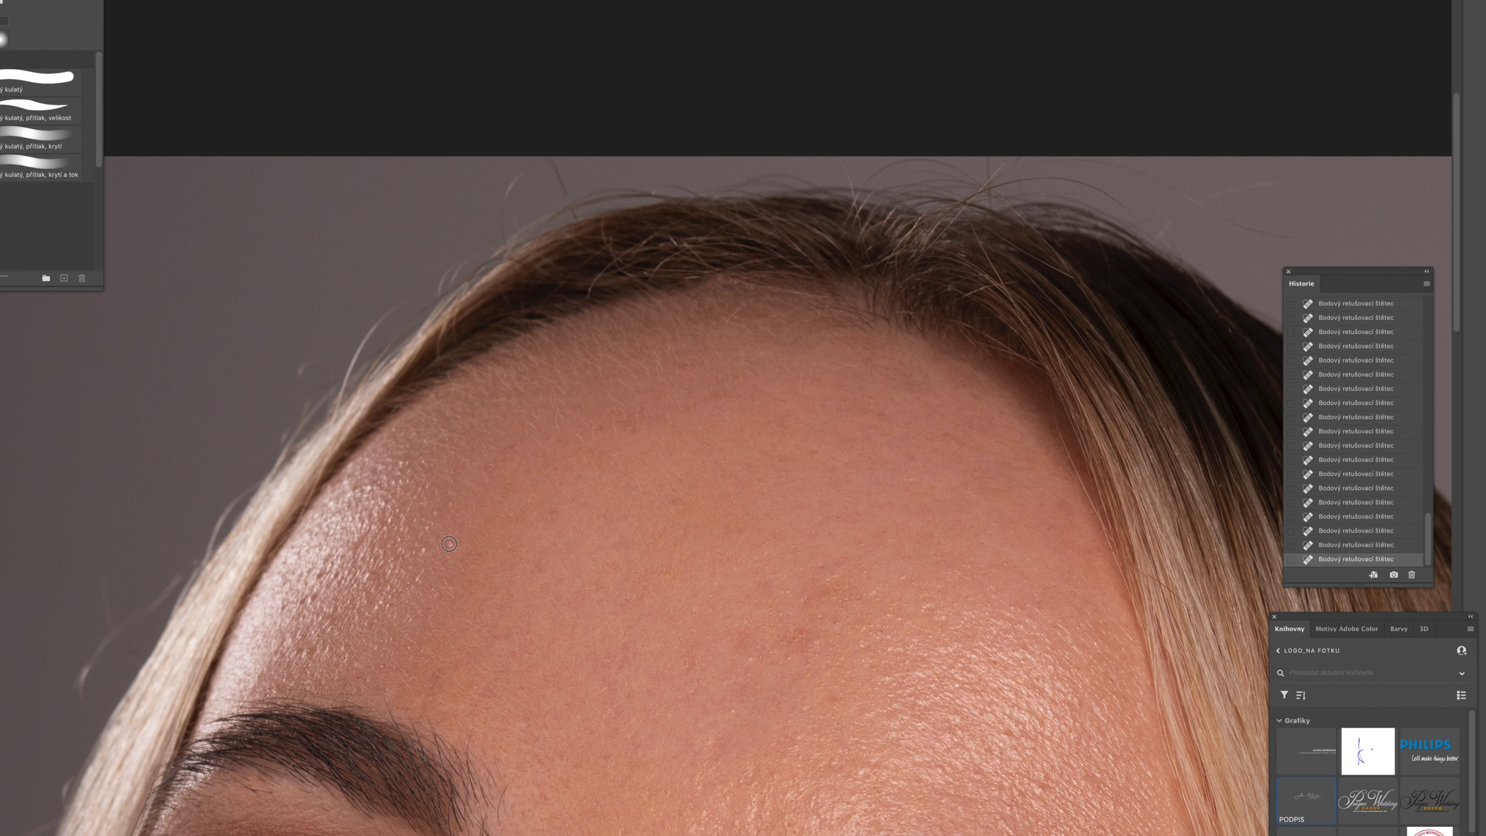
scroll(619, 480, "up", 2)
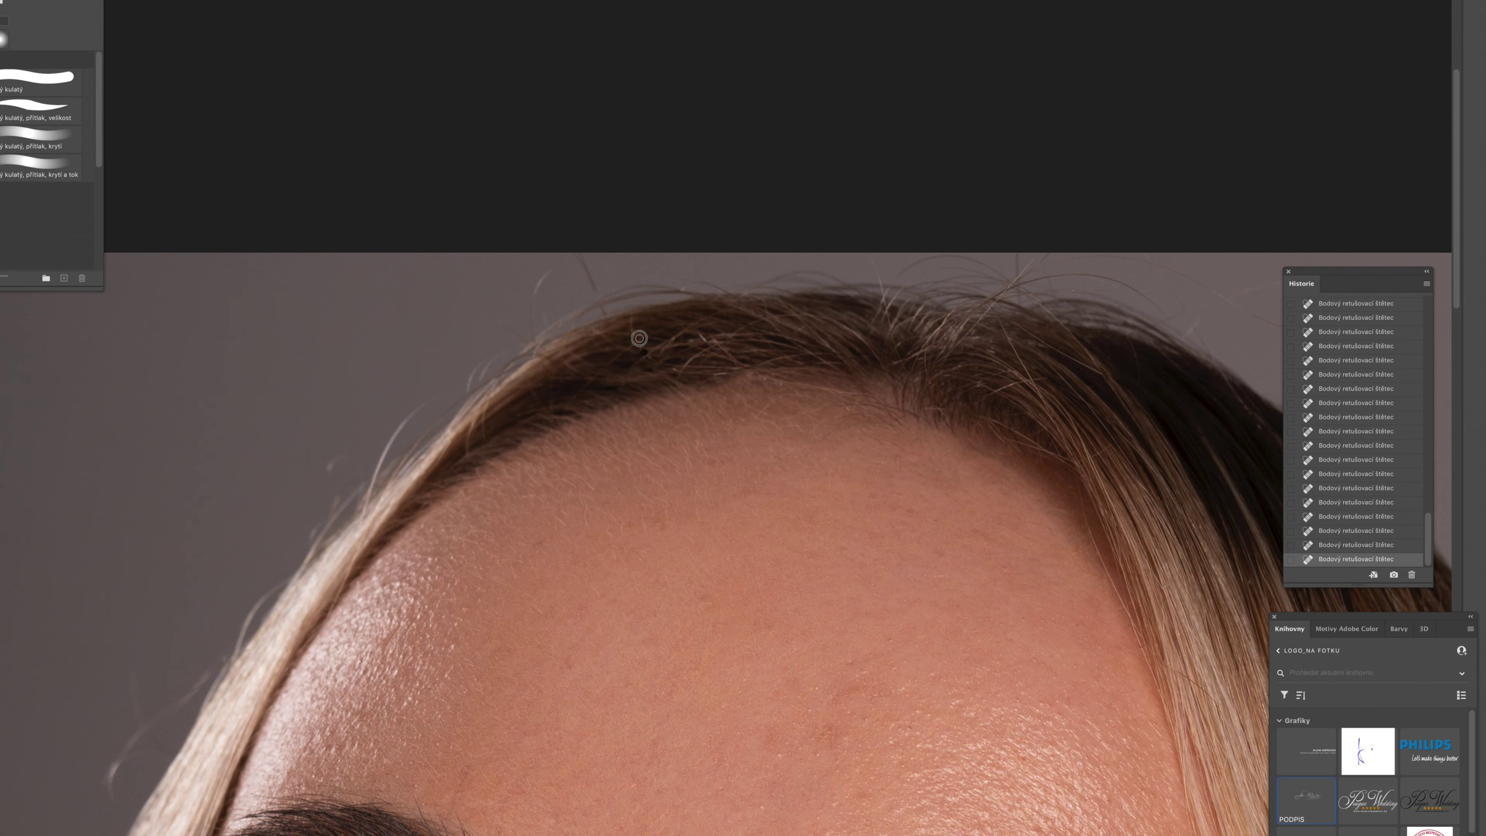
left_click_drag(715, 345, 681, 371)
left_click_drag(714, 343, 701, 336)
Step: Clone clean background over the flyaway hairs along the outer edge of the hair on the shadow side
scroll(585, 363, "down", 10)
scroll(586, 404, "left", 5)
left_click_drag(518, 612, 375, 686)
left_click_drag(583, 106, 473, 307)
key("s")
left_click(495, 153, "alt")
left_click_drag(521, 193, 542, 204)
left_click_drag(531, 206, 499, 246)
left_click(474, 275, "alt")
left_click_drag(458, 298, 420, 310)
left_click_drag(432, 376, 418, 410)
left_click_drag(448, 352, 473, 319)
left_click_drag(480, 328, 513, 275)
mouse_move(512, 285)
left_mouse_down()
mouse_move(468, 351)
mouse_move(487, 332)
left_mouse_up()
left_click_drag(459, 394, 379, 515)
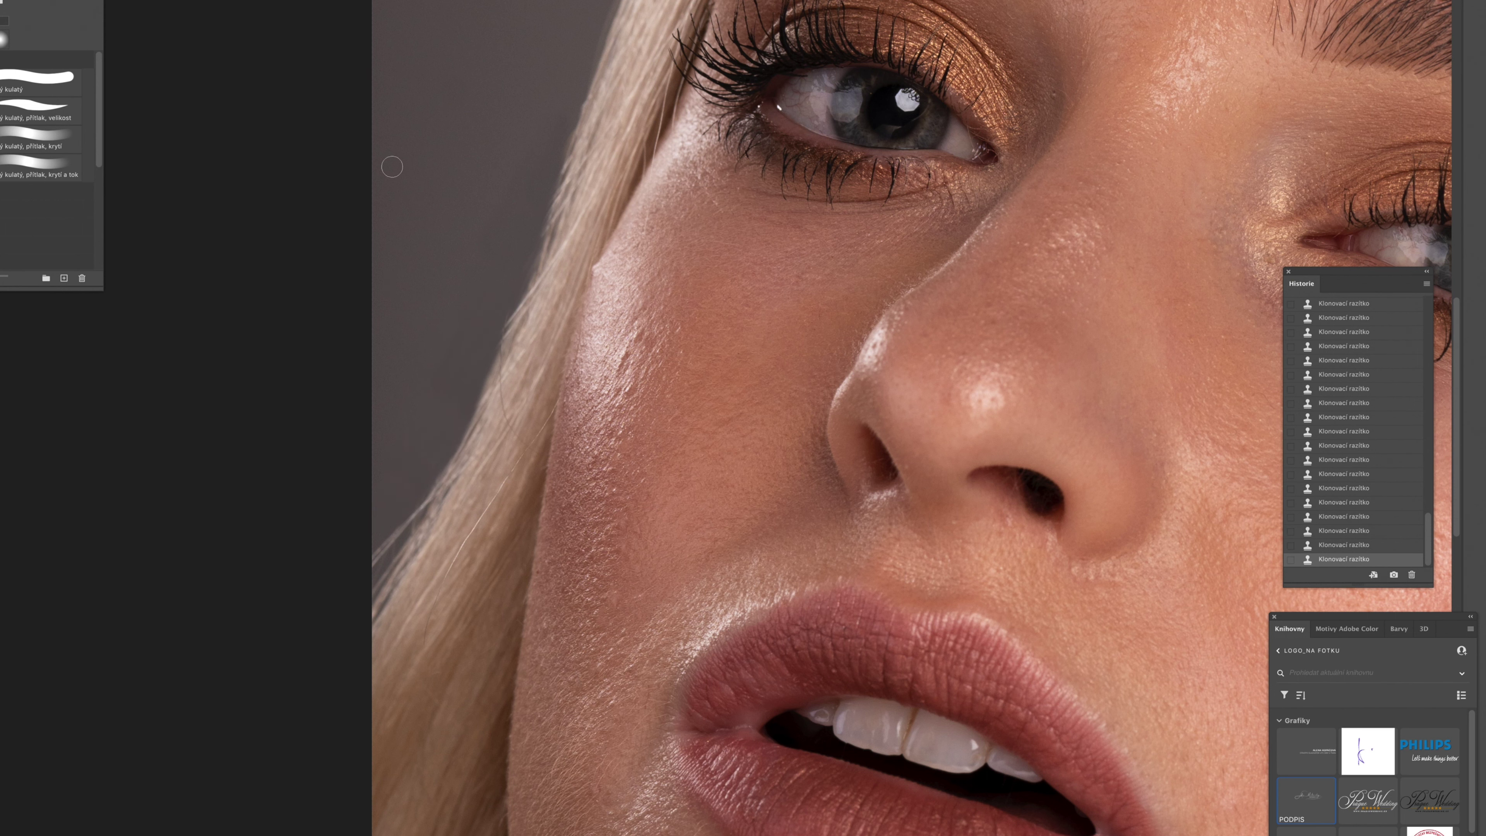
Step: Undo the last clone stroke and clone background over the curled flyaways beside the forehead
scroll(392, 167, "up", 4)
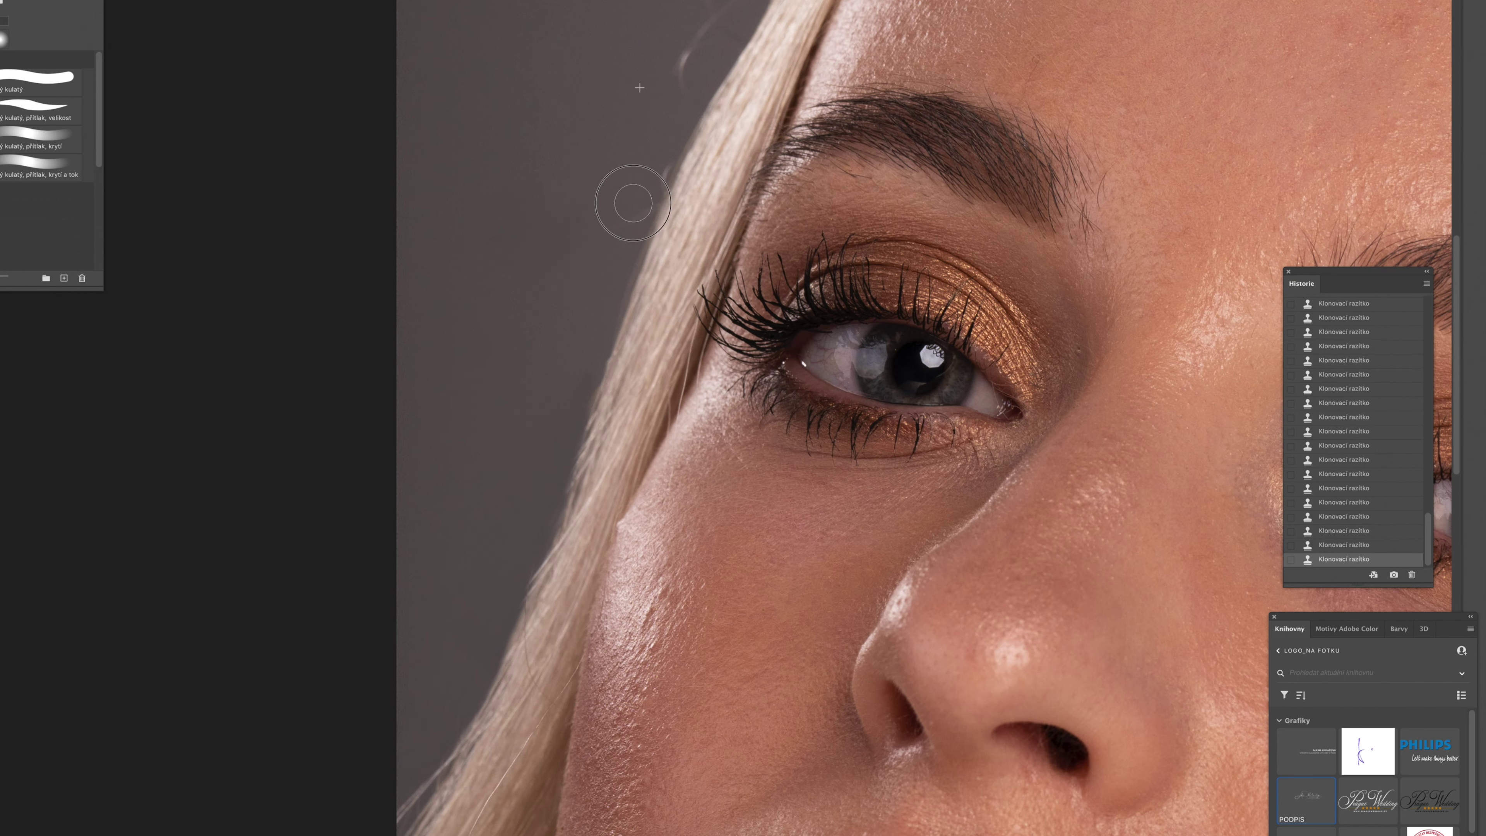
scroll(584, 309, "up", 4)
key("super+z")
left_click_drag(765, 185, 743, 225)
left_click_drag(691, 261, 672, 297)
mouse_move(765, 188)
left_mouse_down()
mouse_move(835, 98)
mouse_move(673, 315)
left_mouse_up()
Step: Clone clean background over the flyaway hairs sticking out above the top of the head
left_click(943, 42)
left_click_drag(1372, 41, 930, 215)
left_click_drag(1276, 252, 1031, 277)
left_click(923, 223, "alt")
left_click(846, 202)
left_click(941, 282)
left_click_drag(880, 244, 868, 235)
left_click_drag(769, 220, 760, 220)
mouse_move(1230, 444)
left_mouse_down()
mouse_move(916, 408)
mouse_move(1280, 480)
left_mouse_up()
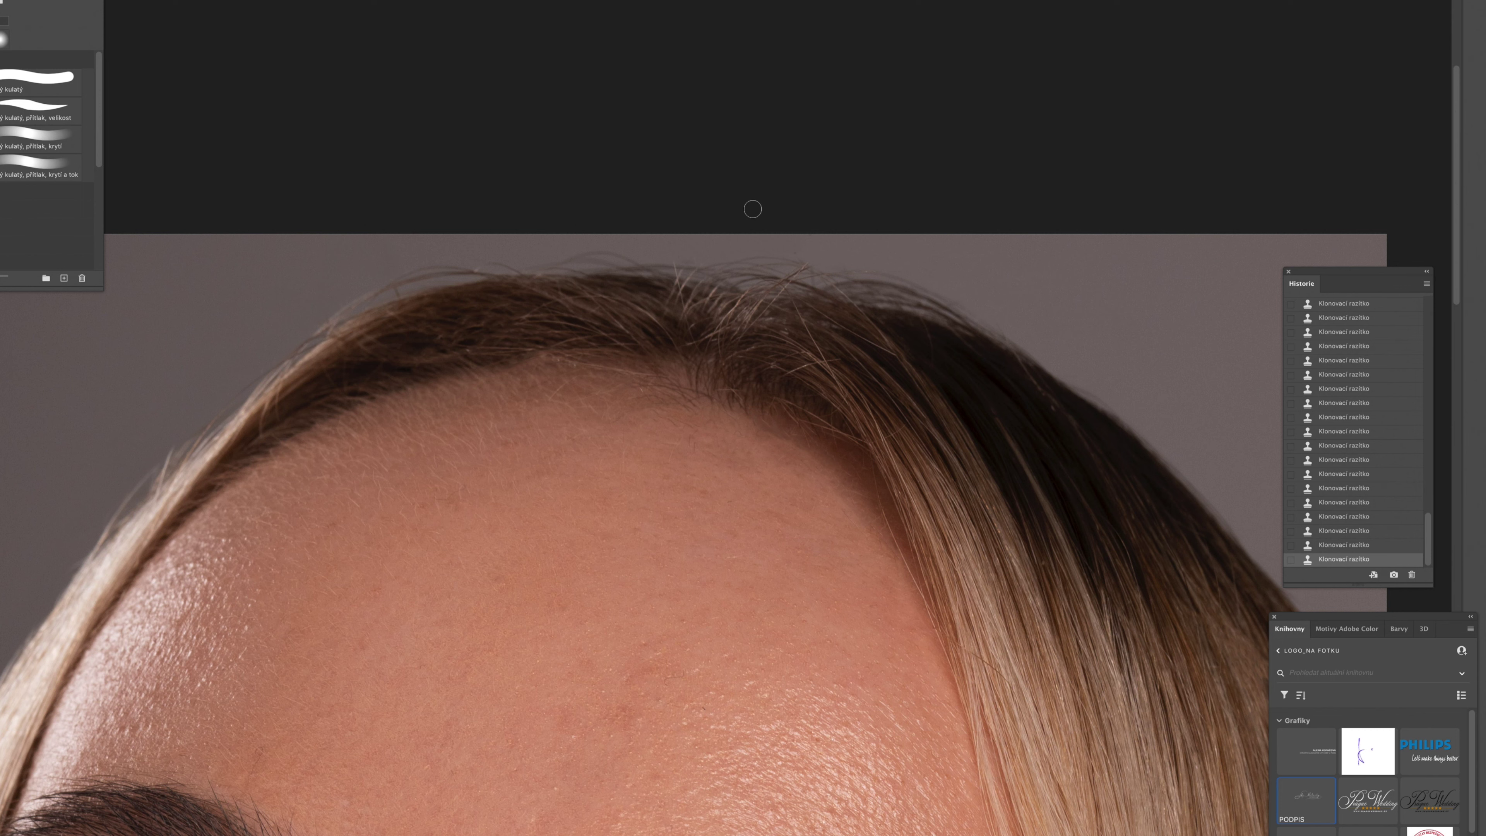
Step: Heal the remaining stray hairs and marks around the crown and parting with the Spot Healing Brush
left_click_drag(753, 209, 707, 235)
key("j")
left_click(765, 374)
left_click_drag(829, 365, 785, 346)
left_click(620, 286)
left_click(623, 294)
left_click(623, 293)
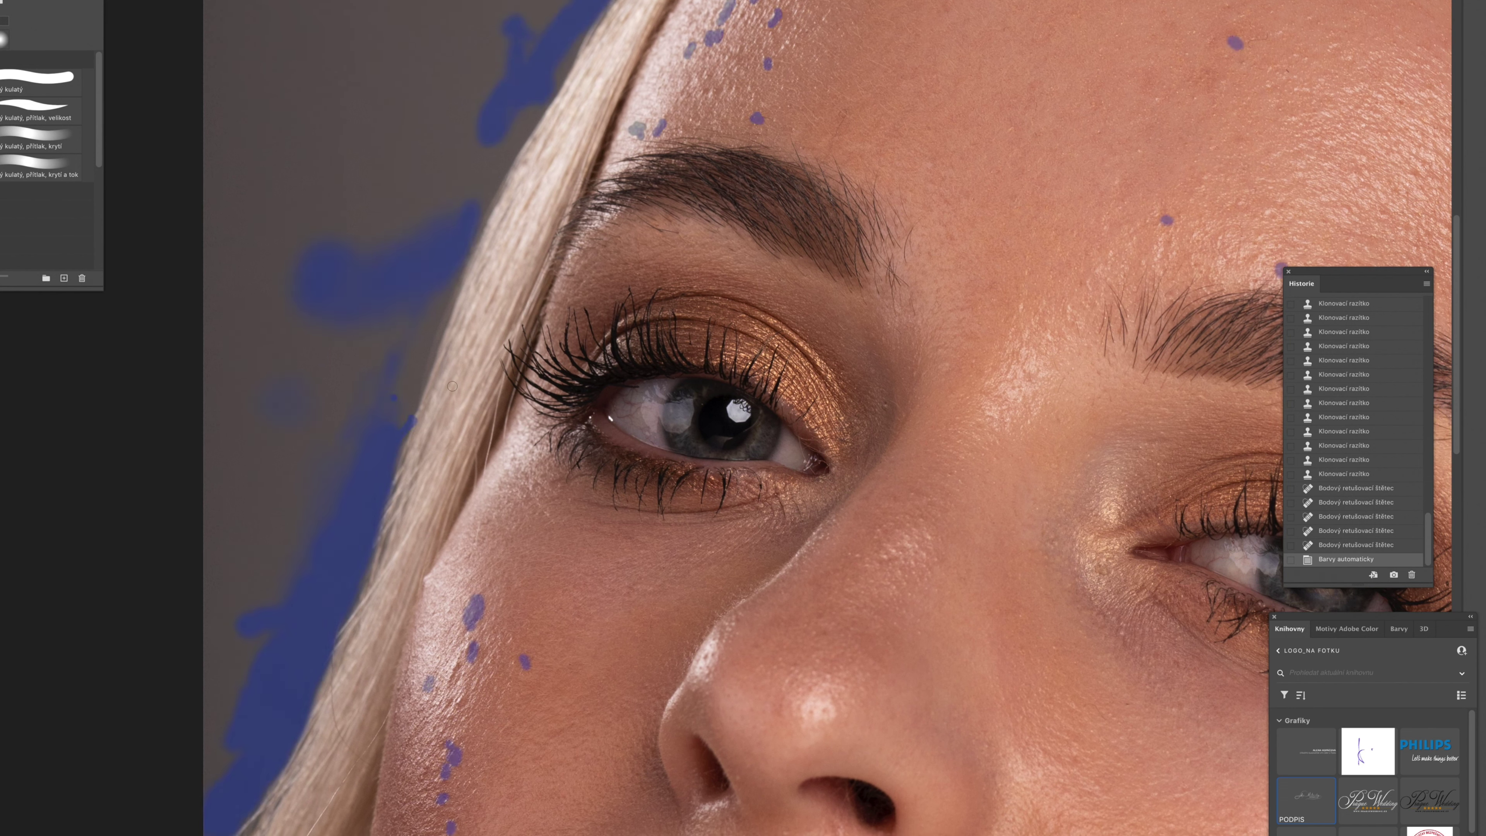
Step: Create a new layer and give the brush a tapered stroke through its Shape Dynamics settings
key("ctrl+shift+alt+n")
key("F5")
left_click(1355, 2)
left_click(1352, 6)
Step: Test the brush with two short strokes on the outer part of the eyebrow, and undo them
left_click_drag(647, 218, 666, 233)
left_click_drag(652, 218, 674, 233)
key("ctrl+z")
key("ctrl+z")
Step: Paint thin tapered hair strands along the outer edge of the blonde hair beside the eye
left_click_drag(460, 320, 440, 359)
left_click_drag(457, 323, 433, 374)
left_click_drag(454, 329, 427, 392)
left_click_drag(459, 319, 456, 317)
mouse_move(456, 329)
left_mouse_down()
mouse_move(438, 368)
mouse_move(458, 329)
left_mouse_up()
left_click_drag(469, 264, 425, 364)
left_click_drag(456, 316, 403, 434)
left_click_drag(507, 203, 472, 269)
left_click_drag(413, 425, 391, 480)
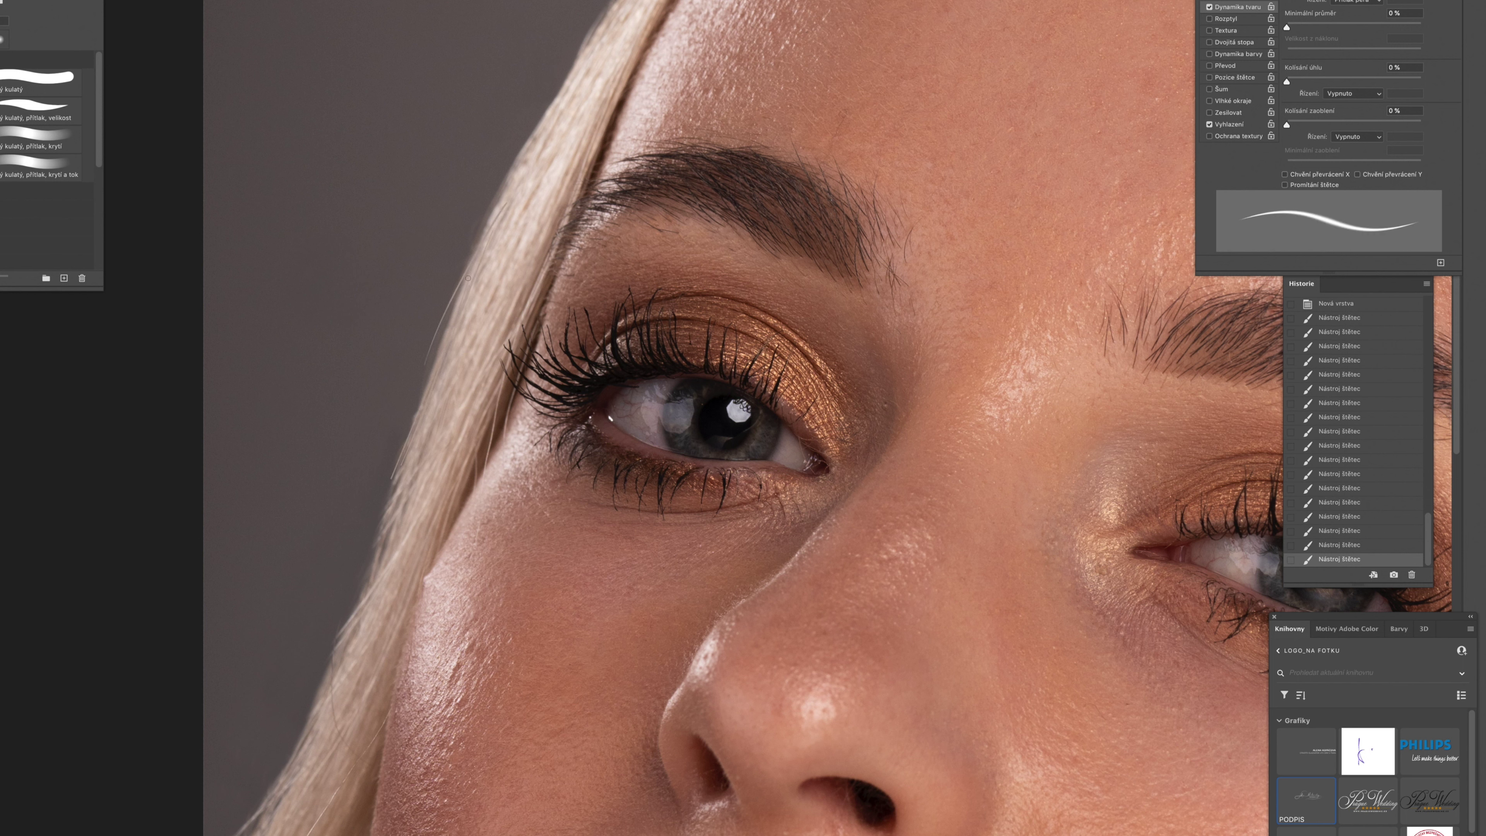
left_click_drag(441, 344, 392, 463)
left_click_drag(433, 357, 384, 479)
key("ctrl+z")
key("ctrl+z")
left_click_drag(417, 387, 393, 450)
left_click_drag(458, 303, 403, 446)
key("ctrl+z")
key("ctrl+z")
key("ctrl+z")
key("ctrl+z")
key("ctrl+z")
key("ctrl+z")
Step: Paint thin tapered hair strands along the outer edge of the blonde hair, from beside the brow down past the cheek
left_click_drag(462, 290, 390, 442)
left_click_drag(443, 342, 369, 540)
left_click_drag(414, 452, 398, 507)
left_click_drag(385, 556, 353, 606)
left_click_drag(345, 637, 310, 713)
left_click_drag(317, 714, 286, 768)
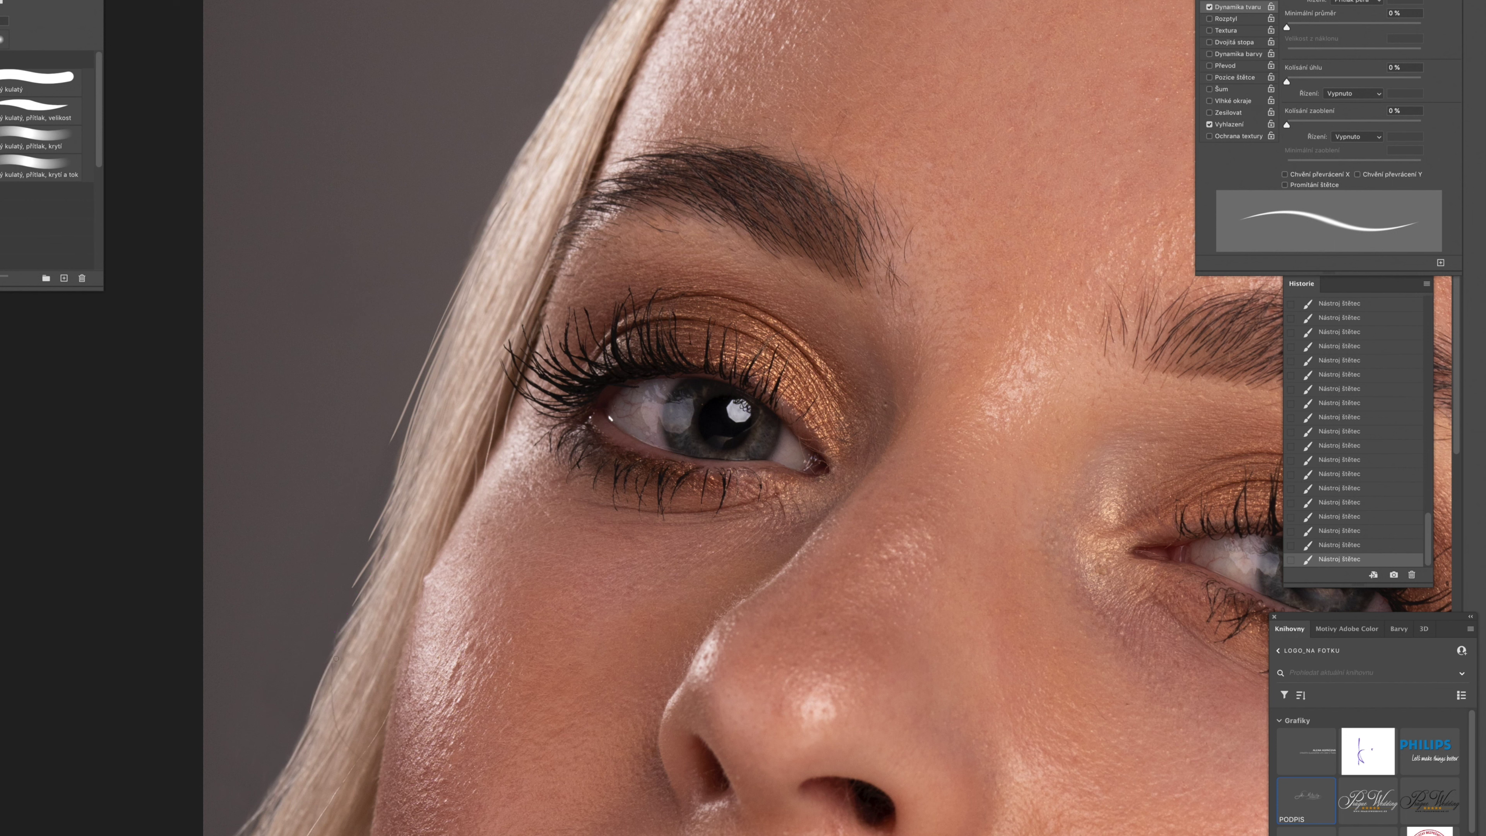
left_click_drag(336, 656, 278, 760)
left_click_drag(278, 782, 217, 835)
left_click_drag(388, 536, 351, 613)
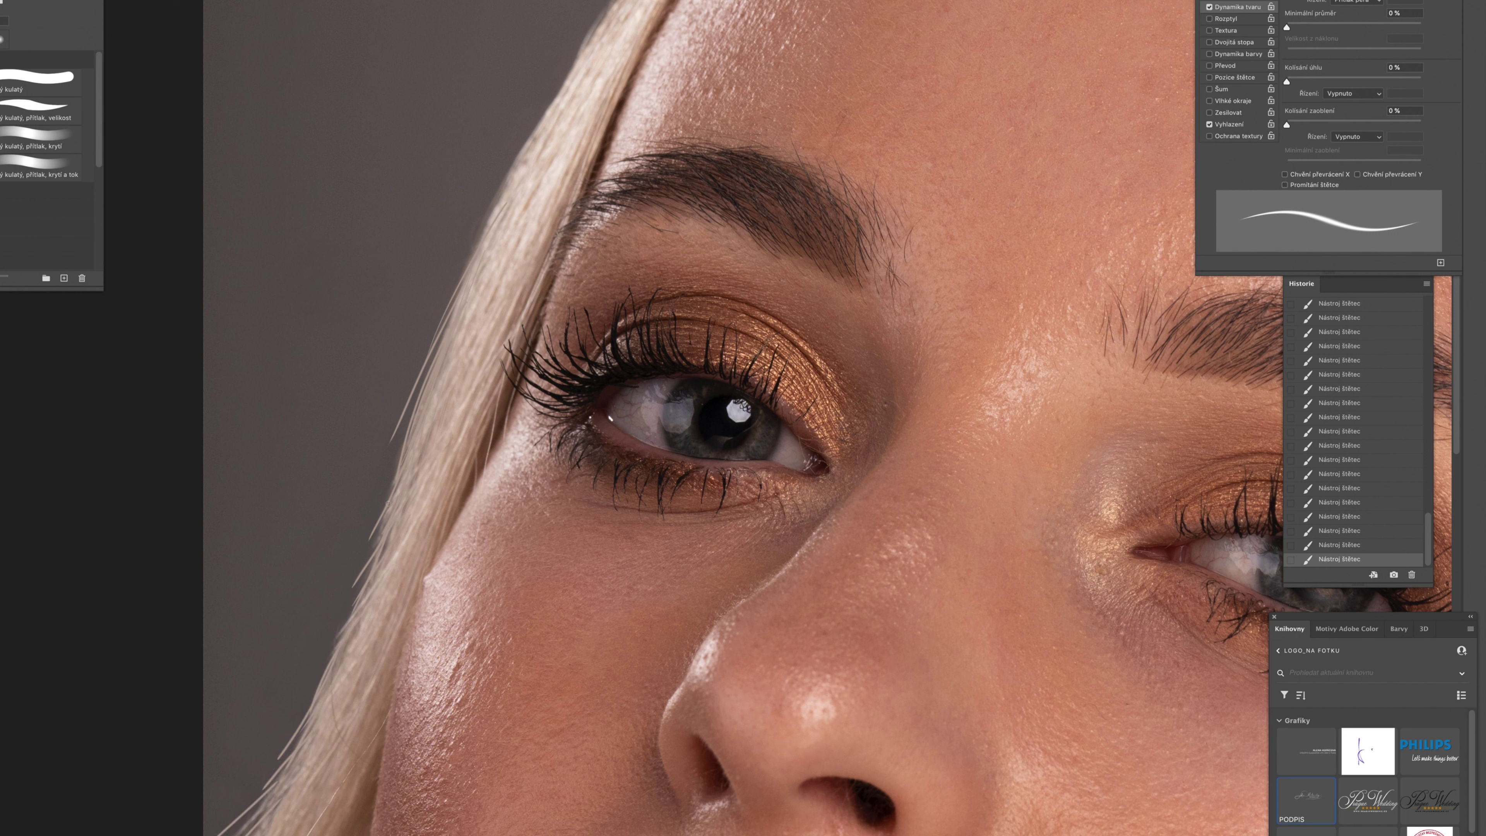
key("ctrl+z")
left_click_drag(511, 170, 418, 321)
Step: Soften the painted strands with a Gaussian Blur of 0.3 pixels radius
left_click(130, 0)
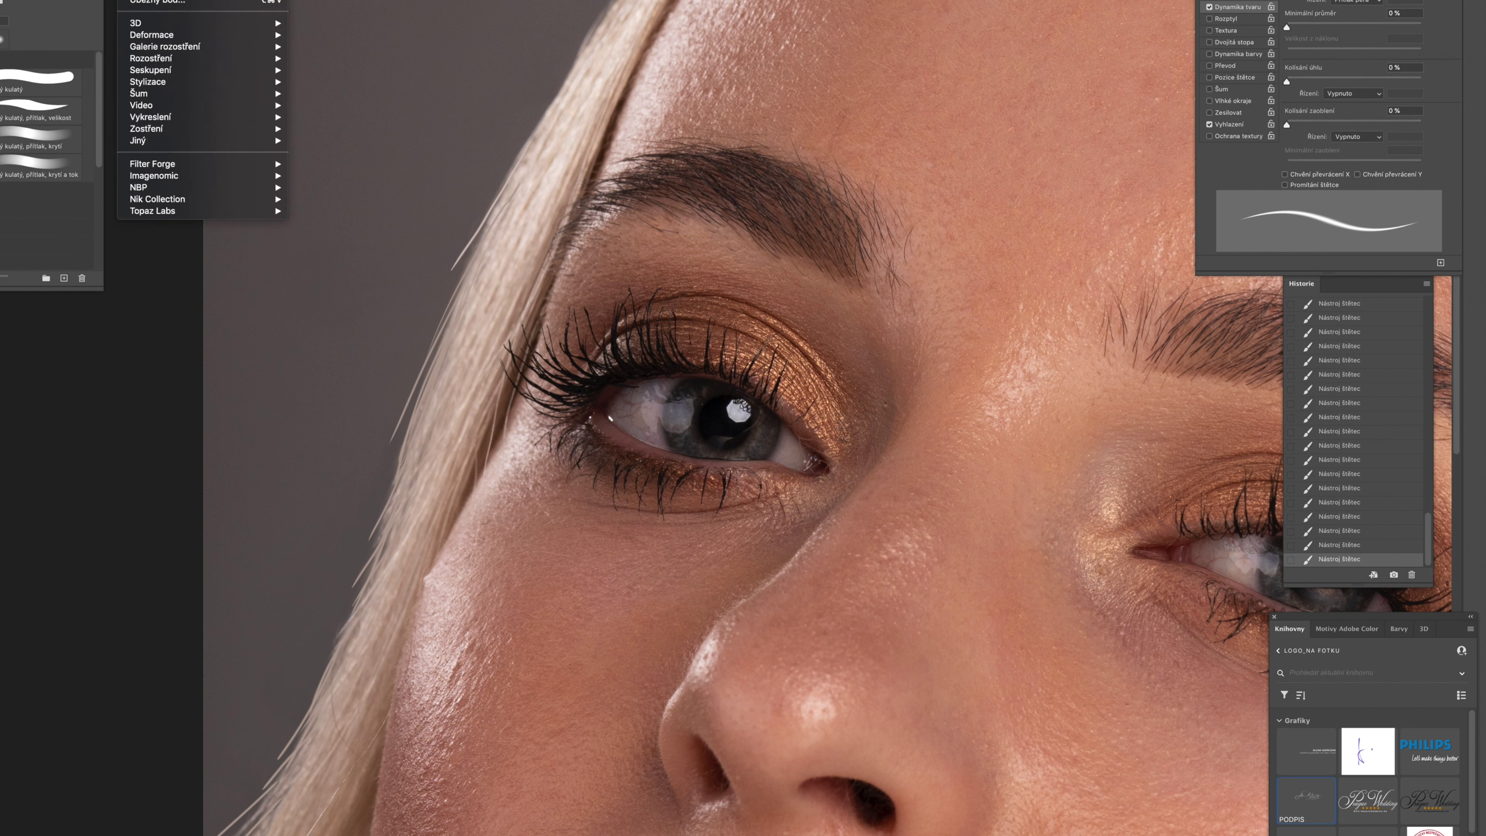
mouse_move(176, 58)
left_click(345, 59)
type("0,3")
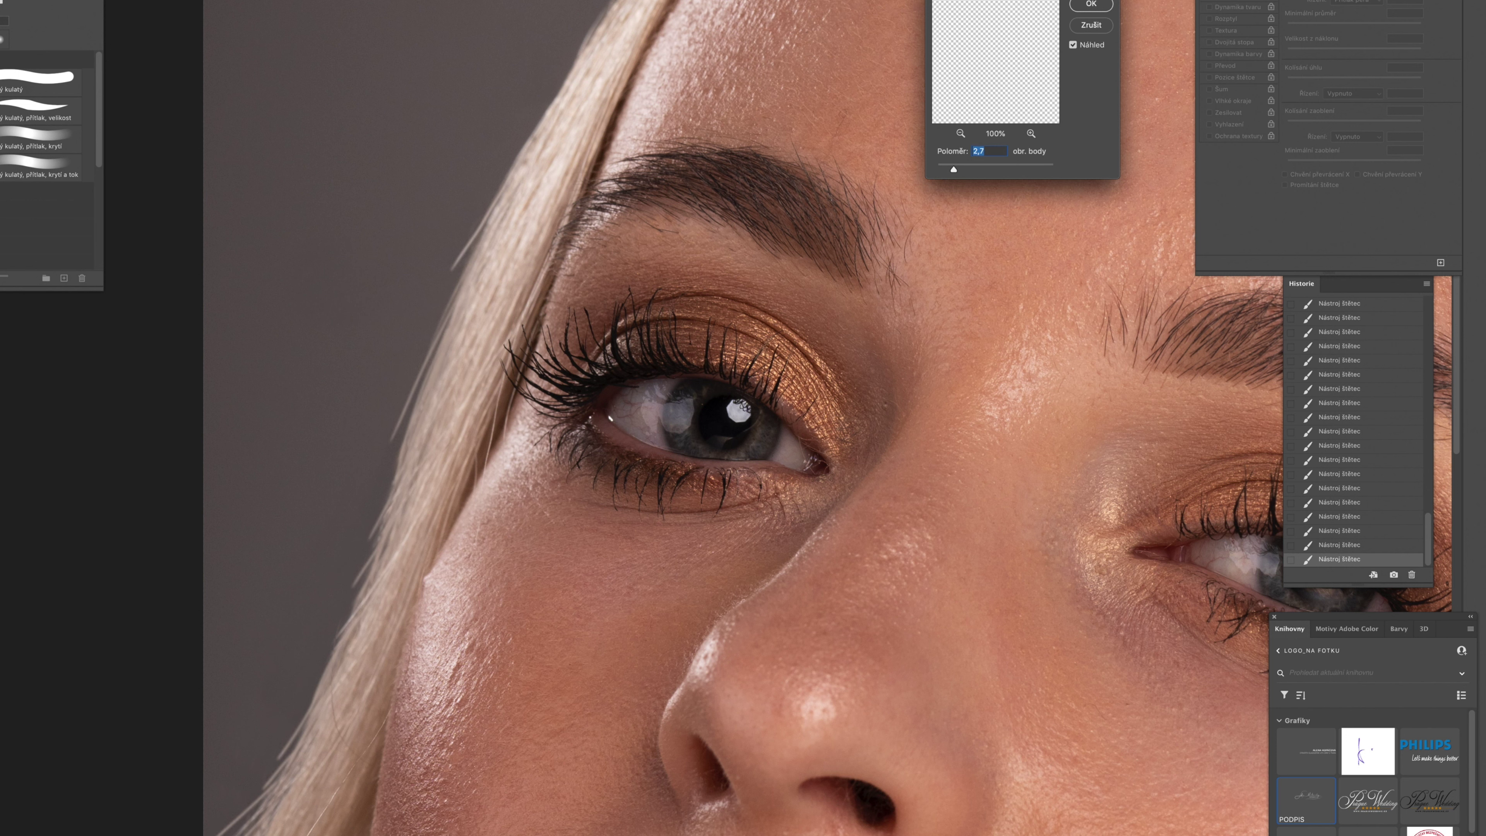
key("Return")
Step: Erase the protruding ends of the painted strands with the Eraser to blend them into the hair edge
key("e")
left_click_drag(302, 707, 181, 707, "ctrl+alt")
left_click_drag(257, 778, 296, 730)
left_click_drag(220, 833, 249, 808)
left_click_drag(225, 834, 250, 811)
left_click_drag(391, 440, 410, 393)
left_click_drag(392, 439, 421, 363)
left_click_drag(398, 423, 431, 339)
left_click_drag(452, 270, 471, 240)
left_click_drag(454, 268, 477, 228)
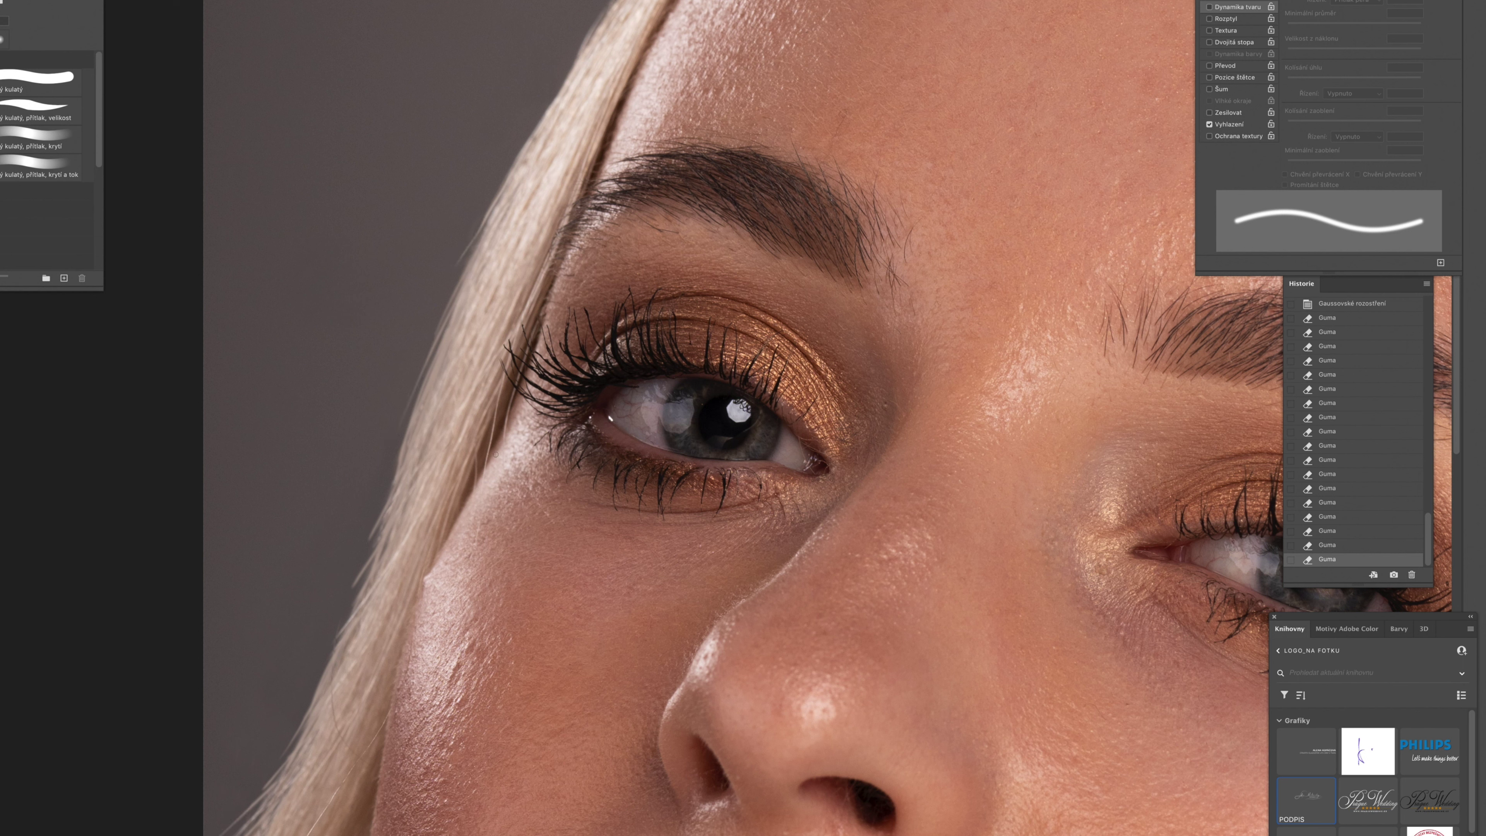
Step: Heal the bump beside the hair and the small marks on the adjoining cheek with the Spot Healing Brush
key("j")
left_click_drag(489, 538, 442, 563)
left_click(470, 642)
left_click(469, 642)
left_click(457, 663)
left_click_drag(461, 701, 456, 712)
left_click(468, 647)
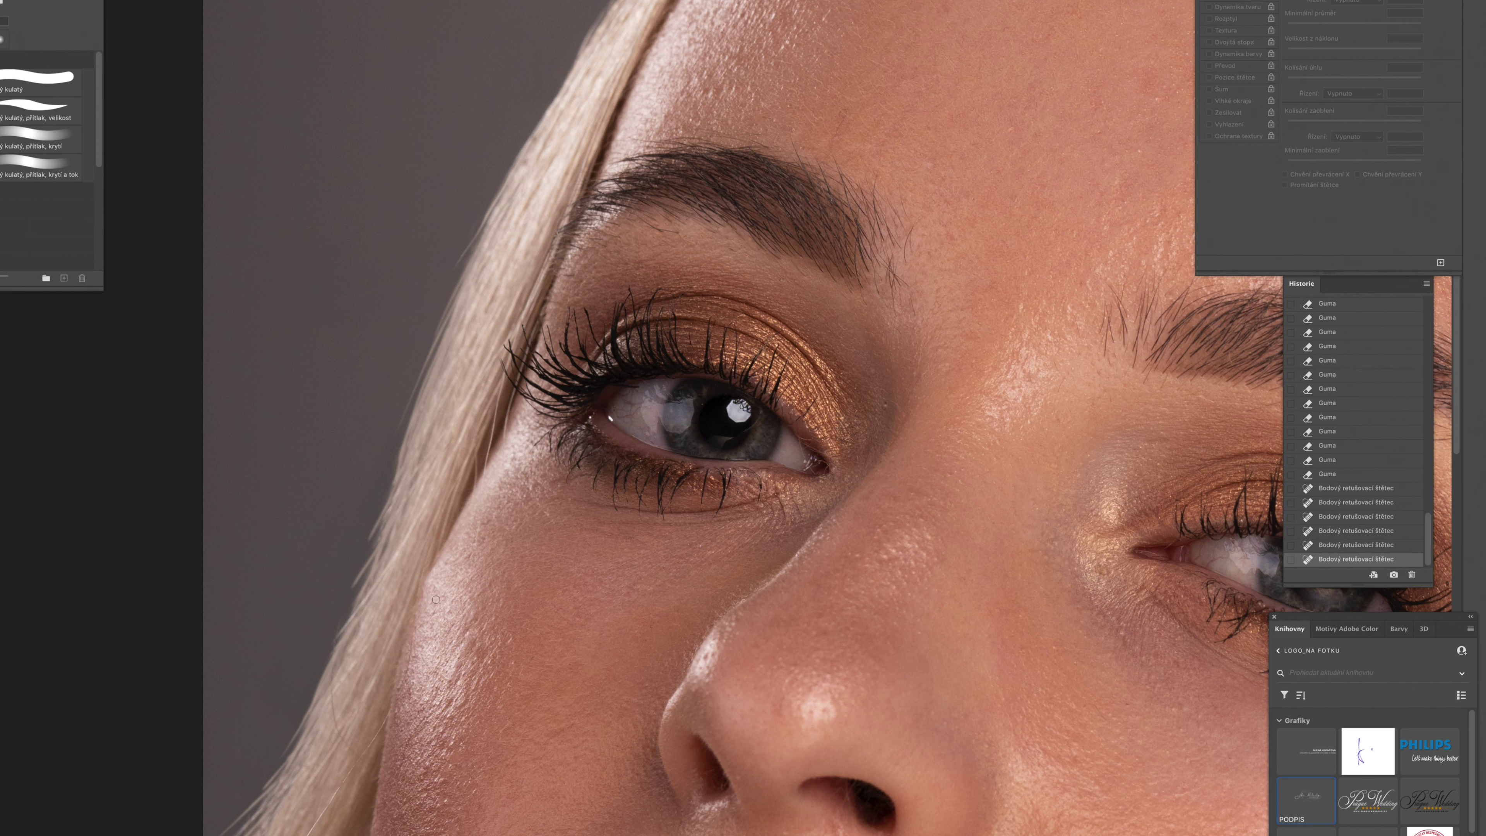
Step: Heal the stray hairs and marks between the eyebrows, beside the inner end of the brow
left_click_drag(624, 454, 426, 583)
left_click_drag(715, 358, 707, 381)
left_click_drag(908, 442, 910, 453)
left_click_drag(913, 450, 908, 474)
left_click(909, 468)
mouse_move(913, 413)
left_mouse_down()
mouse_move(926, 473)
mouse_move(908, 487)
left_mouse_up()
left_click(926, 442)
left_click(929, 456)
left_click(930, 459)
left_click(915, 471)
left_click(913, 491)
left_click_drag(912, 457, 912, 437)
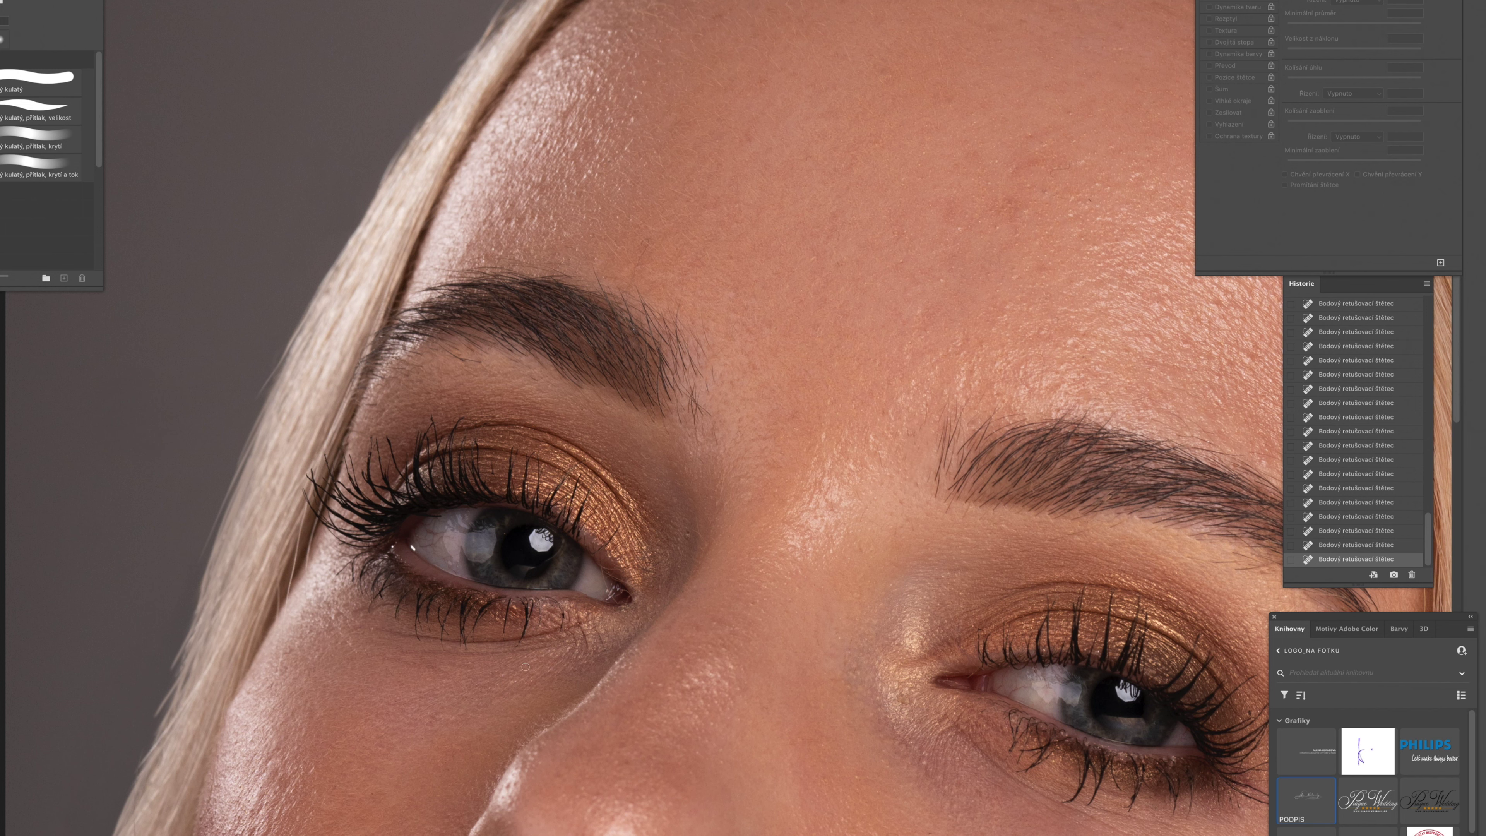
Step: Heal the small blemishes on the forehead and above the arch of the eyebrow
left_click_drag(526, 667, 260, 504)
left_click_drag(733, 643, 700, 415)
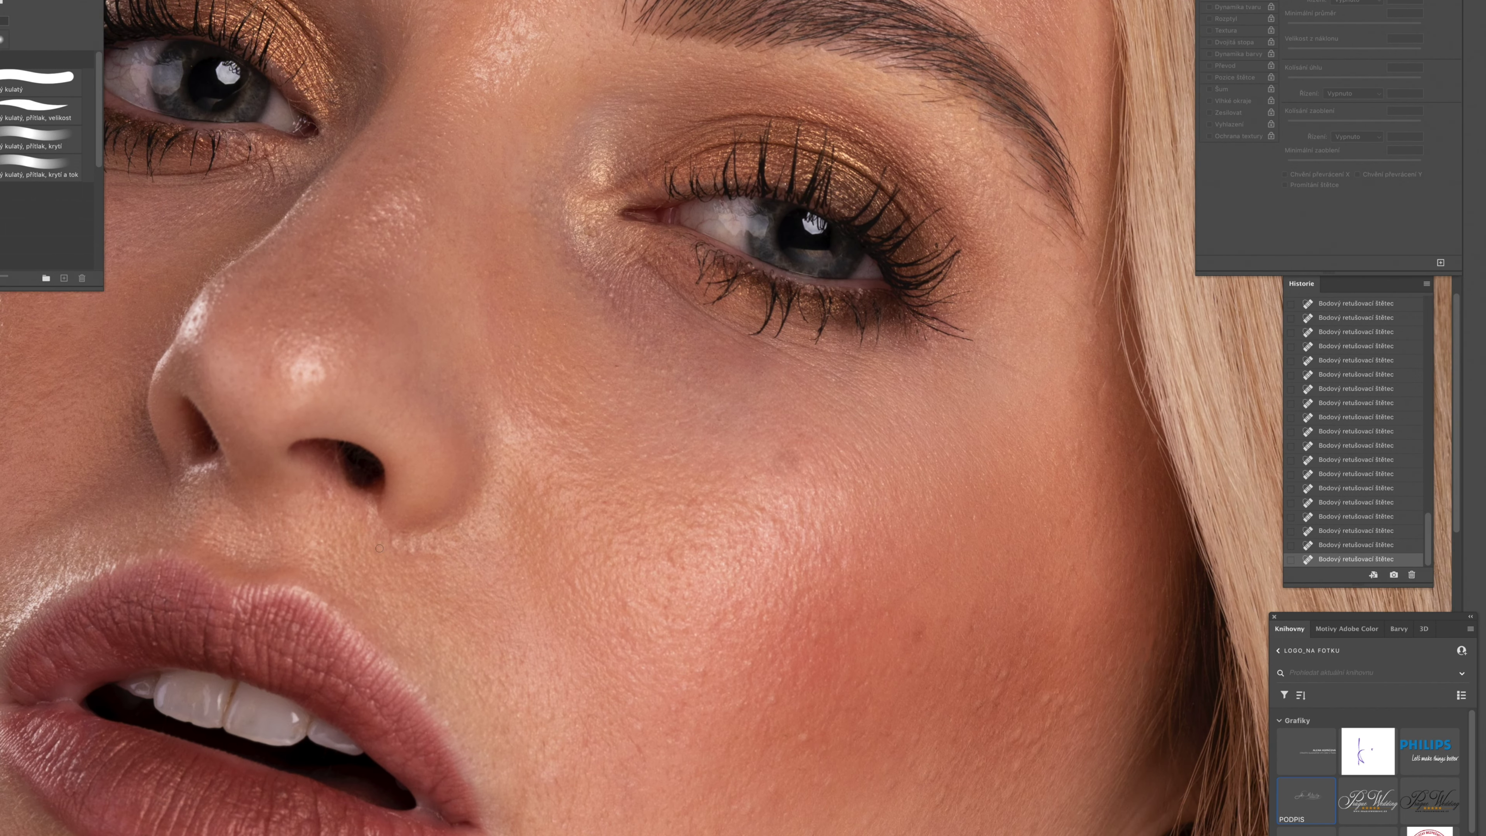
left_click_drag(309, 275, 413, 433)
left_click_drag(545, 415, 478, 574)
left_click(649, 260)
left_click(734, 191)
left_click_drag(762, 149, 770, 141)
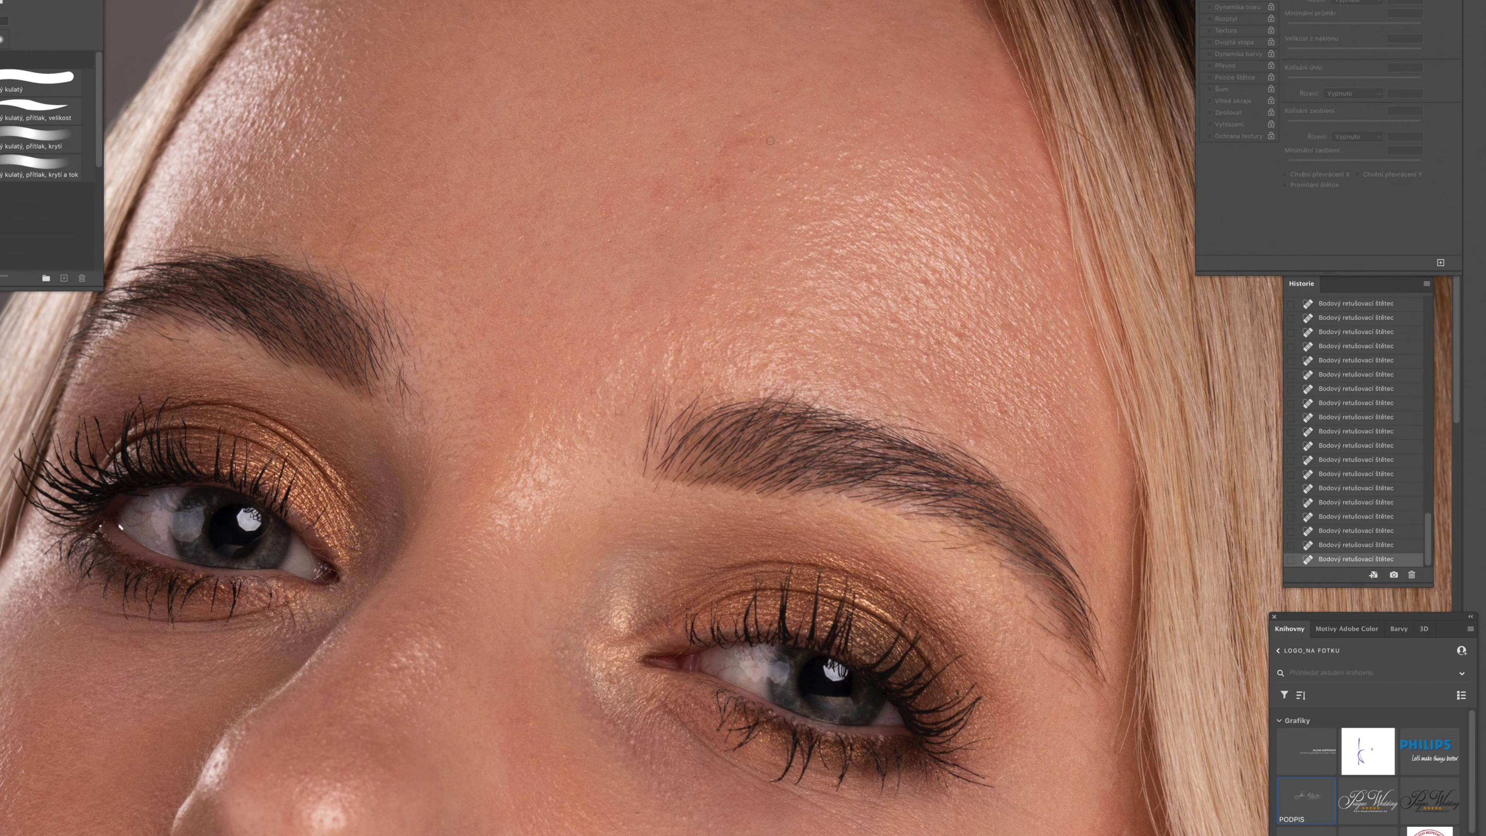
left_click(785, 92)
left_click_drag(667, 183, 574, 190)
left_click_drag(871, 441, 892, 445)
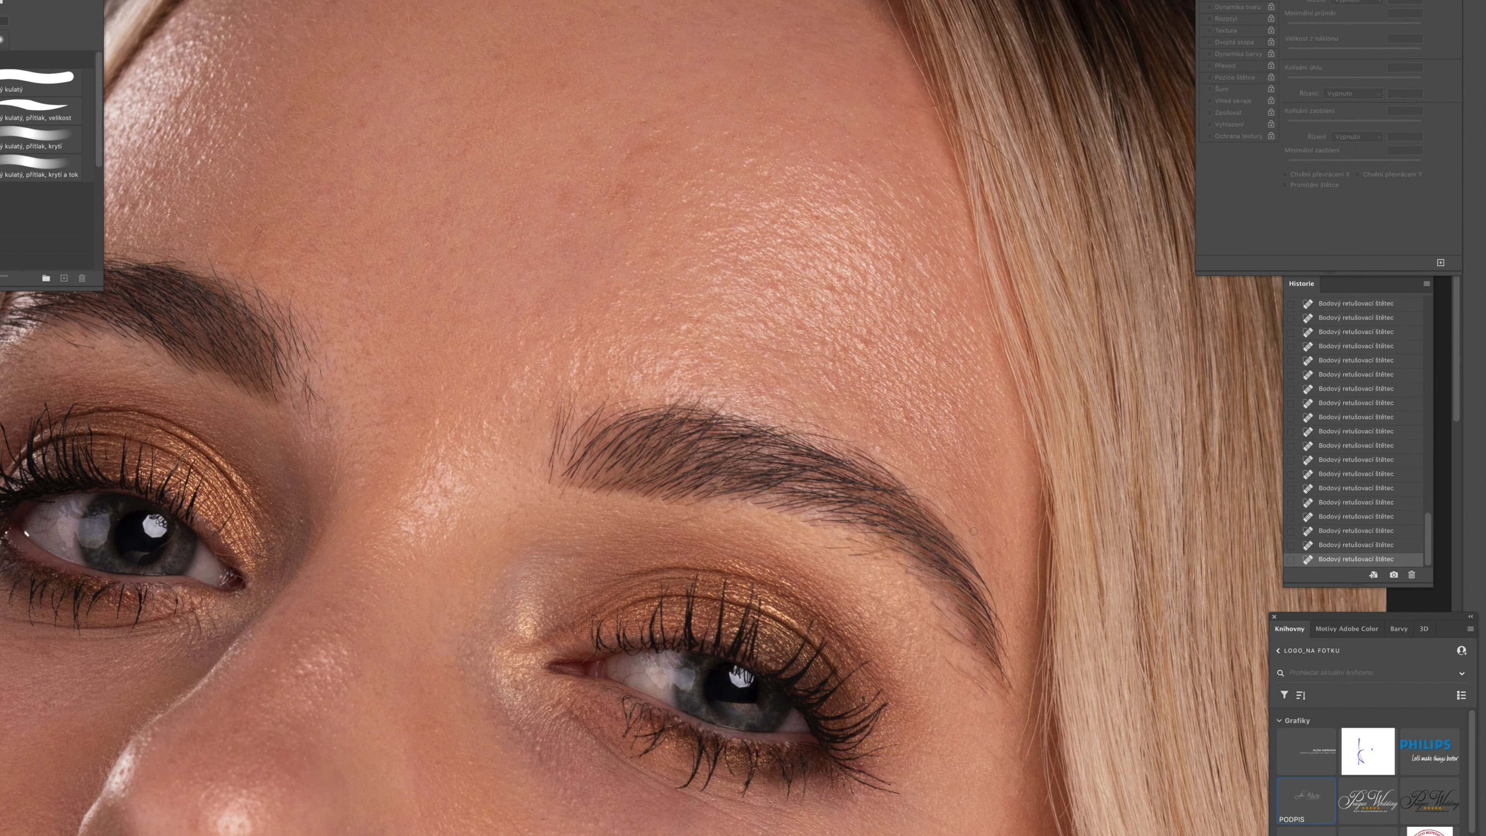
Step: Add a Curves adjustment layer that brightens the image, and invert its mask to hide the effect
left_click_drag(899, 567, 856, 252)
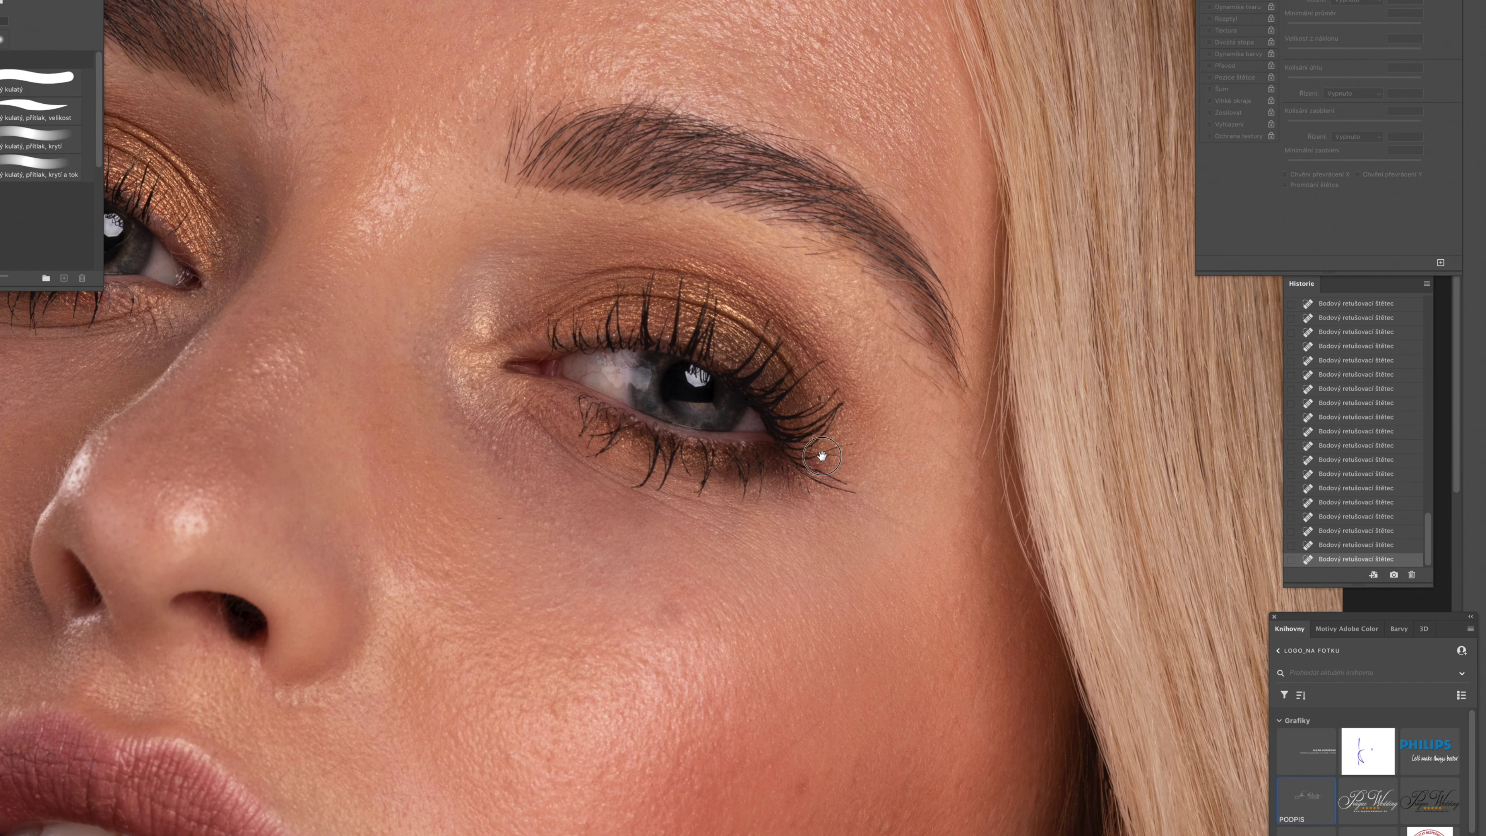
left_click_drag(822, 457, 806, 323)
mouse_move(834, 635)
left_mouse_down()
mouse_move(862, 471)
mouse_move(1011, 337)
mouse_move(992, 329)
mouse_move(1001, 308)
left_mouse_up()
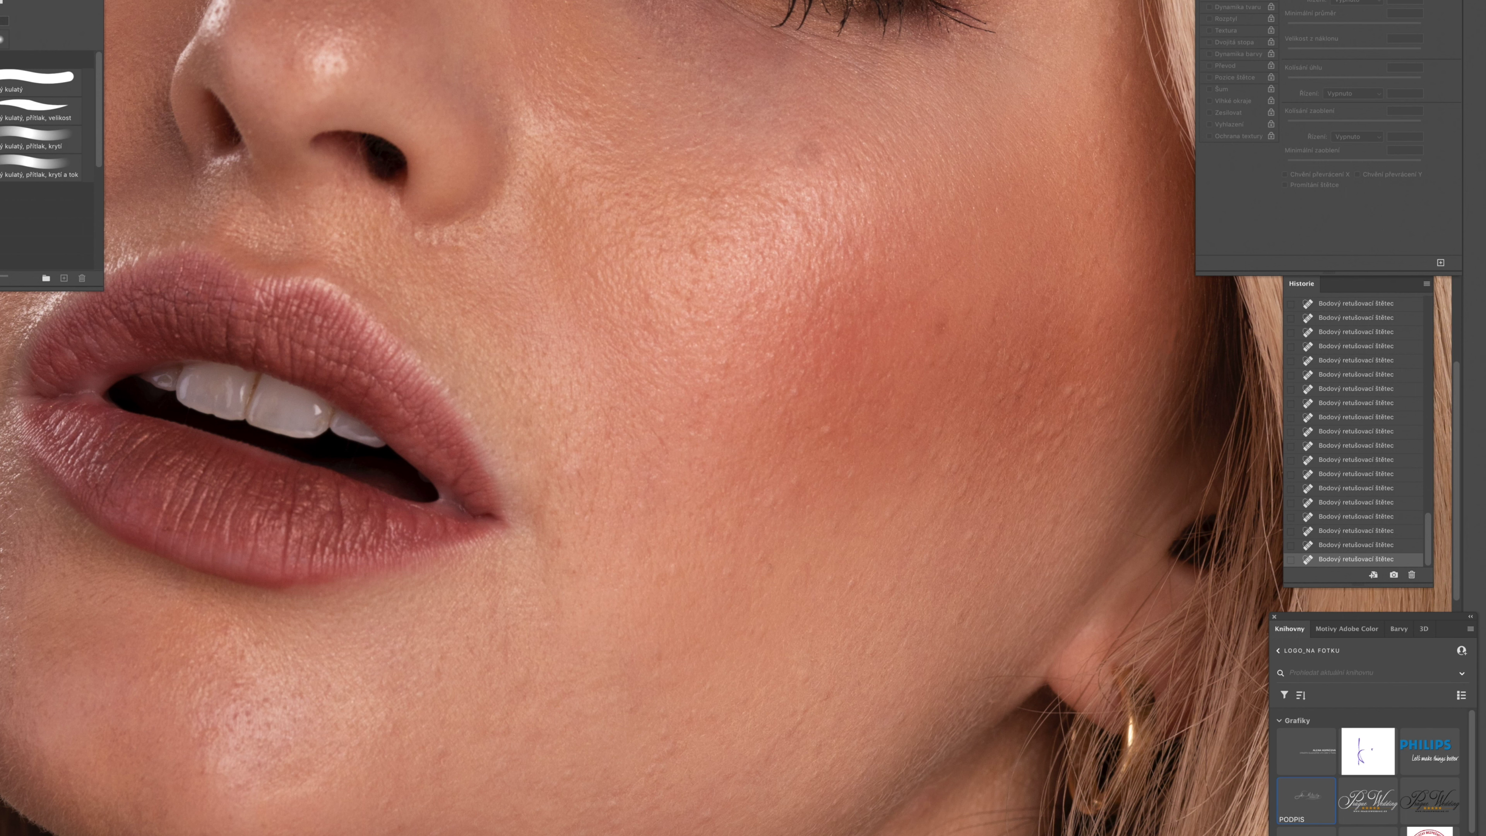
left_click(1430, 154)
key("alt+shift+m")
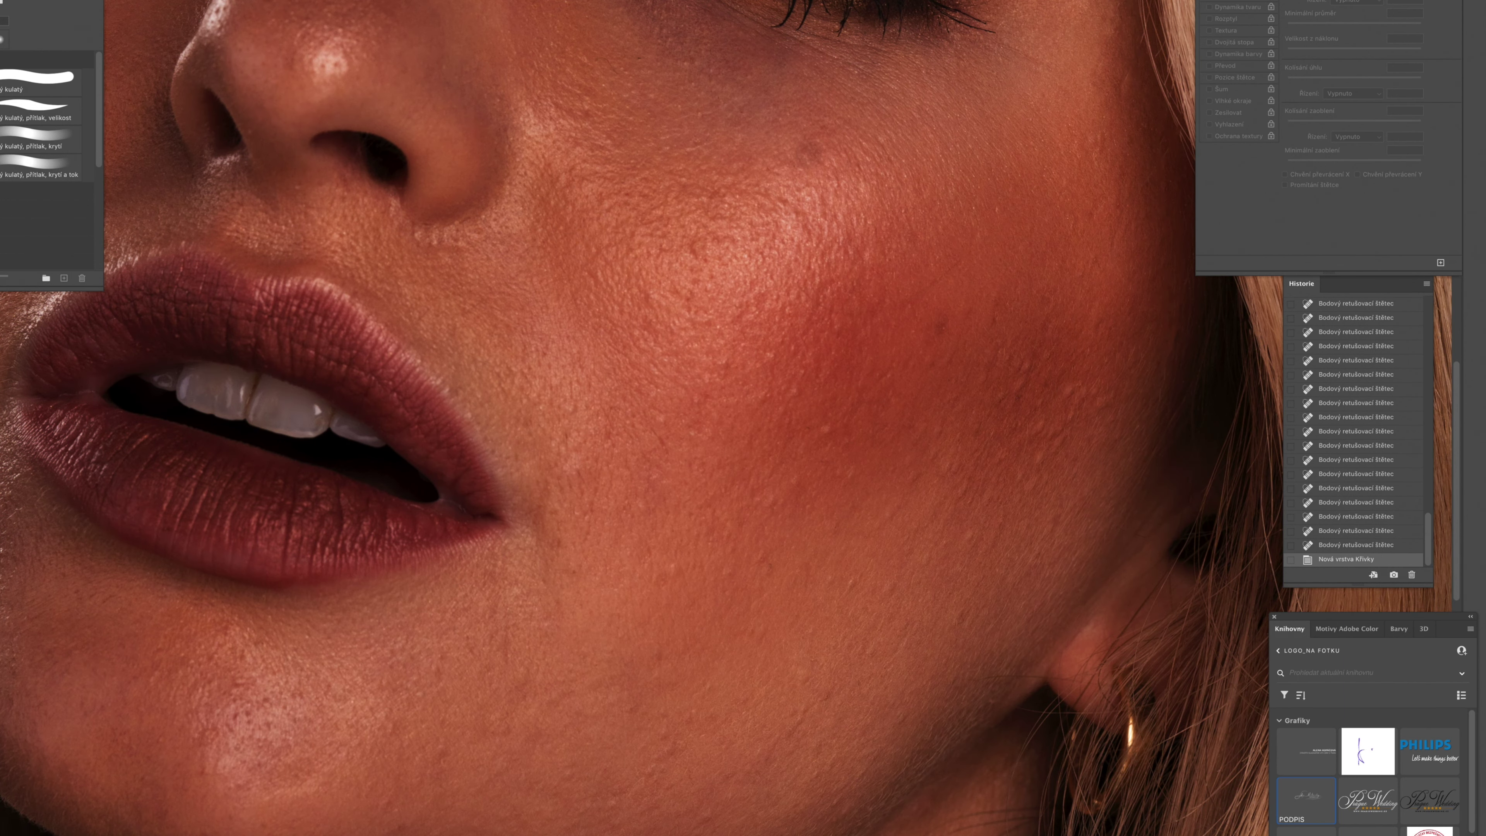
key("alt+shift+s")
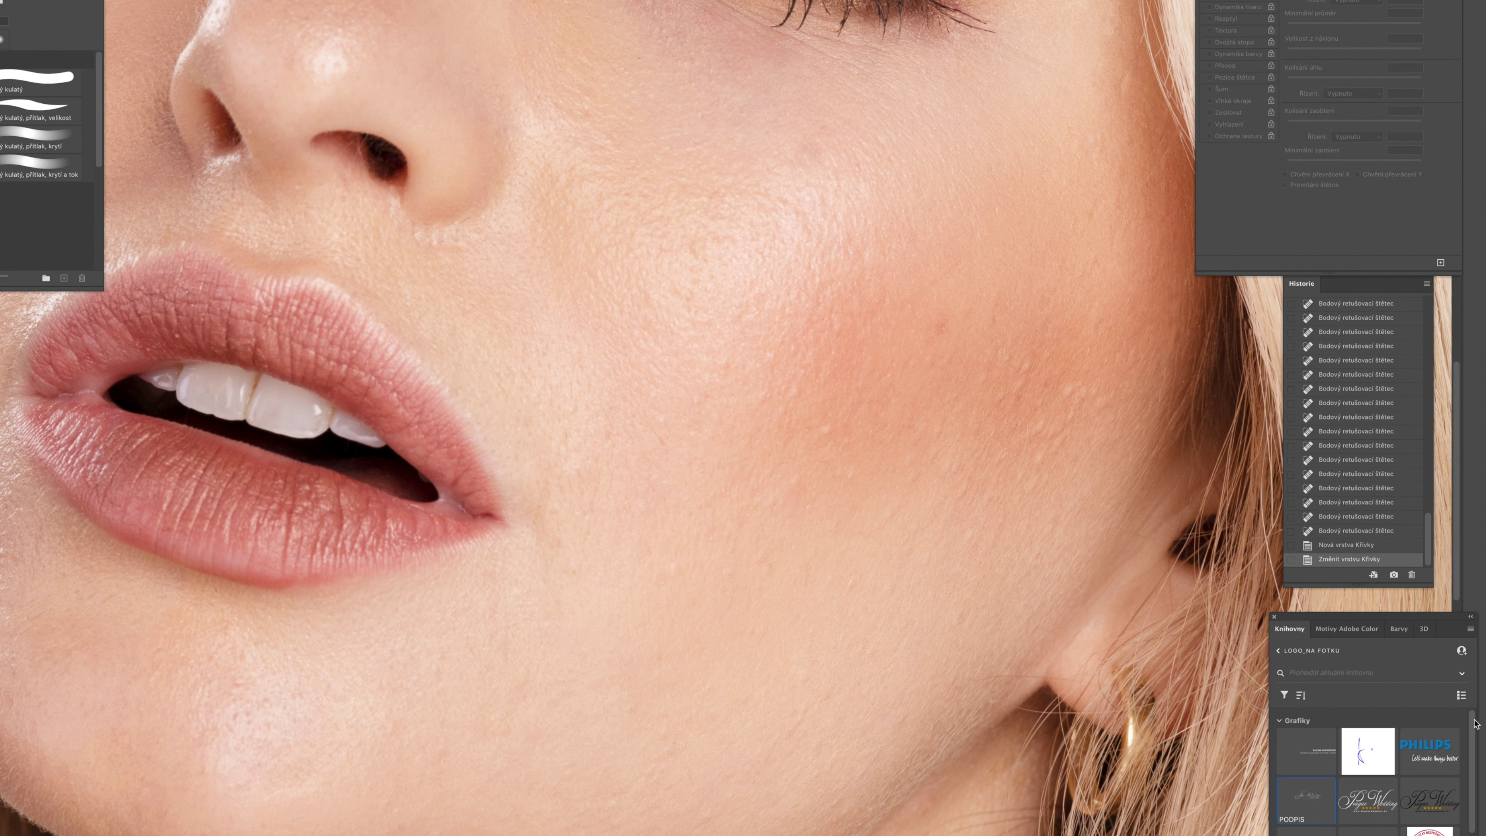
key("super+i")
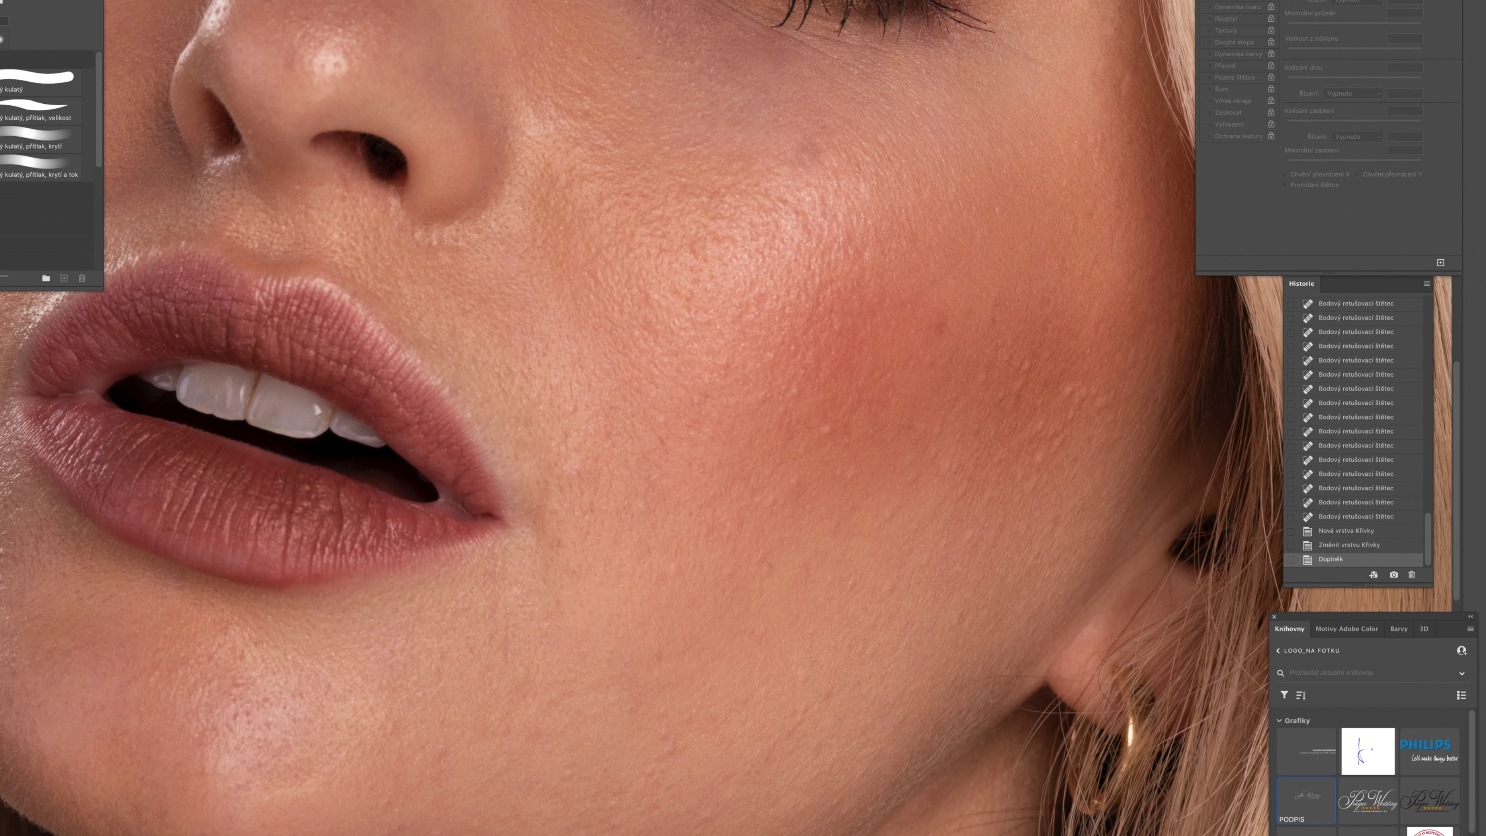
Step: Duplicate the masked Curves layer, rename the copy and reshape its curve
key("ctrl+j")
key("Return")
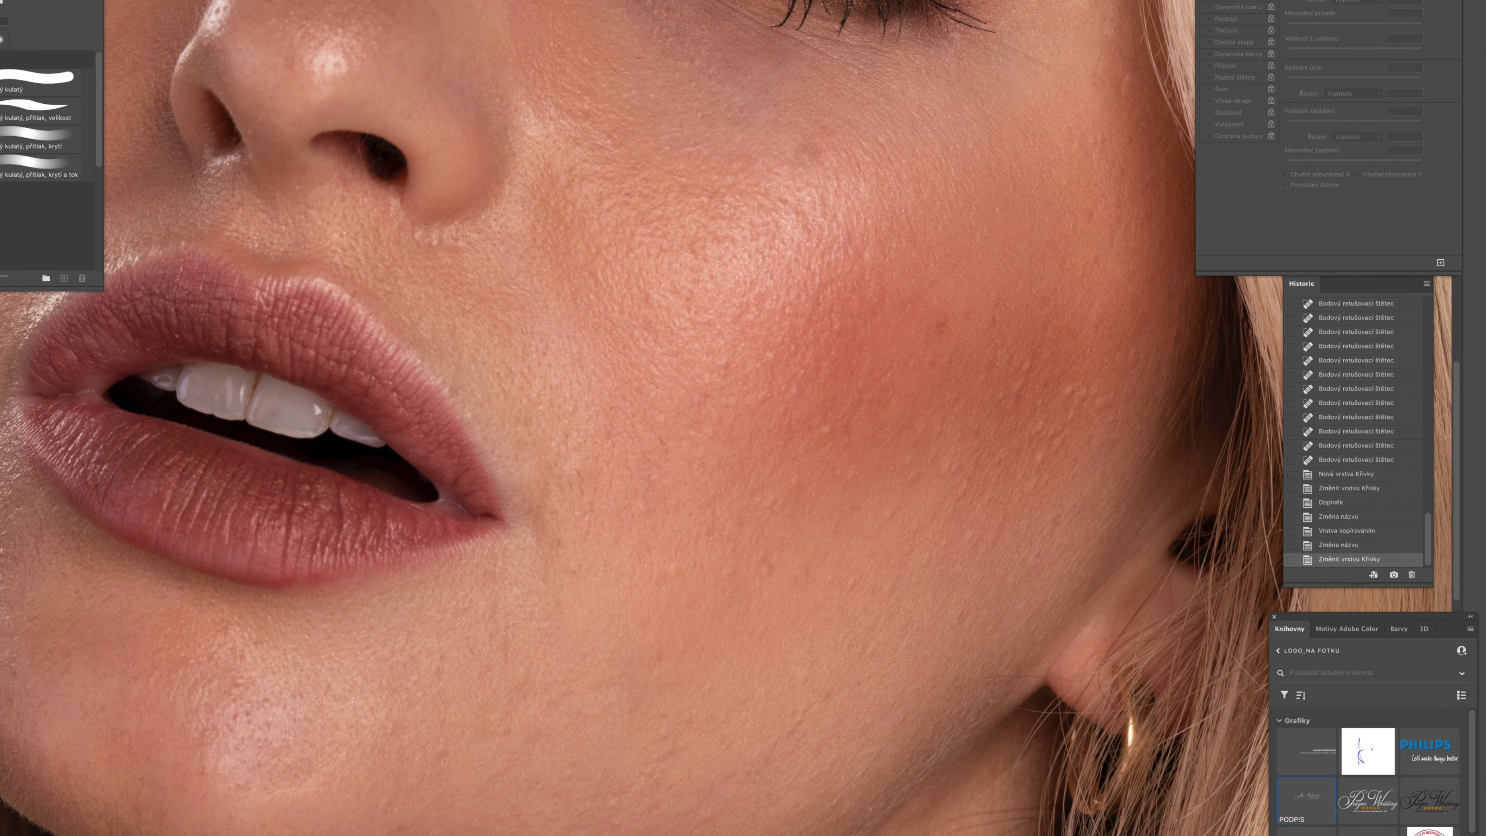
Step: Add a grouped black-and-white contrast view made of a colour fill layer and a Curves layer
left_click(1468, 2)
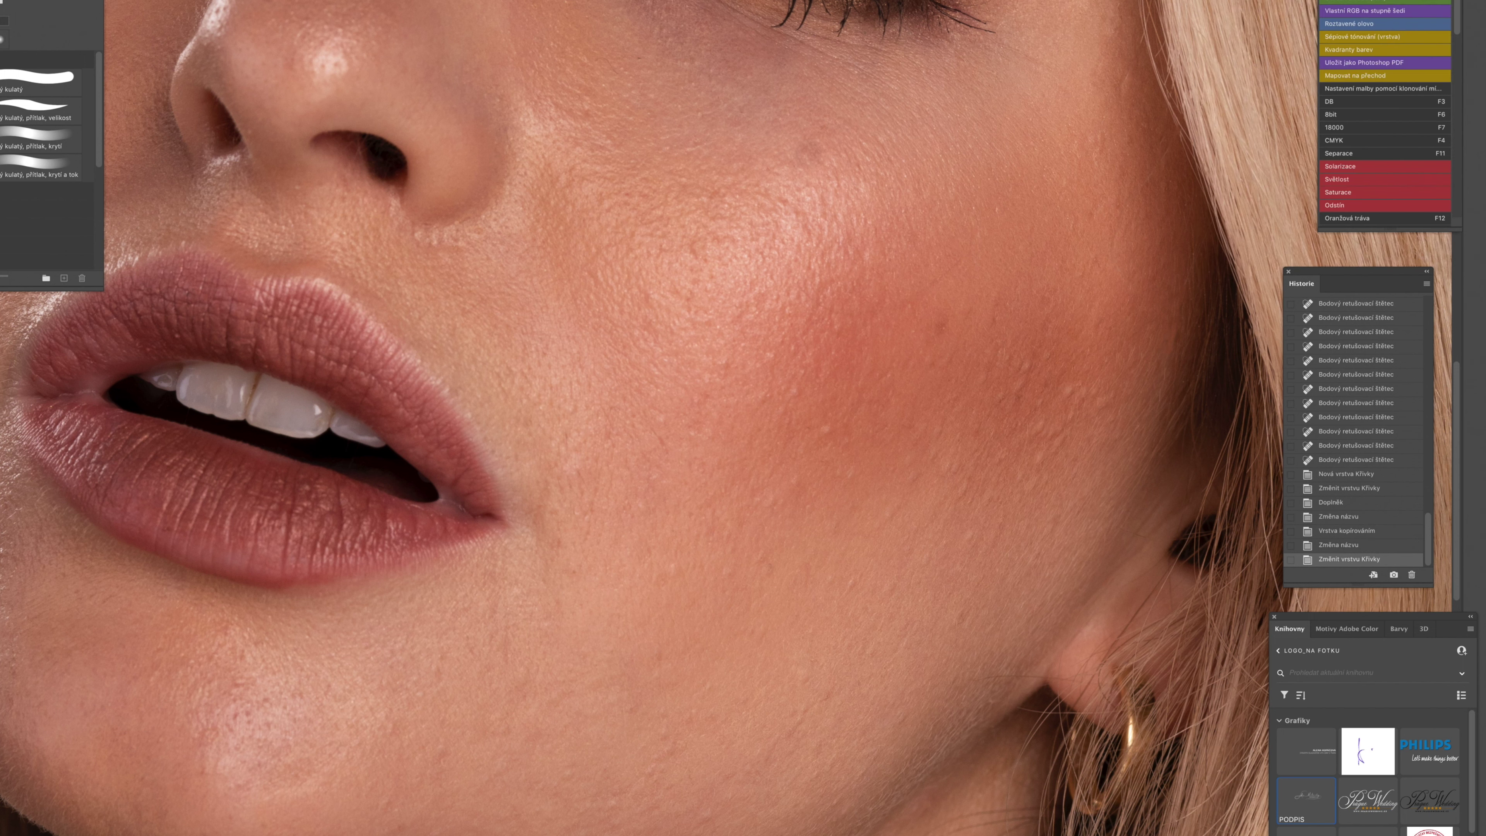
left_click(1355, 167)
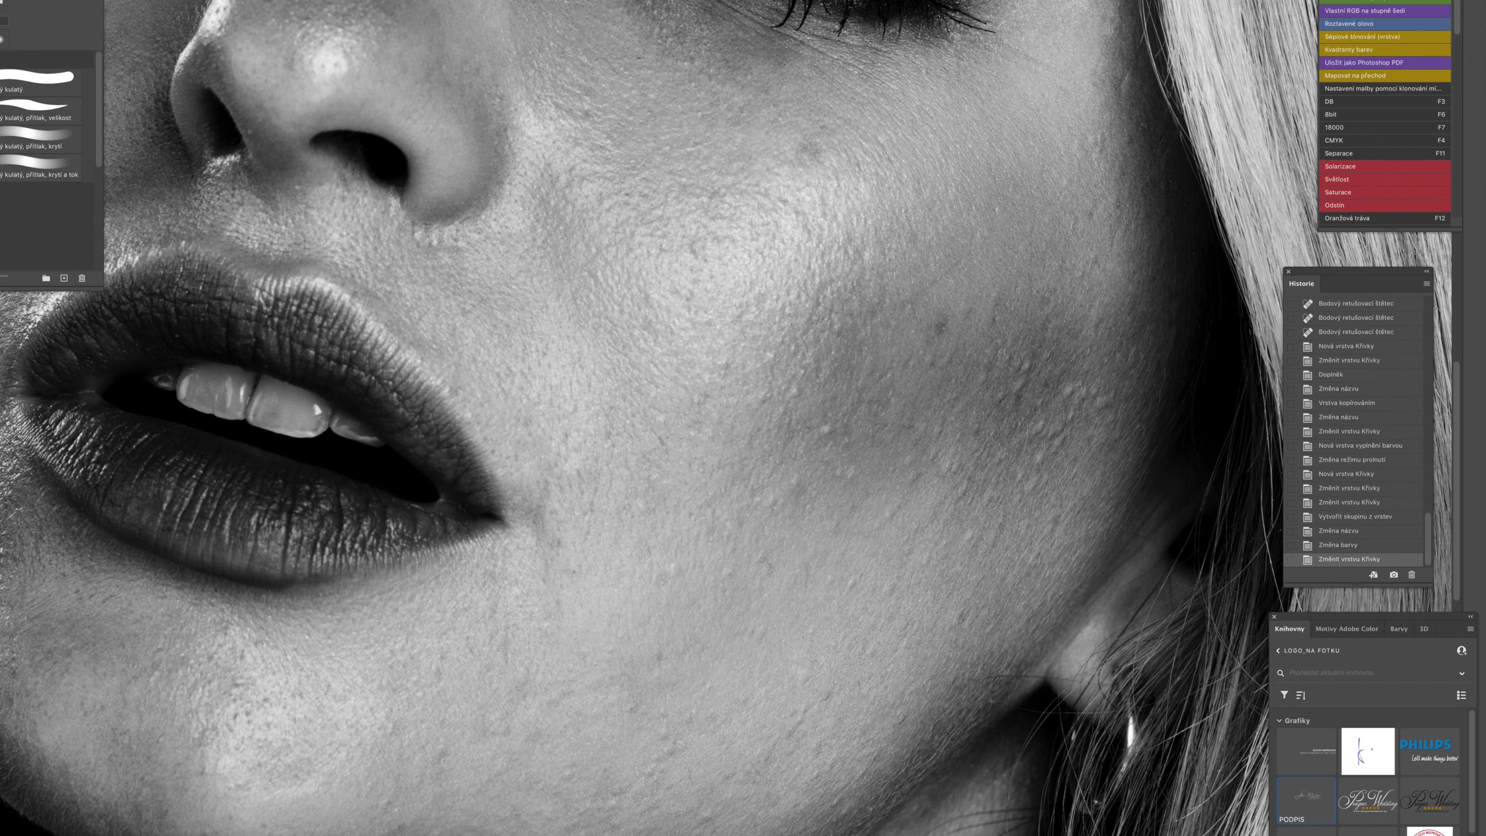
key("F5")
key("super+z")
key("super+z")
key("super+z")
key("super+z")
key("super+i")
key("super+i")
key("super+i")
key("super+i")
key("super+shift+z")
key("super+shift+z")
key("super+shift+z")
key("super+shift+z")
key("super+shift+z")
key("super+shift+z")
key("super+shift+z")
key("super+shift+z")
key("super+shift+z")
key("super+shift+z")
key("super+shift+z")
key("super+shift+z")
key("super+shift+z")
key("super+shift+z")
key("super+shift+z")
mouse_move(1022, 392)
left_mouse_down()
mouse_move(1013, 410)
mouse_move(1020, 396)
left_mouse_up()
mouse_move(1009, 360)
left_mouse_down()
mouse_move(1004, 372)
mouse_move(1059, 382)
left_mouse_up()
key("]")
left_click_drag(915, 424, 903, 427)
key("super+z")
key("super+z")
key("super+z")
Step: Dab over the uneven spots on the blushed area of the cheek with a small brush to even out the tones
left_click_drag(999, 523, 991, 543)
left_click(1057, 519)
left_click_drag(1114, 397, 1075, 418)
left_click(1001, 359)
key("]")
left_click(1069, 390)
left_click(1093, 387)
left_click(1100, 402)
left_click(990, 413)
left_click(1060, 445)
left_click(826, 428)
left_click_drag(826, 428, 817, 434)
left_click(1039, 428)
left_click(986, 379)
left_click(999, 356)
left_click_drag(1003, 400, 1003, 412)
left_click(1018, 423)
left_click(1049, 382)
left_click(1040, 439)
left_click(1054, 436)
left_click(1085, 402)
left_click(1110, 360)
left_click(1047, 300)
left_click(1055, 306)
left_click(1024, 414)
Step: Even out broader patches of the cheek with a larger brush, and refine the remaining spots with a smaller one
key("bracketright")
key("bracketright")
key("bracketright")
left_click_drag(1054, 352, 1054, 381)
key("bracketleft")
key("bracketleft")
left_click(1036, 367)
left_click(1049, 394)
left_click(1004, 443)
key("bracketleft")
left_click(1053, 441)
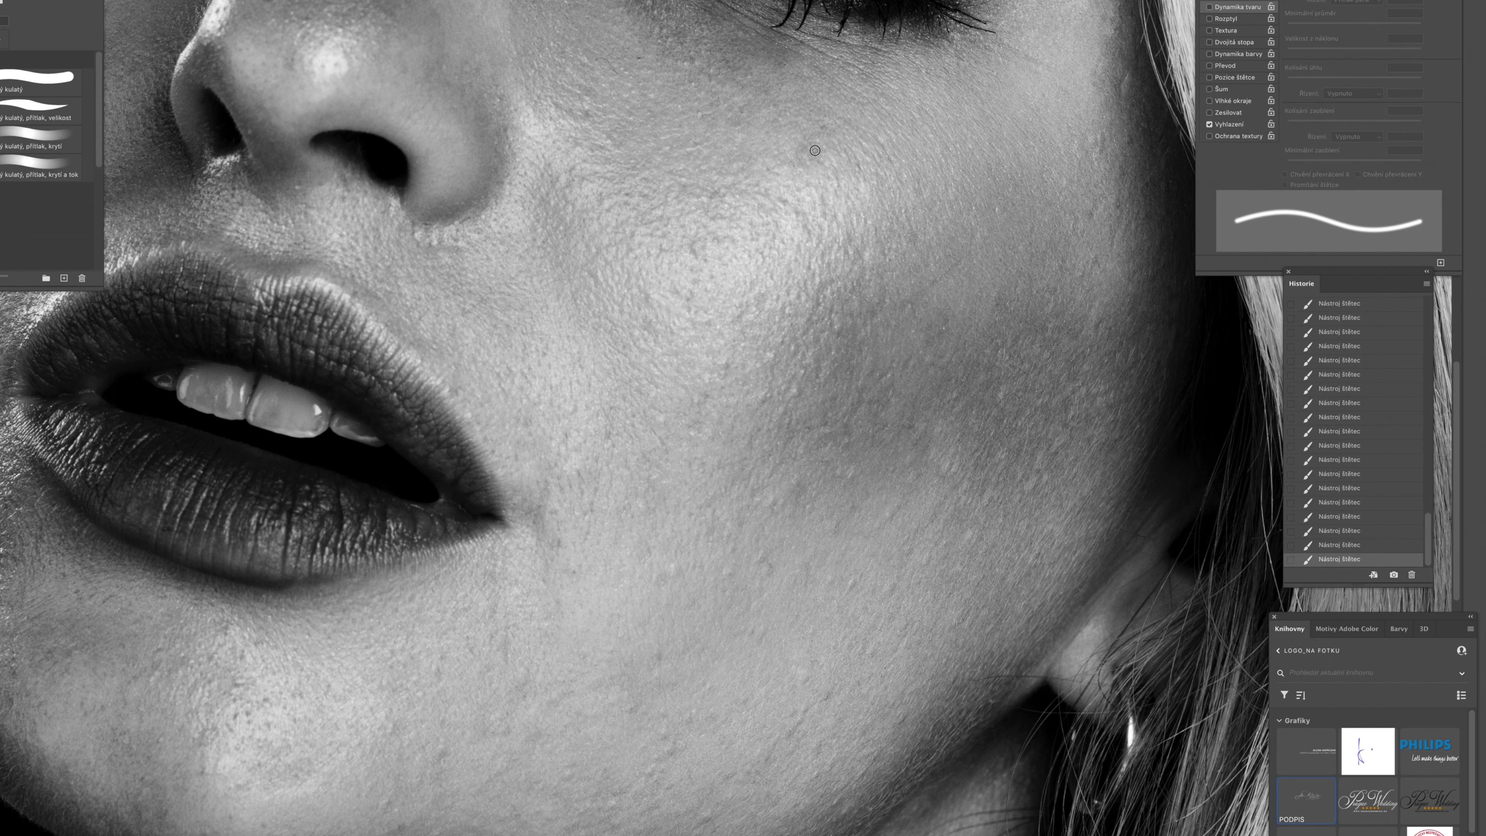
Step: Dab over the remaining uneven spots on the lower cheek, enlarging the brush for broader patches
left_click_drag(940, 325, 784, 474)
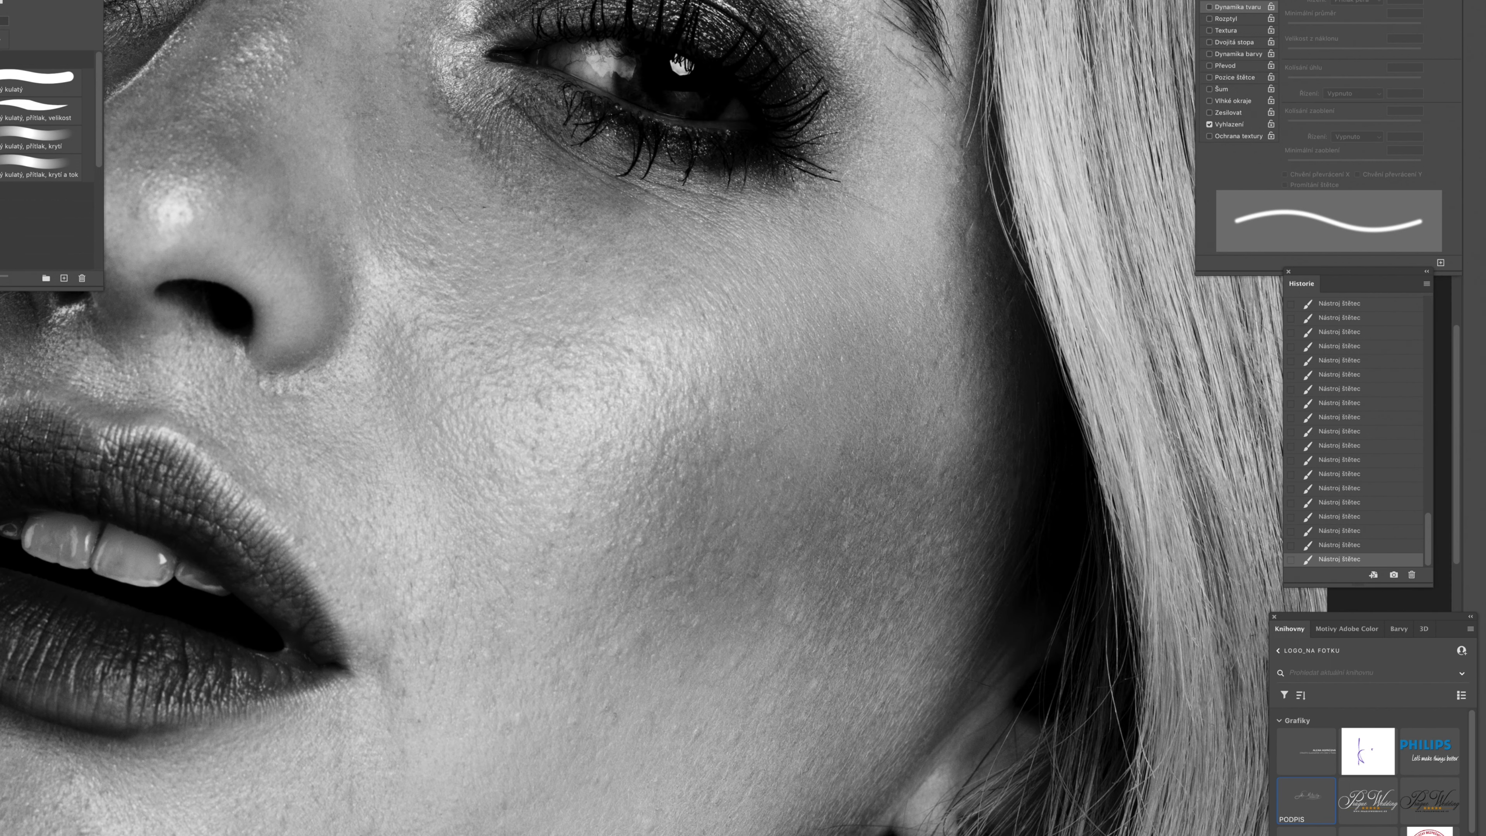
scroll(842, 627, "down", 5)
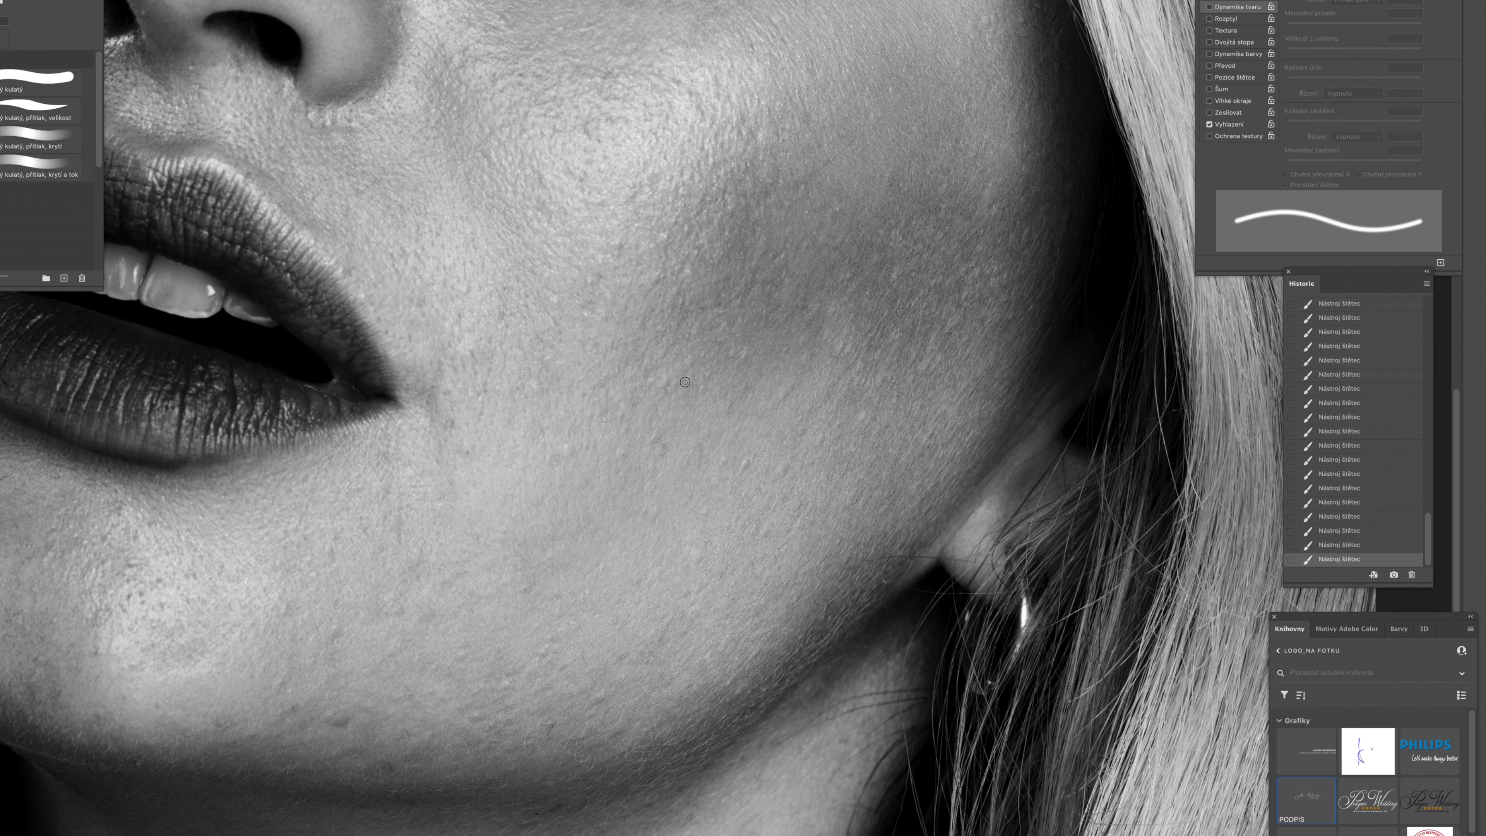
left_click_drag(727, 246, 728, 260)
left_click_drag(720, 292, 735, 304)
mouse_move(782, 253)
left_mouse_down()
mouse_move(776, 264)
mouse_move(738, 202)
left_mouse_up()
key("bracketright")
key("bracketright")
key("bracketright")
key("super+z")
key("super+z")
left_click_drag(721, 292, 742, 303)
left_click_drag(881, 316, 786, 394)
left_click_drag(747, 467, 710, 448)
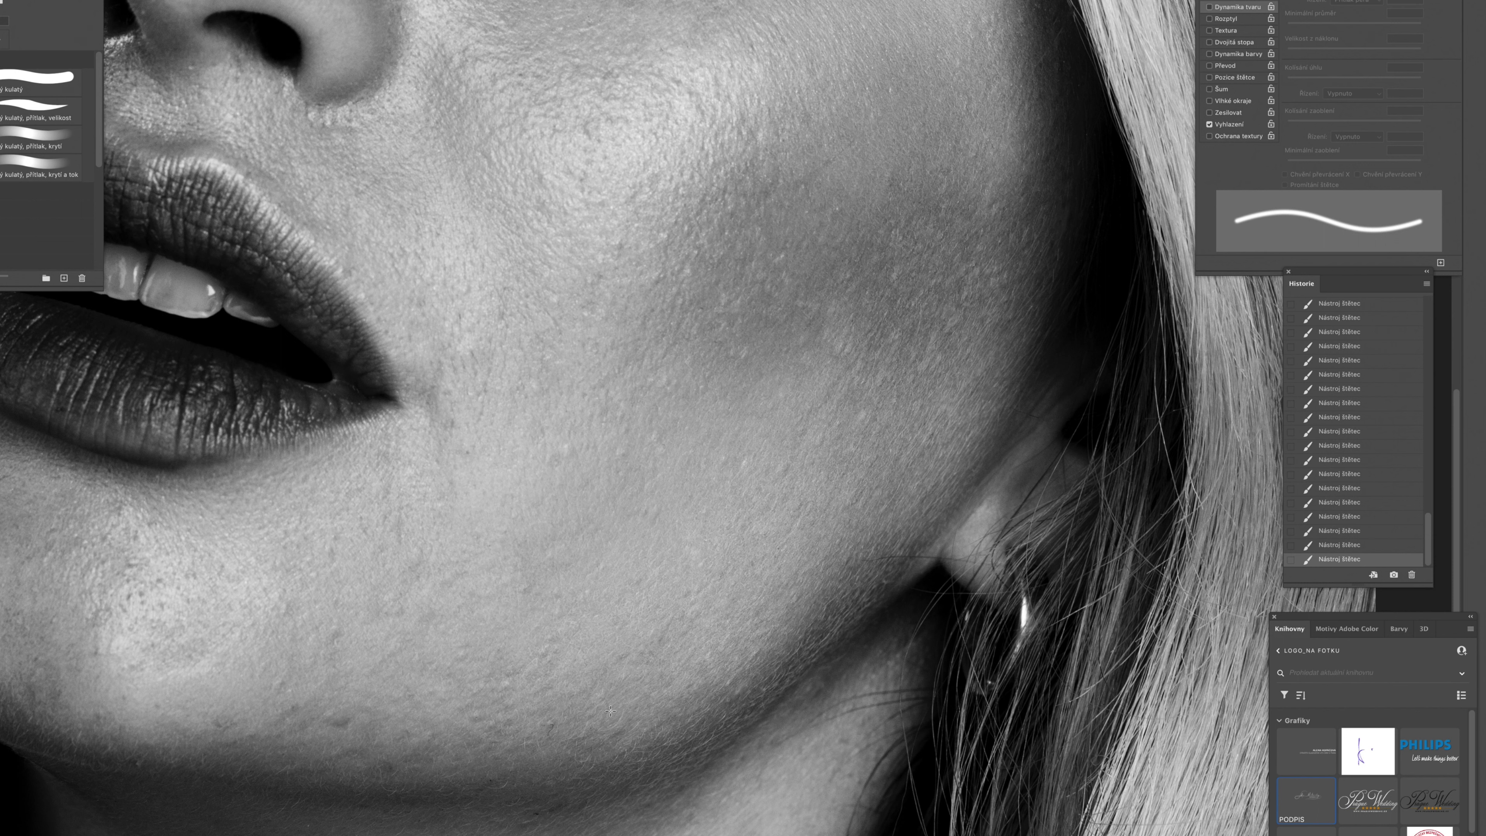
Step: Dab over the dark spots on the chin and along the jaw below the corner of the mouth
left_click_drag(514, 674, 789, 506)
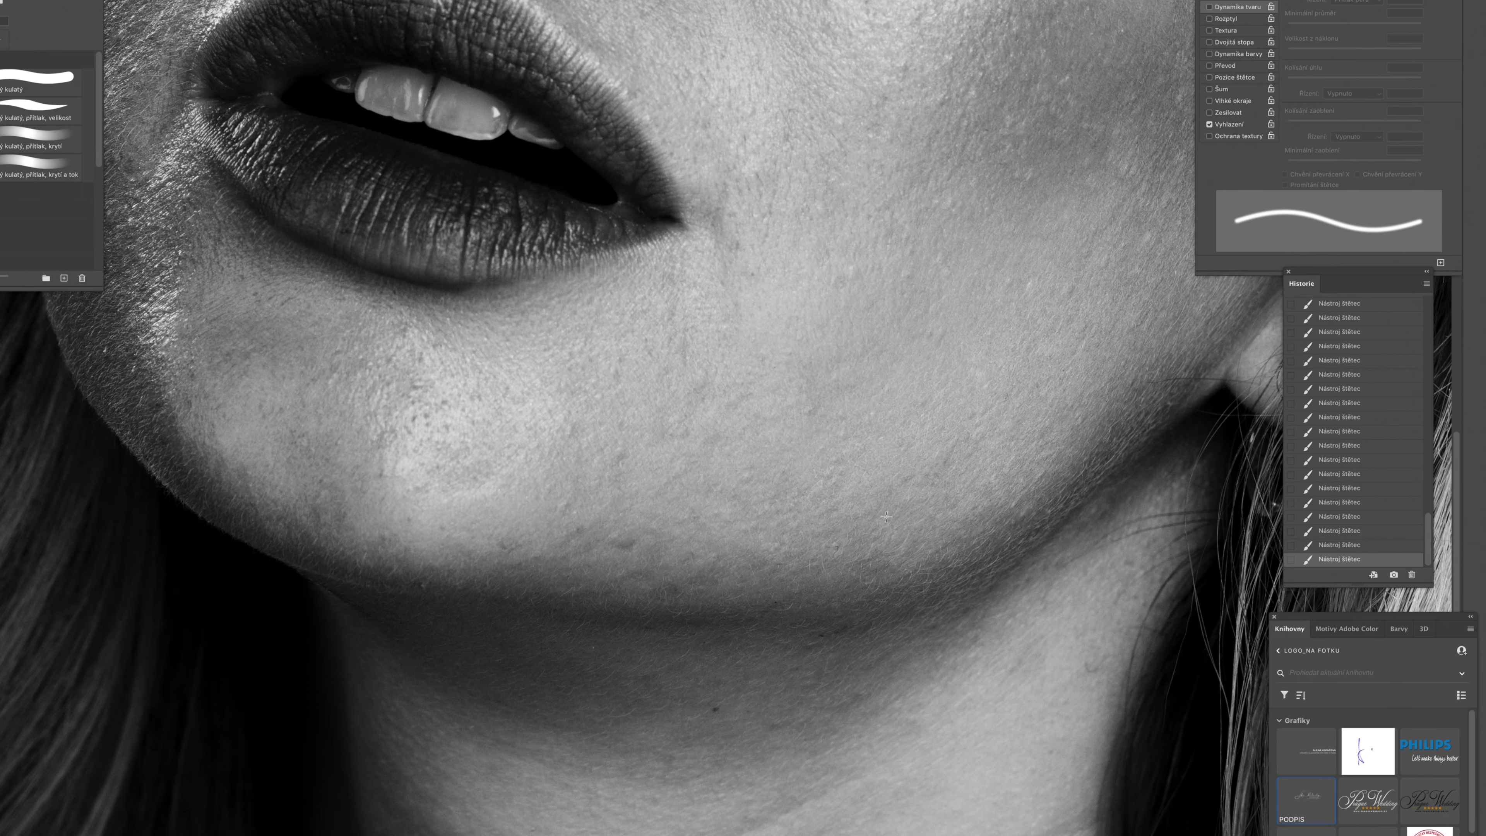
left_click_drag(849, 270, 724, 508)
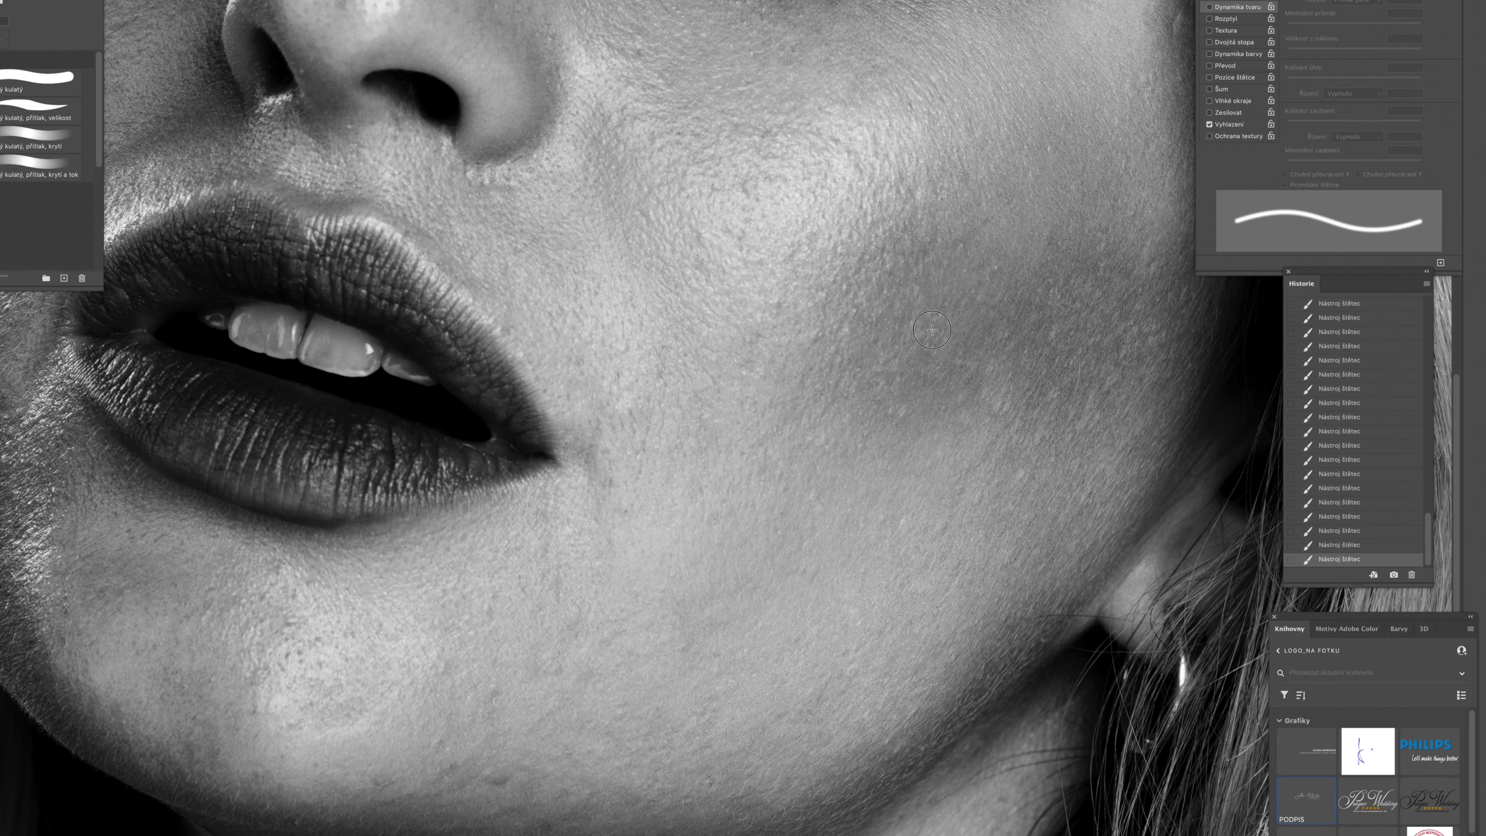
scroll(825, 287, "up", 2)
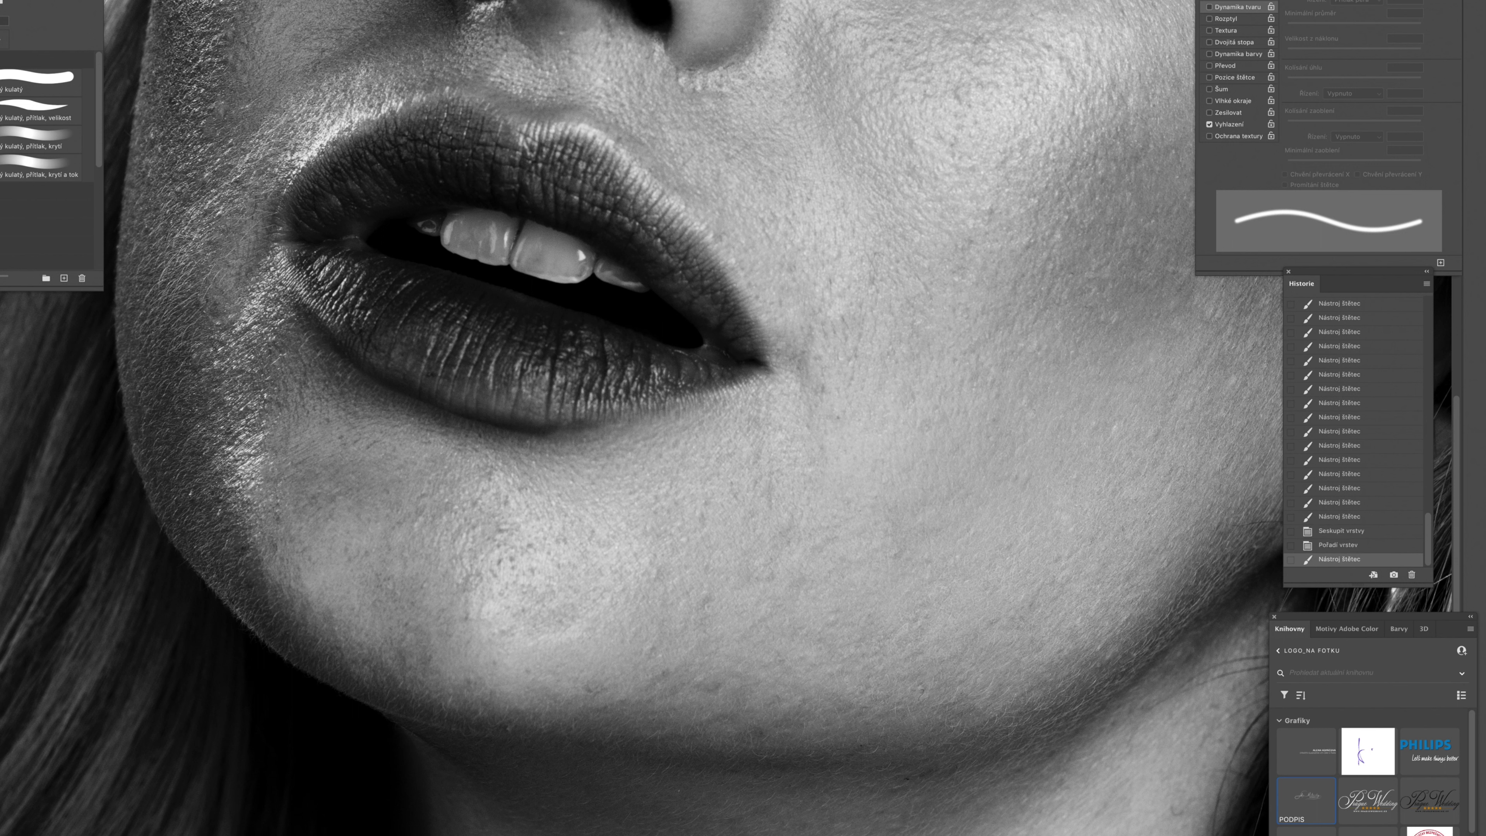
left_click_drag(707, 714, 728, 721)
left_click(758, 733)
left_click(665, 677)
left_click(703, 603)
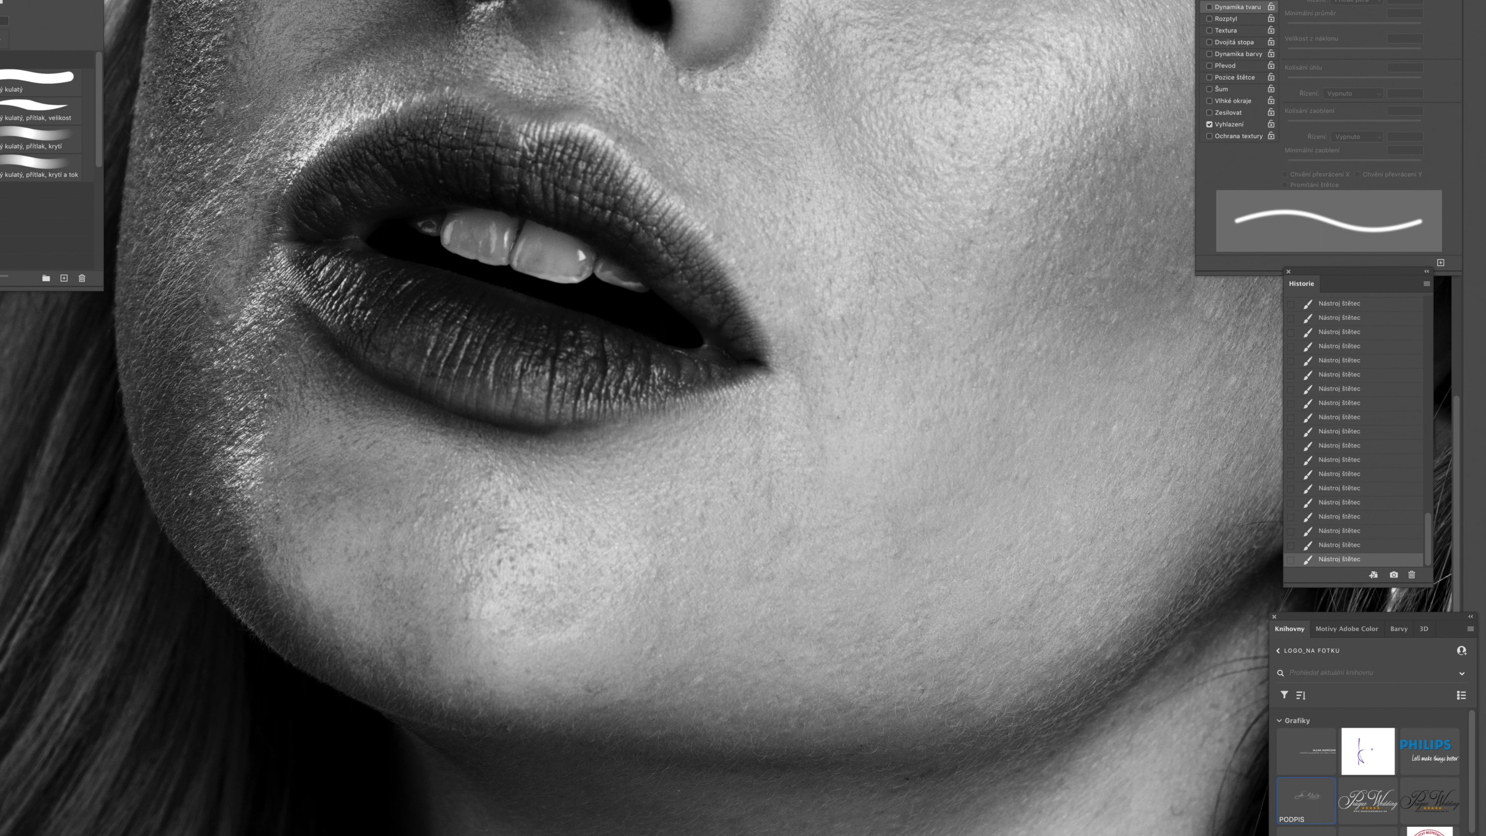
Step: Even out the upper cheek beneath the eye, alternating between a larger and a smaller brush
left_click_drag(577, 246, 466, 641)
key("bracketright")
left_click_drag(878, 281, 940, 319)
mouse_move(845, 232)
left_mouse_down()
mouse_move(957, 319)
mouse_move(749, 190)
left_mouse_up()
key("bracketleft")
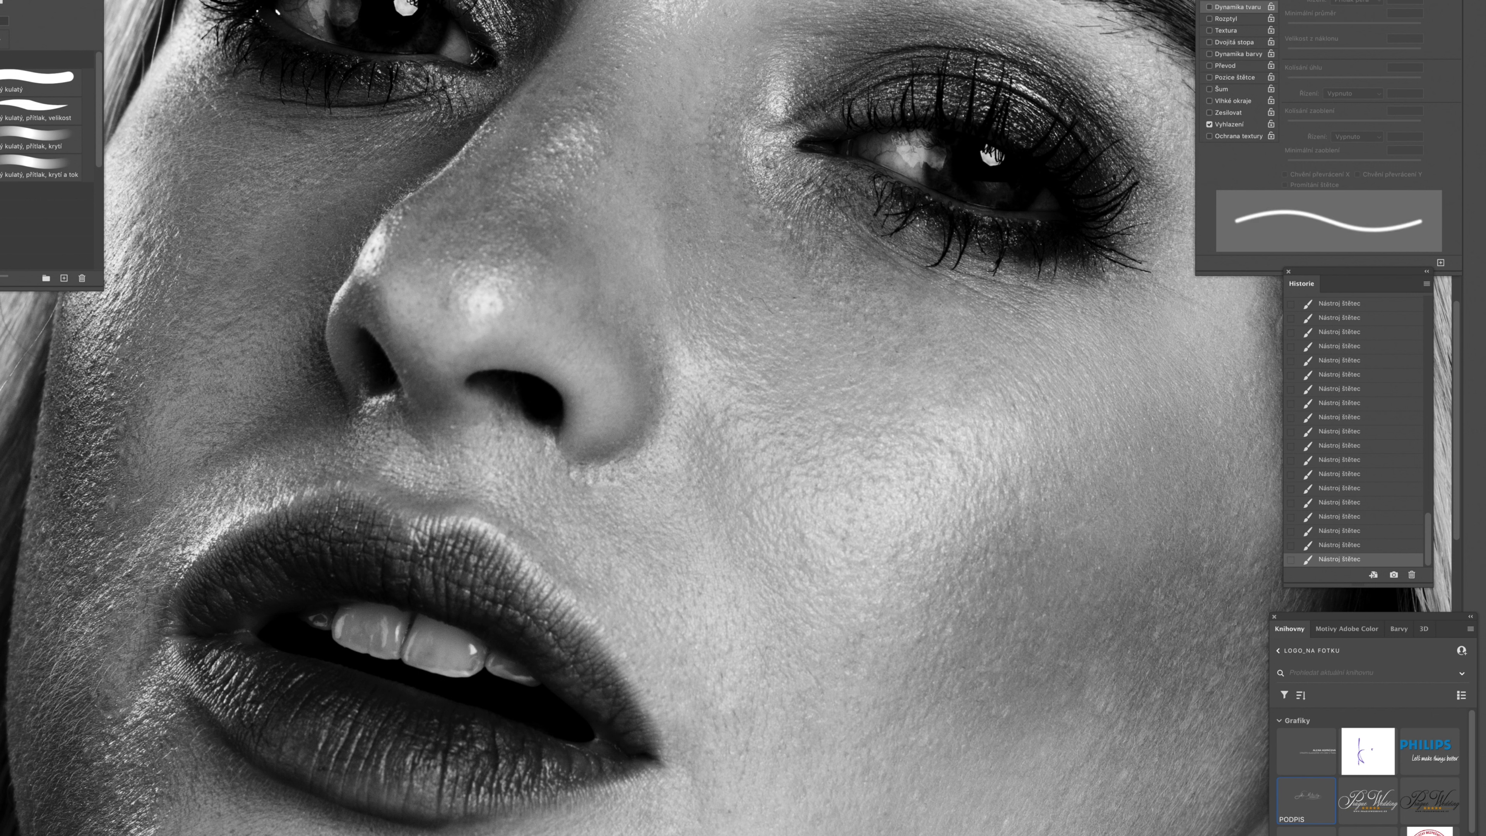
key("bracketright")
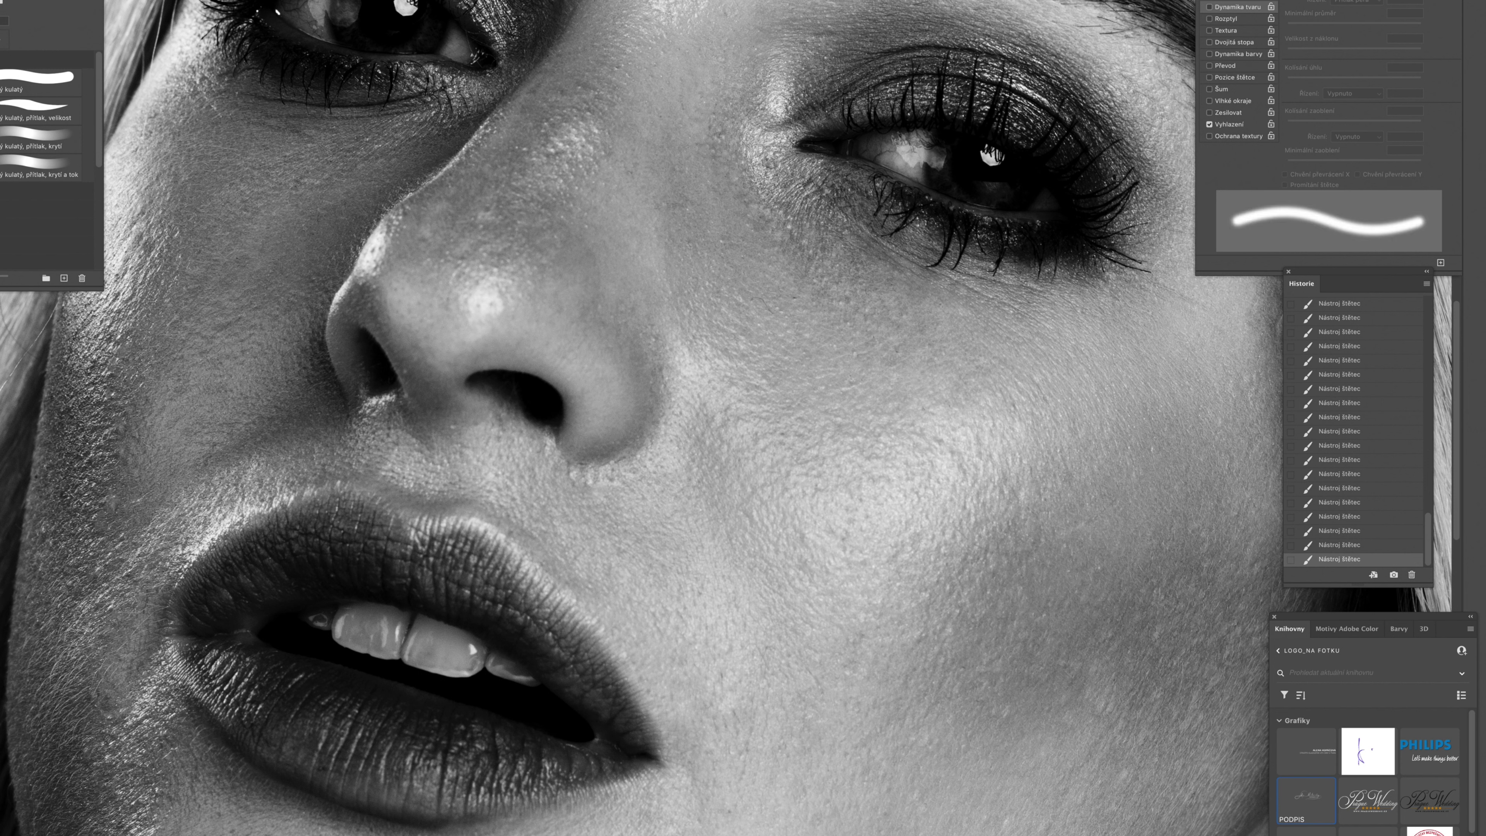
key("bracketleft")
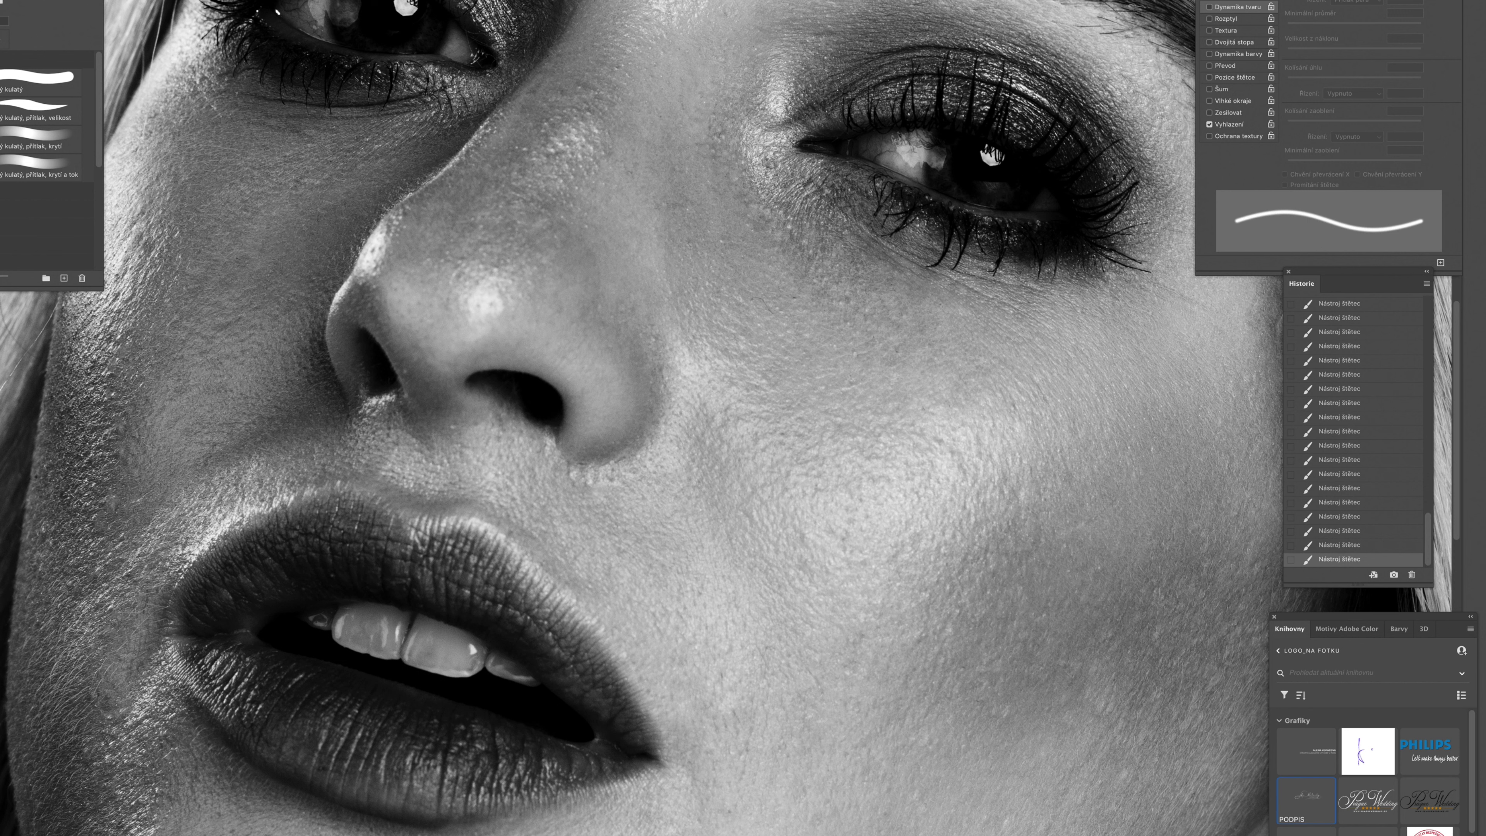
key("bracketright")
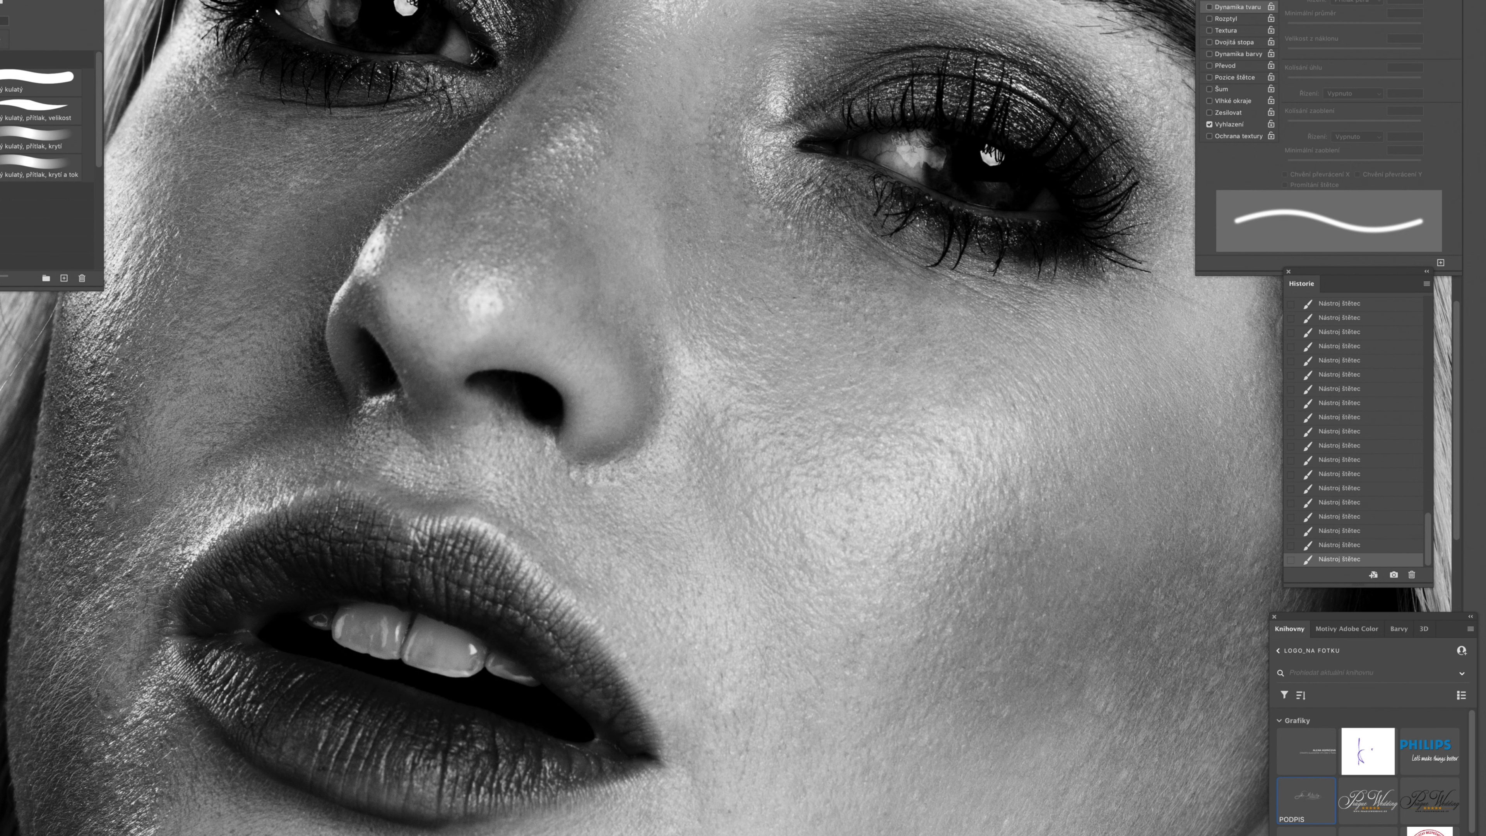
Step: Smooth the patchy tones along the jawline and chin with the brush
left_click_drag(841, 814, 661, 461)
left_click_drag(576, 522, 567, 368)
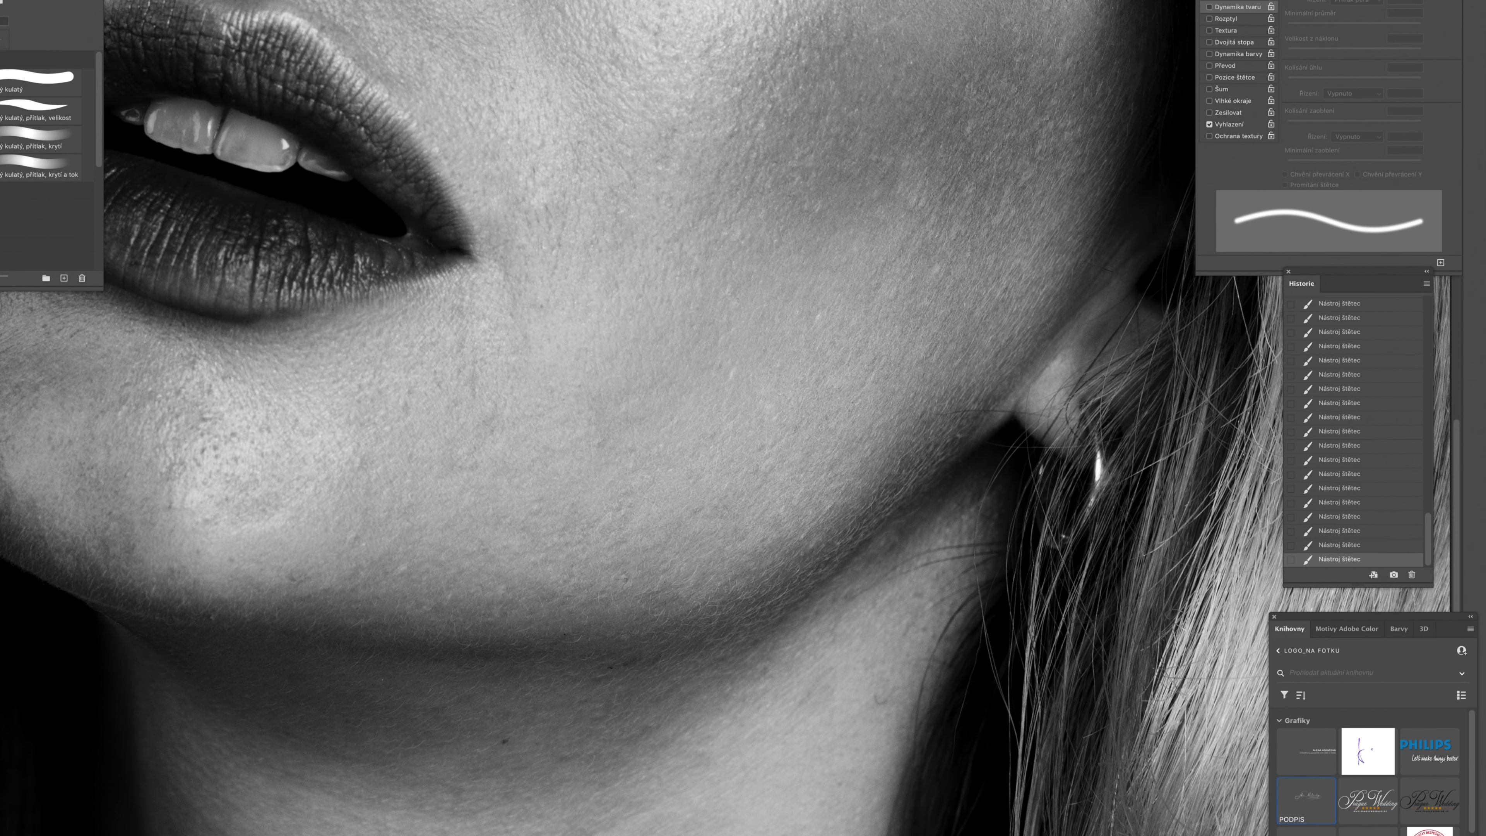
left_click_drag(281, 135, 408, 86)
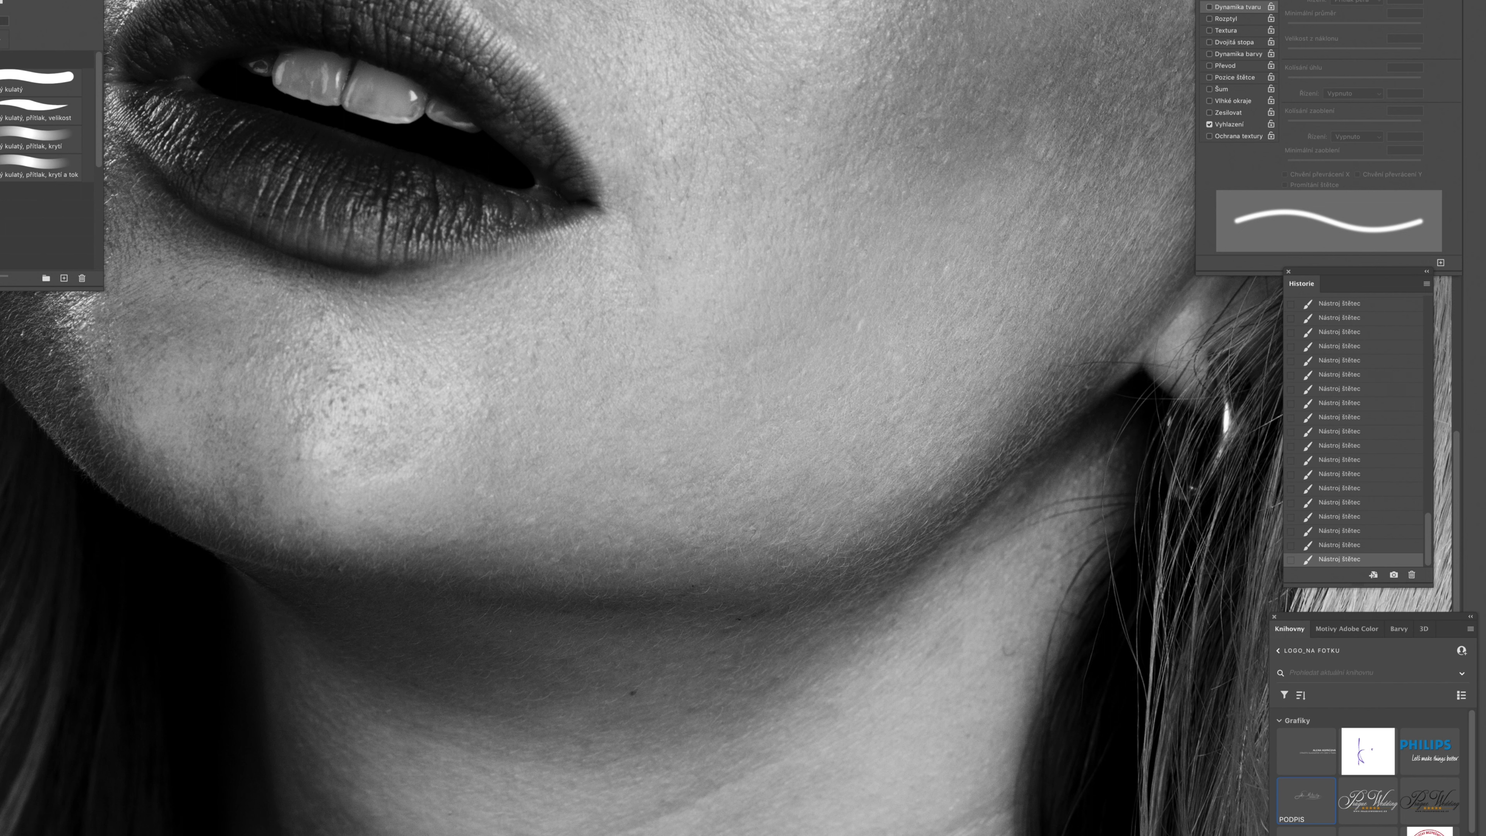
left_click_drag(408, 86, 268, 350)
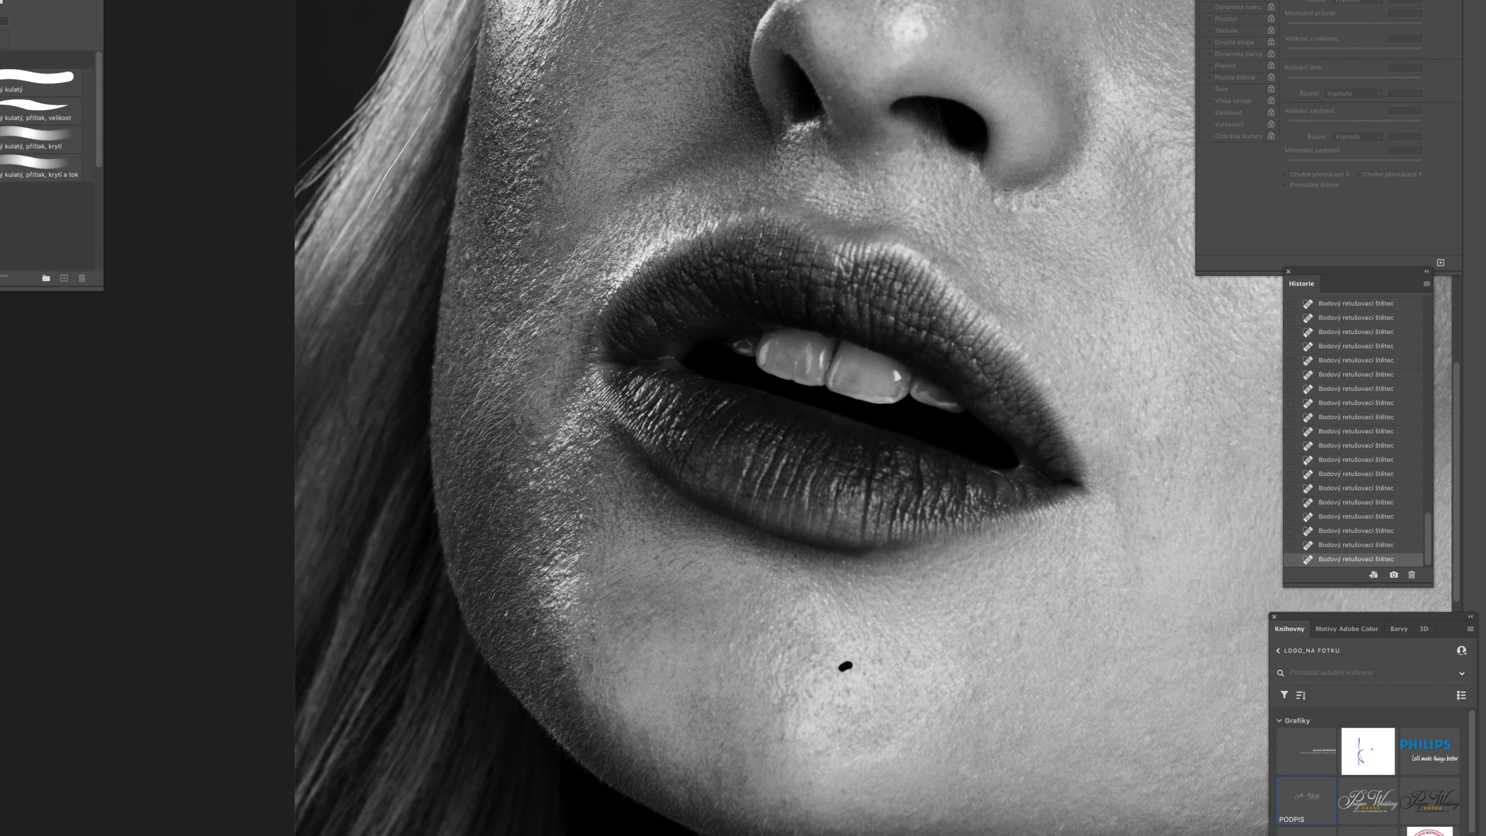
Step: Heal the small blemishes on the chin and around the mouth with the Spot Healing Brush
left_click(846, 667)
left_click(740, 705)
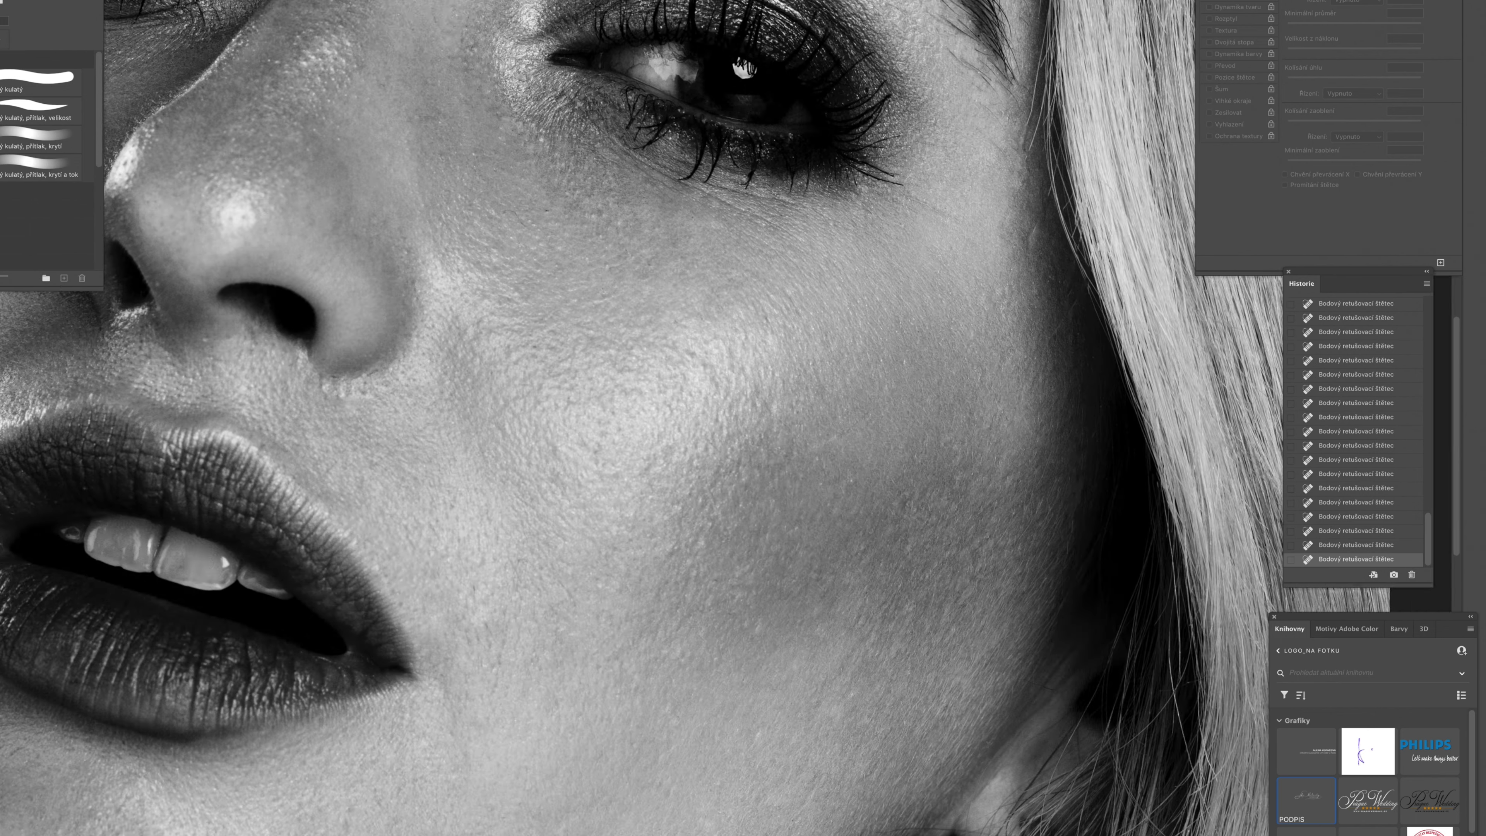
left_click(358, 620)
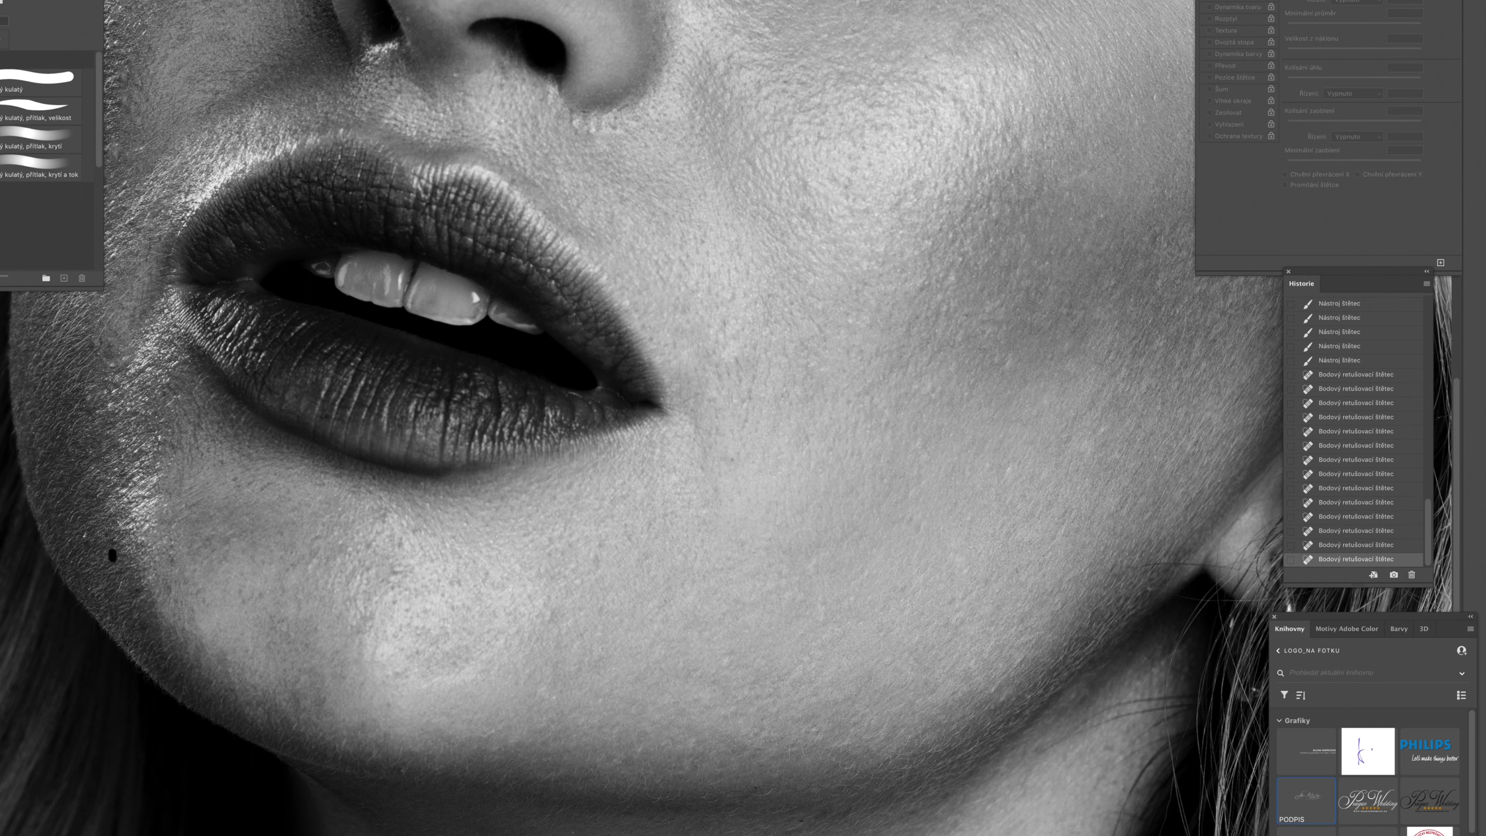
left_click(455, 587)
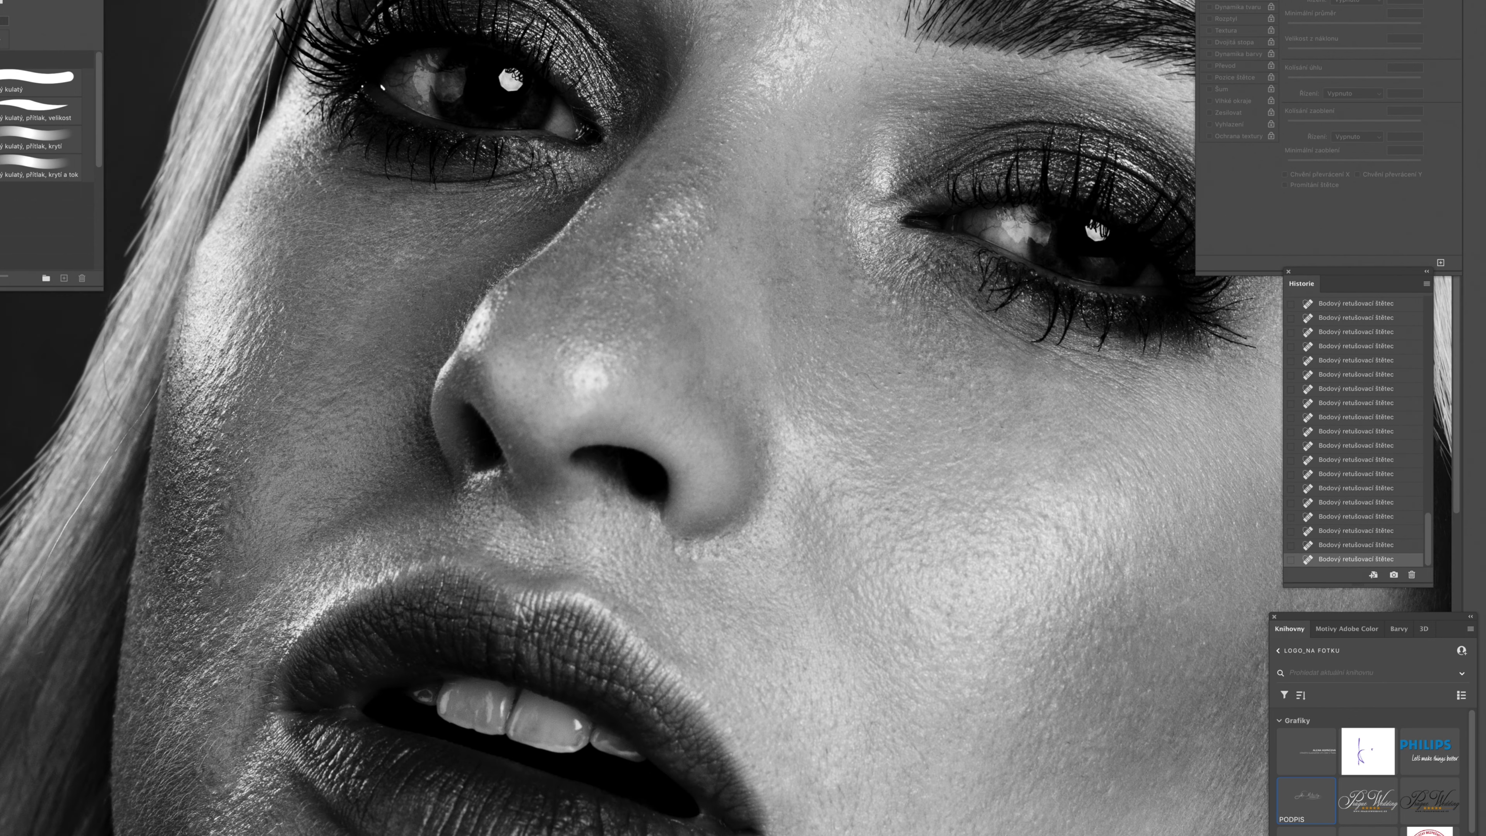
left_click(376, 673)
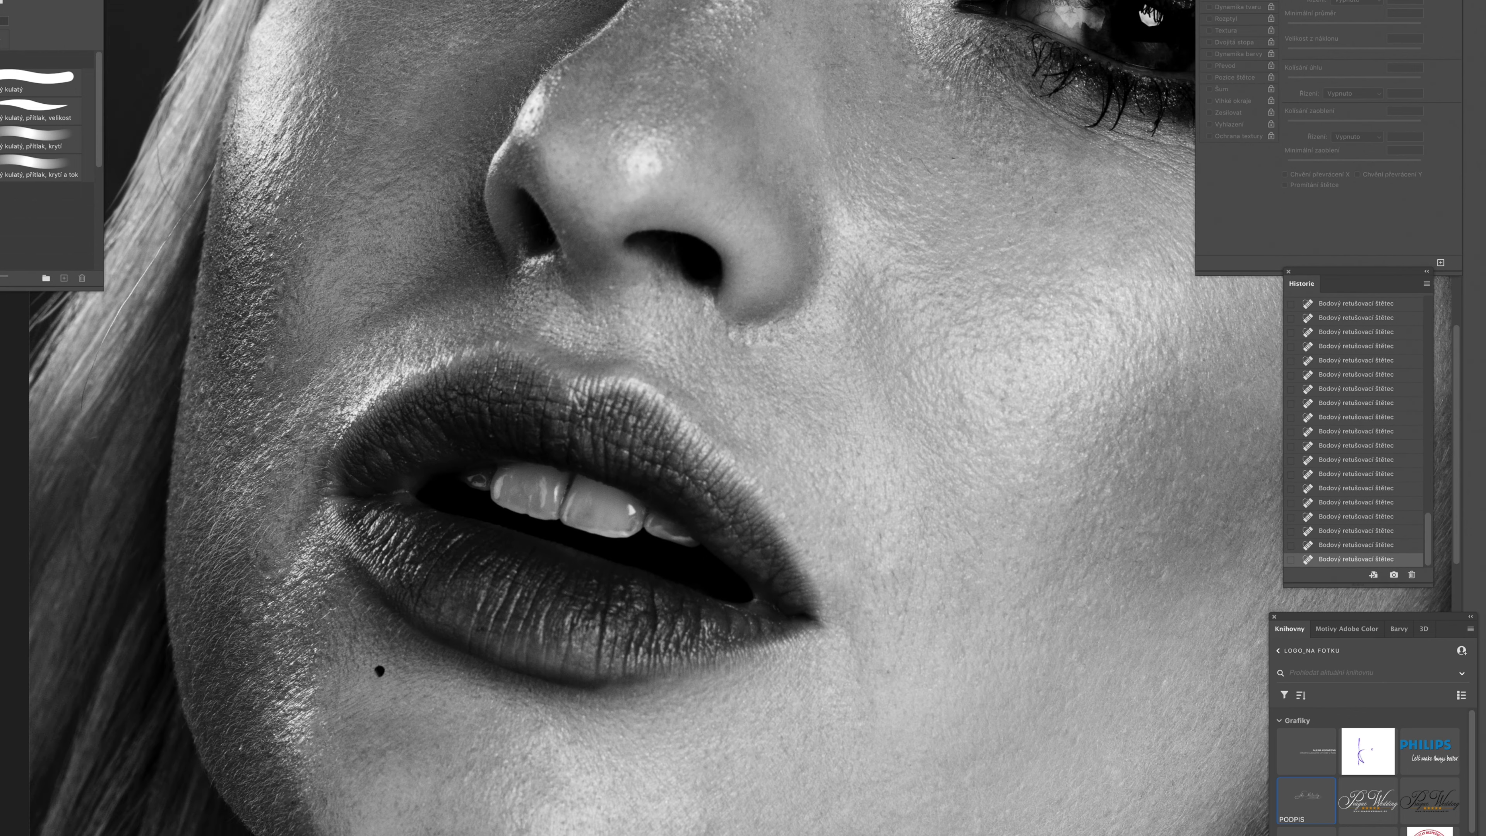
left_click(311, 665)
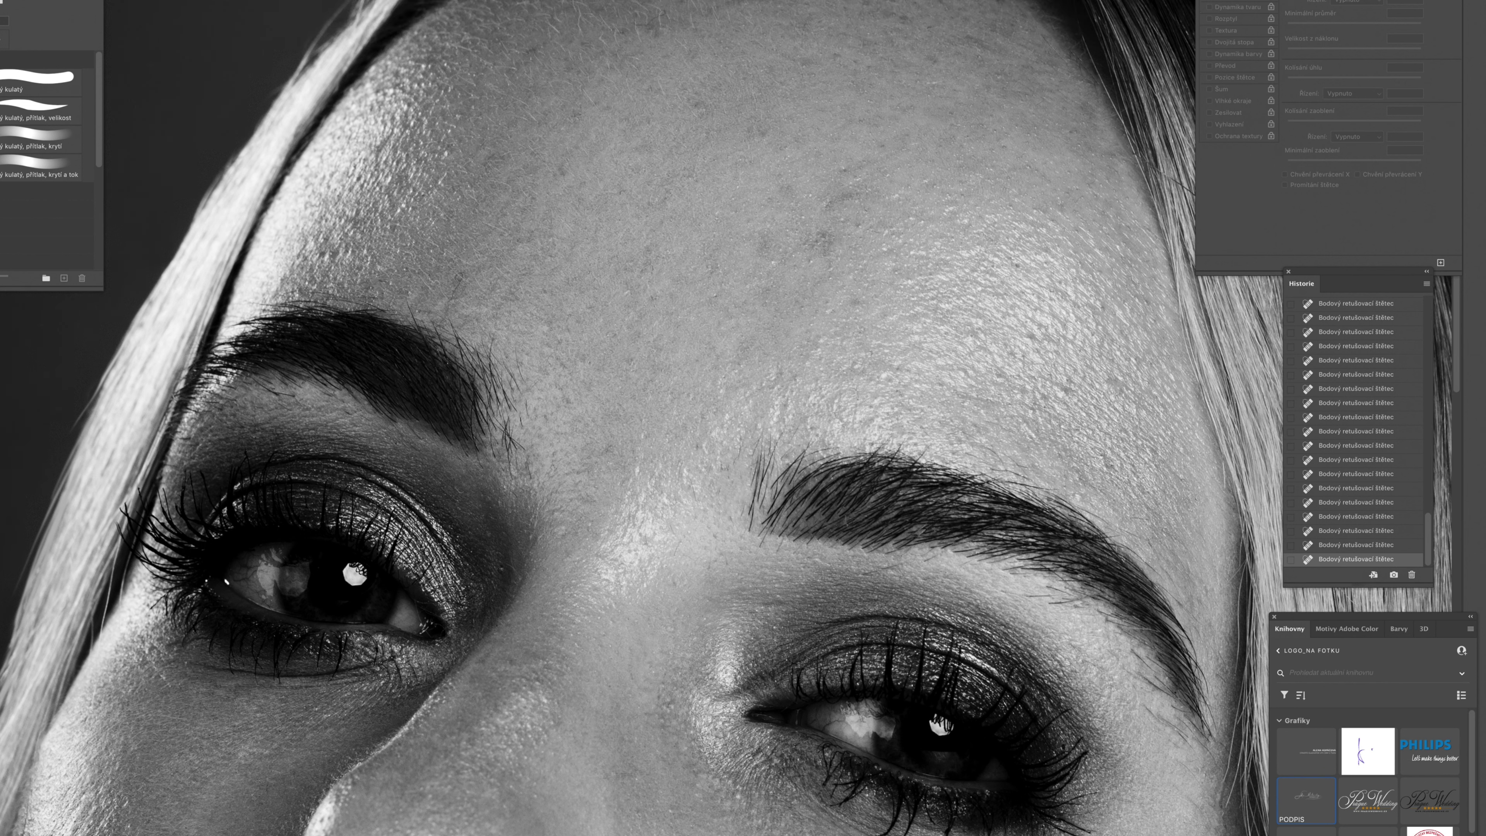
key("b")
key("super+z")
key("j")
left_click_drag(827, 233, 825, 246)
key("super+z")
key("super+z")
key("super+z")
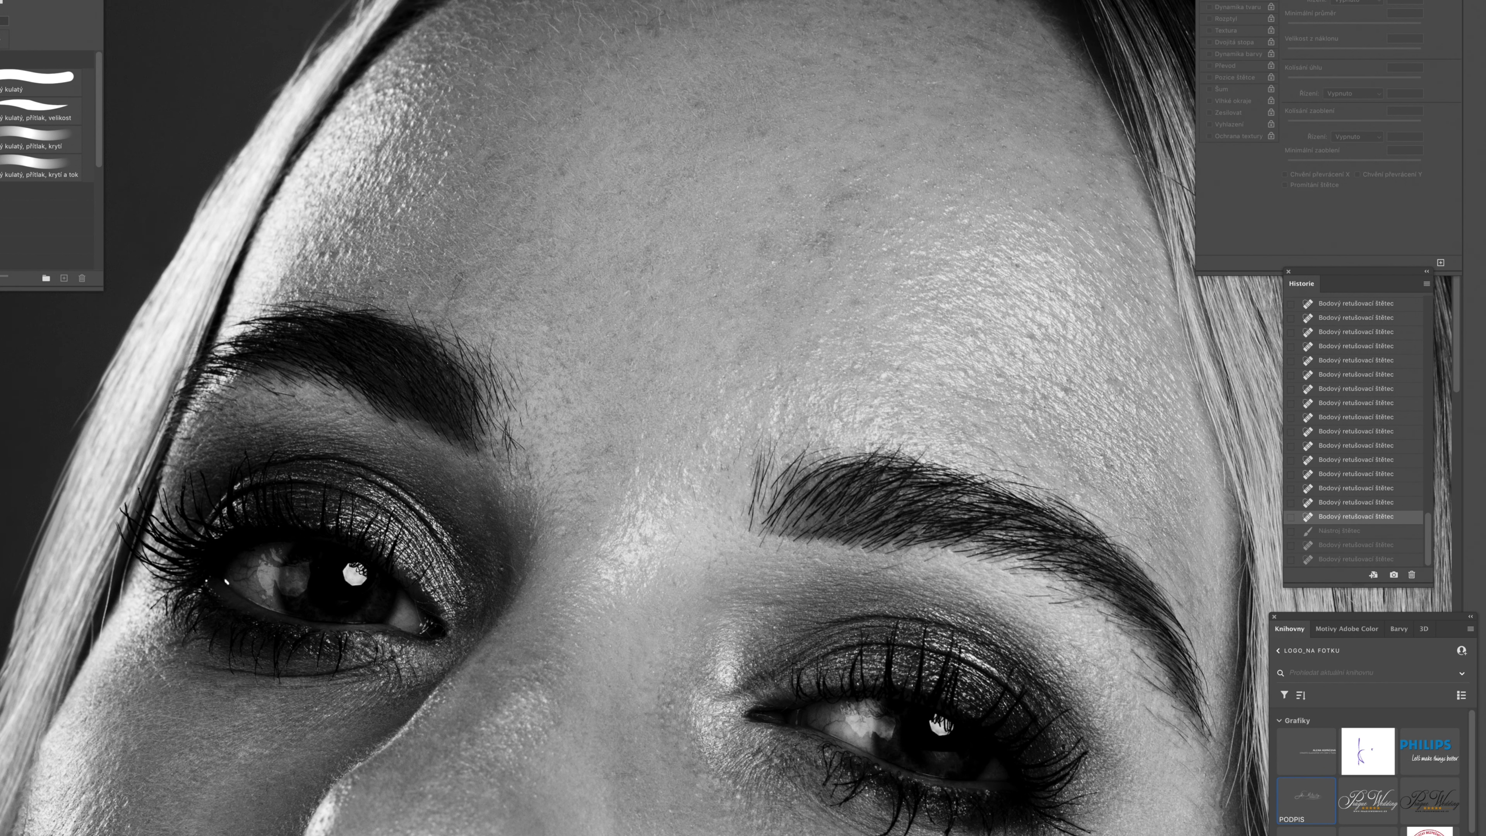
Step: Even out the dark patches in the middle of the forehead and near the hairline with the brush
left_click(840, 202)
left_click(858, 228)
left_click(859, 190)
left_click_drag(1013, 254, 1021, 265)
key("b")
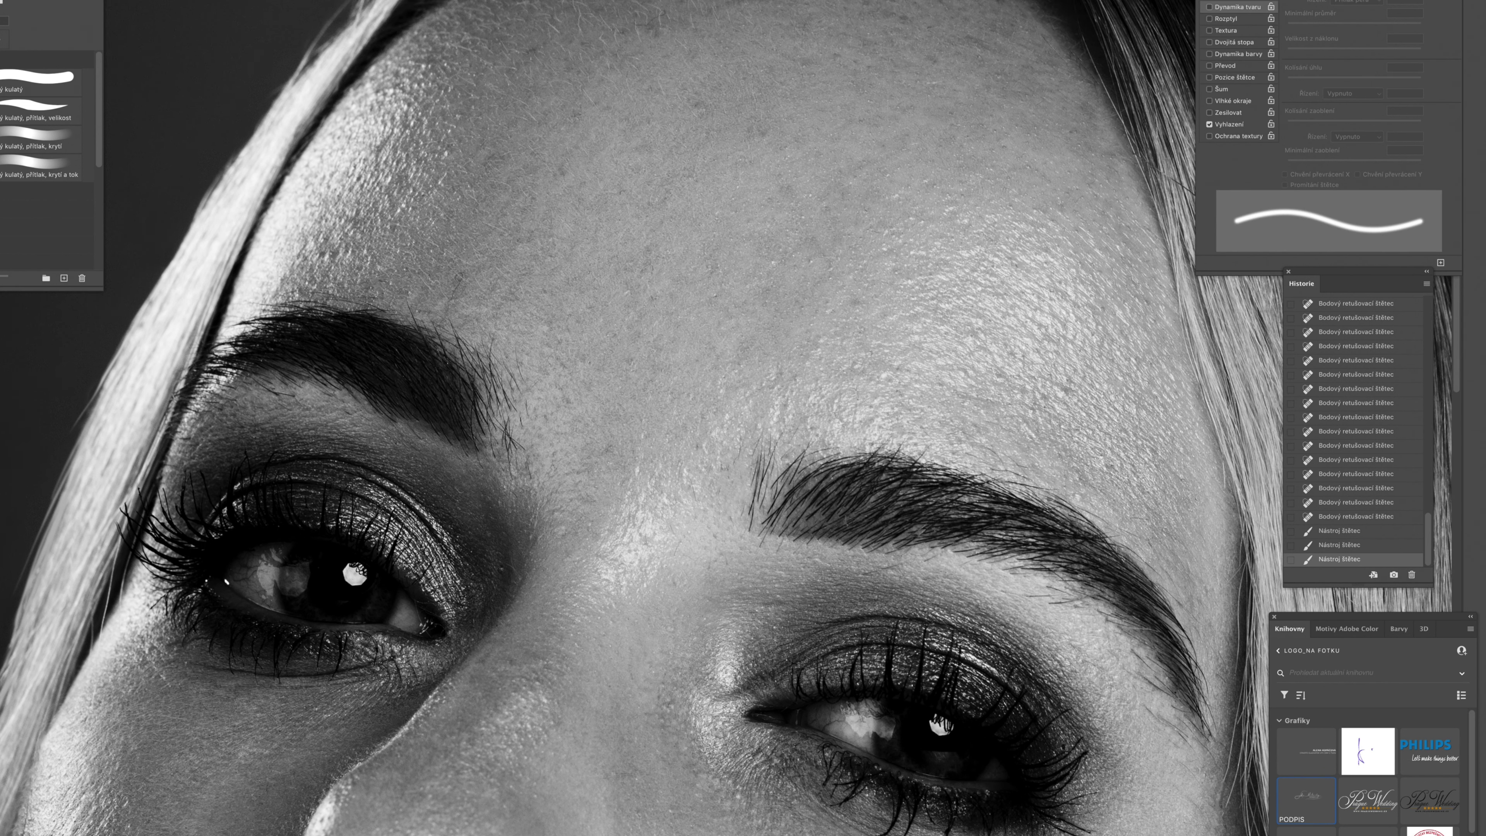
left_click(704, 104)
left_click(882, 7)
left_click(978, 40)
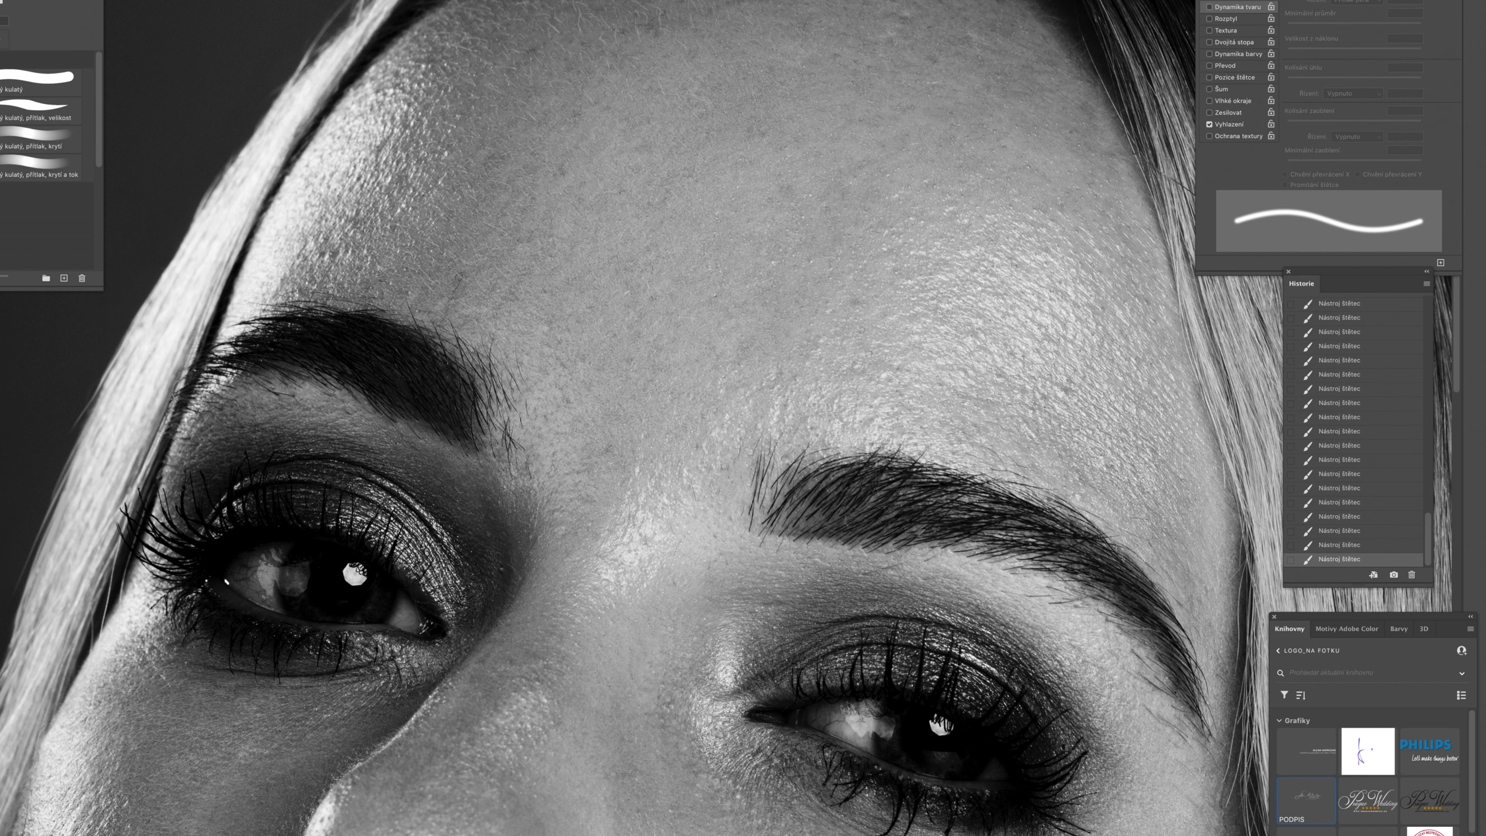
left_click(902, 21)
Step: Dab over the uneven spots on the highlighted part of the cheek beside the nose
left_click_drag(680, 574, 778, 316)
left_click_drag(777, 614, 693, 106)
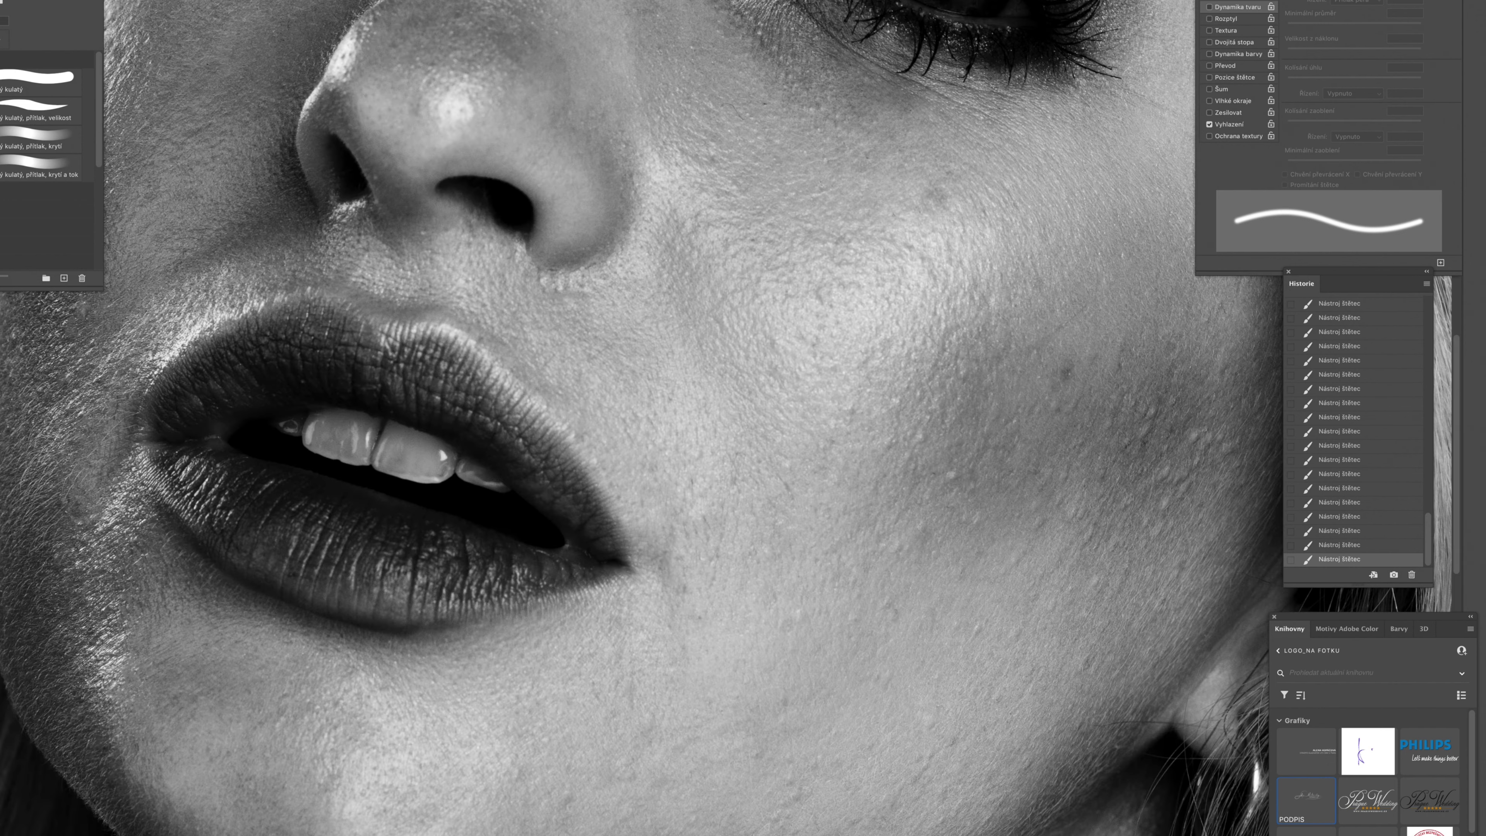
left_click_drag(644, 293, 728, 526)
left_click_drag(691, 328, 778, 475)
left_click_drag(778, 205, 705, 650)
left_click(726, 245)
left_click(779, 293)
left_click(755, 327)
left_click(820, 264)
left_click(702, 422)
left_click(743, 387)
left_click(767, 357)
left_click(726, 328)
left_click(778, 410)
left_click_drag(691, 504, 785, 324)
left_click(563, 554)
Step: Refine the skin tones beneath the eyes with a smaller brush
key("[")
left_click_drag(615, 445, 780, 421)
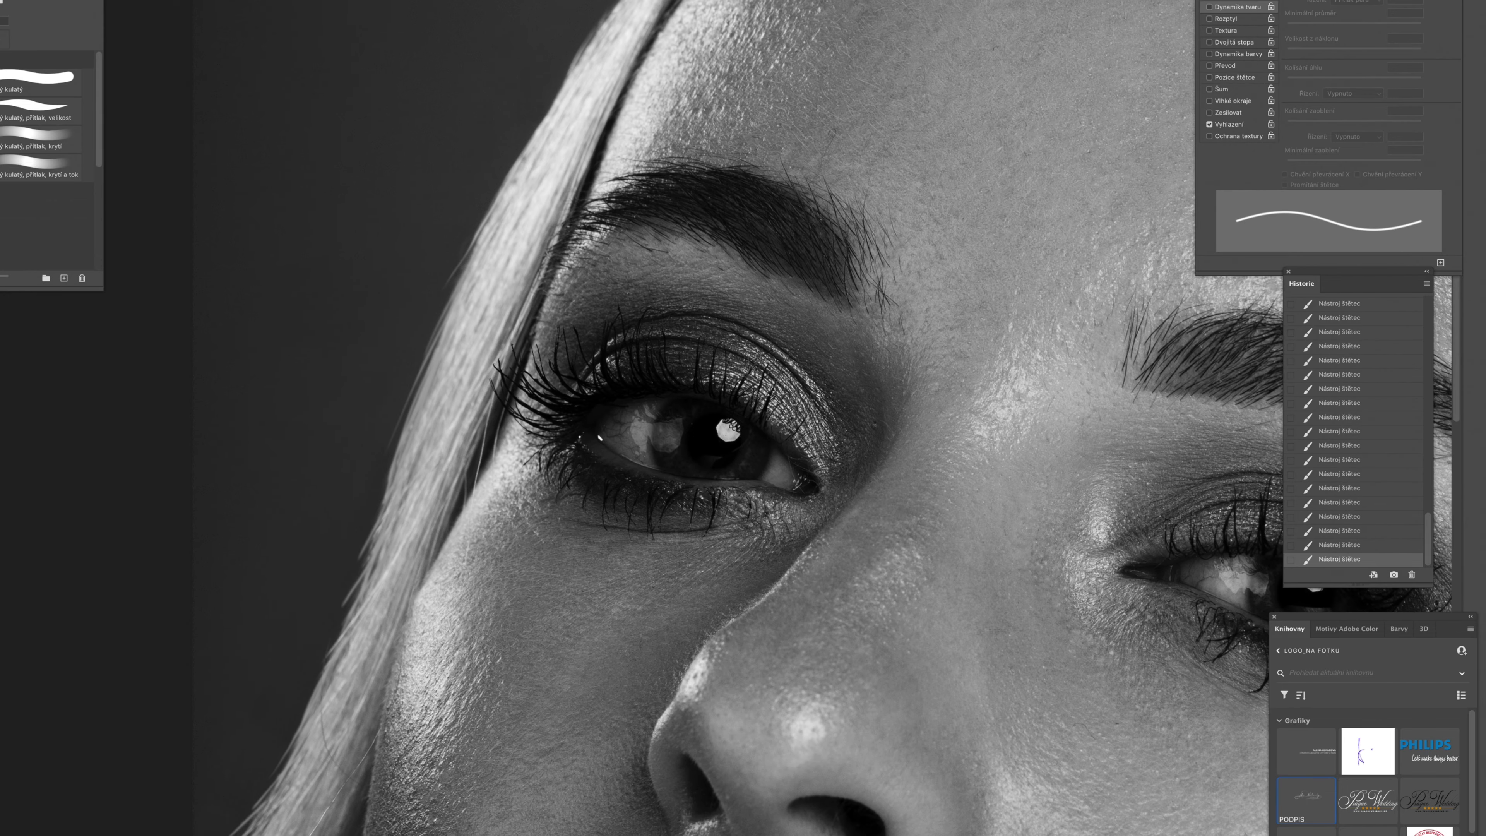
left_click_drag(550, 579, 608, 579)
key("r")
left_click_drag(761, 585, 807, 326)
left_click_drag(714, 337, 697, 449)
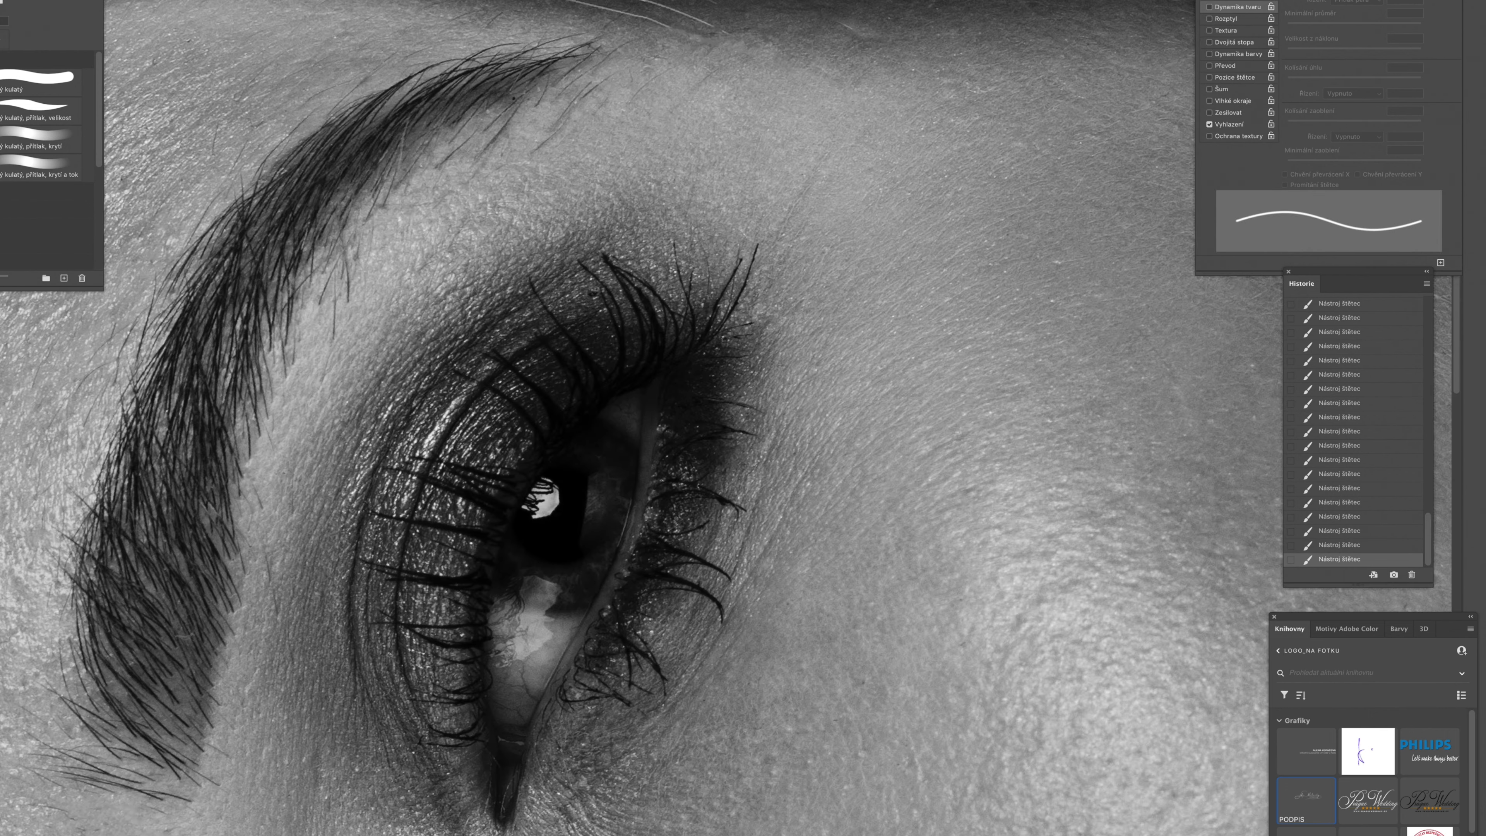
Step: Examine the evenness of the whole face in a full, rotated view of the portrait
key("Escape")
key("super+0")
key("super+0")
key("]")
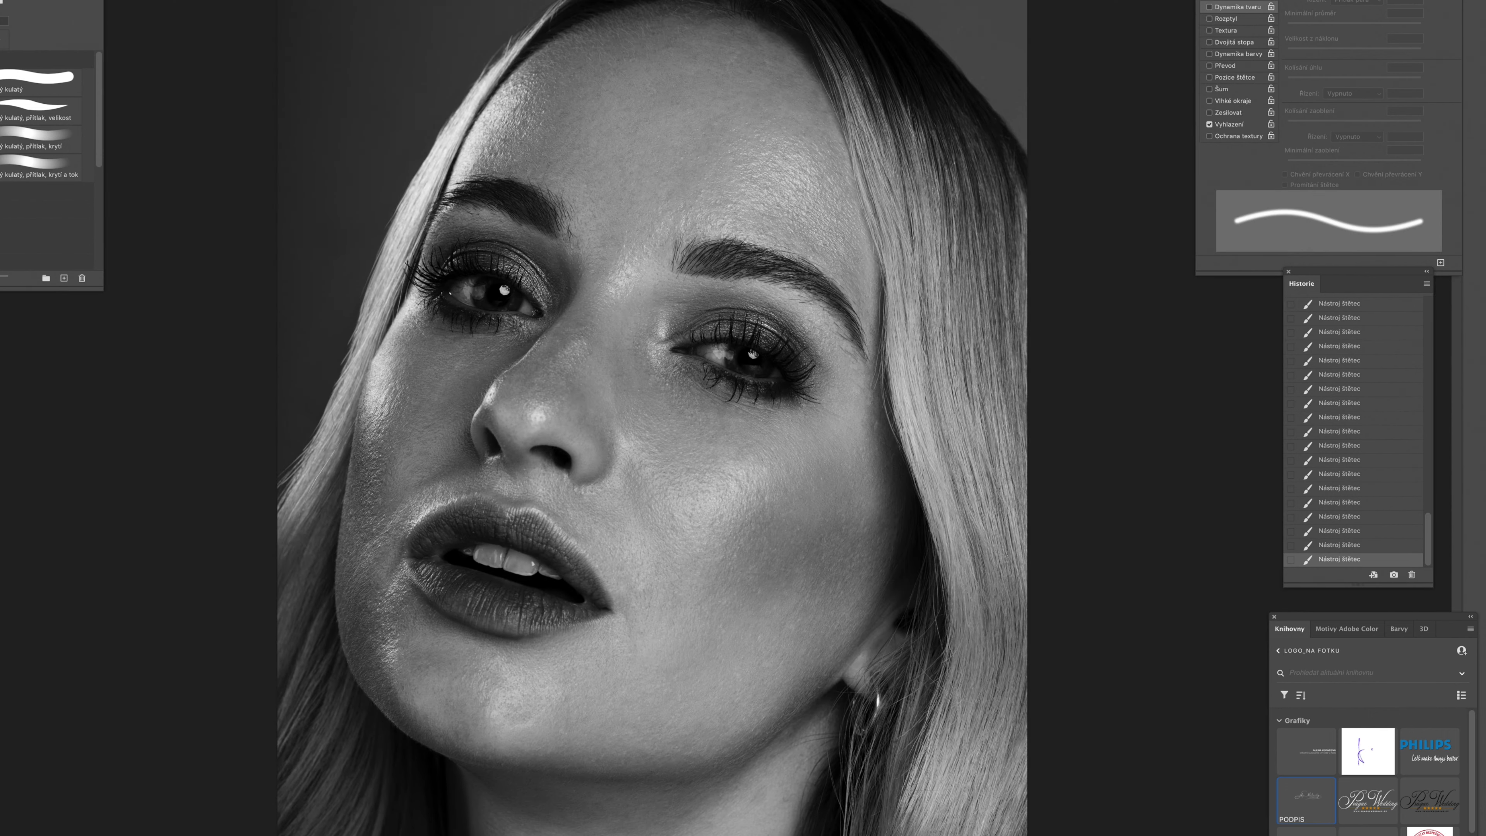
left_click_drag(807, 722, 800, 403)
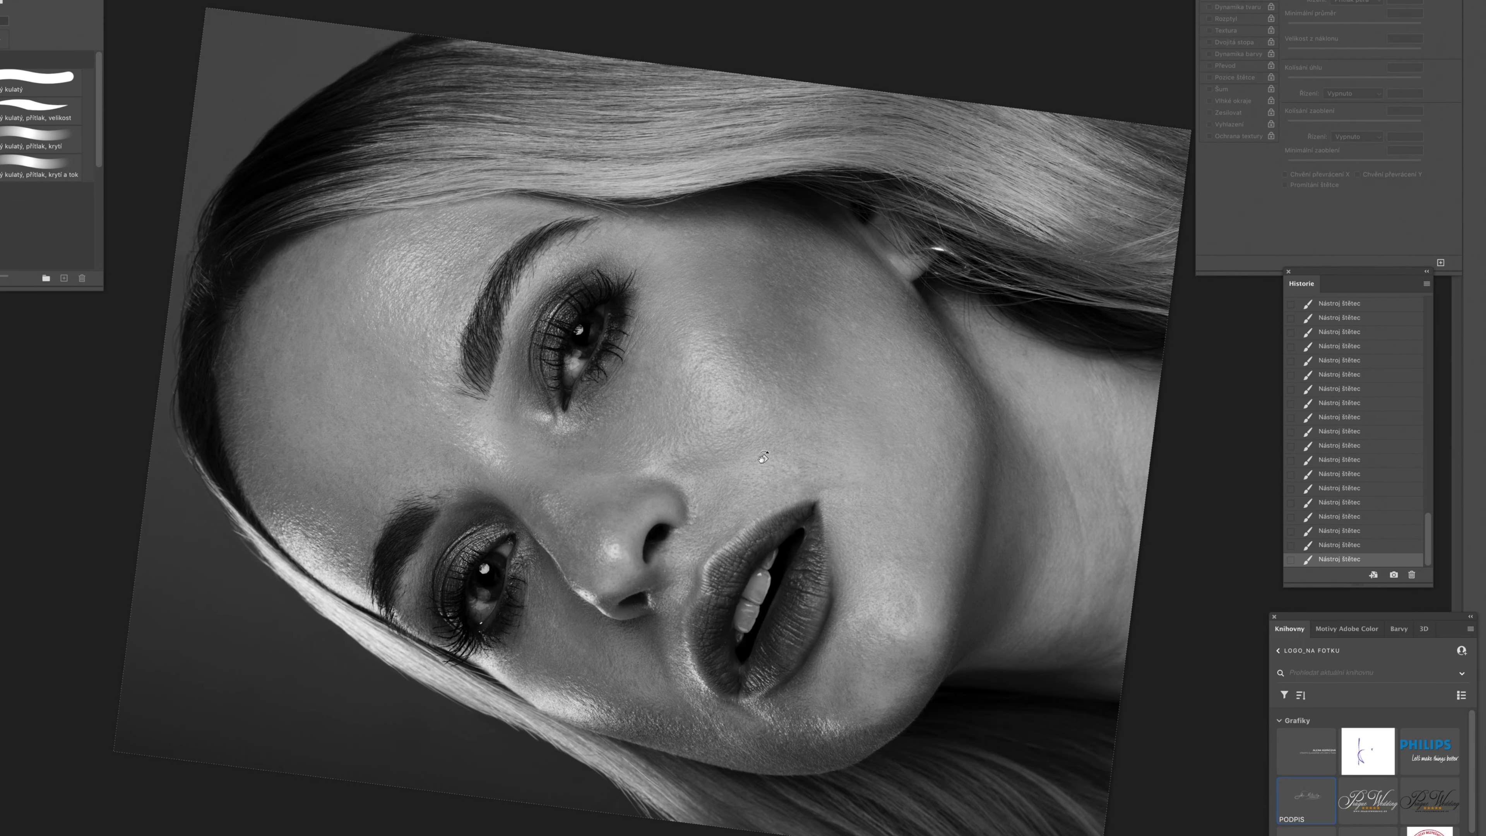
key("super+1")
key("super+0")
key("r")
left_click_drag(1069, 491, 1039, 617)
Step: Step back through the last few edits and restore them to compare the retouching before and after
key("super+z")
key("super+z")
key("super+z")
key("super+z")
key("super+z")
key("super+shift+z")
key("super+shift+z")
key("super+shift+z")
key("super+shift+z")
key("super+shift+z")
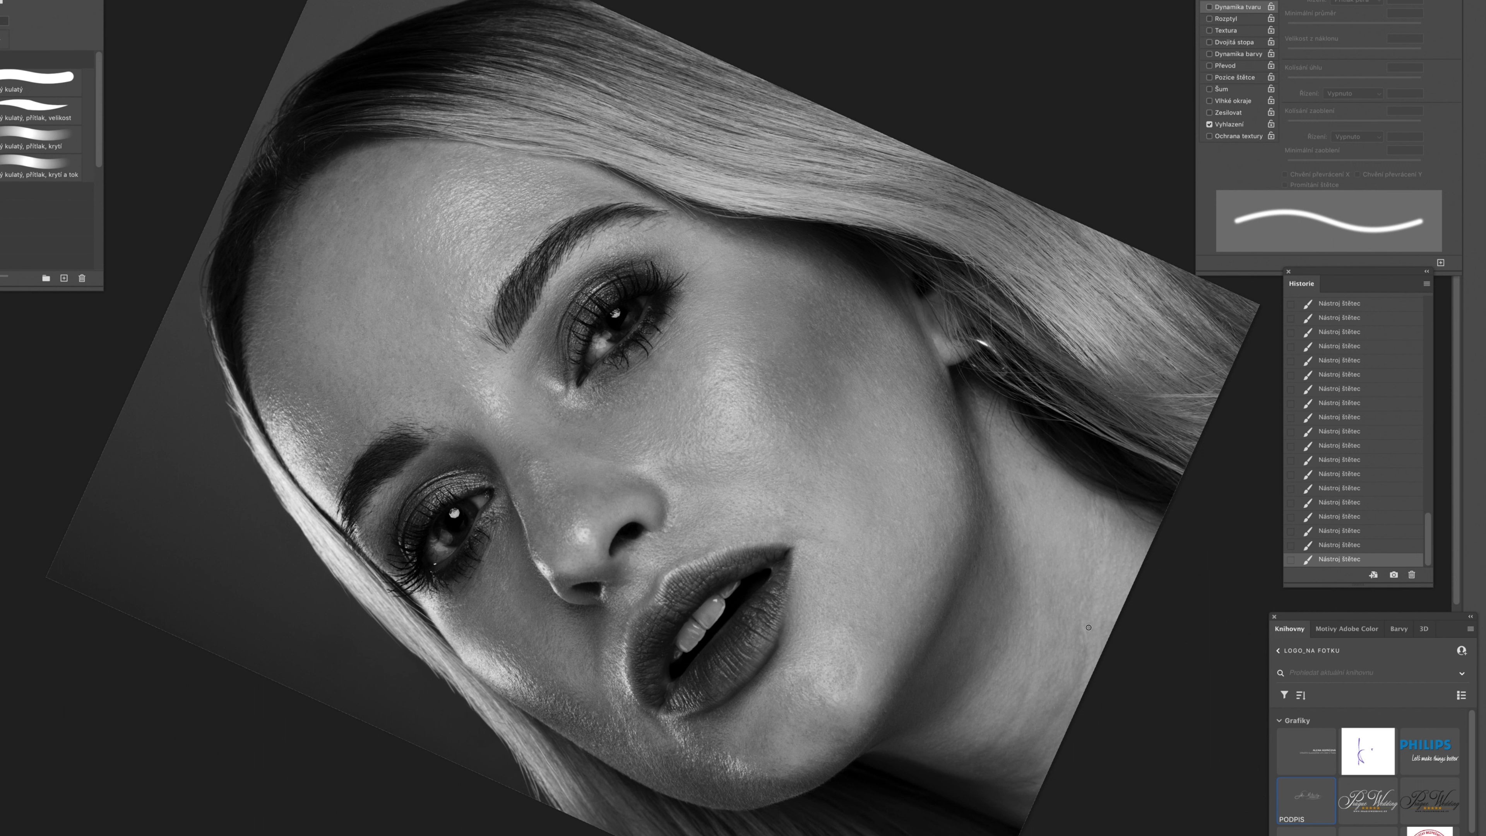
Step: Even out the tones on the neck, adjusting the brush size for broad and fine areas
key("]")
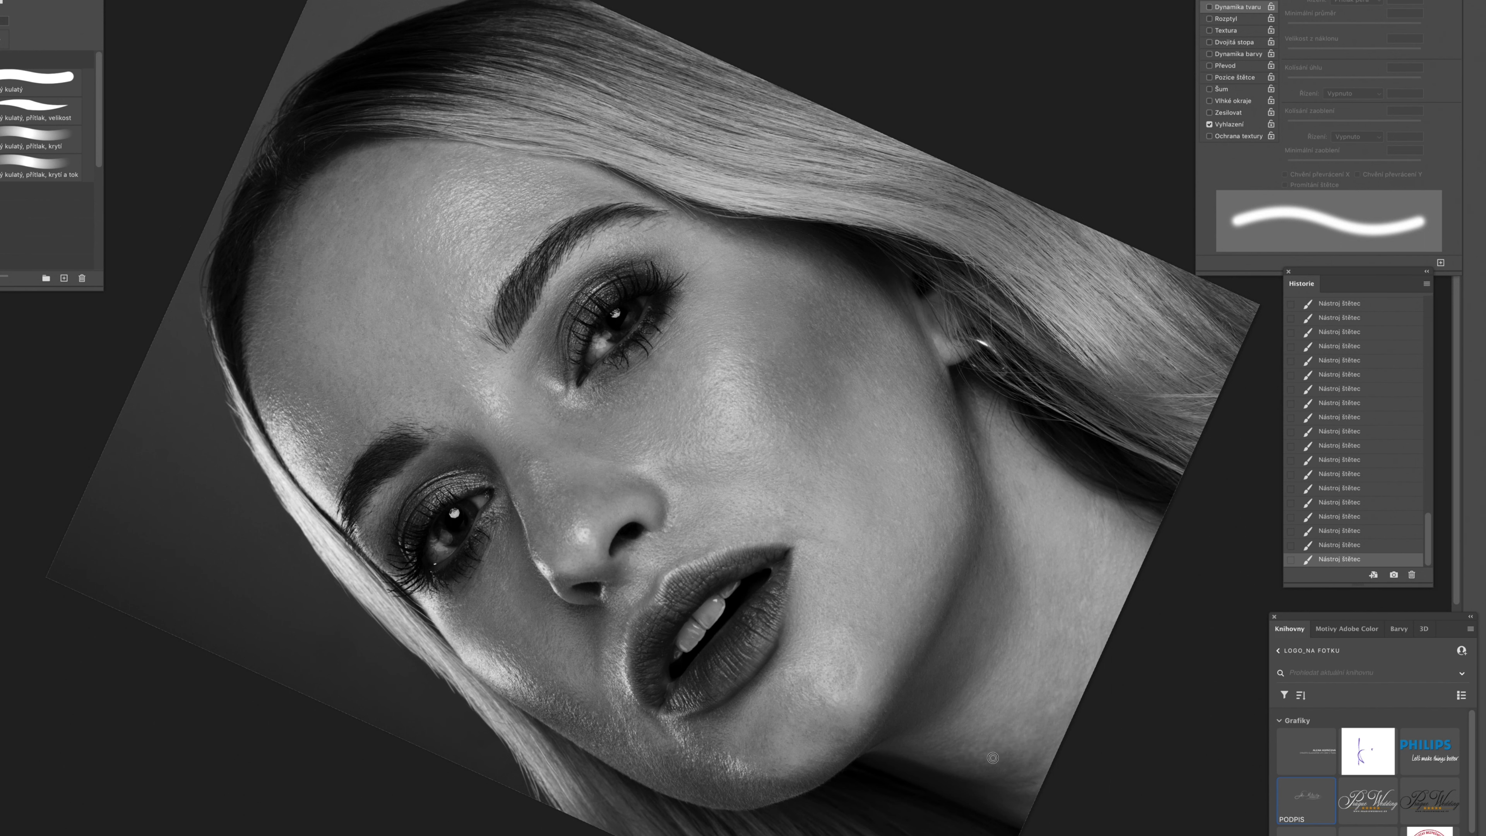
key("[")
key("[")
key("[")
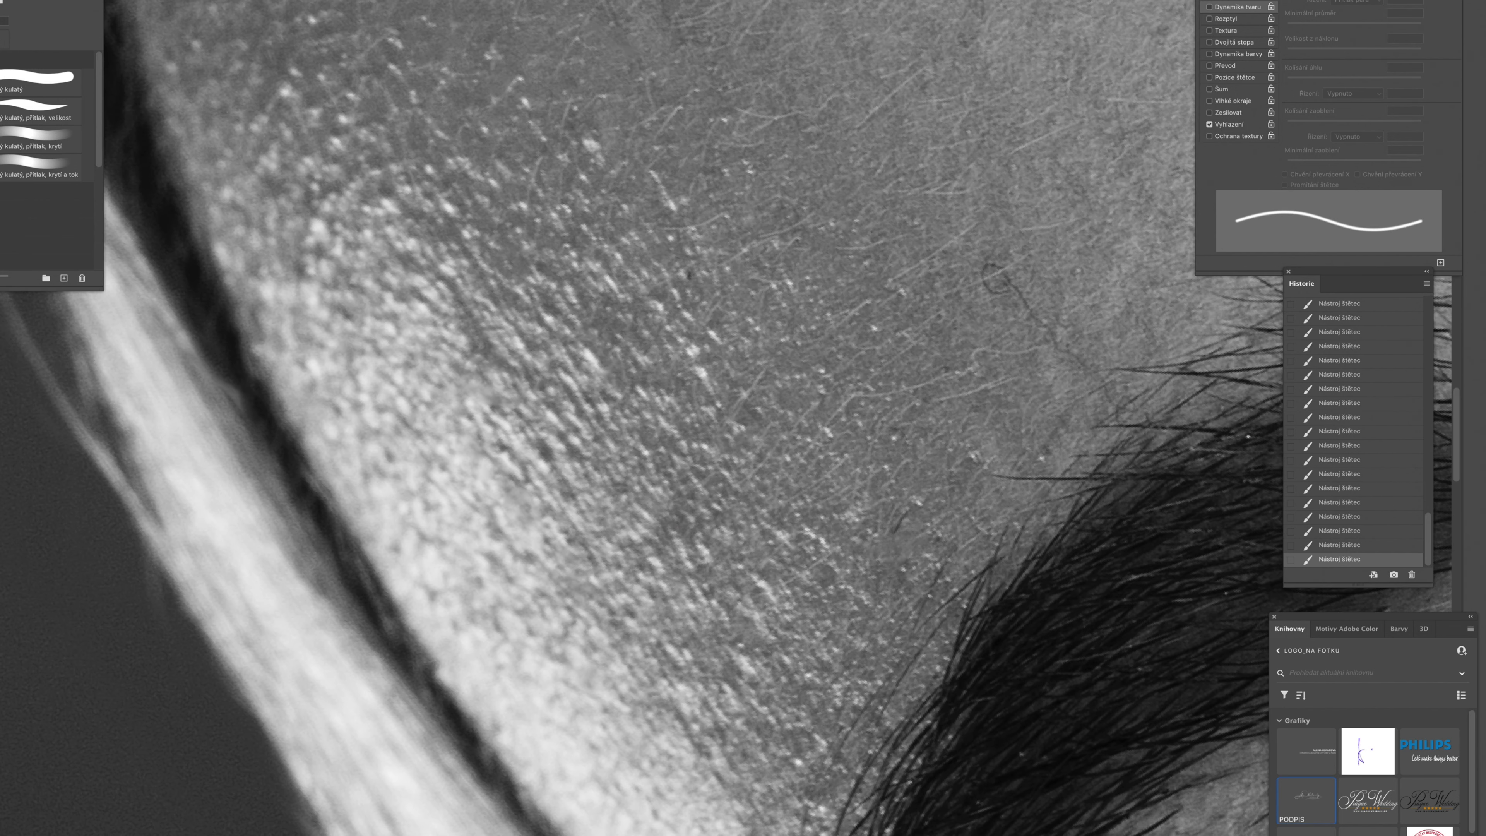
Step: Heal the stray hairs and specks on the forehead above the first eyebrow with the Spot Healing Brush
key("j")
left_click_drag(1025, 266, 981, 303)
left_click_drag(1035, 350, 952, 381)
left_click_drag(593, 152, 604, 162)
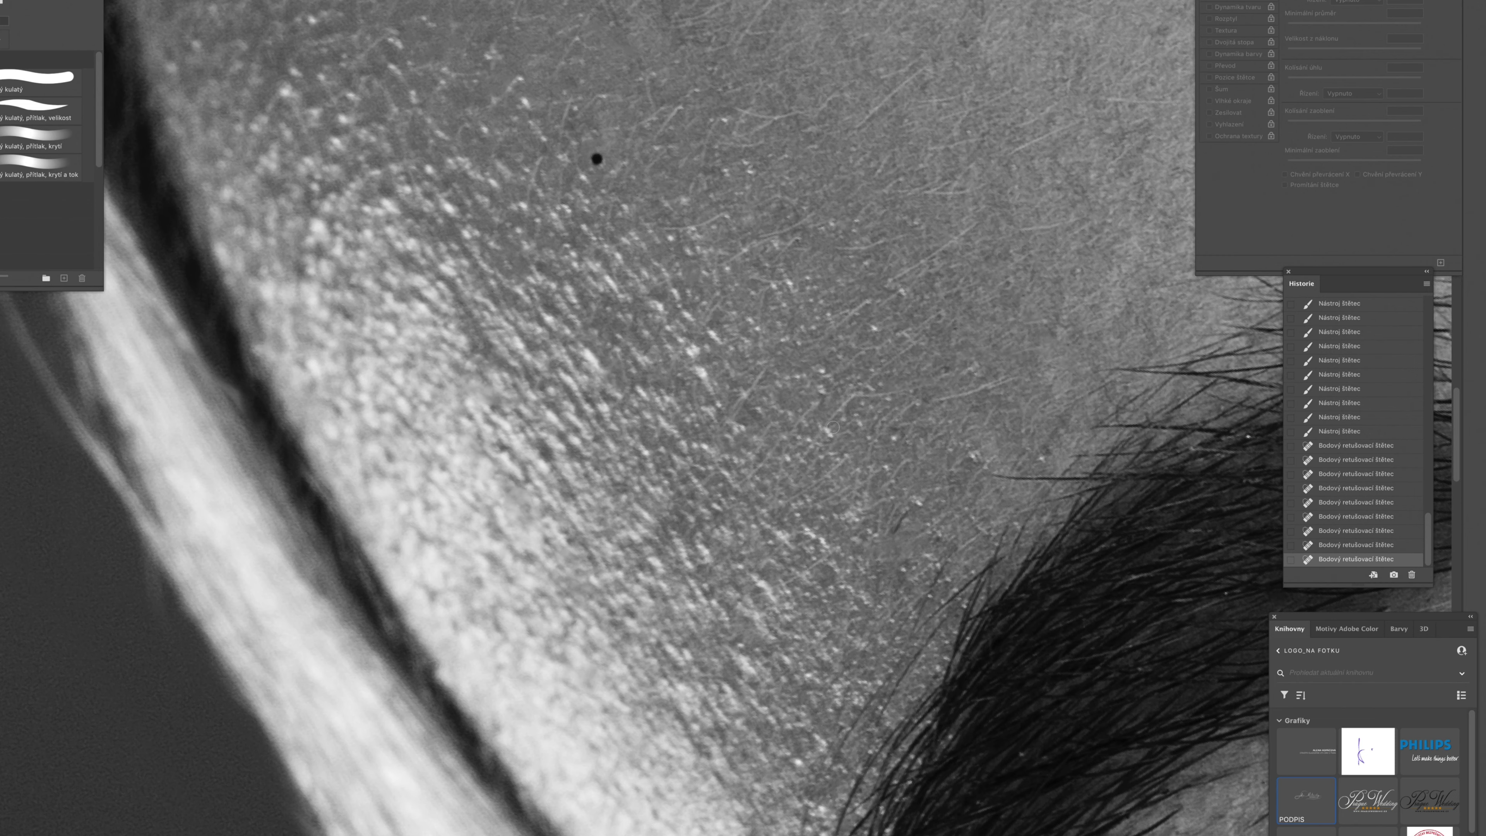
left_click_drag(893, 527, 909, 511)
mouse_move(1071, 820)
left_mouse_down()
mouse_move(803, 528)
mouse_move(784, 475)
left_mouse_up()
left_click_drag(833, 631, 847, 621)
mouse_move(787, 686)
left_mouse_down()
mouse_move(814, 666)
mouse_move(743, 713)
left_mouse_up()
left_click_drag(967, 484, 985, 470)
left_click(1041, 386)
left_click_drag(1134, 366, 1140, 373)
left_click_drag(812, 571, 819, 578)
Step: Remove the fine hairs and small blemishes across the middle of the forehead with the Spot Healing Brush
left_click_drag(1098, 134, 756, 491)
left_click_drag(1110, 434, 1135, 428)
left_click_drag(1098, 347, 1031, 331)
left_click(1019, 294)
left_click_drag(1089, 262, 1105, 259)
mouse_move(903, 268)
left_mouse_down()
mouse_move(855, 256)
mouse_move(926, 306)
mouse_move(937, 534)
left_mouse_up()
left_click_drag(836, 251, 850, 242)
left_click_drag(761, 349, 775, 371)
mouse_move(824, 414)
left_mouse_down()
mouse_move(840, 465)
mouse_move(690, 452)
left_mouse_up()
left_click_drag(1169, 359, 549, 589)
Step: Heal the specks and fine hairs on the skin between the eyebrows
left_click_drag(839, 458, 983, 414)
left_click_drag(1016, 365, 1038, 358)
left_click_drag(939, 314, 945, 330)
left_click_drag(922, 272, 902, 256)
left_click_drag(797, 341, 726, 329)
left_click_drag(710, 376, 654, 325)
left_click_drag(726, 261, 708, 238)
left_click_drag(734, 213, 741, 193)
left_click_drag(685, 122, 712, 144)
left_click_drag(1016, 351, 1021, 360)
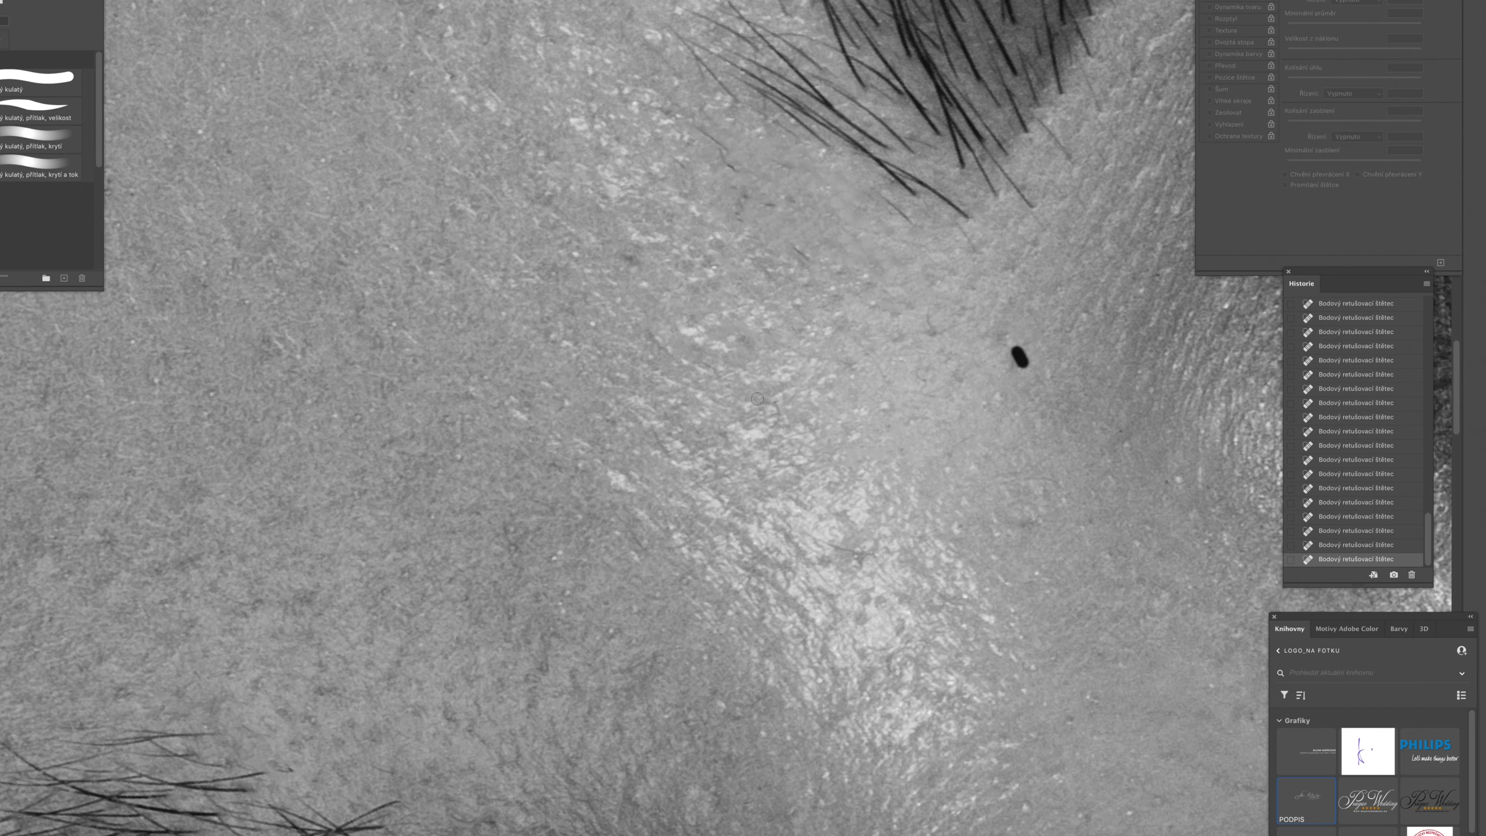
Step: Heal the remaining blemishes and loose hairs on the forehead around the inner end of the second eyebrow
left_click_drag(878, 158, 930, 634)
left_click_drag(800, 22, 791, 41)
scroll(764, 168, "up", 5)
left_click(838, 27)
left_click(813, 323)
left_click_drag(938, 200, 1054, 134)
left_click_drag(957, 252, 894, 319)
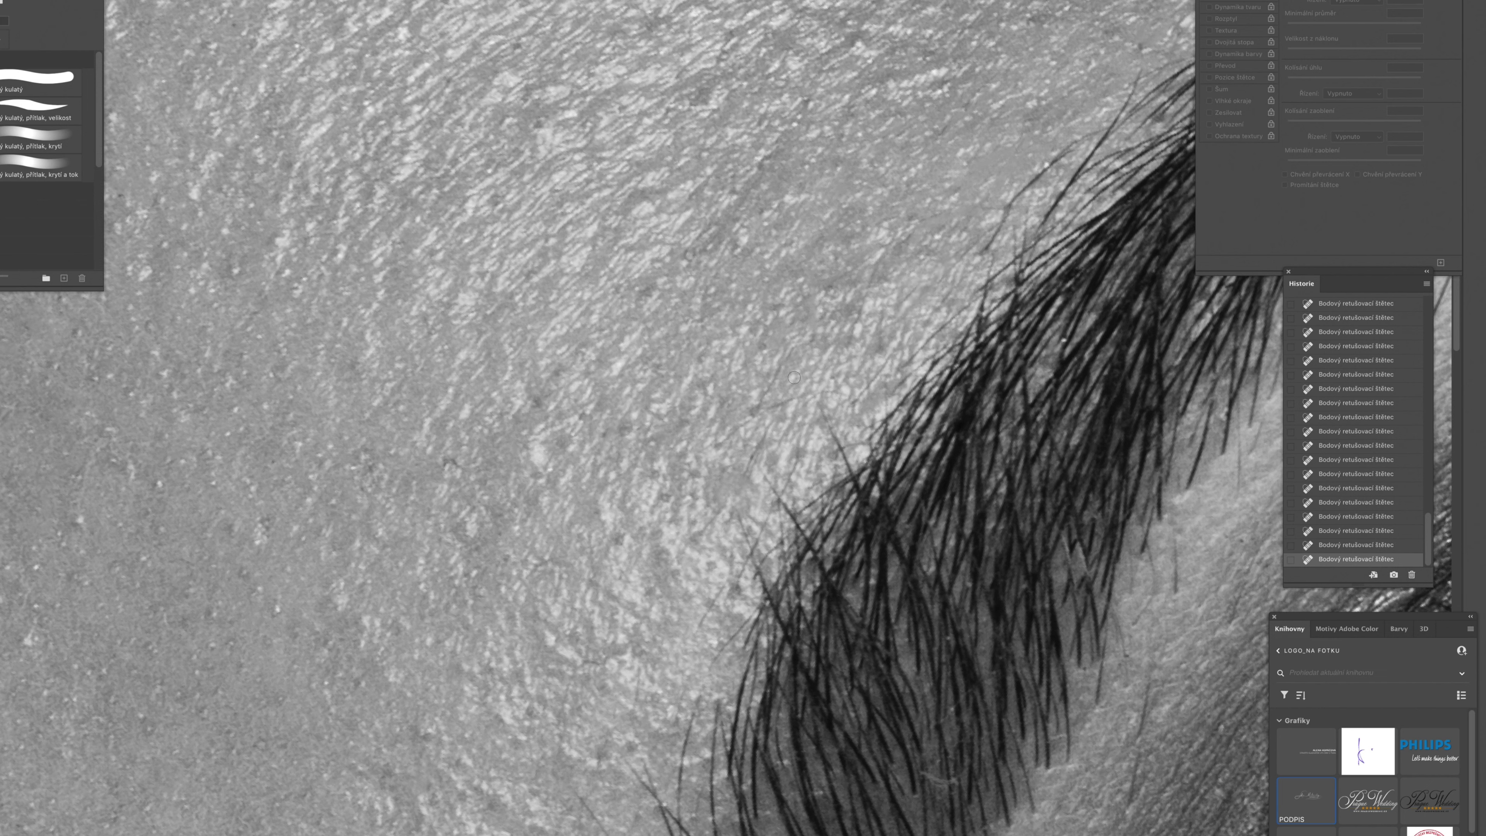
Step: Heal the stray hairs below and around the second eyebrow with the Spot Healing Brush
scroll(580, 641, "up", 5)
left_click_drag(518, 404, 743, 322)
mouse_move(1149, 353)
left_mouse_down()
mouse_move(746, 423)
mouse_move(435, 206)
left_mouse_up()
left_click(756, 288)
left_click_drag(598, 649, 559, 769)
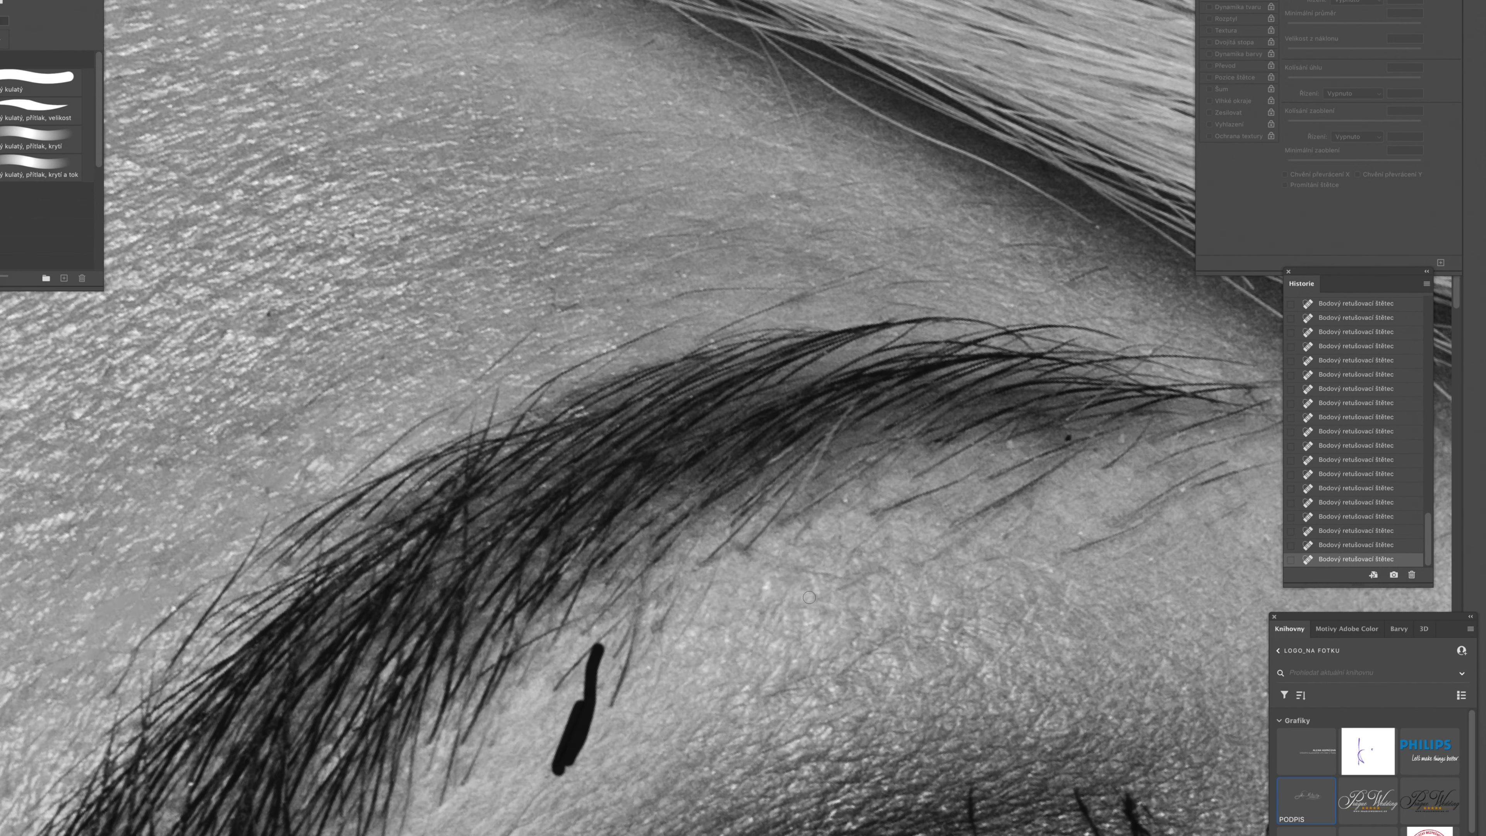
left_click_drag(381, 549, 11, 264)
left_click(701, 153)
Step: Heal the loose hairs on the forehead between the second eyebrow and the hairline
left_click_drag(920, 243, 811, 292)
left_click_drag(812, 290, 892, 251)
mouse_move(632, 36)
left_mouse_down()
mouse_move(848, 230)
mouse_move(857, 217)
left_mouse_up()
left_click_drag(757, 198, 804, 197)
Step: Clean up the loose hairs and uneven spots around the first eyebrow with the Clone Stamp
key("super+0")
scroll(658, 184, "up", 4)
left_click_drag(293, 379, 398, 372)
left_click_drag(628, 202, 606, 526)
left_click_drag(607, 460, 616, 639)
mouse_move(606, 297)
left_mouse_down()
mouse_move(562, 253)
mouse_move(618, 398)
mouse_move(709, 401)
left_mouse_up()
left_click_drag(587, 160, 588, 217)
mouse_move(455, 126)
left_mouse_down()
mouse_move(553, 233)
mouse_move(573, 405)
left_mouse_up()
left_click_drag(560, 300, 560, 255)
mouse_move(548, 329)
left_mouse_down()
mouse_move(543, 356)
mouse_move(565, 352)
left_mouse_up()
left_click_drag(563, 339, 566, 369)
mouse_move(562, 293)
left_mouse_down()
mouse_move(559, 263)
mouse_move(600, 401)
mouse_move(564, 245)
left_mouse_up()
key("super+z")
key("super+2")
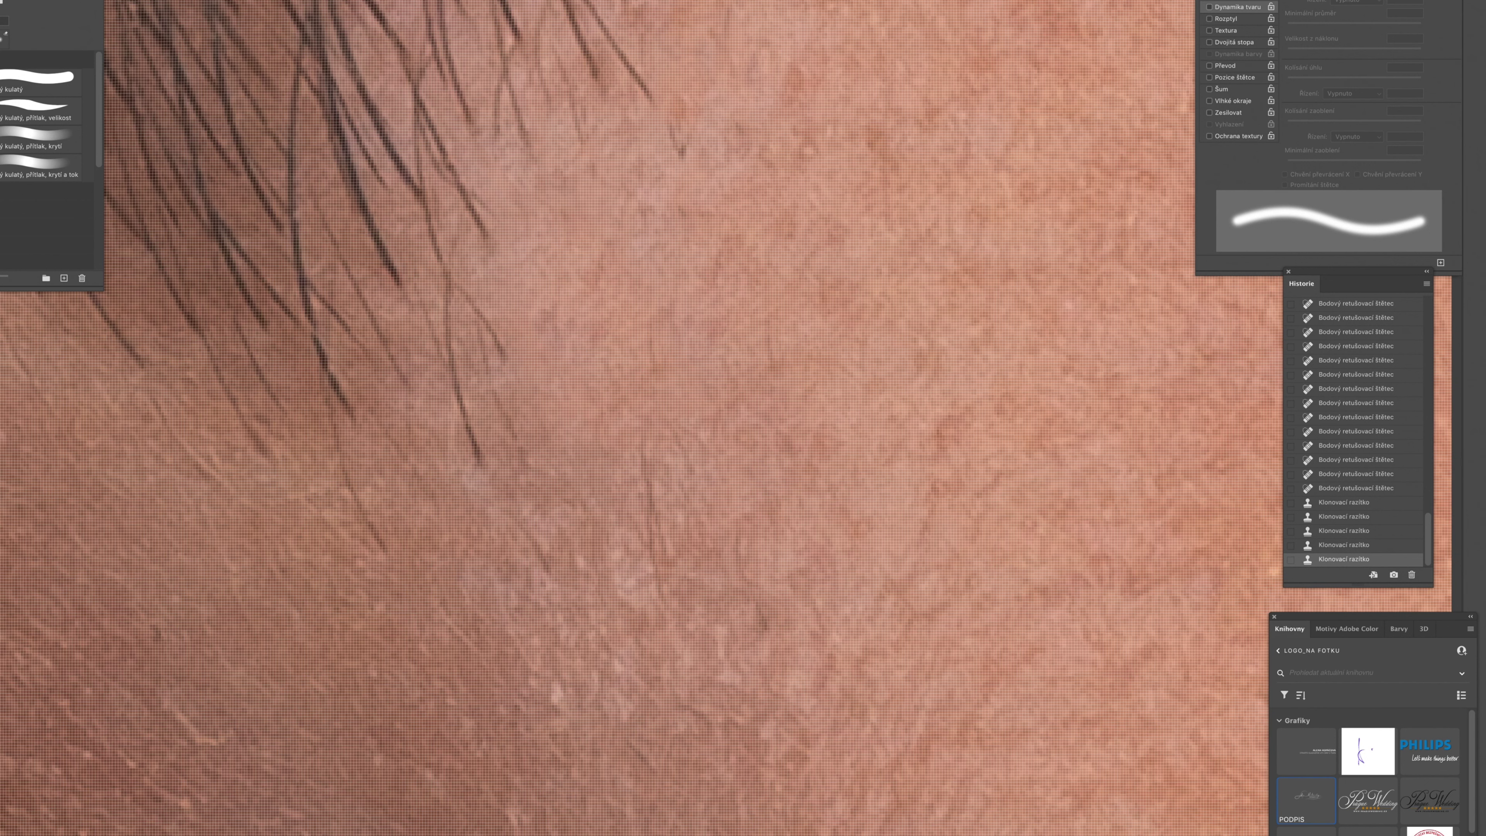
Step: Heal the fine hairs and specks on the skin beside the inner end of the first eyebrow with the Spot Healing Brush
key("j")
left_click_drag(640, 442, 664, 604)
left_click_drag(649, 311, 654, 380)
left_click(677, 149)
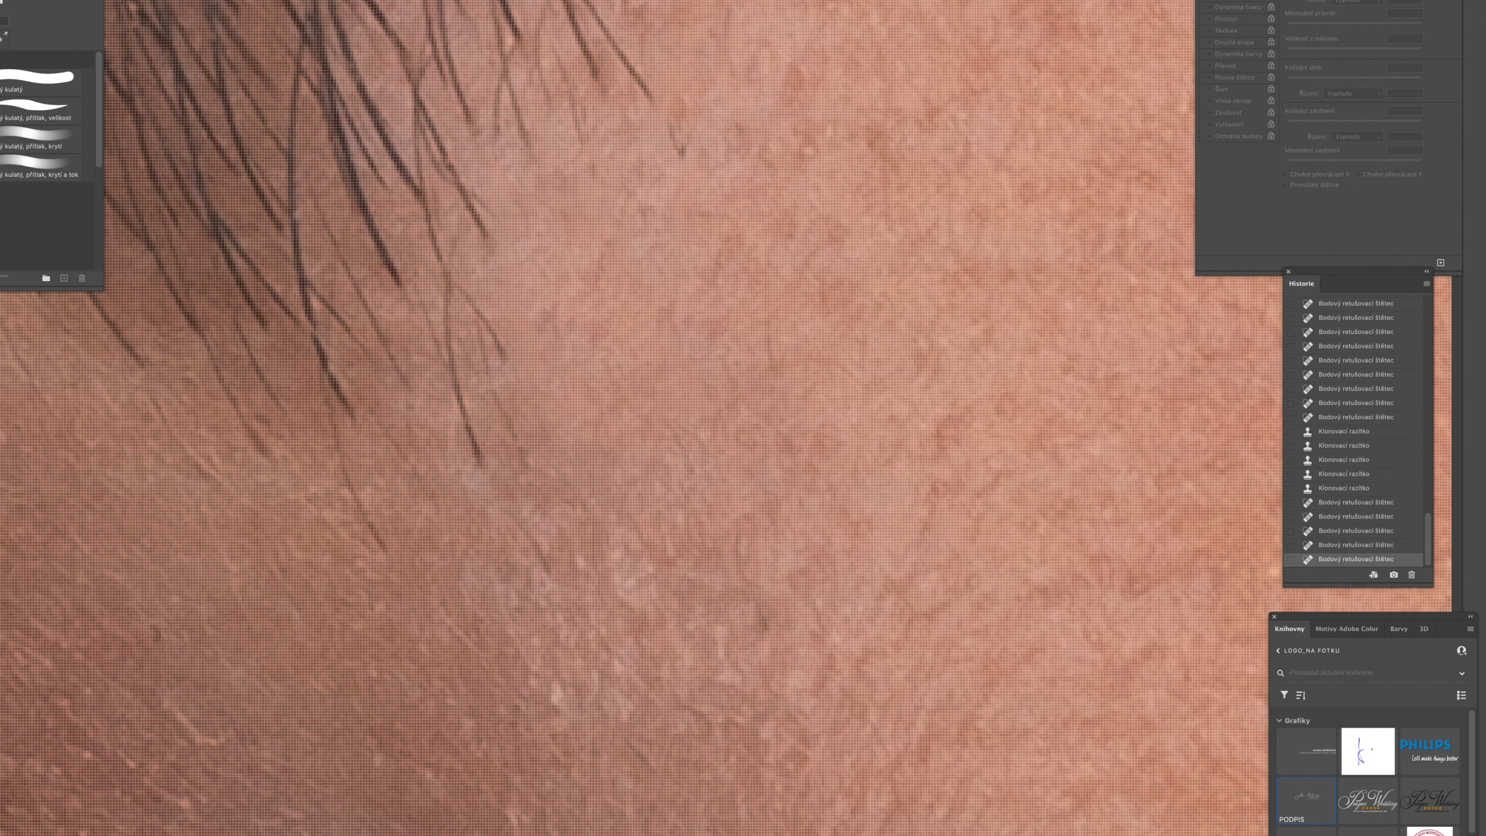
left_click(737, 128)
left_click(681, 140)
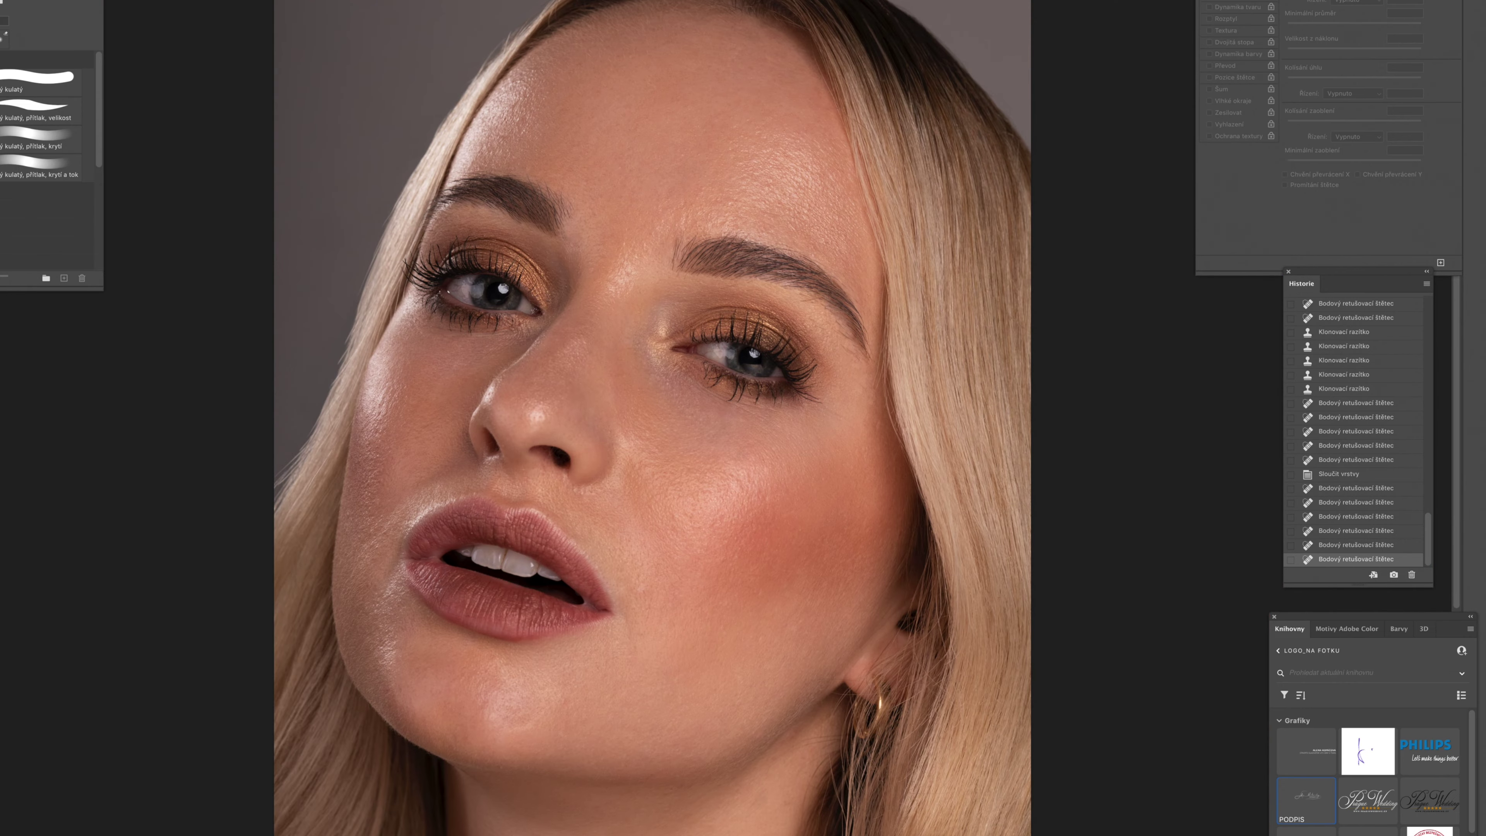
Step: Brush dodge-and-burn corrections onto the skin beside the mouth, the lower cheek and the jaw
key("super+comma")
key("super+comma")
key("super+comma")
key("b")
left_click(640, 586)
left_click_drag(642, 577, 644, 587)
left_click(645, 587)
left_click(702, 614)
left_click(763, 637)
left_click(764, 586)
left_click(767, 497)
left_click(752, 628)
Step: Even out the tones on the neck below the jaw with the Brush, and delete the black-and-white helper layer
left_click_drag(751, 628, 745, 435)
left_click(702, 662)
left_click(691, 679)
left_click(682, 694)
left_click(676, 706)
left_click(674, 710)
left_click(646, 726)
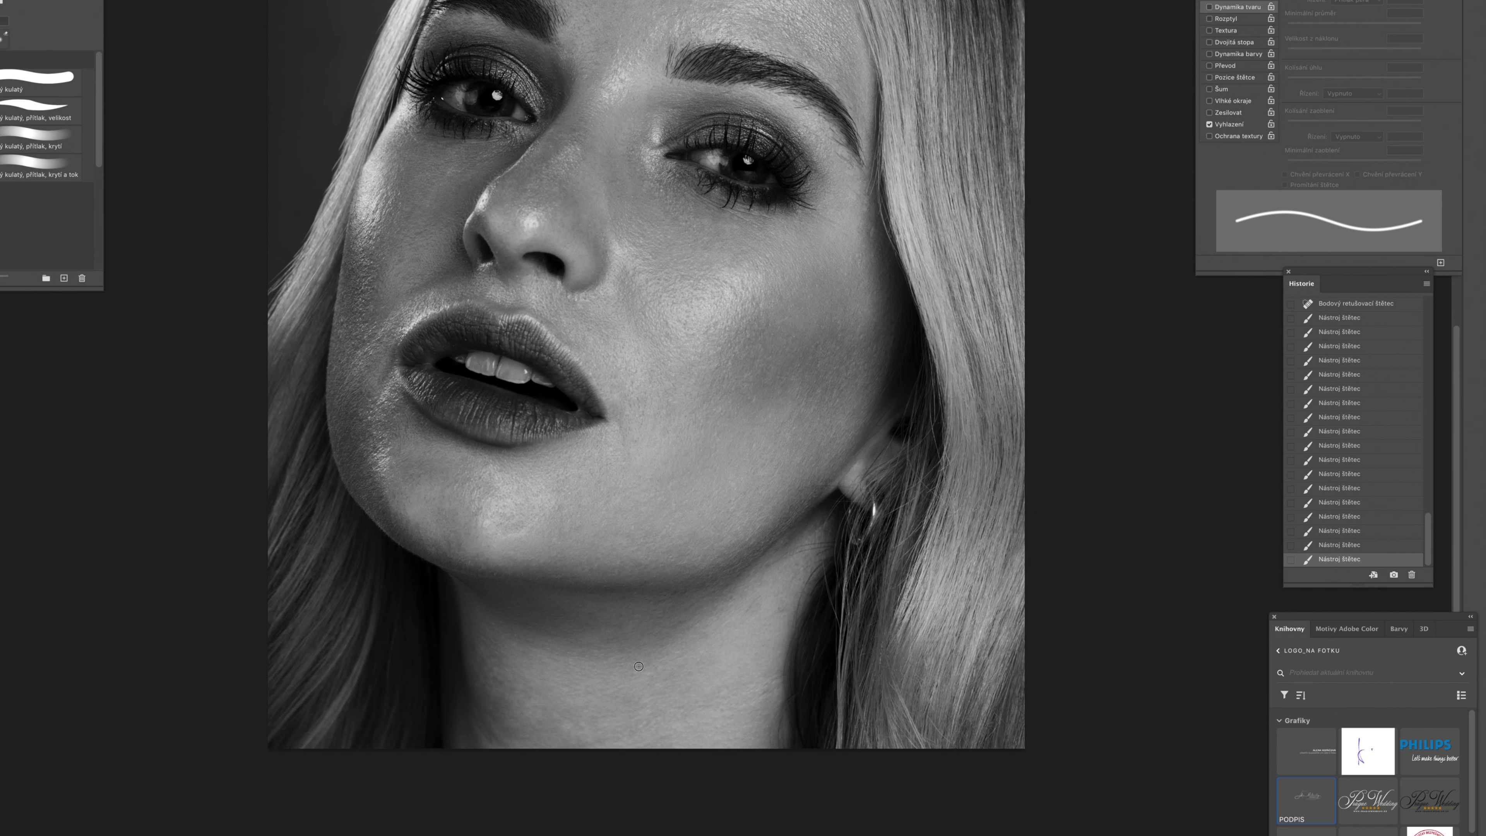
key("BackSpace")
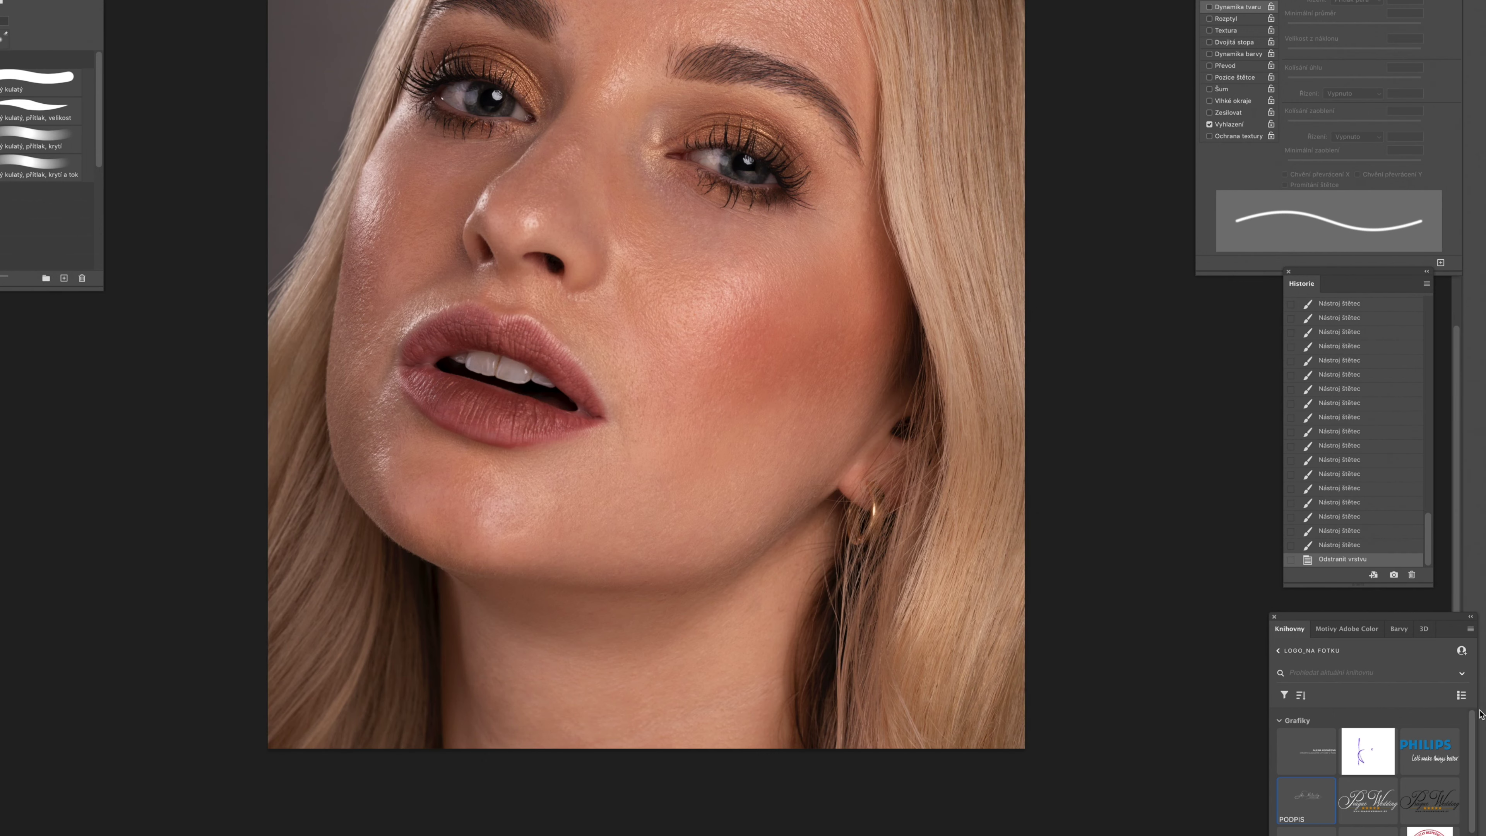
Step: Undo the last brush stroke and the merging of the visible layers
left_click_drag(541, 653, 563, 832)
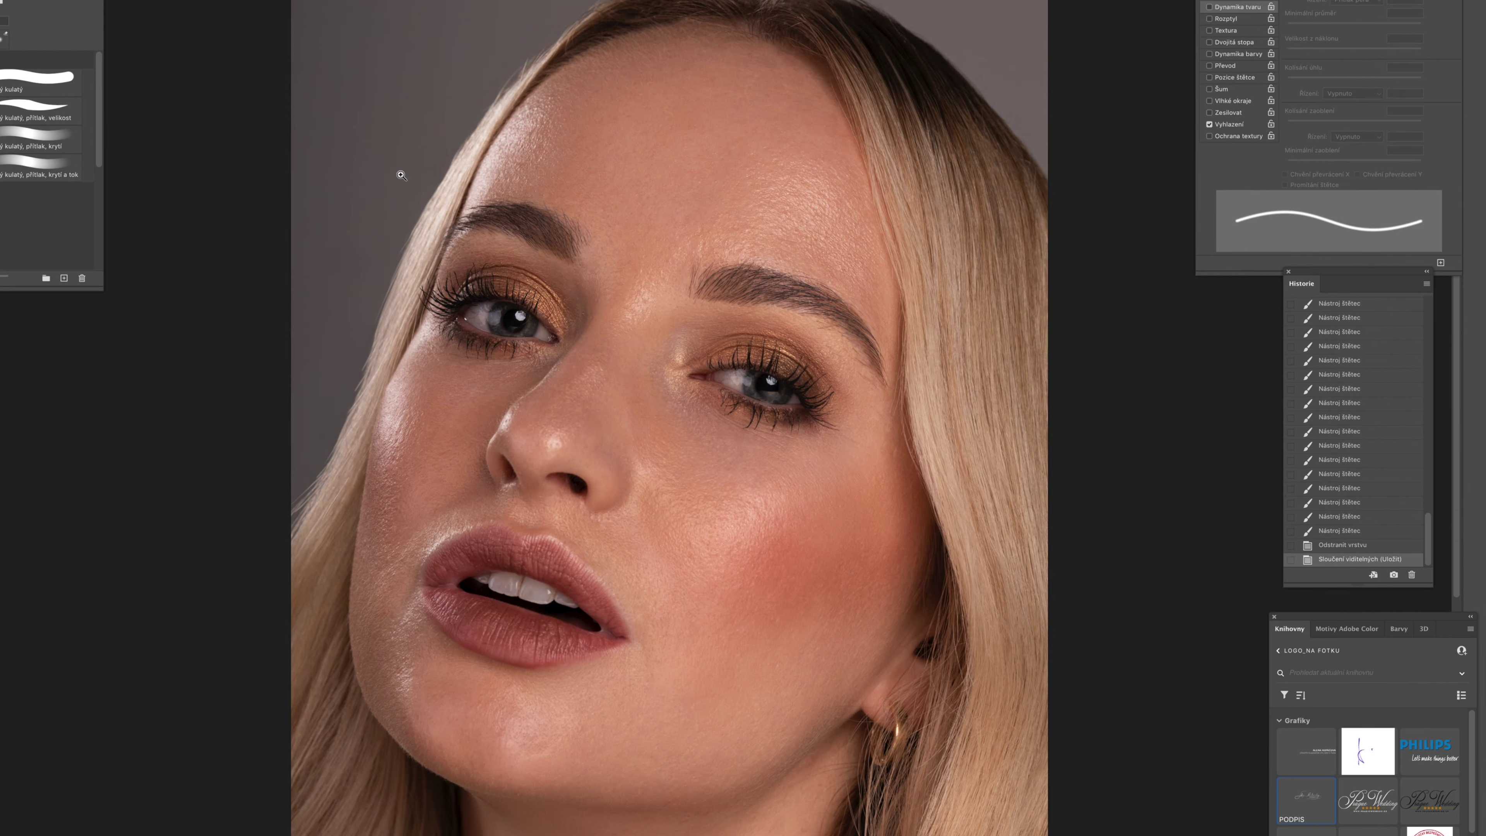
left_click_drag(401, 175, 534, 374)
left_click(533, 375)
key("super+z")
key("super+z")
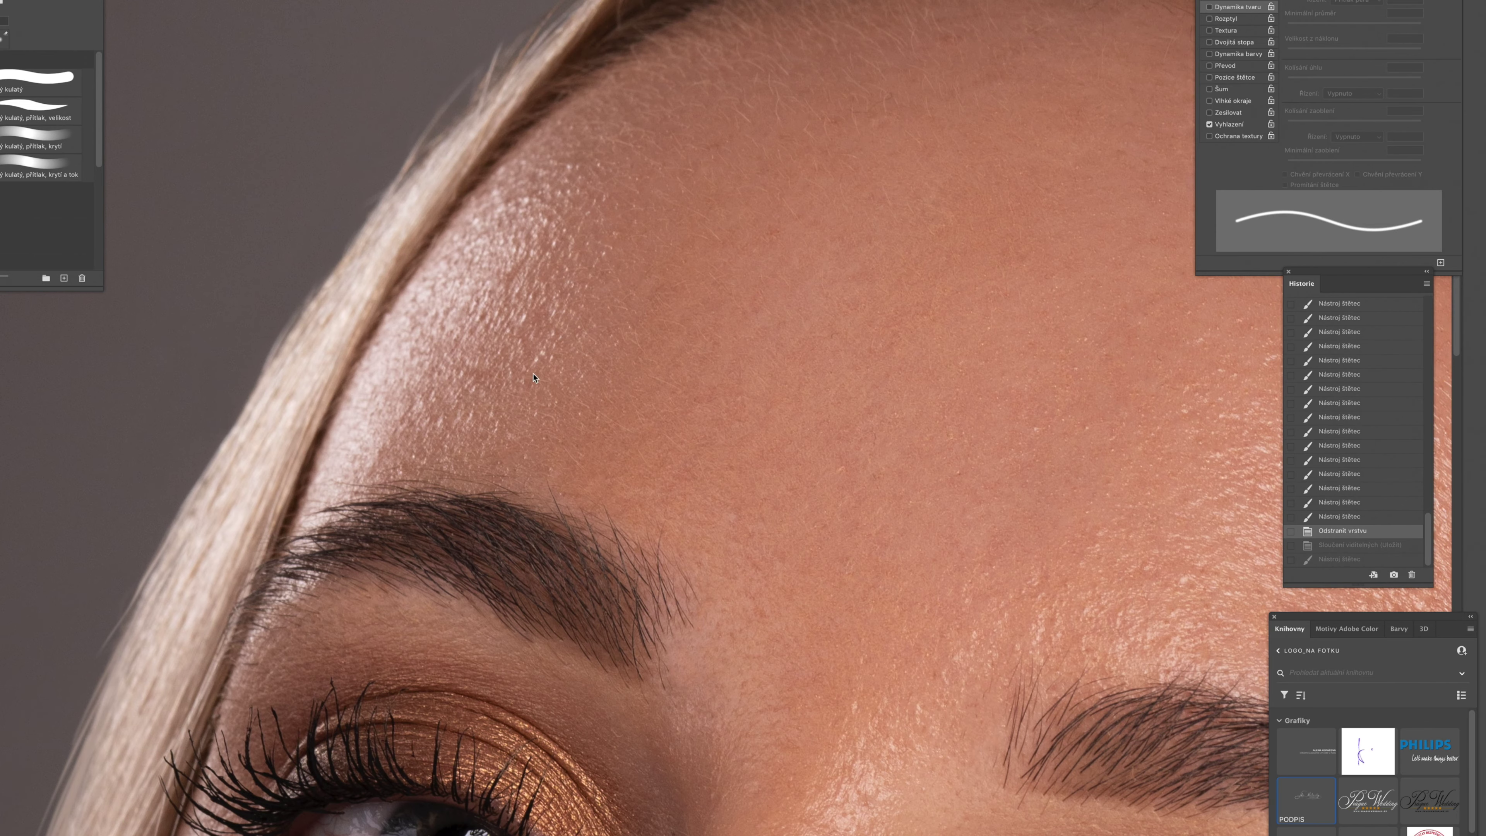
Step: Brush tonal corrections onto the forehead highlight and the chin below the lips
left_click(505, 280)
left_click(505, 279)
mouse_move(678, 351)
left_mouse_down()
mouse_move(285, 286)
mouse_move(120, 220)
left_mouse_up()
key("super+0")
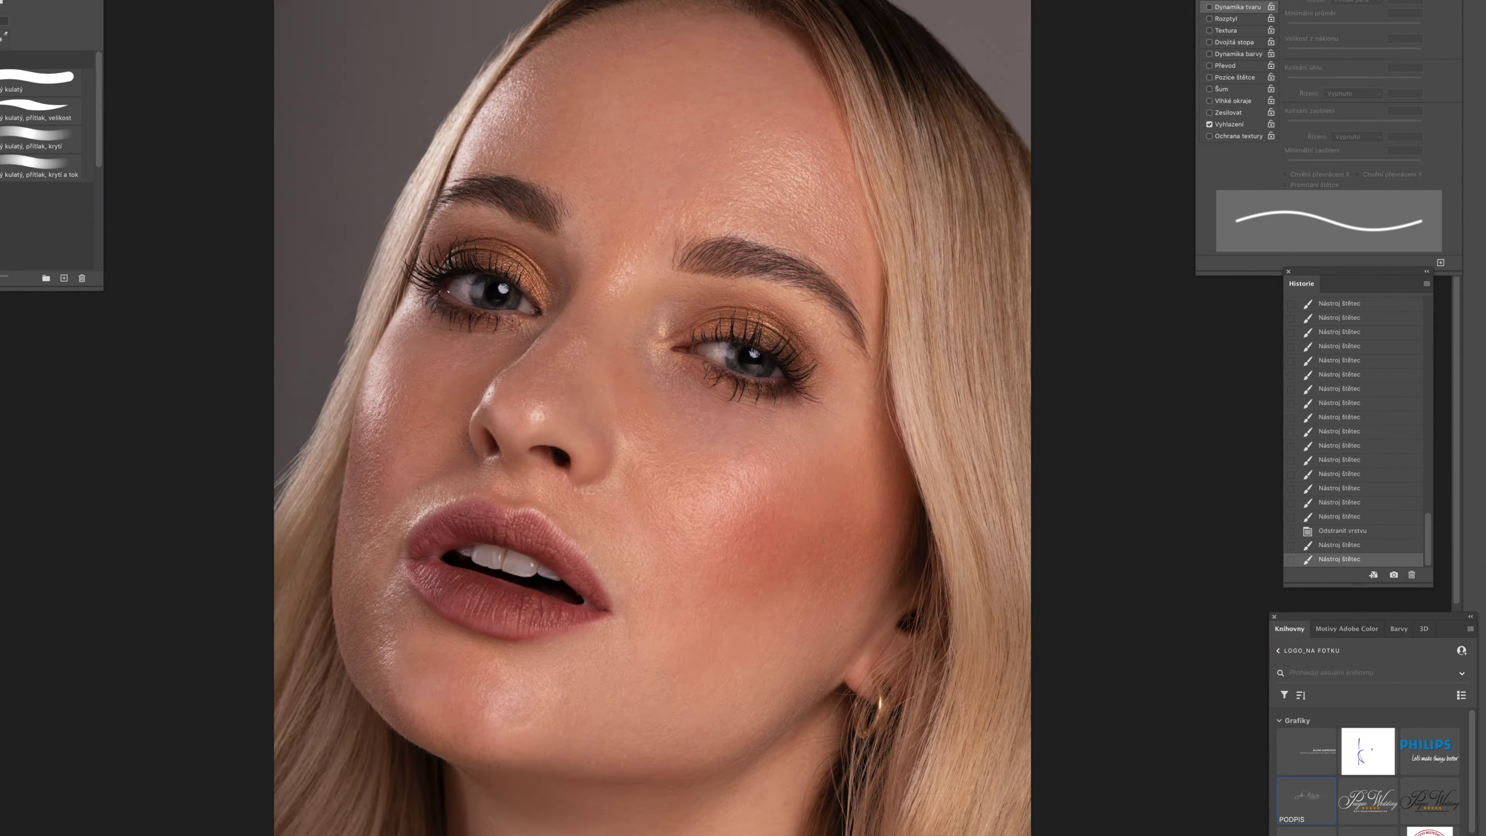
left_click_drag(586, 738, 719, 761)
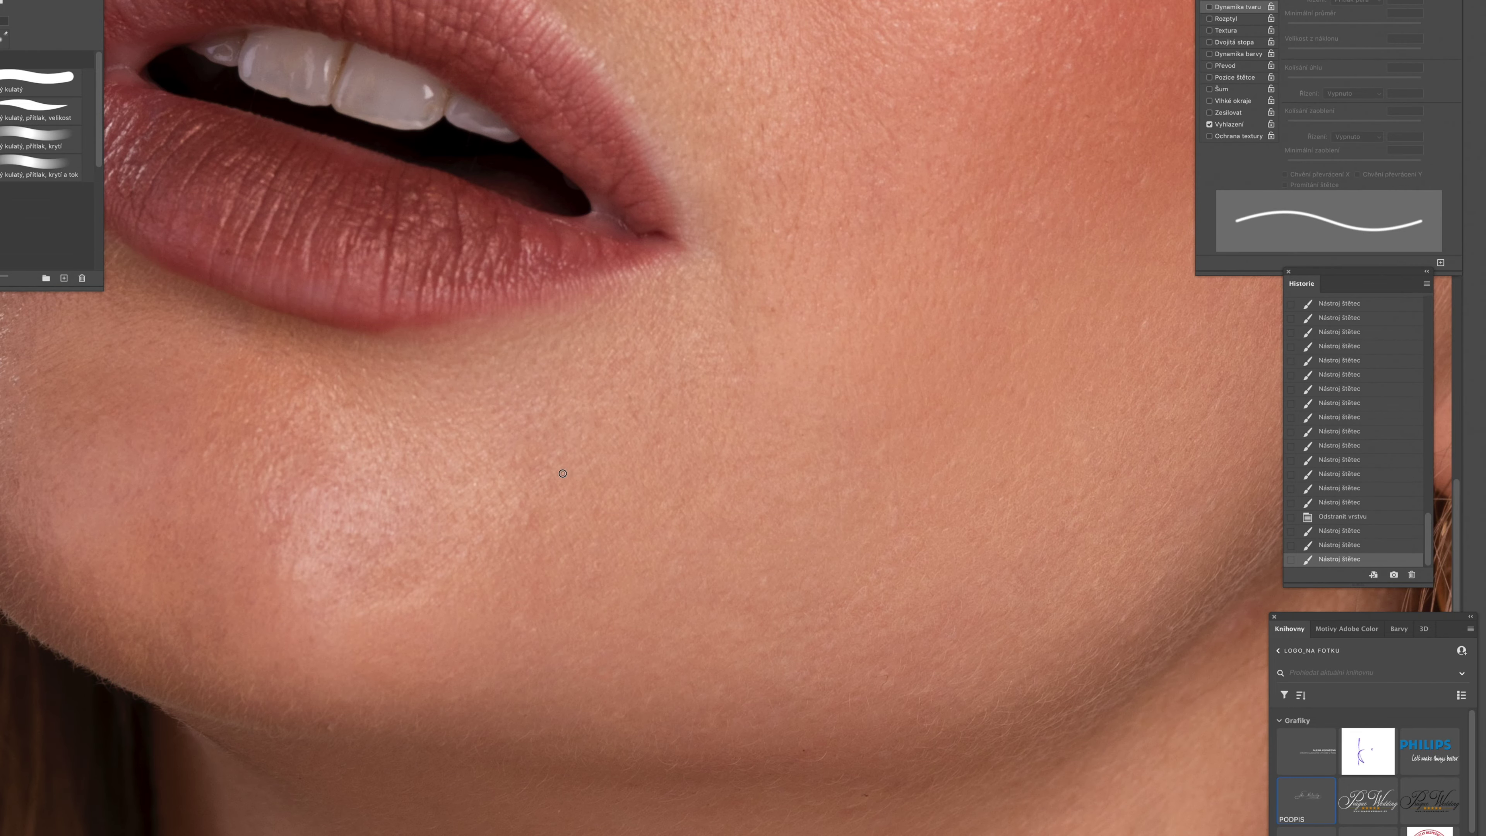
scroll(521, 630, "down", 5)
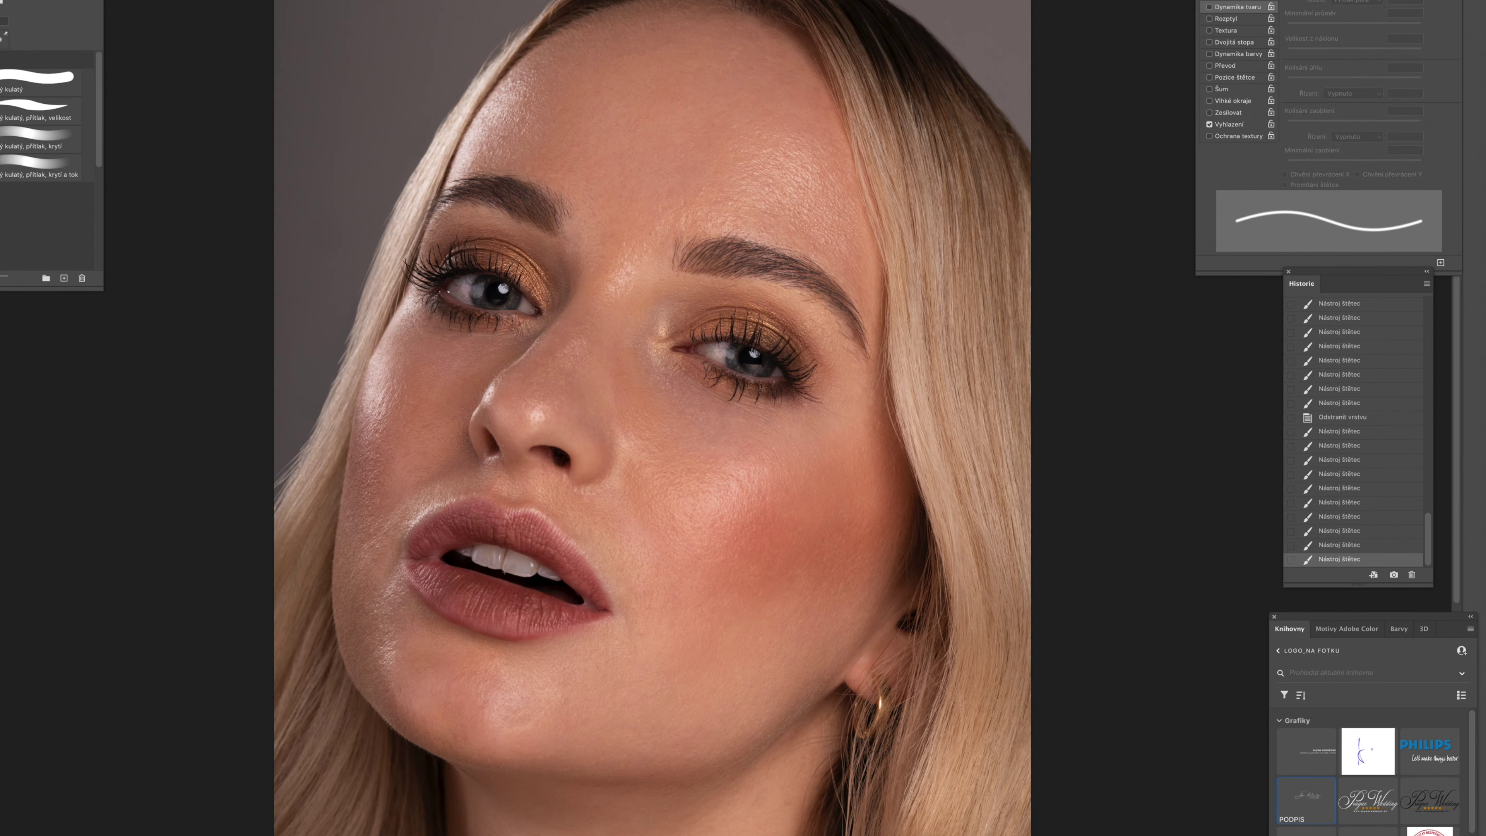
key("ctrl+e")
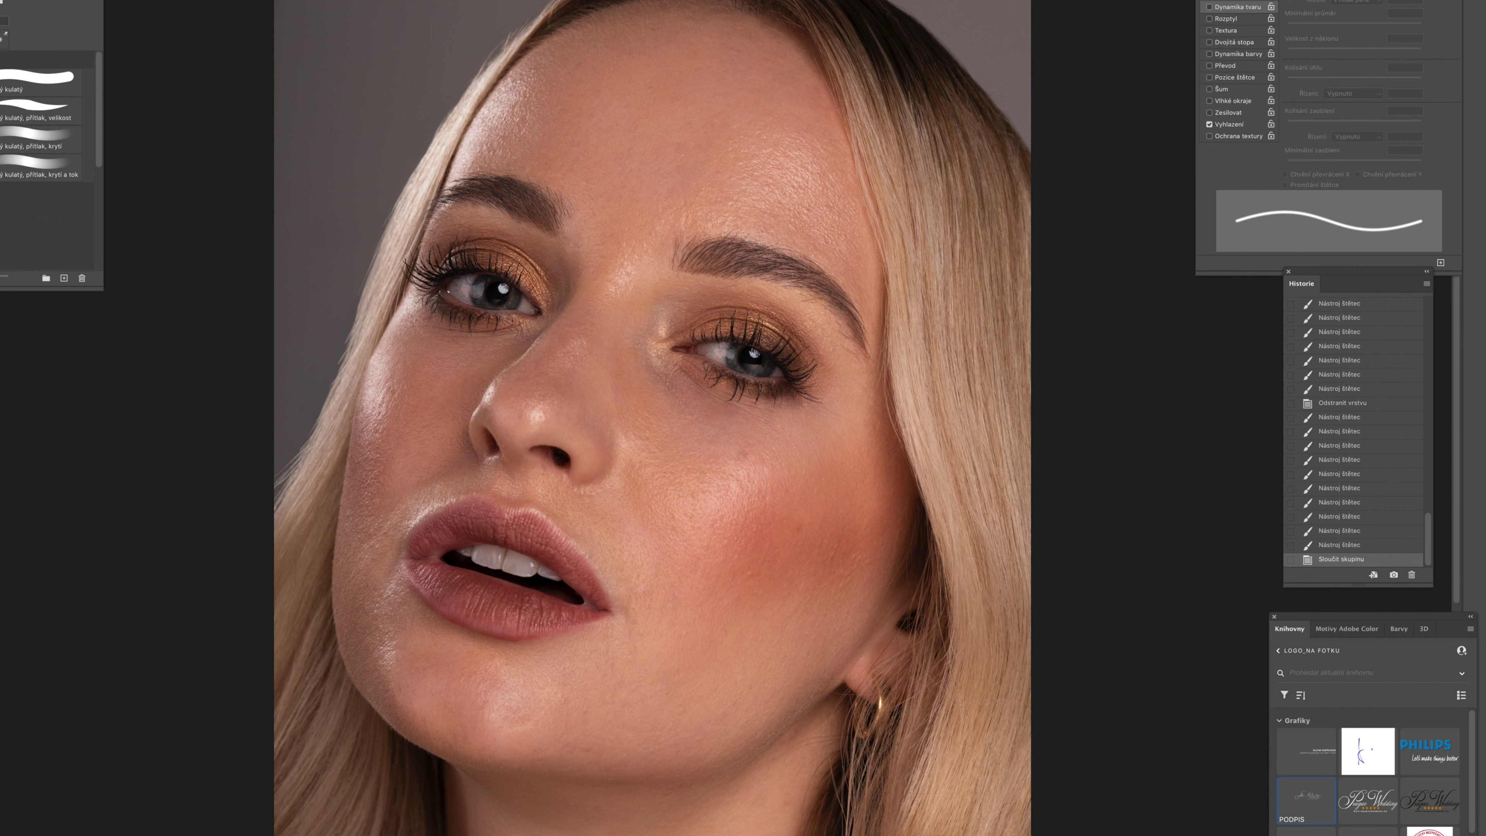
key("ctrl+z")
key("ctrl+shift+e")
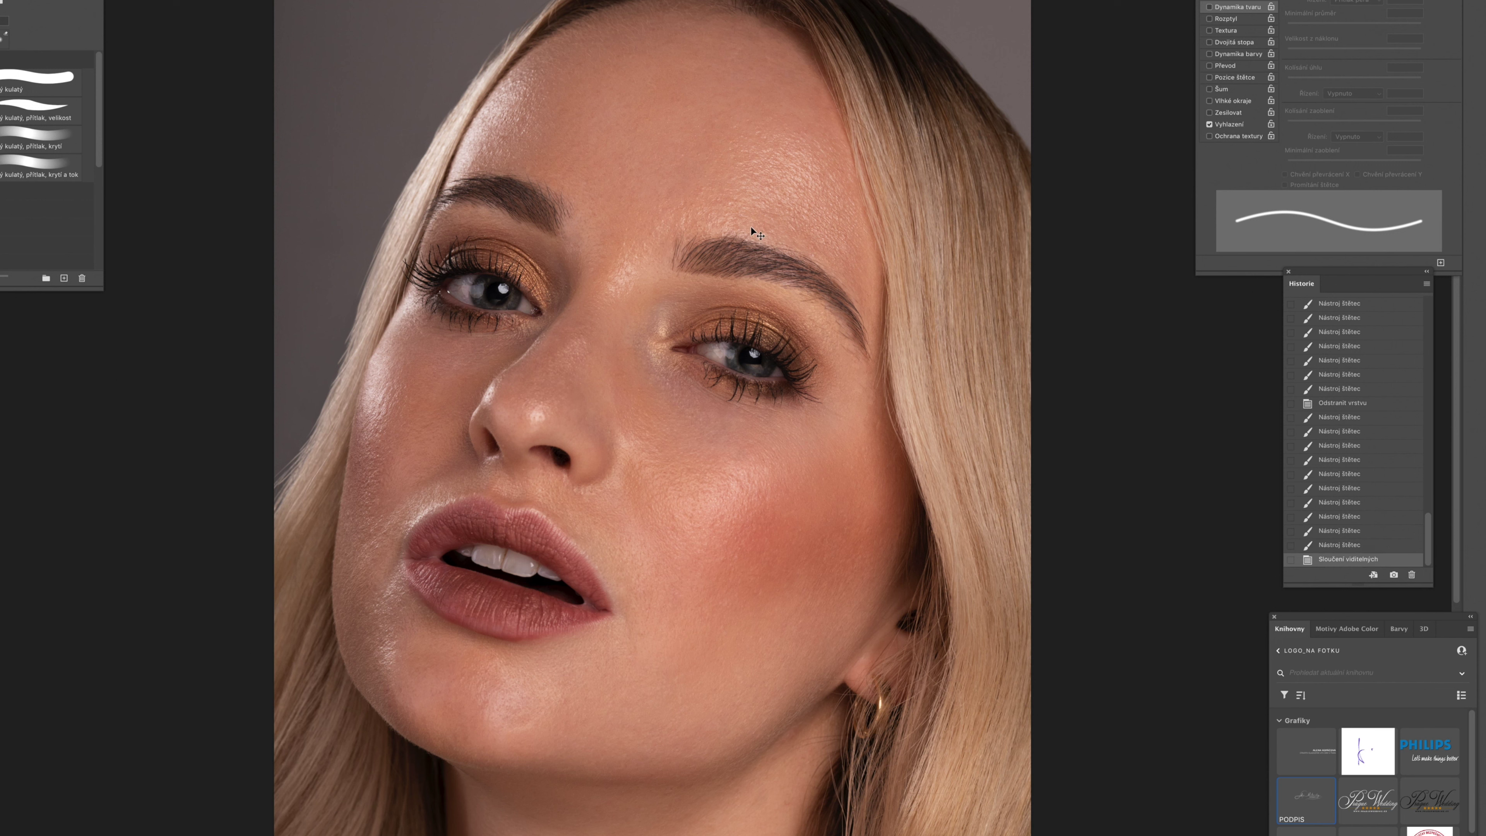
key("ctrl+z")
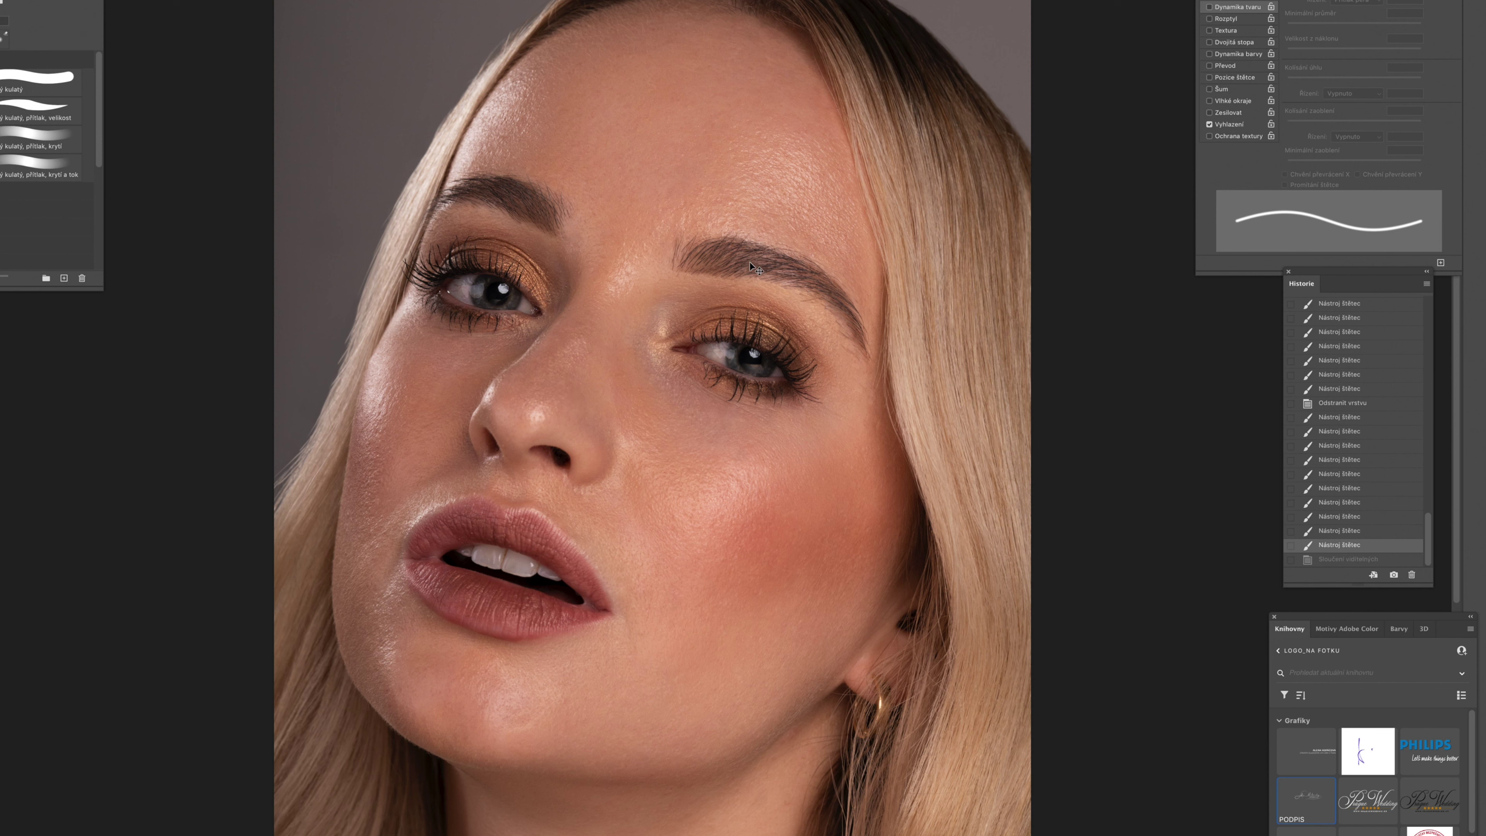
Step: Save the layered image as a TIFF without image compression and with RLE layer compression
key("ctrl+s")
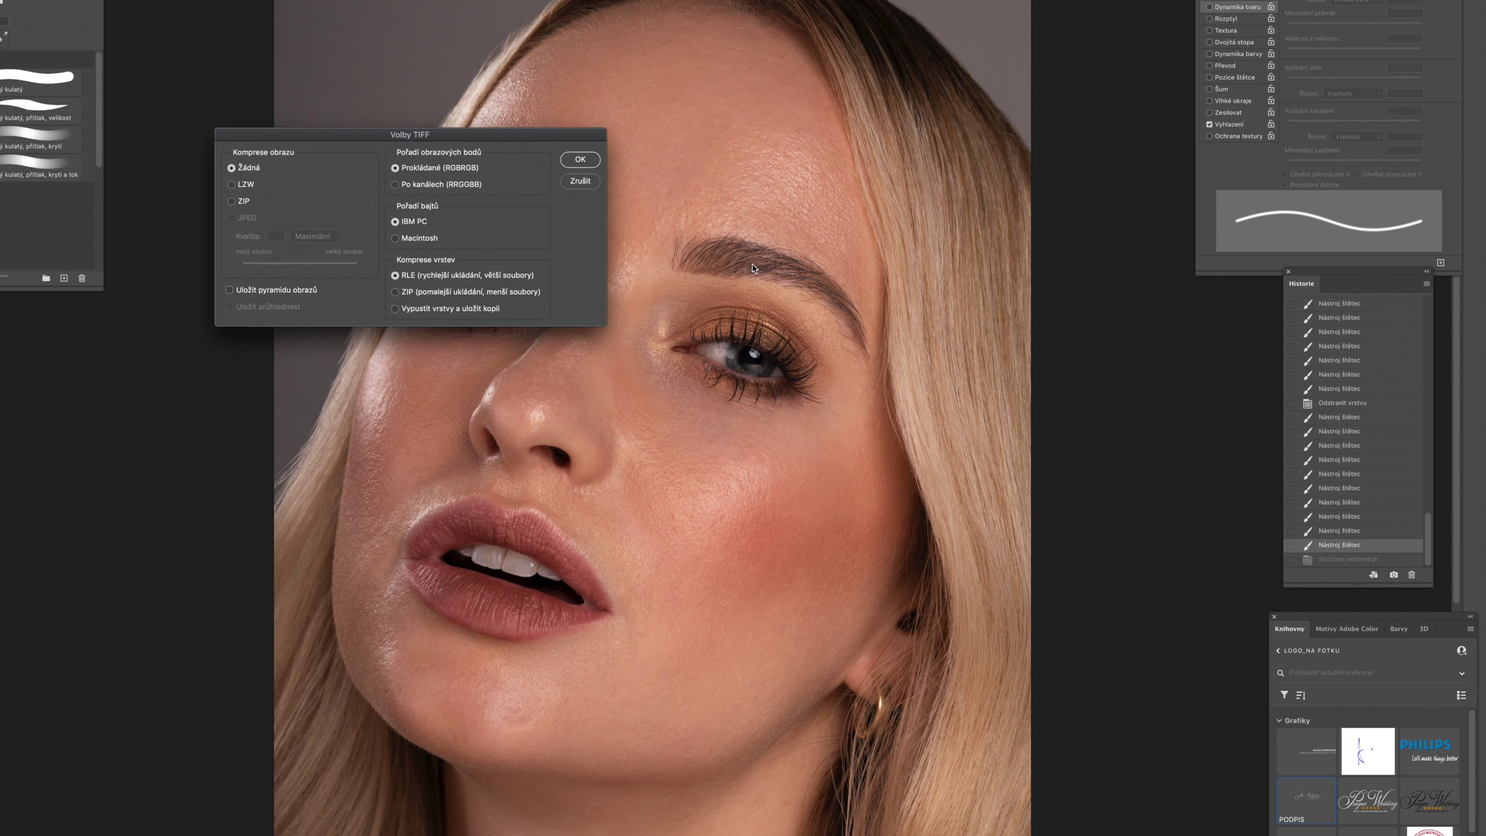
key("Return")
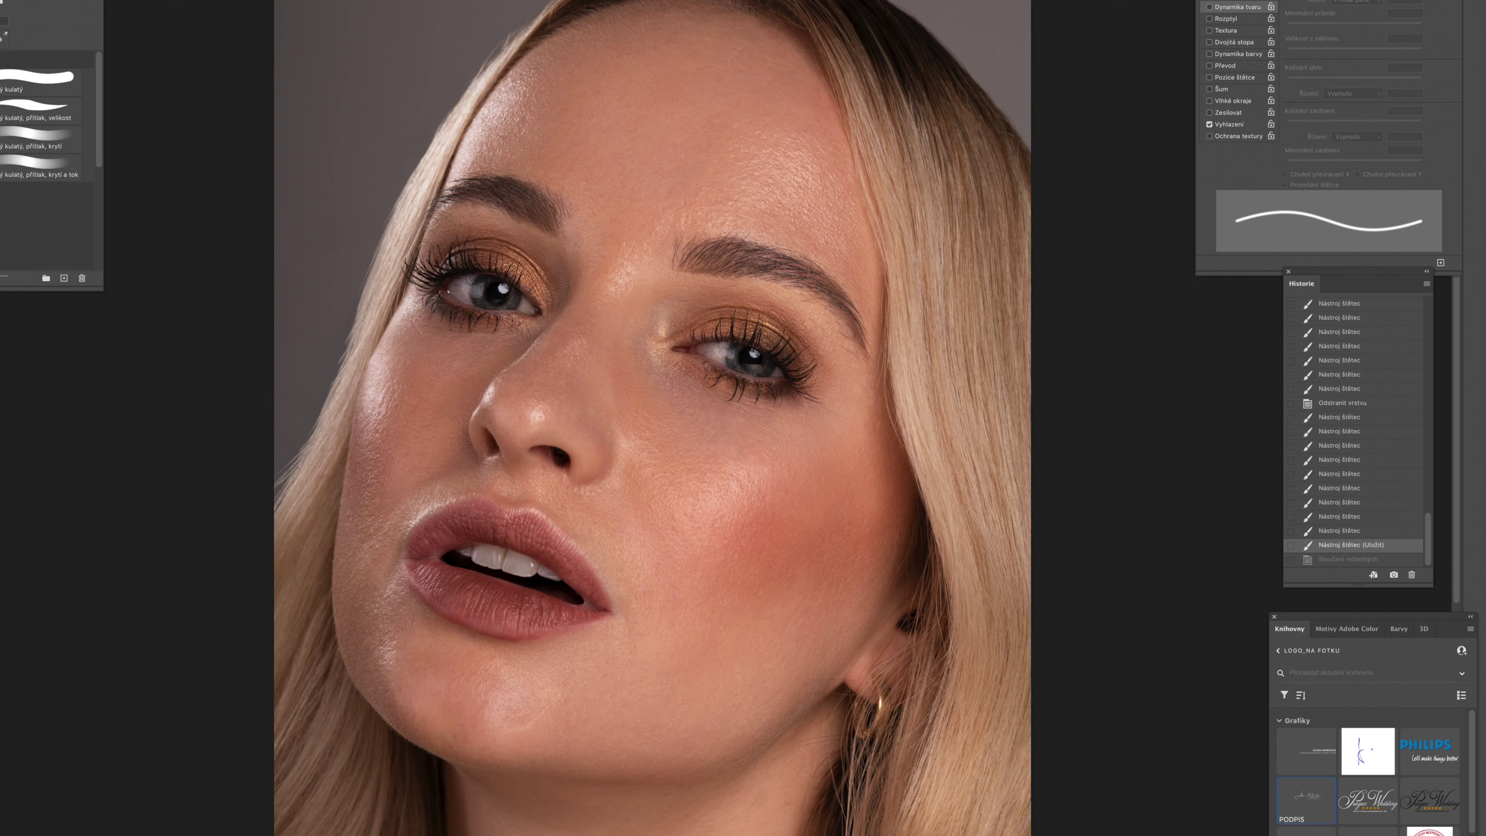
Step: Run the Odstín action to build the hue-check layers for the portrait
left_click(1475, 2)
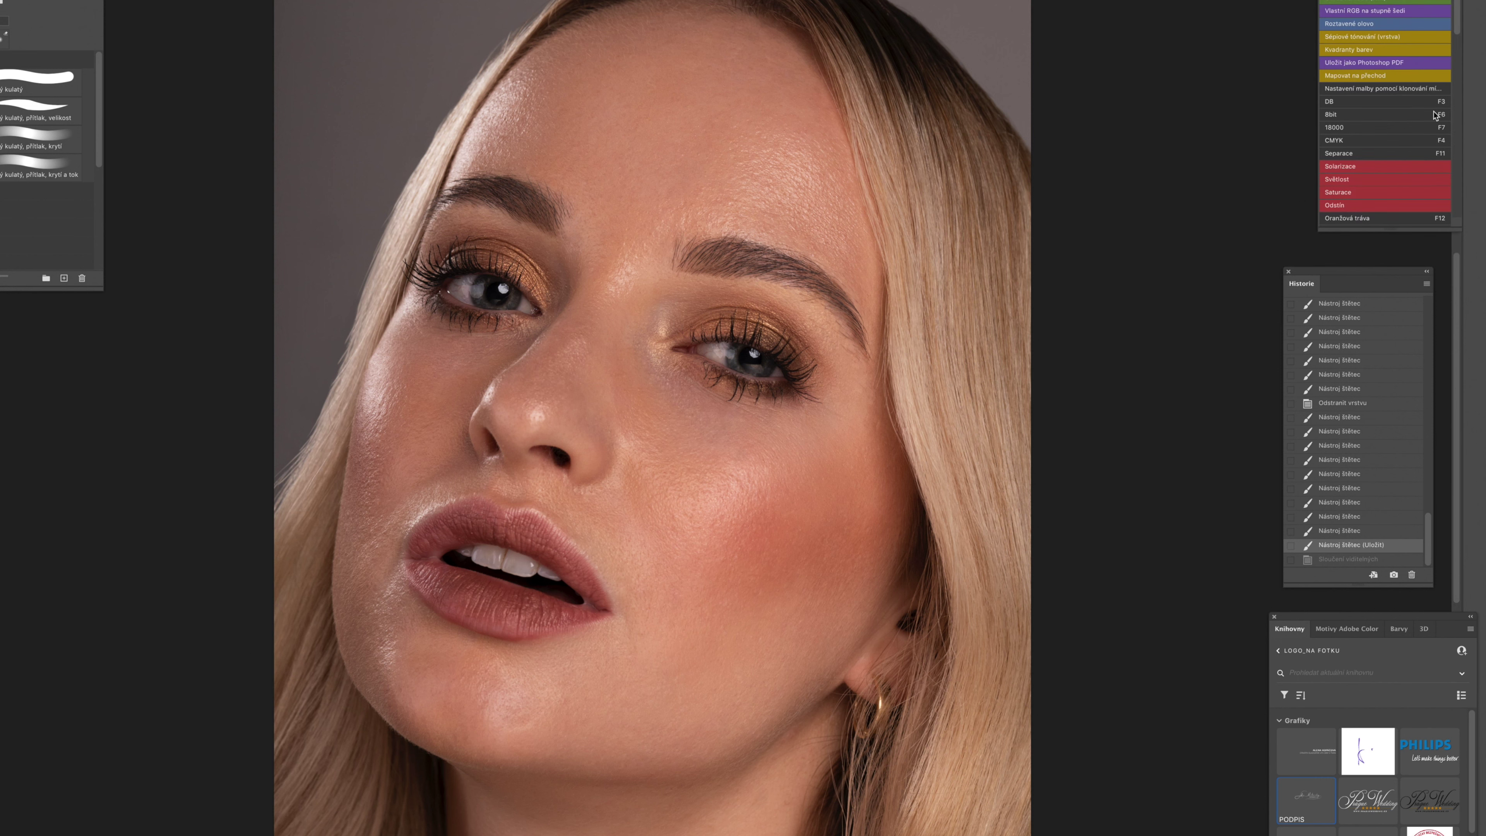
left_click(1344, 206)
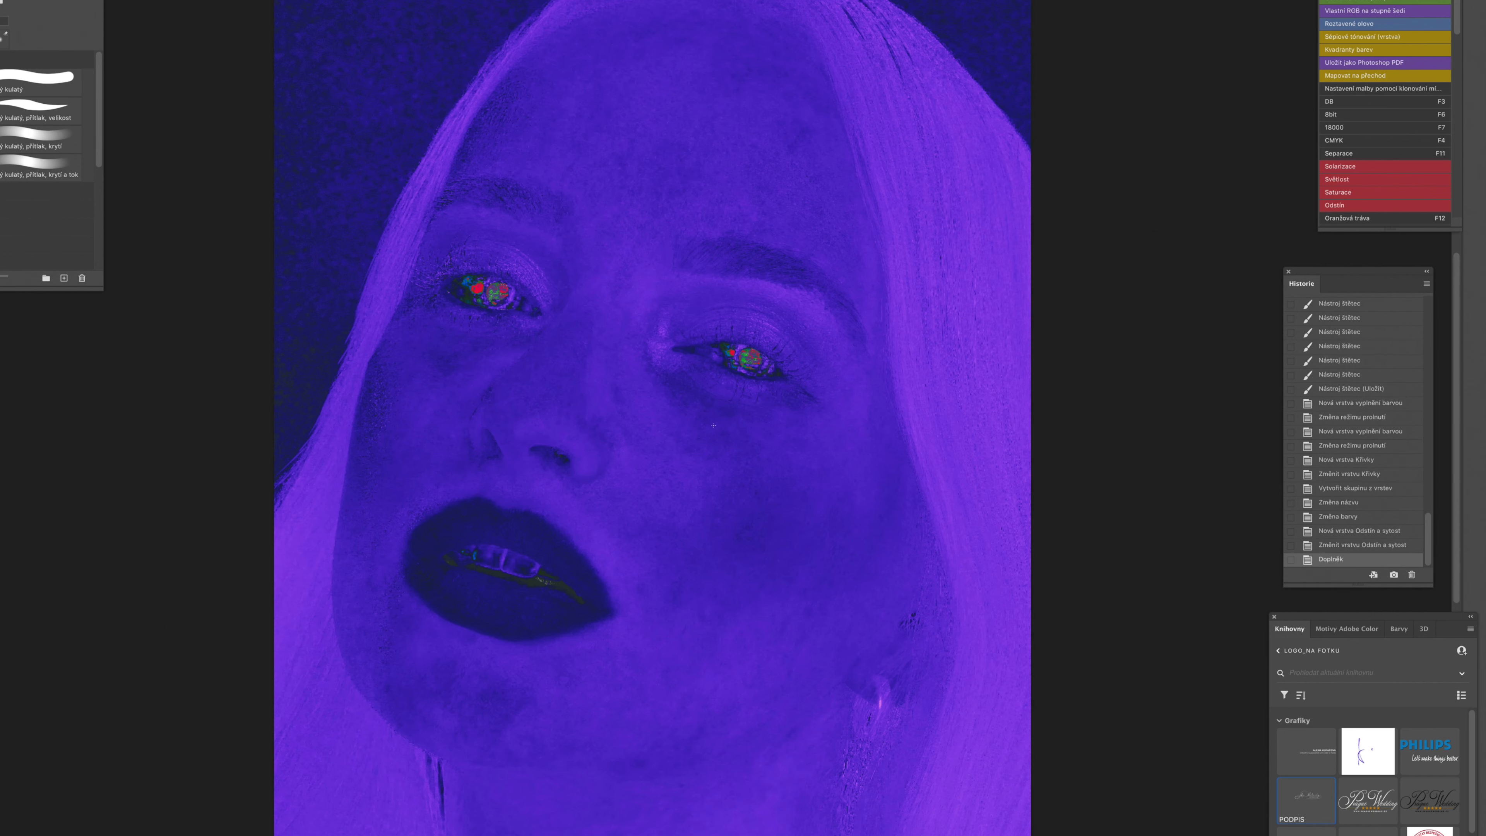
scroll(843, 413, "up", 5)
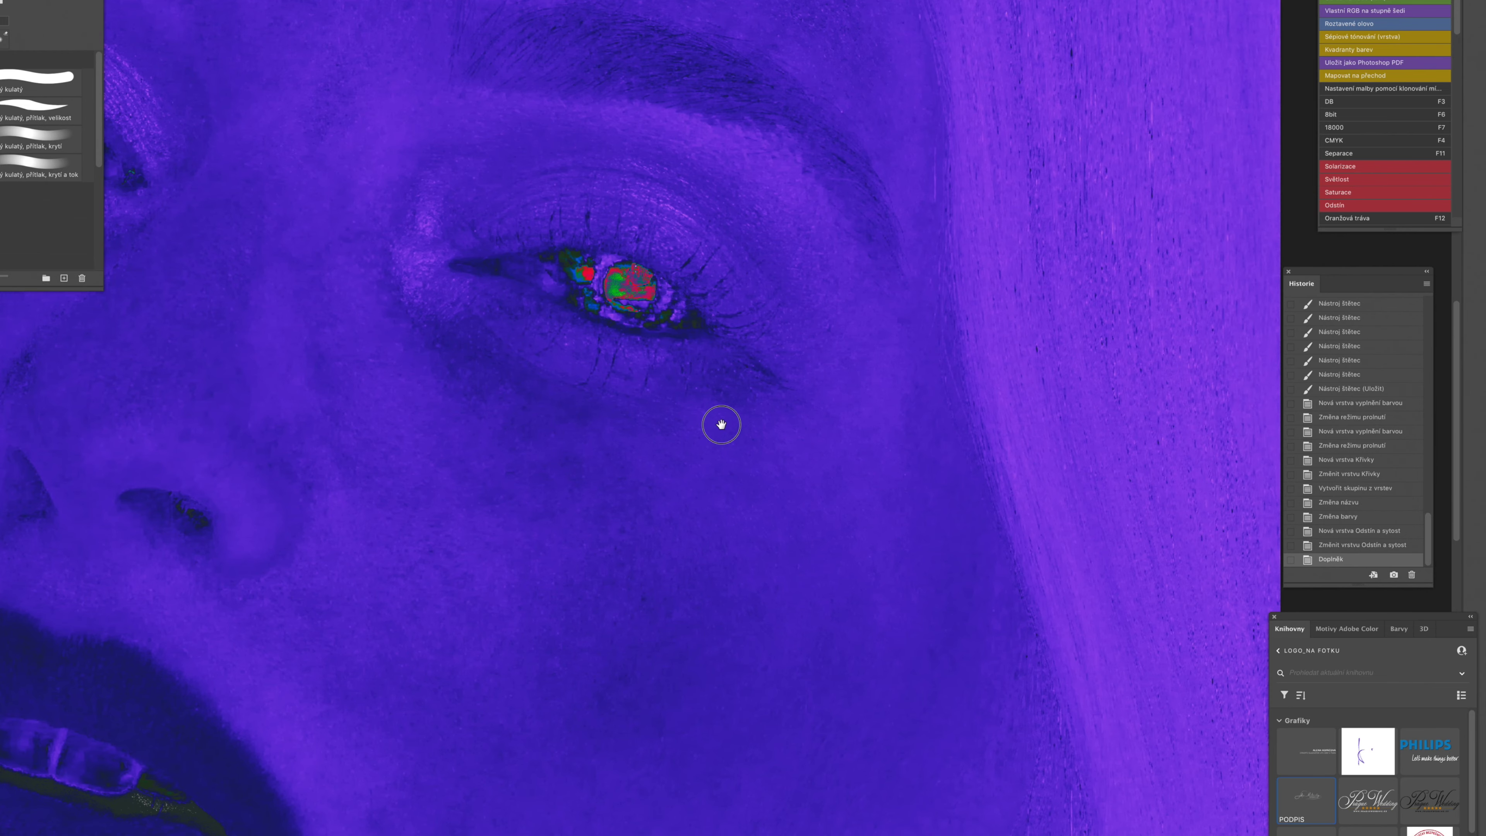
Step: Brush over the uneven hues under the second eye, beside the nose and on the upper cheek
left_click(515, 446)
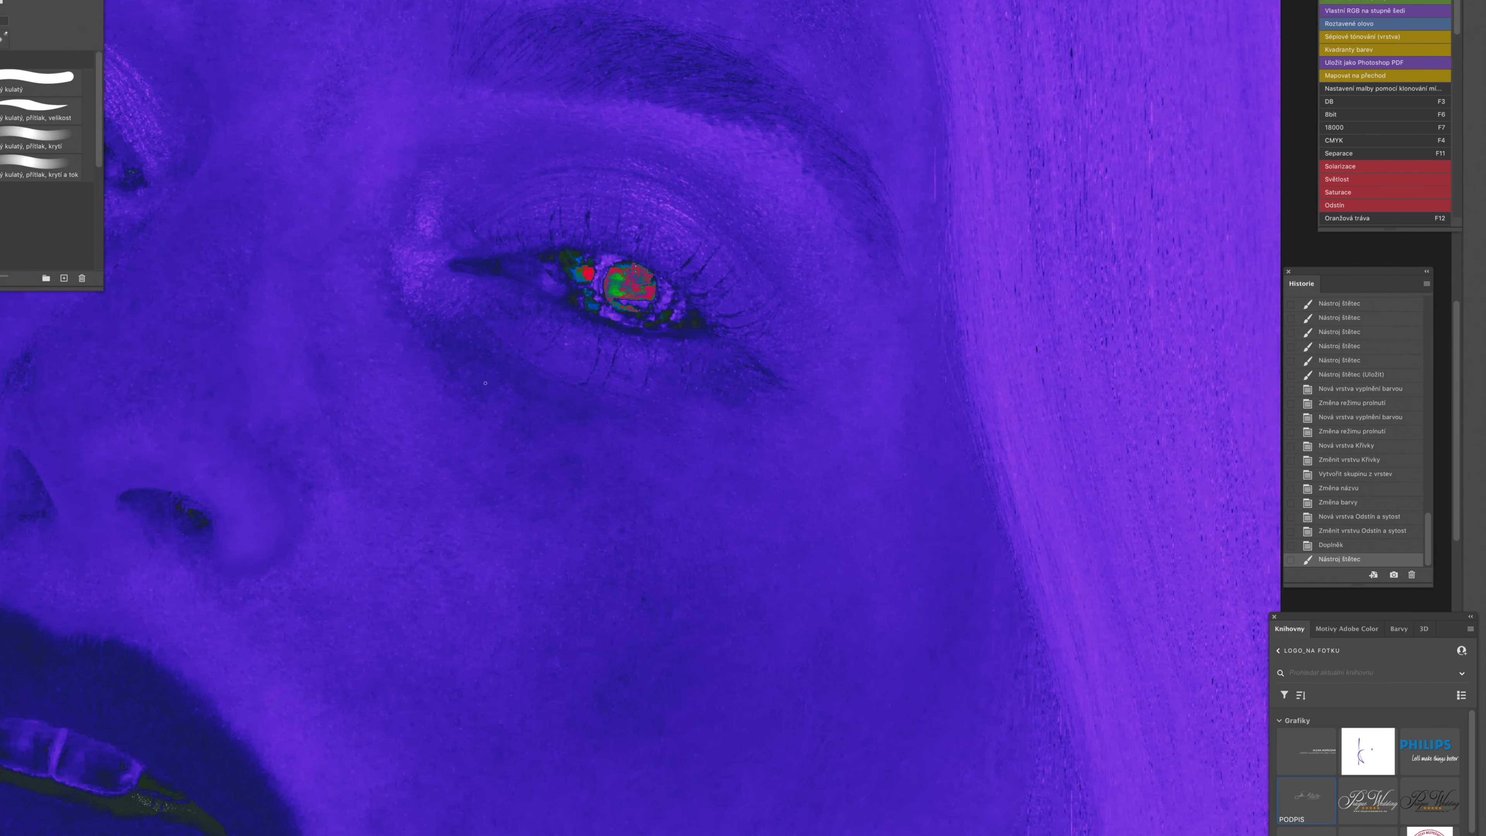
mouse_move(484, 399)
left_mouse_down()
mouse_move(504, 404)
mouse_move(492, 390)
left_mouse_up()
left_click(334, 387)
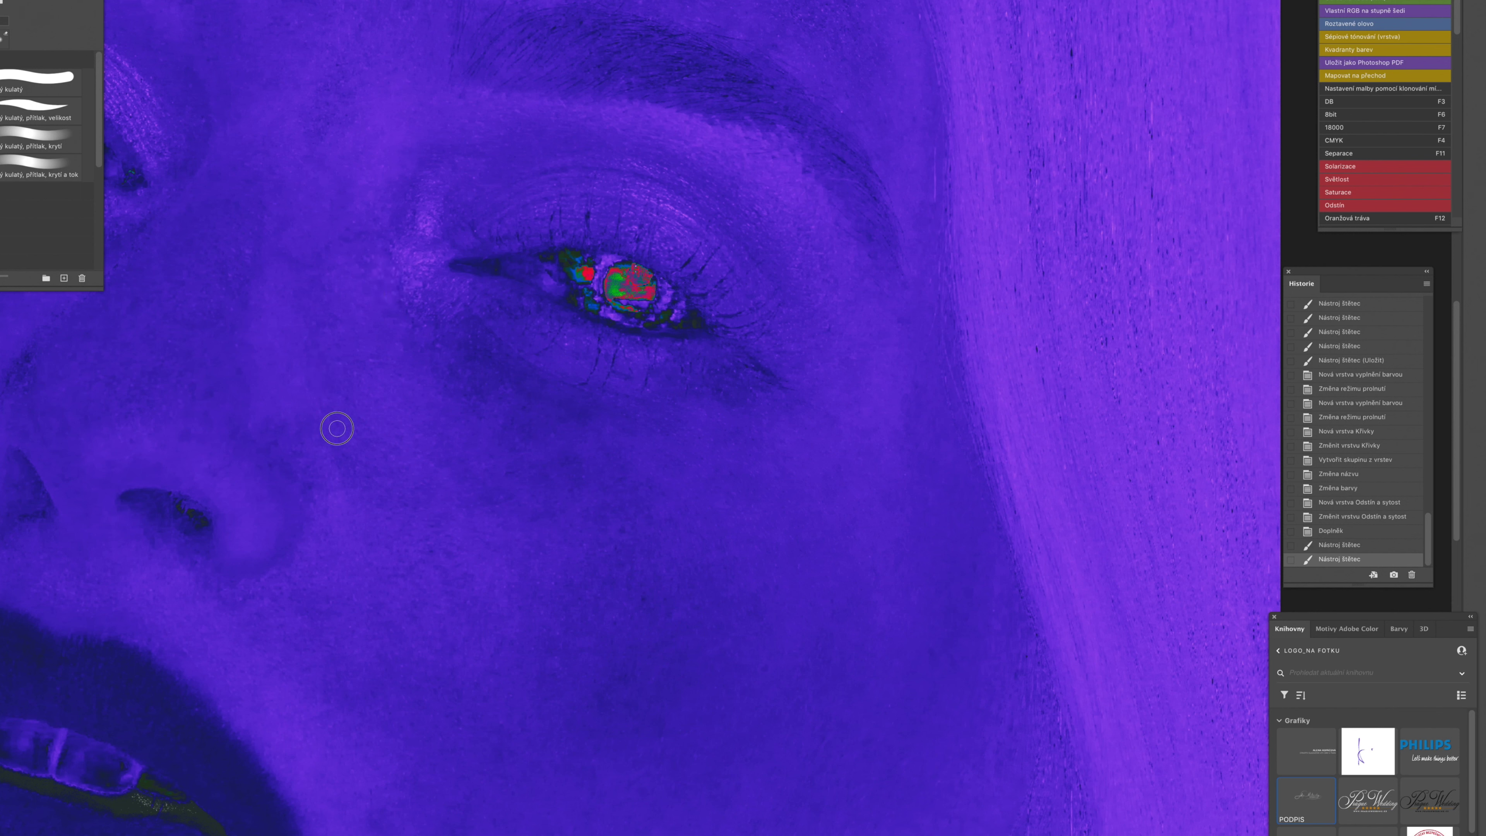
left_click(283, 474)
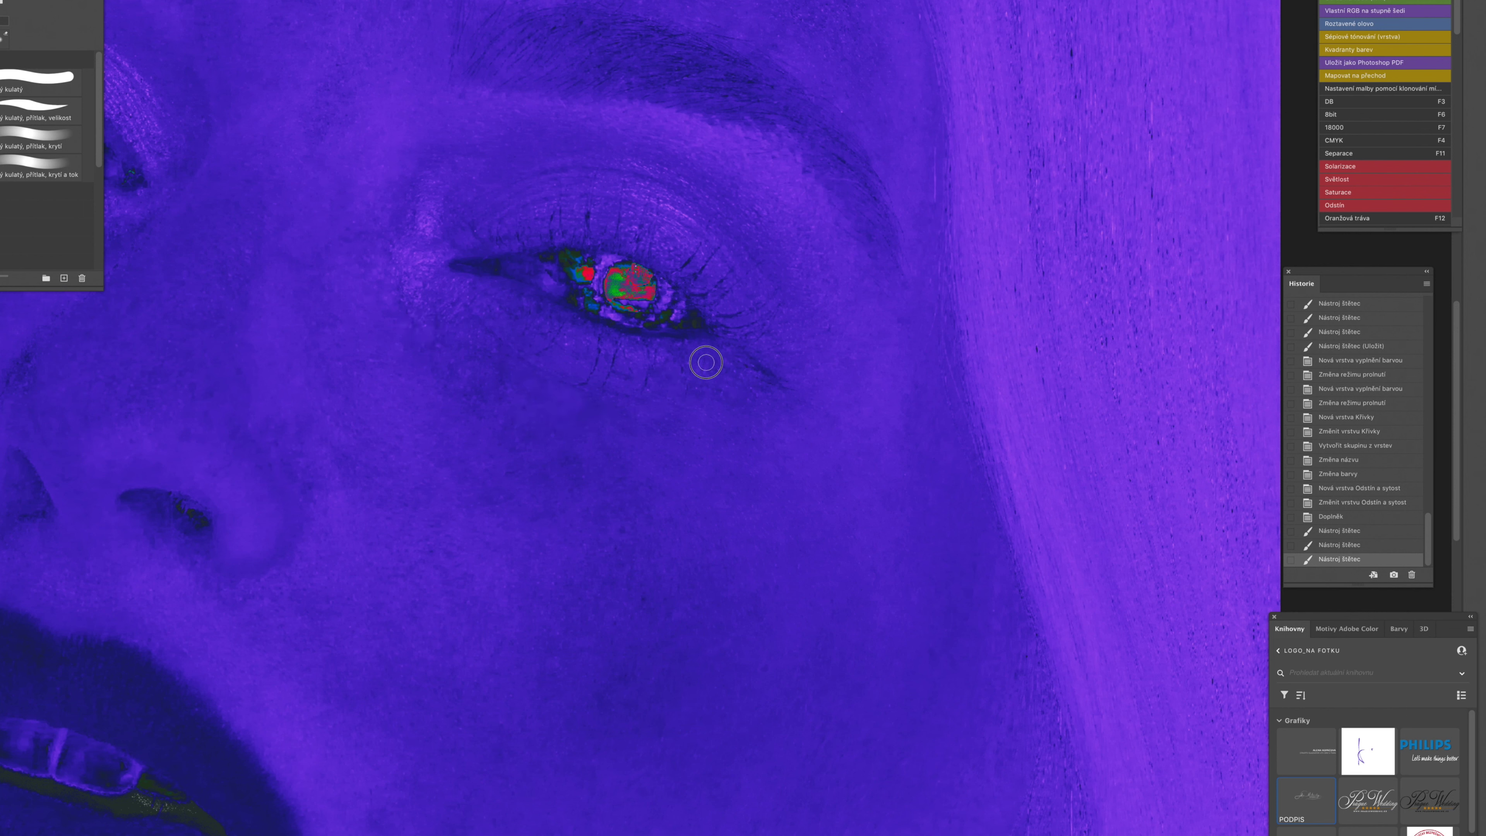
left_click_drag(394, 329, 429, 328)
left_click_drag(460, 387, 469, 400)
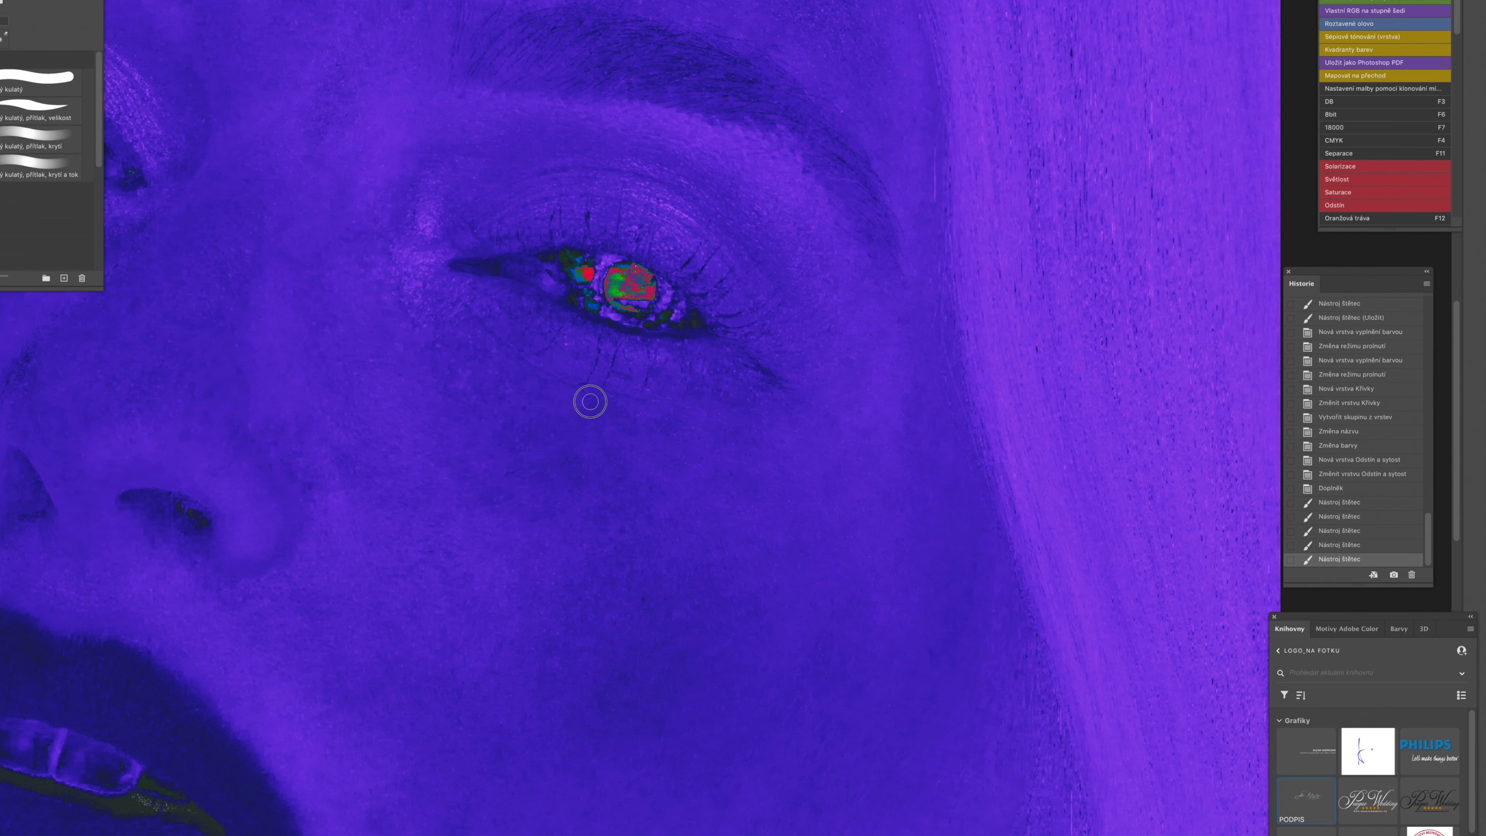
left_click_drag(597, 481, 582, 492)
left_click_drag(579, 477, 570, 450)
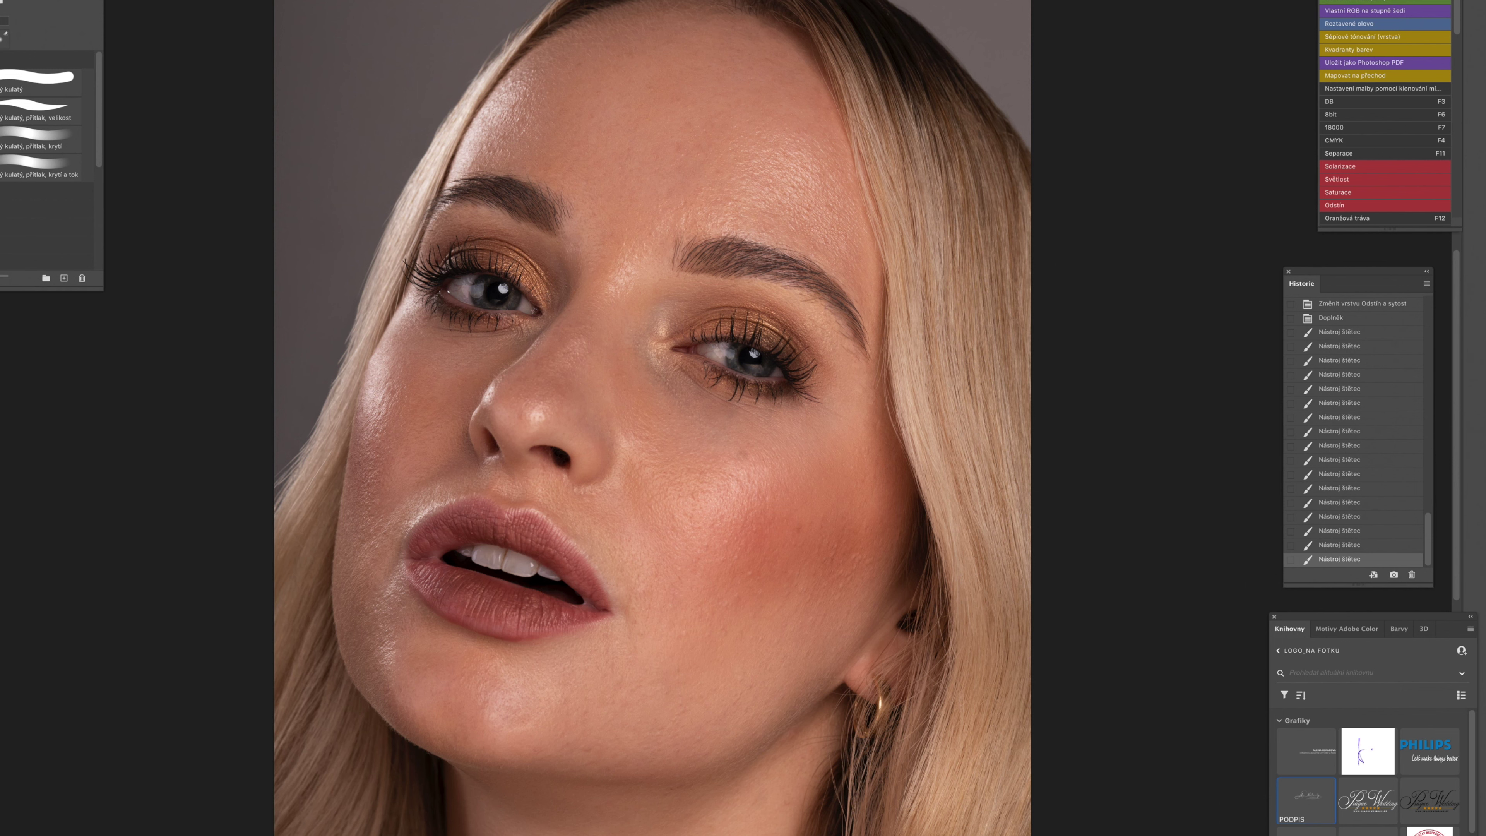
left_click(654, 325, "super")
key("super+plus")
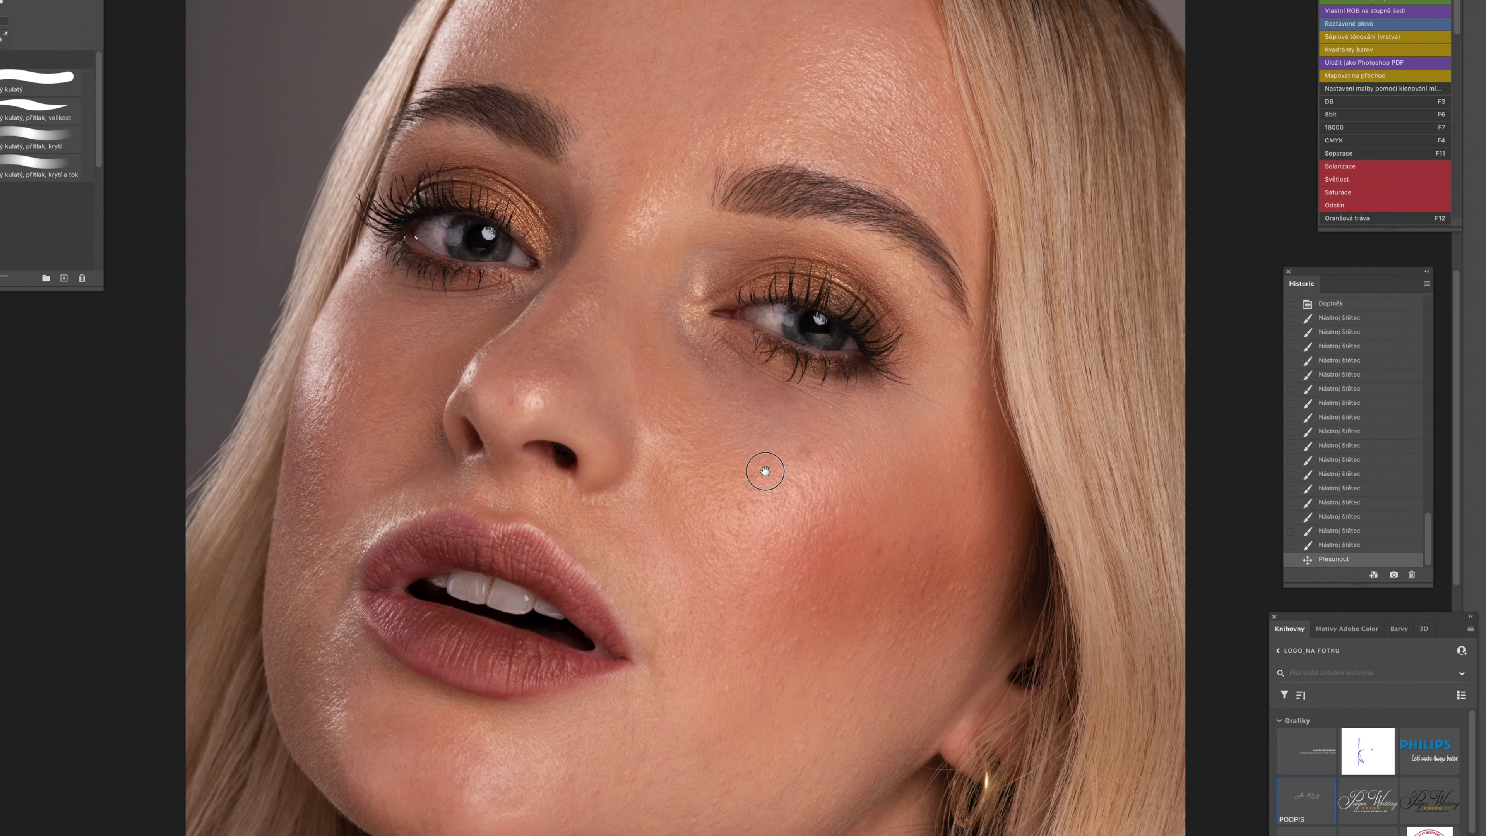
key("ctrl+bracketright")
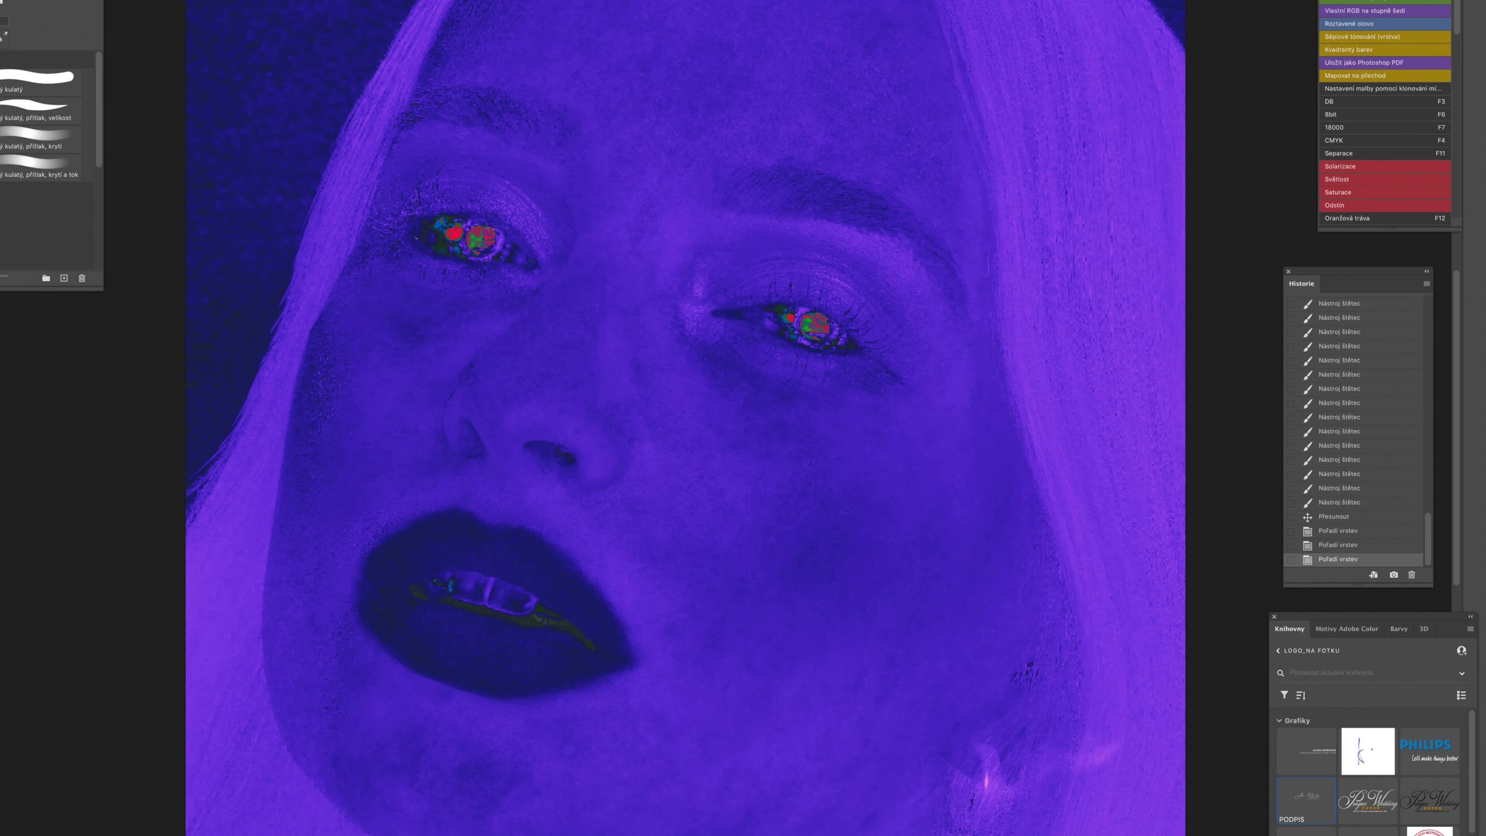
left_click(1361, 503)
Step: Move the selected layer up one position in the stack and add a Selective Color adjustment layer
key("super+bracketright")
key("ctrl+shift+z")
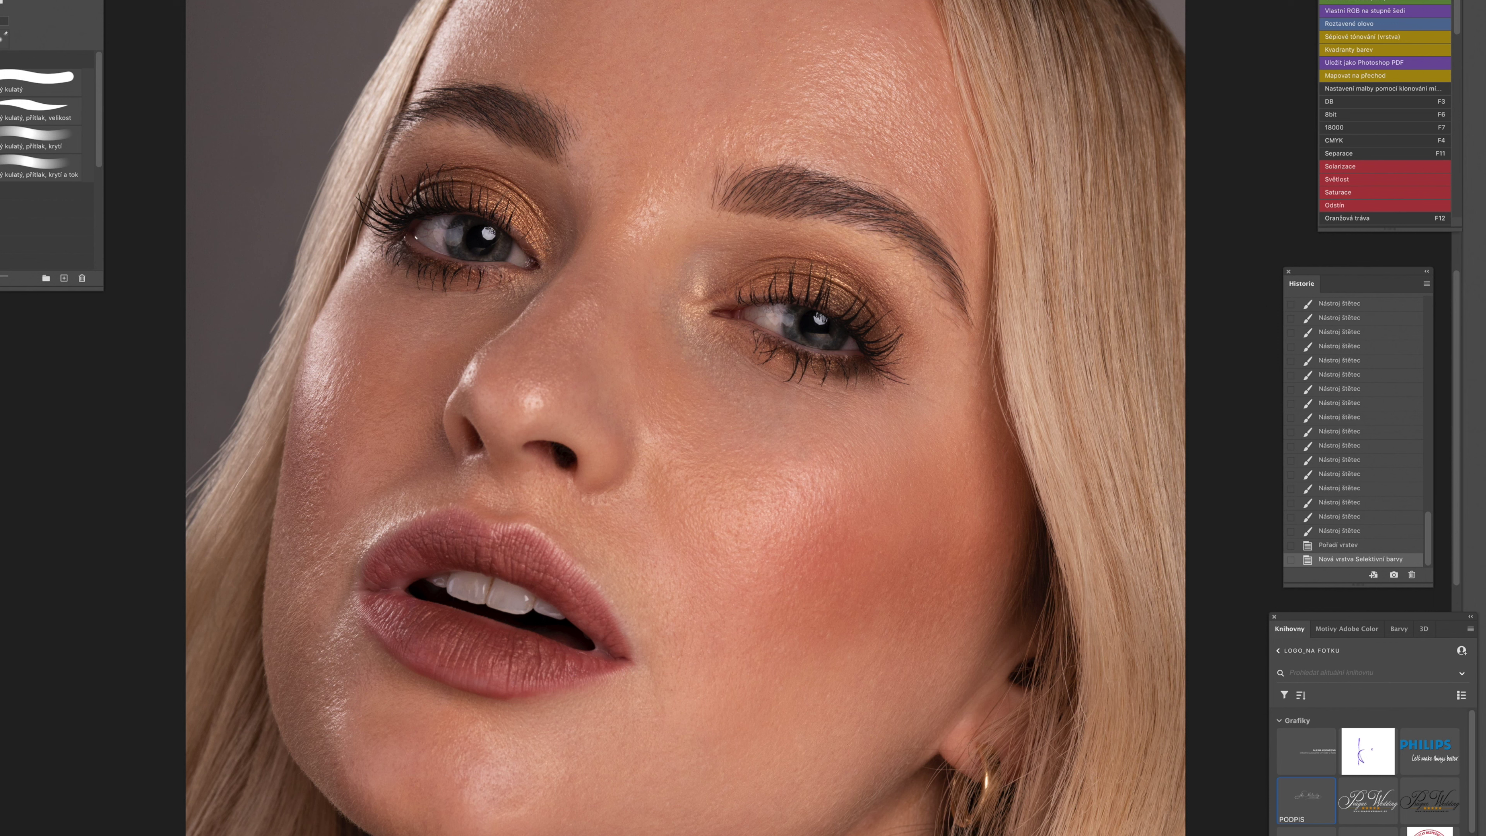
Step: Heal the remaining skin spots and the red veins in the white of the second eye with the healing brushes
key("j")
left_click(520, 731)
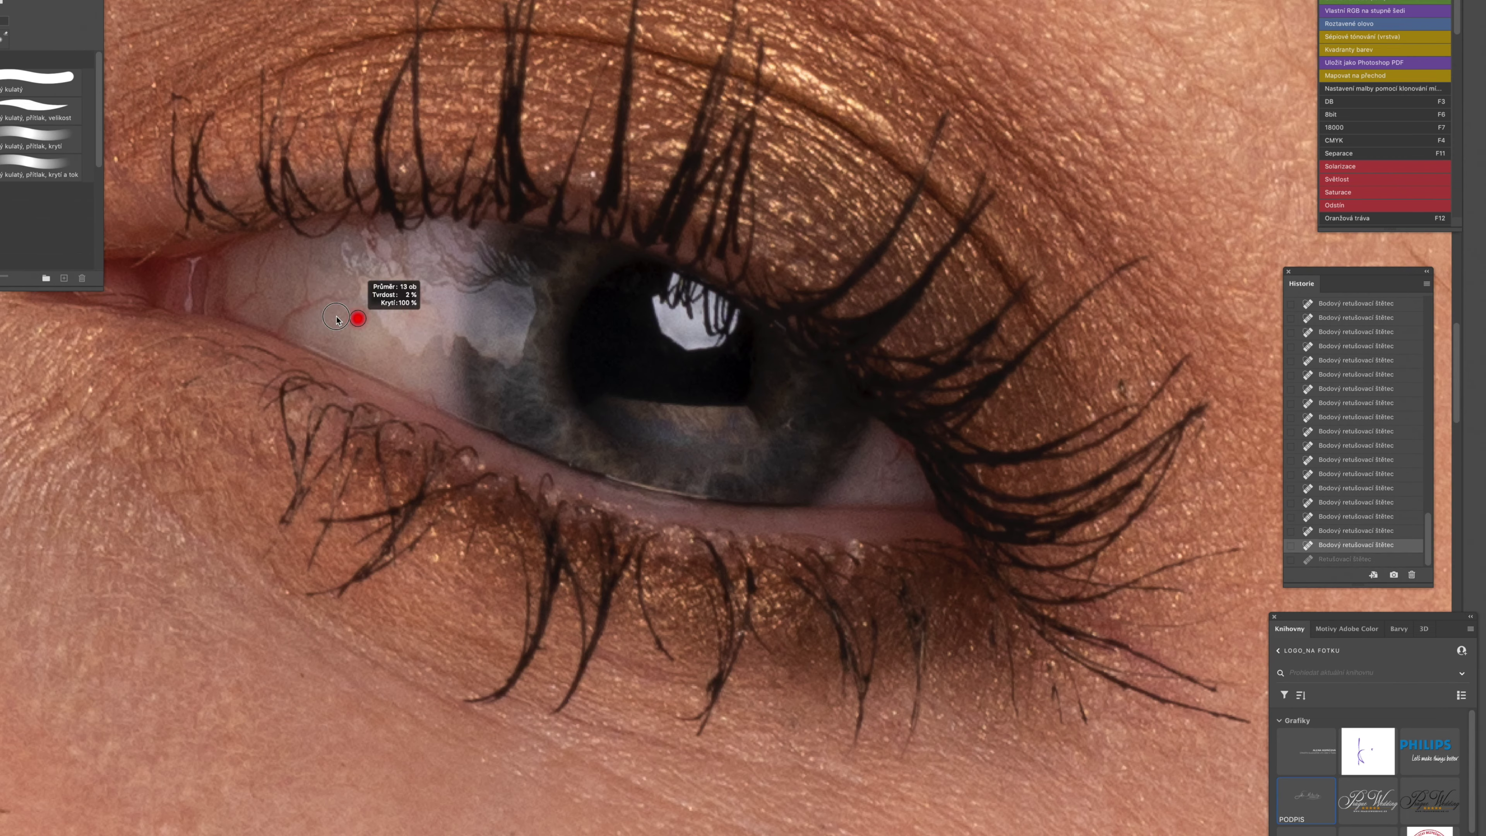
scroll(584, 501, "up", 2)
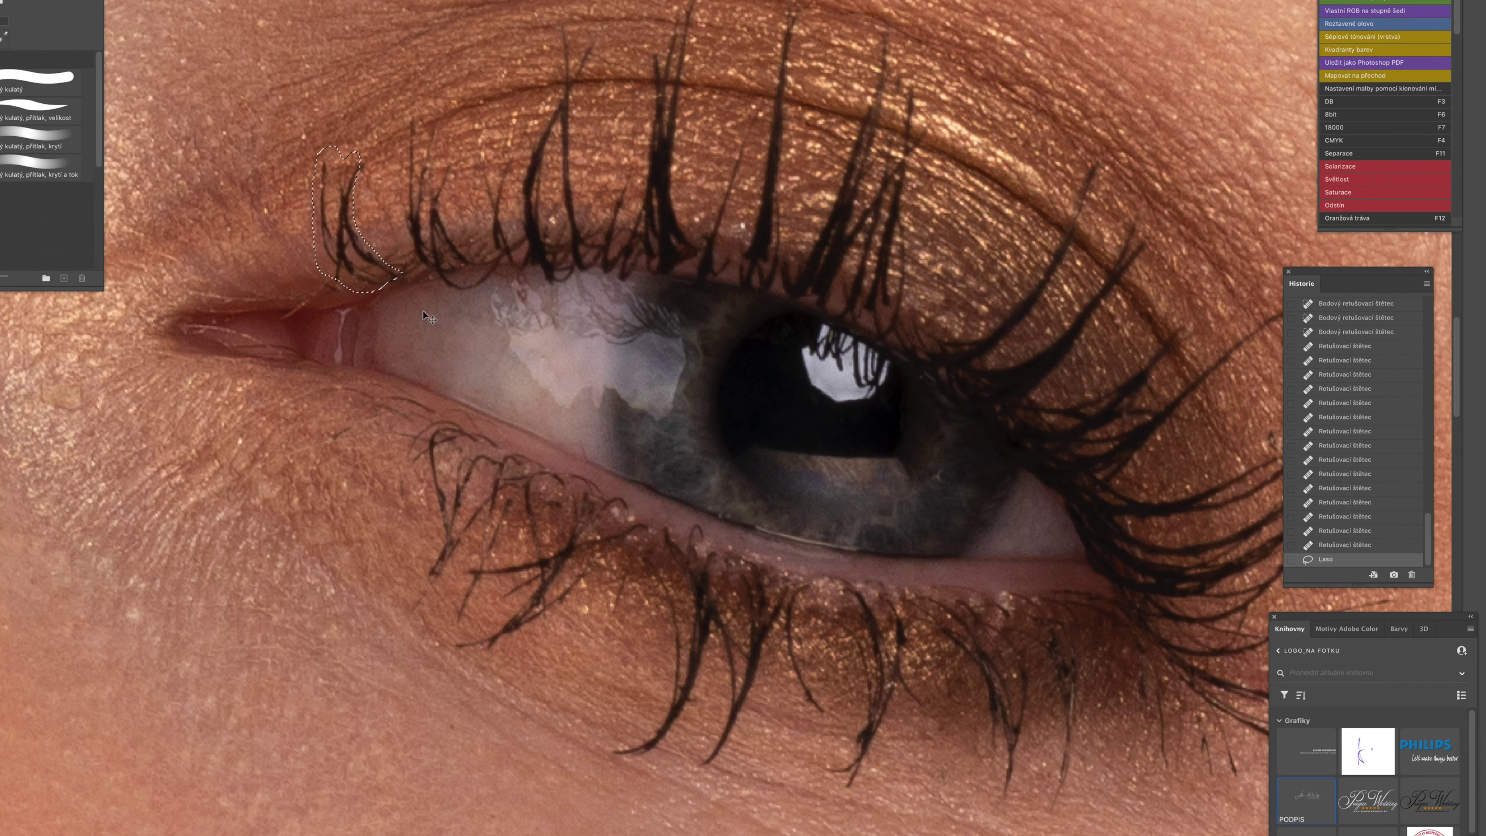
Step: Add new empty layers for hand-painted eyelashes and set the Brush to use Shape Dynamics
key("alt+shift+super+n")
key("alt+shift+super+n")
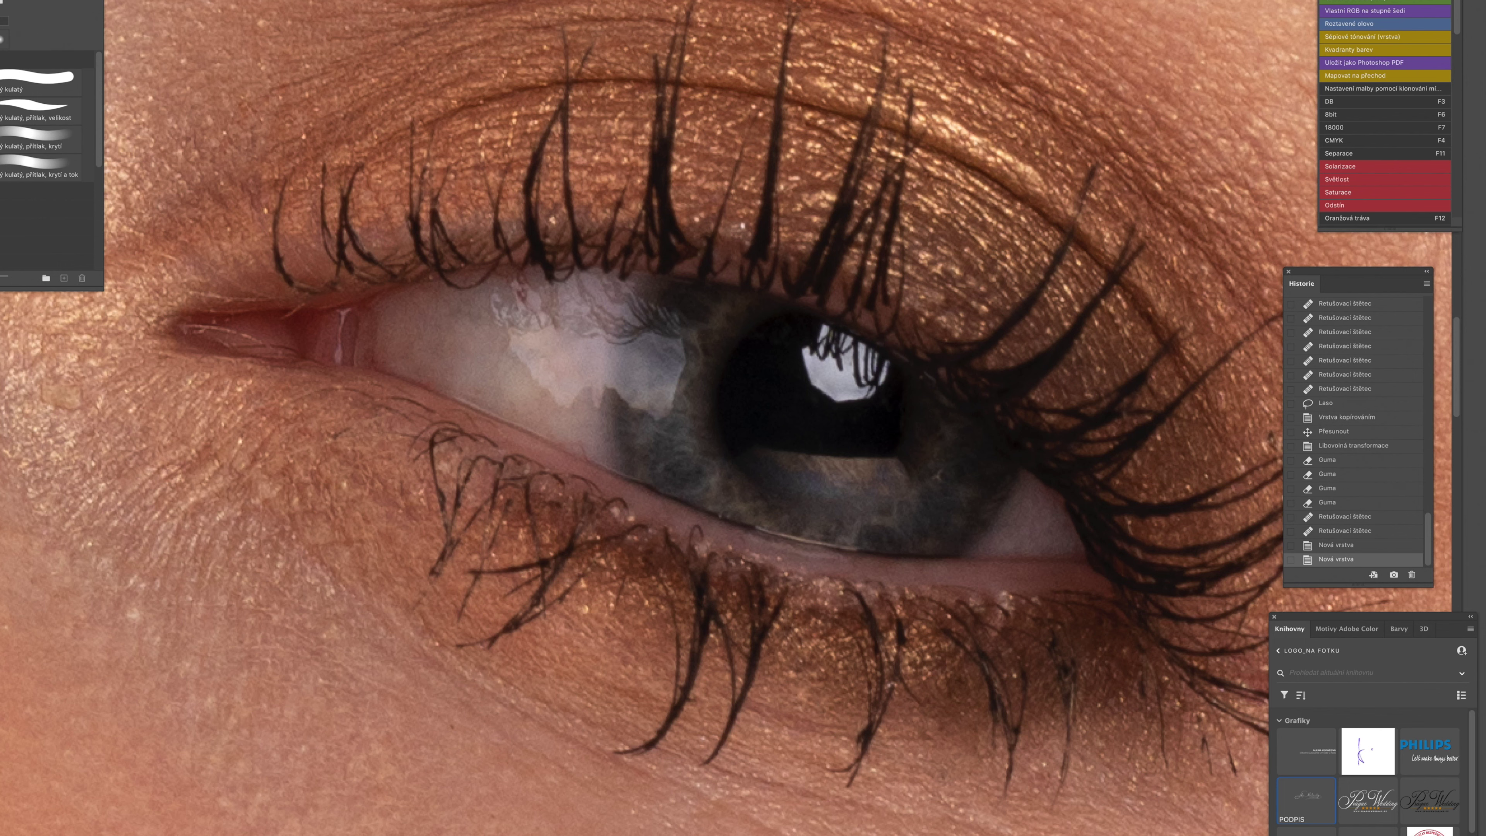
key("b")
key("F5")
left_click_drag(796, 596, 821, 714)
key("super+z")
key("super+z")
mouse_move(821, 574)
left_mouse_down()
mouse_move(696, 702)
mouse_move(813, 799)
left_mouse_up()
key("ctrl+z")
Step: Paint fine curved lower lashes near the inner corner of the second eye
left_click_drag(650, 527, 585, 638)
left_click_drag(430, 433, 345, 504)
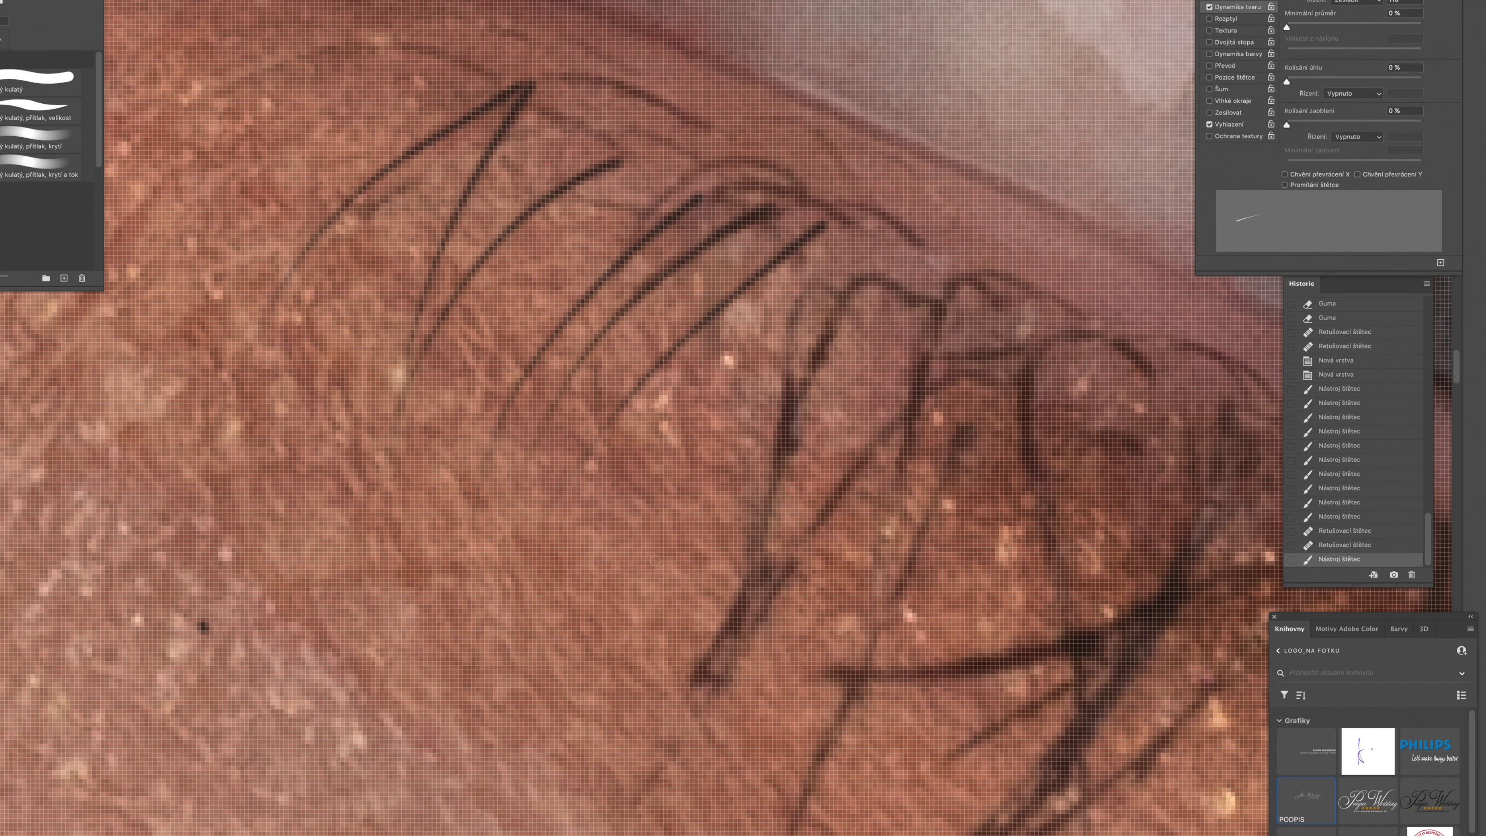
left_click_drag(726, 246, 684, 352)
left_click_drag(556, 140, 515, 193)
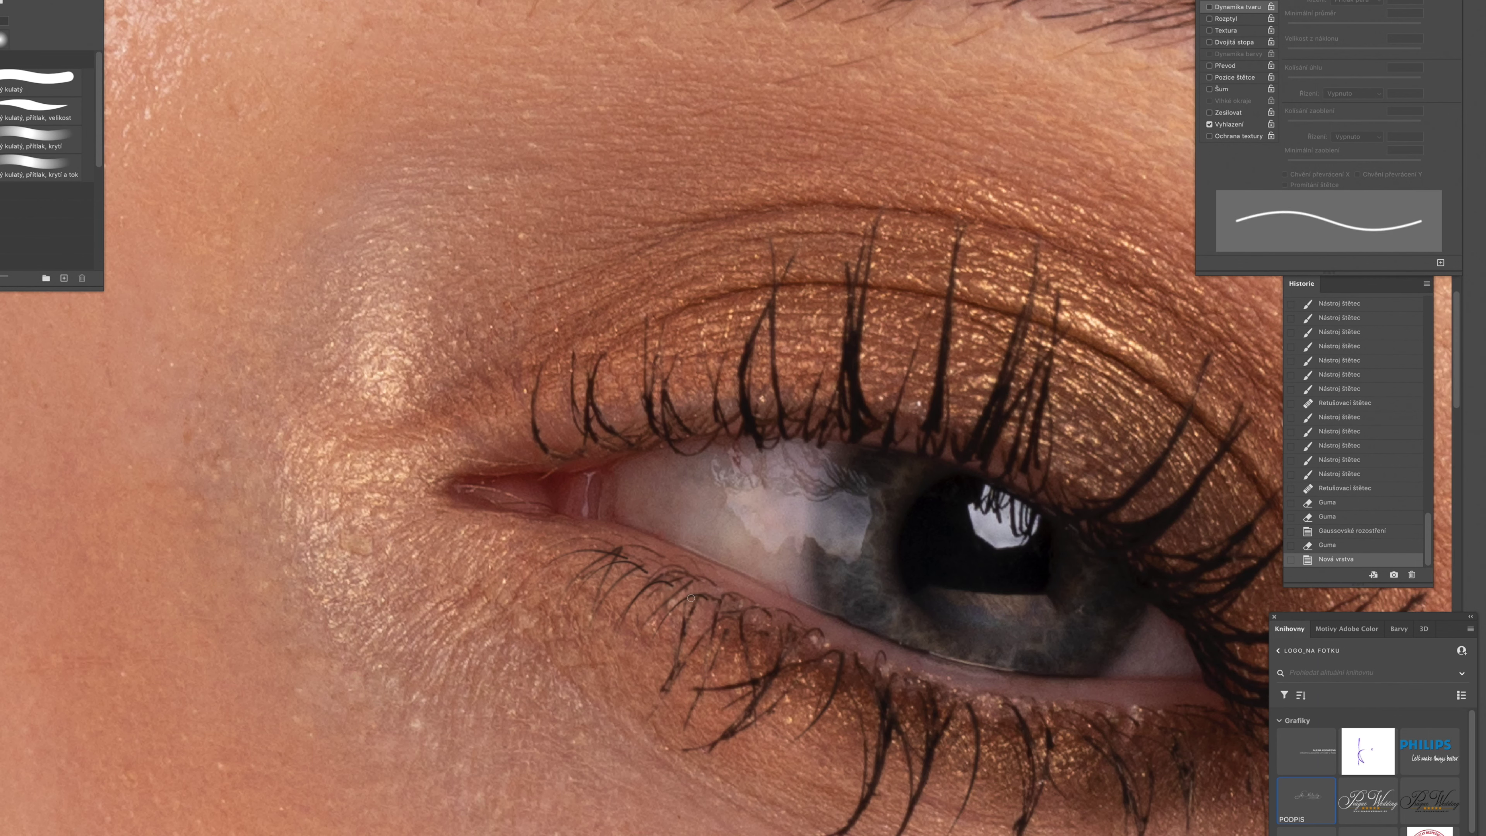
Step: Paint further lower lashes sweeping from the lash line toward the inner corner of the second eye
key("ctrl+z")
left_click_drag(754, 602, 624, 682)
left_click_drag(675, 574, 584, 653)
left_click_drag(694, 586, 552, 607)
left_click_drag(643, 560, 528, 606)
key("e")
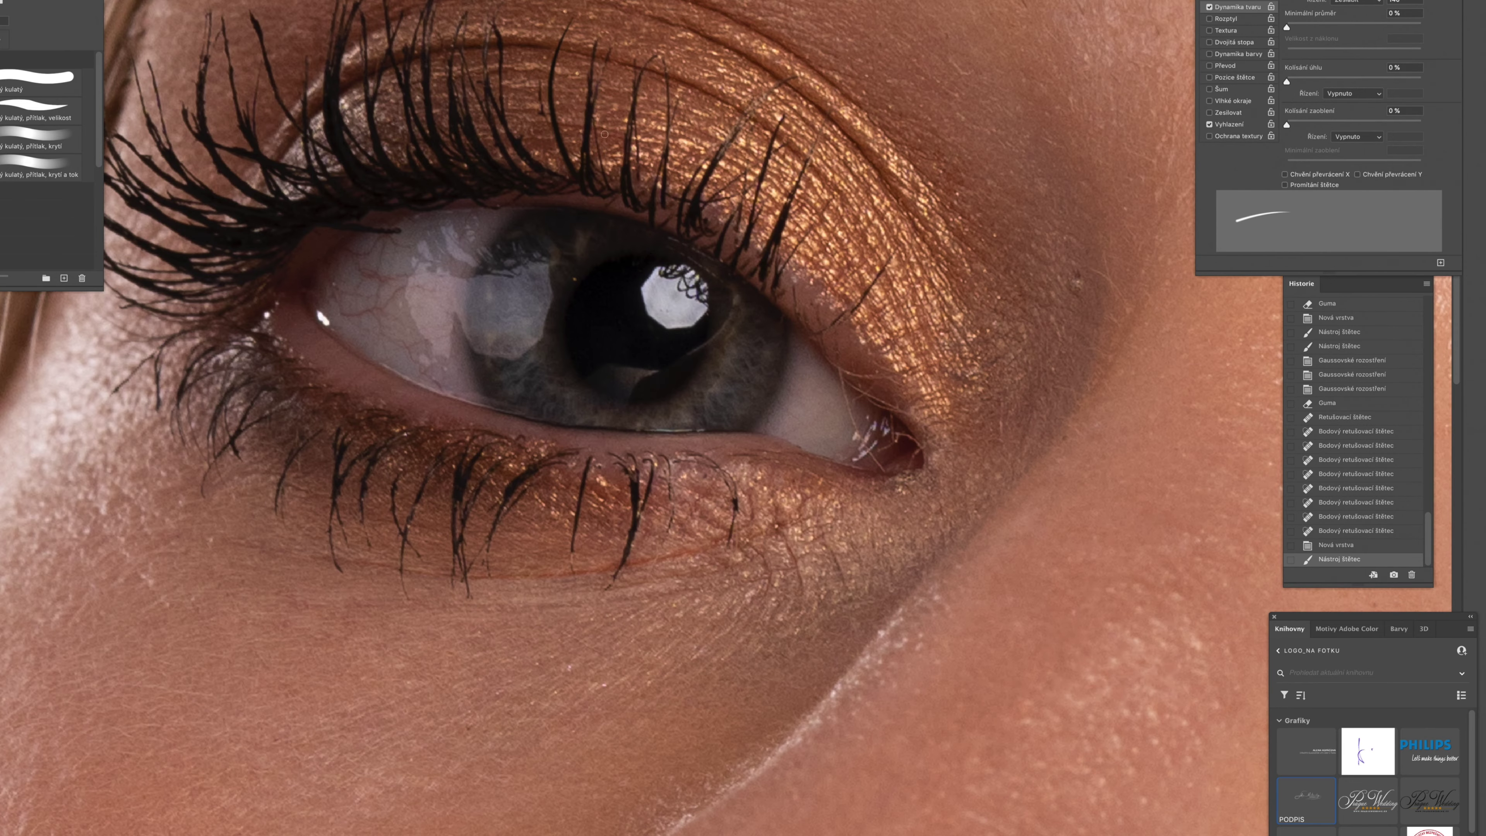
Step: Paint extra upper and lower lashes on the first eye and soften them with the Gaussian Blur filter
left_click_drag(565, 178, 529, 48)
left_click_drag(793, 306, 810, 146)
mouse_move(794, 307)
left_mouse_down()
mouse_move(887, 165)
mouse_move(941, 217)
left_mouse_up()
left_click_drag(572, 457, 530, 572)
left_click_drag(676, 456, 711, 546)
left_click_drag(756, 455, 797, 555)
key("ctrl+super+f")
Step: Heal the skin at the inner corner of the first eye and paint long upper lashes there on a new layer
key("j")
left_click_drag(838, 372, 882, 397)
key("b")
key("shift+super+n")
mouse_move(832, 325)
left_mouse_down()
mouse_move(895, 259)
mouse_move(926, 284)
left_mouse_up()
key("Return")
left_click_drag(834, 364, 965, 334)
Step: Soften the new inner-corner lashes with two passes of Gaussian Blur and thin them with the Eraser
key("ctrl+super+f")
key("ctrl+super+f")
key("e")
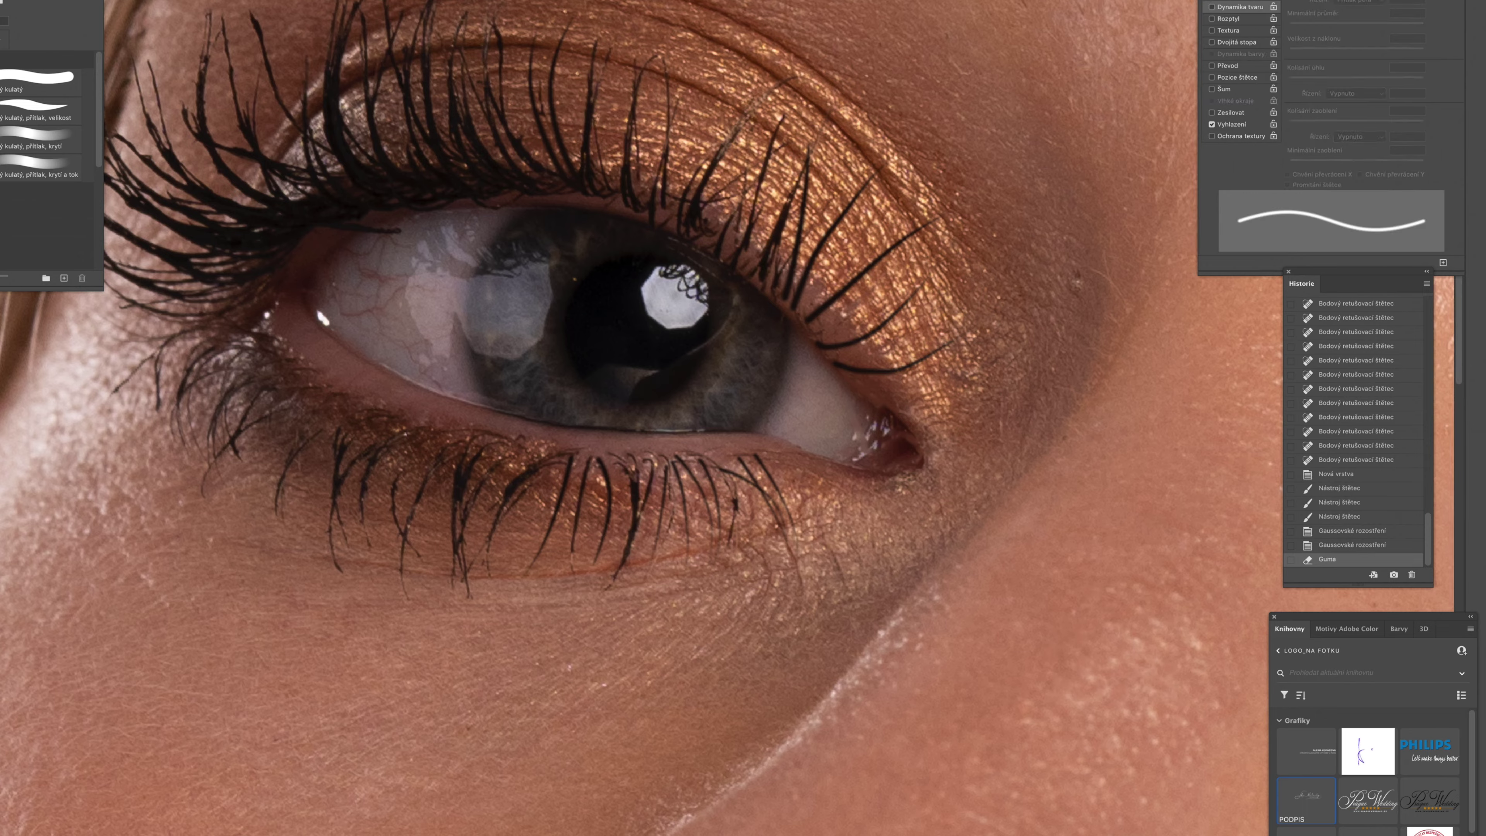
key("j")
scroll(728, 418, "left", 3)
left_click_drag(775, 556, 740, 568)
key("super+z")
key("super+z")
key("super+z")
key("super+z")
key("super+z")
key("e")
key("super+z")
key("super+shift+z")
Step: Remove the red veins from the white of the first eye with the Healing Brush and Clone Stamp
key("j")
scroll(418, 176, "down", 5)
scroll(298, 229, "up", 6)
mouse_move(533, 399)
left_mouse_down()
mouse_move(561, 418)
mouse_move(505, 382)
left_mouse_up()
left_click_drag(541, 487, 622, 563)
left_click_drag(452, 439, 488, 443)
left_click(529, 374)
left_click_drag(551, 304, 510, 302)
left_click_drag(510, 302, 478, 298)
key("s")
key("j")
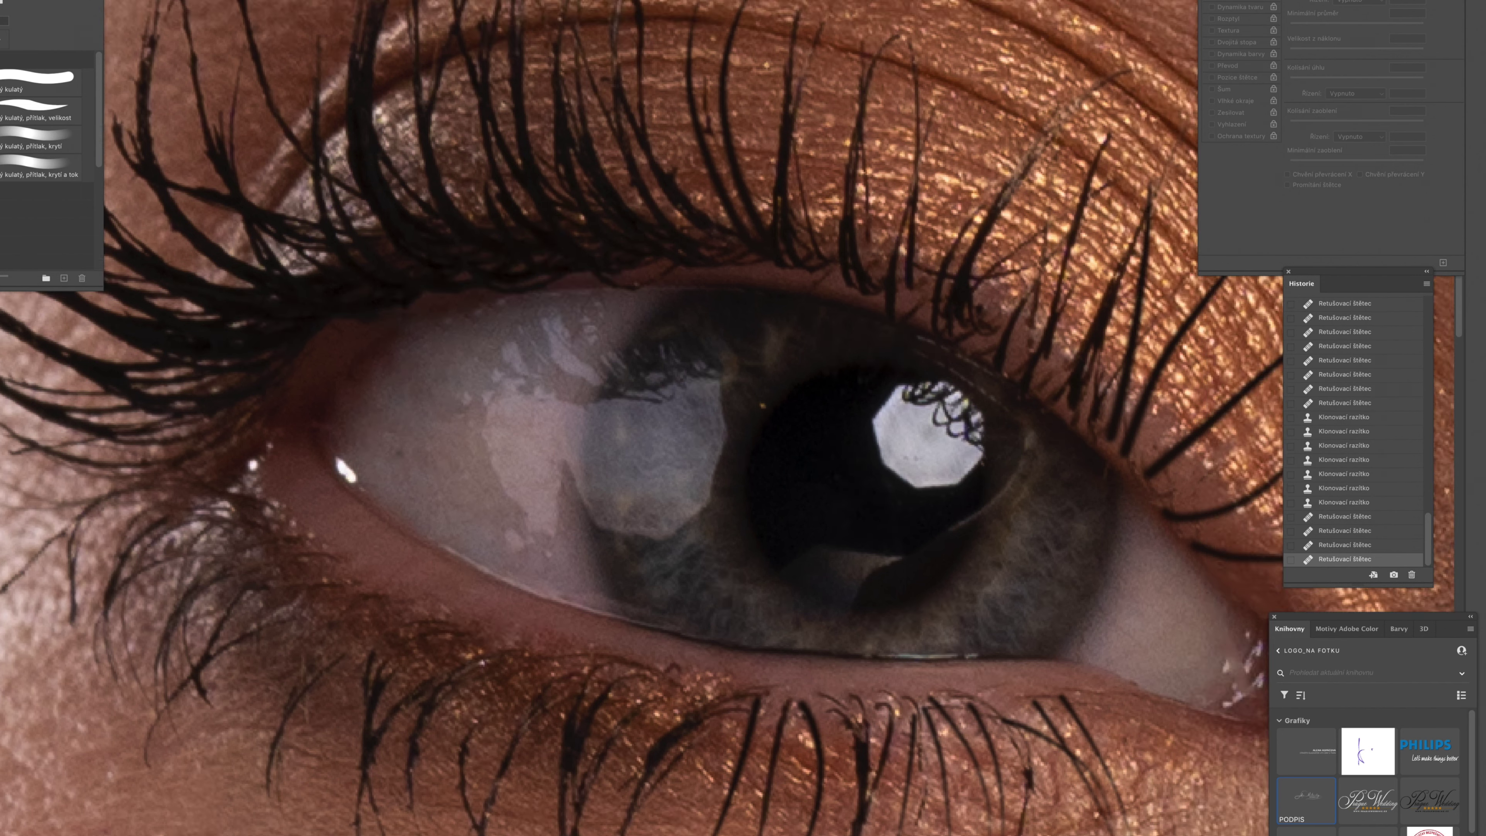
Step: Save the file, paint fine strokes over the first eye's upper iris on a new layer, blur and partly erase them, and adjust the layer opacity
key("super+s")
key("super+alt+shift+n")
key("b")
left_click_drag(729, 330, 686, 428)
left_click_drag(757, 337, 710, 441)
key("ctrl+super+f")
key("ctrl+super+f")
key("ctrl+super+f")
key("ctrl+0")
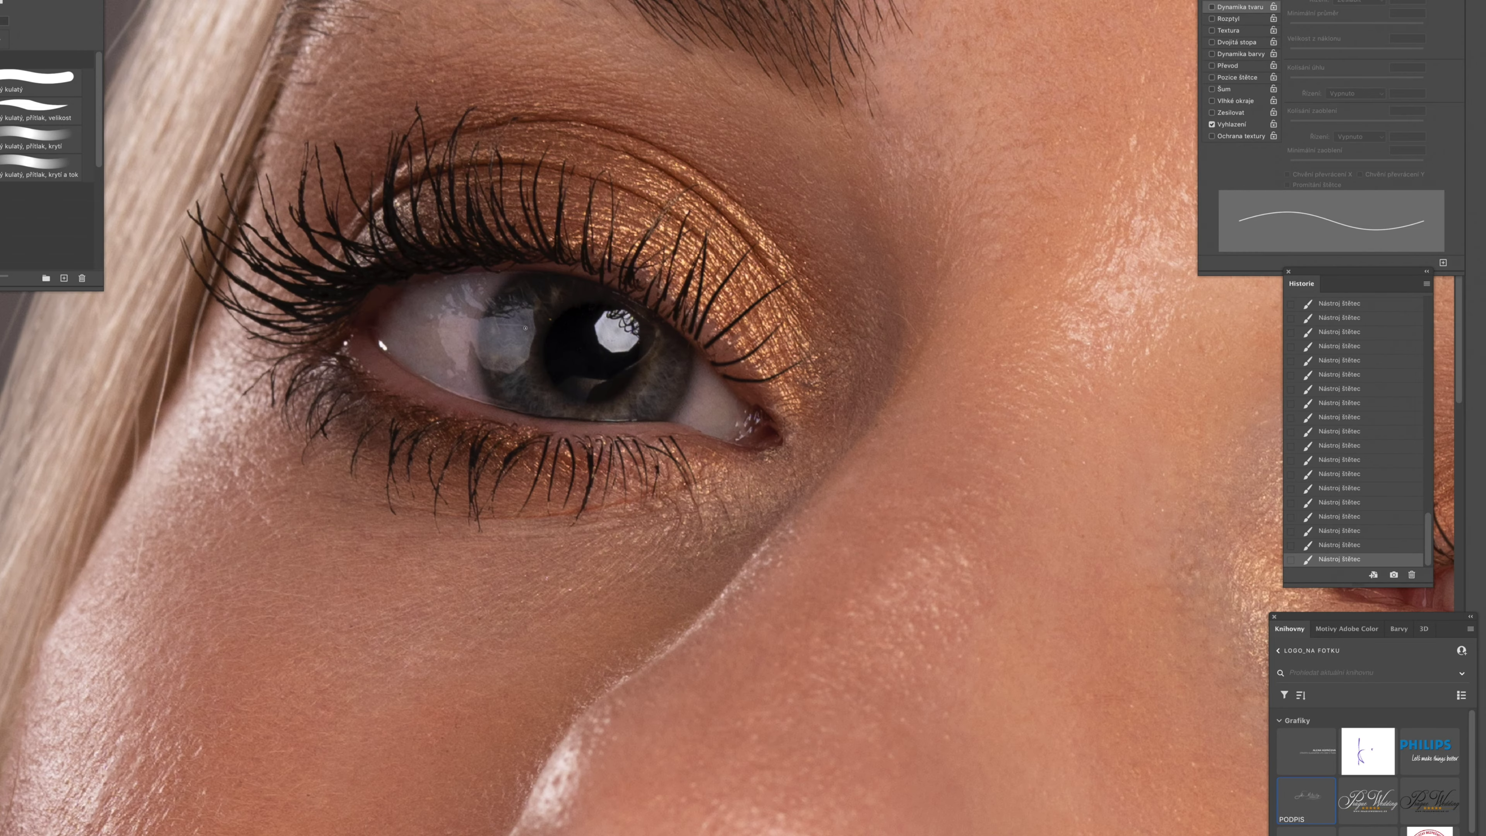
left_click_drag(527, 357, 486, 331)
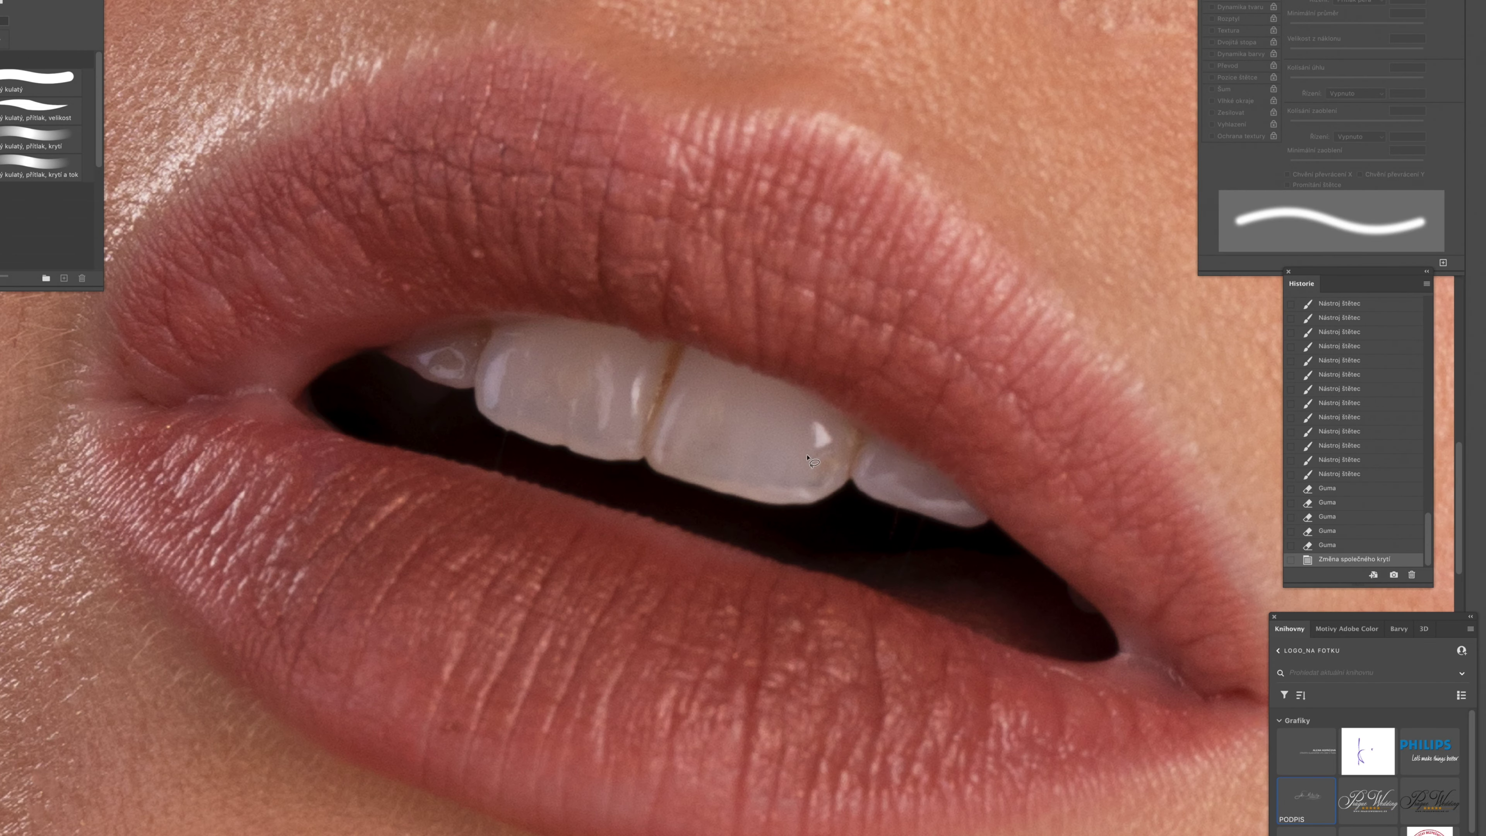
Step: Select the teeth with the Lasso, remove their yellow tint with a Hue/Saturation layer, and refine its mask along the tooth edges
key("l")
mouse_move(857, 425)
left_mouse_down()
mouse_move(477, 324)
mouse_move(858, 426)
left_mouse_up()
left_click_drag(574, 491, 604, 489)
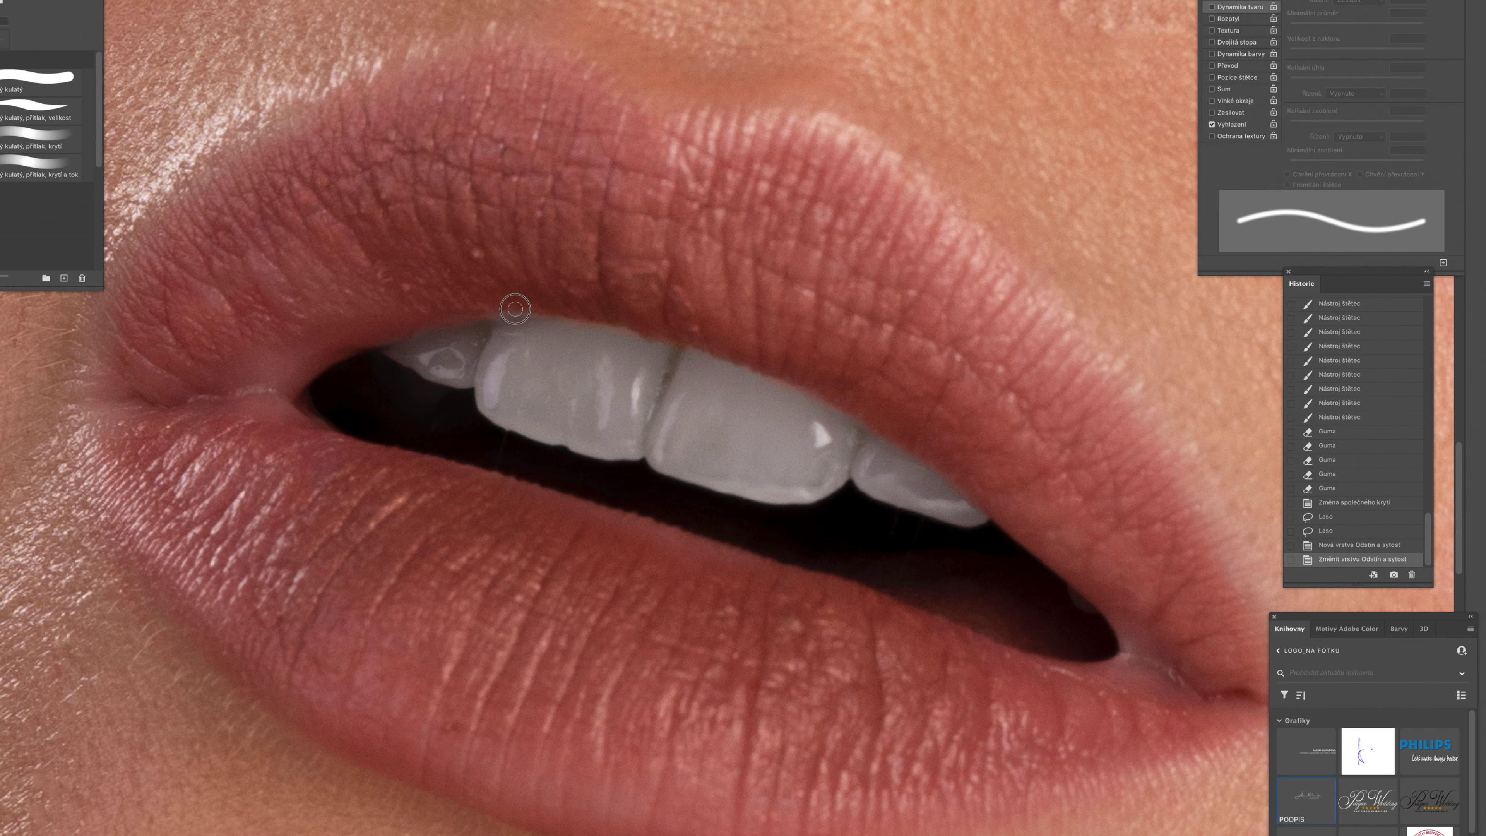
left_click_drag(515, 309, 667, 345)
left_click(679, 349)
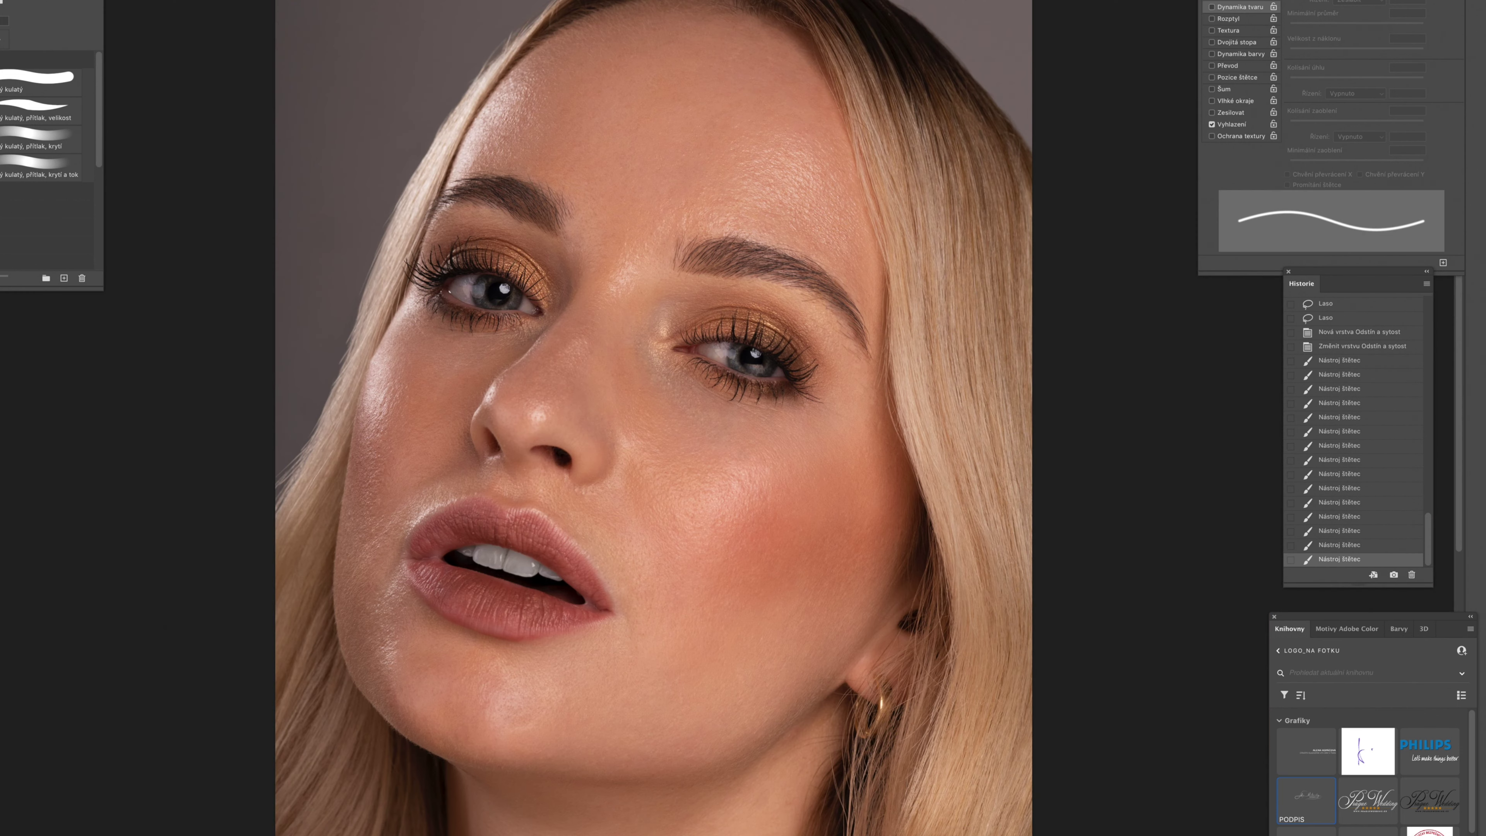
Step: Group the layers and heal small flaws around the lips with the Spot Healing Brush
key("ctrl+g")
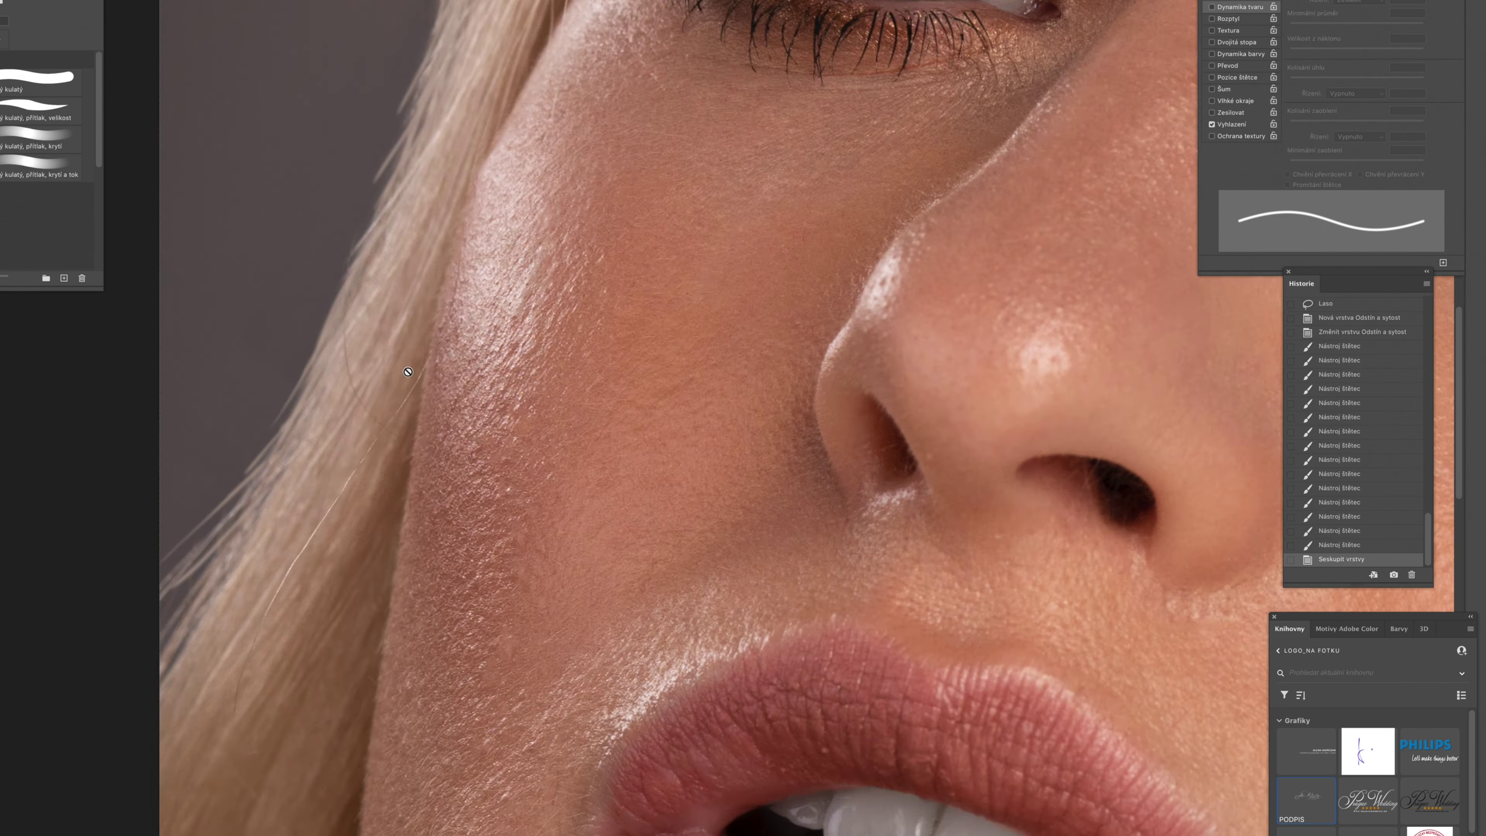
scroll(659, 545, "up", 3)
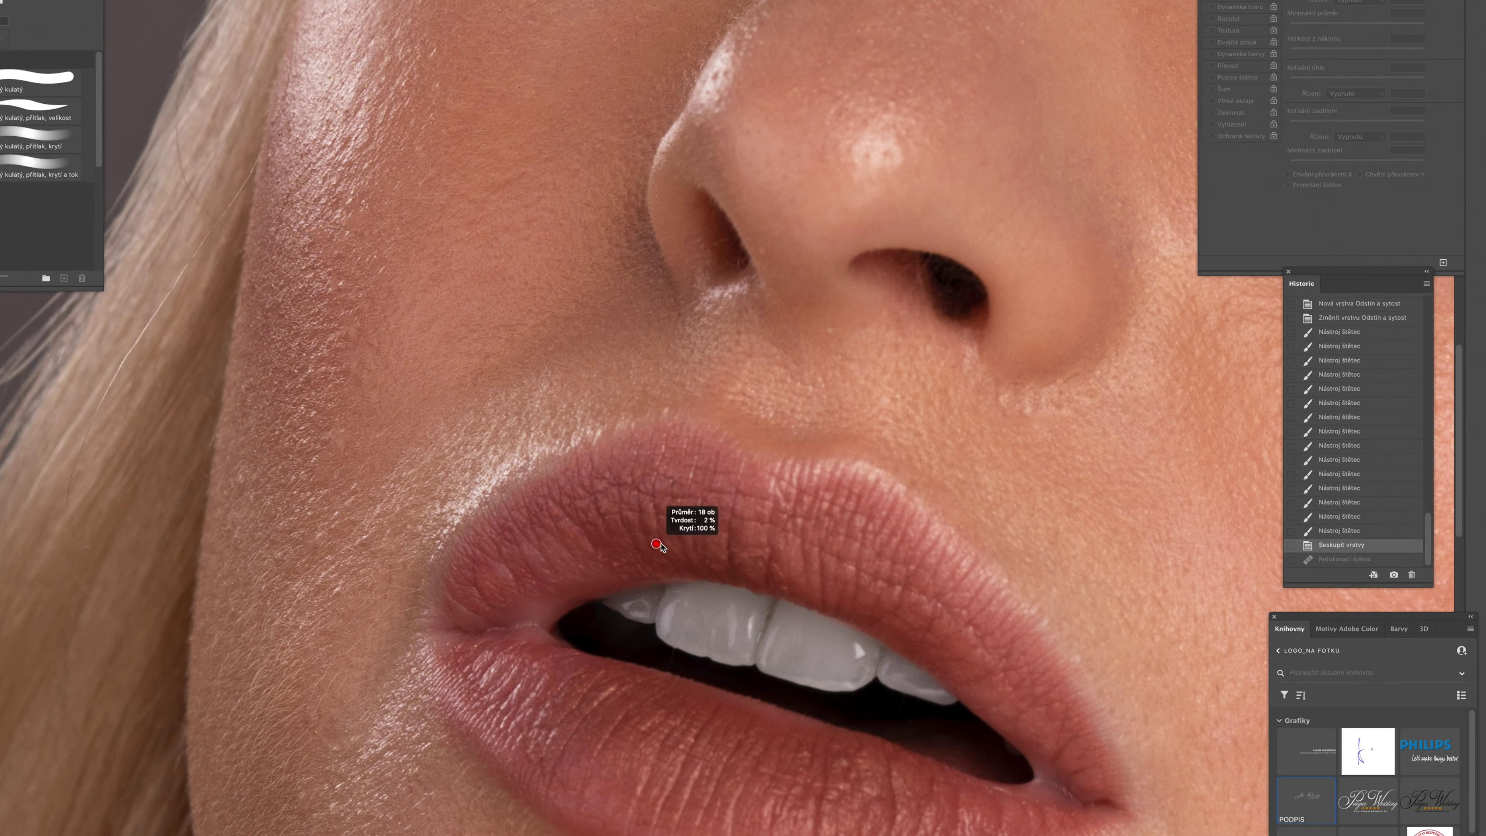
left_click_drag(658, 545, 705, 489)
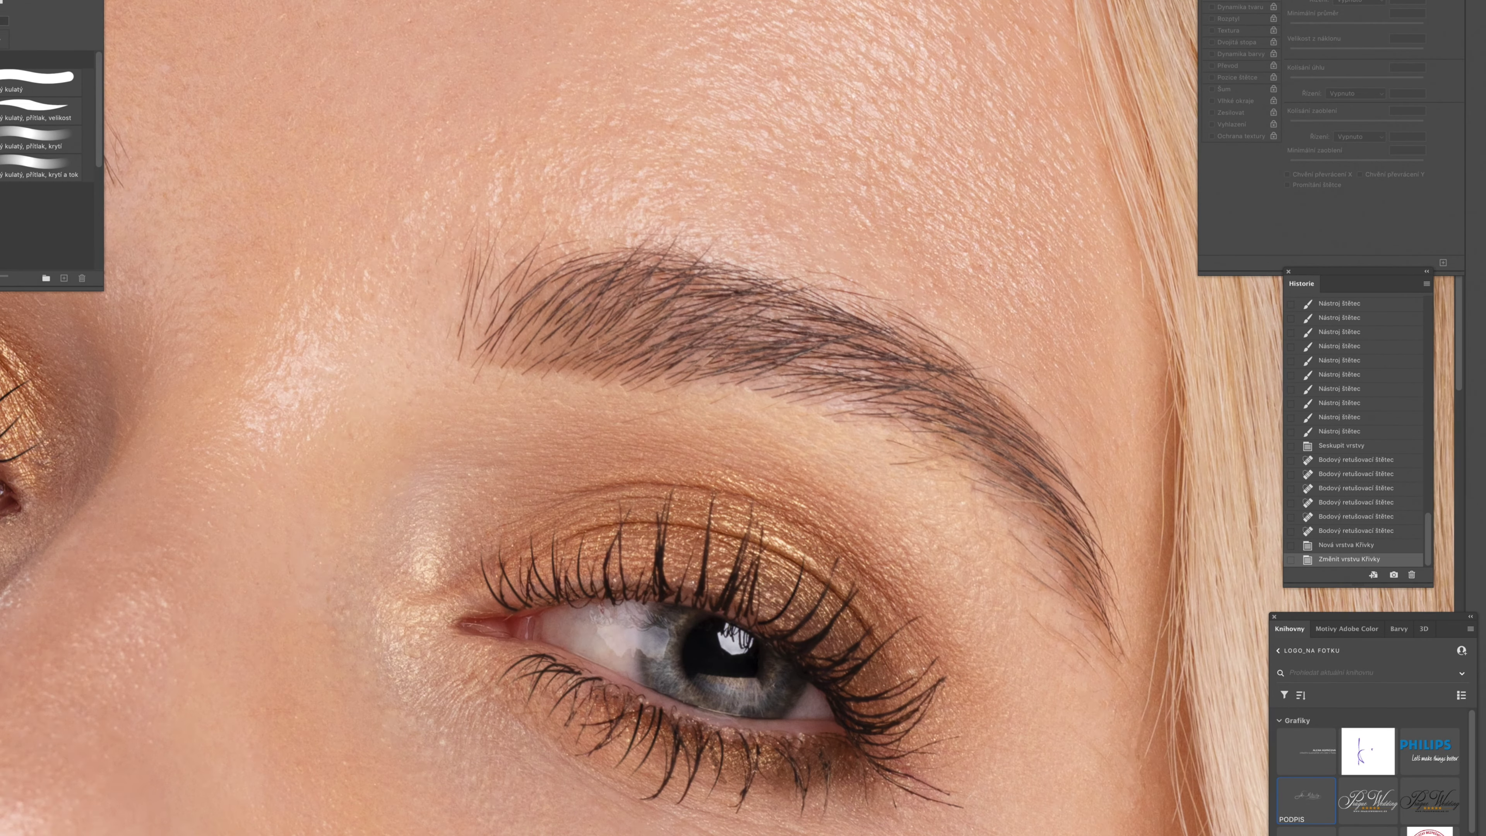
Step: Add a brightening Curves layer, invert its mask, and reveal it over the whites of both eyes with the Brush
key("b")
left_click_drag(837, 691, 784, 743)
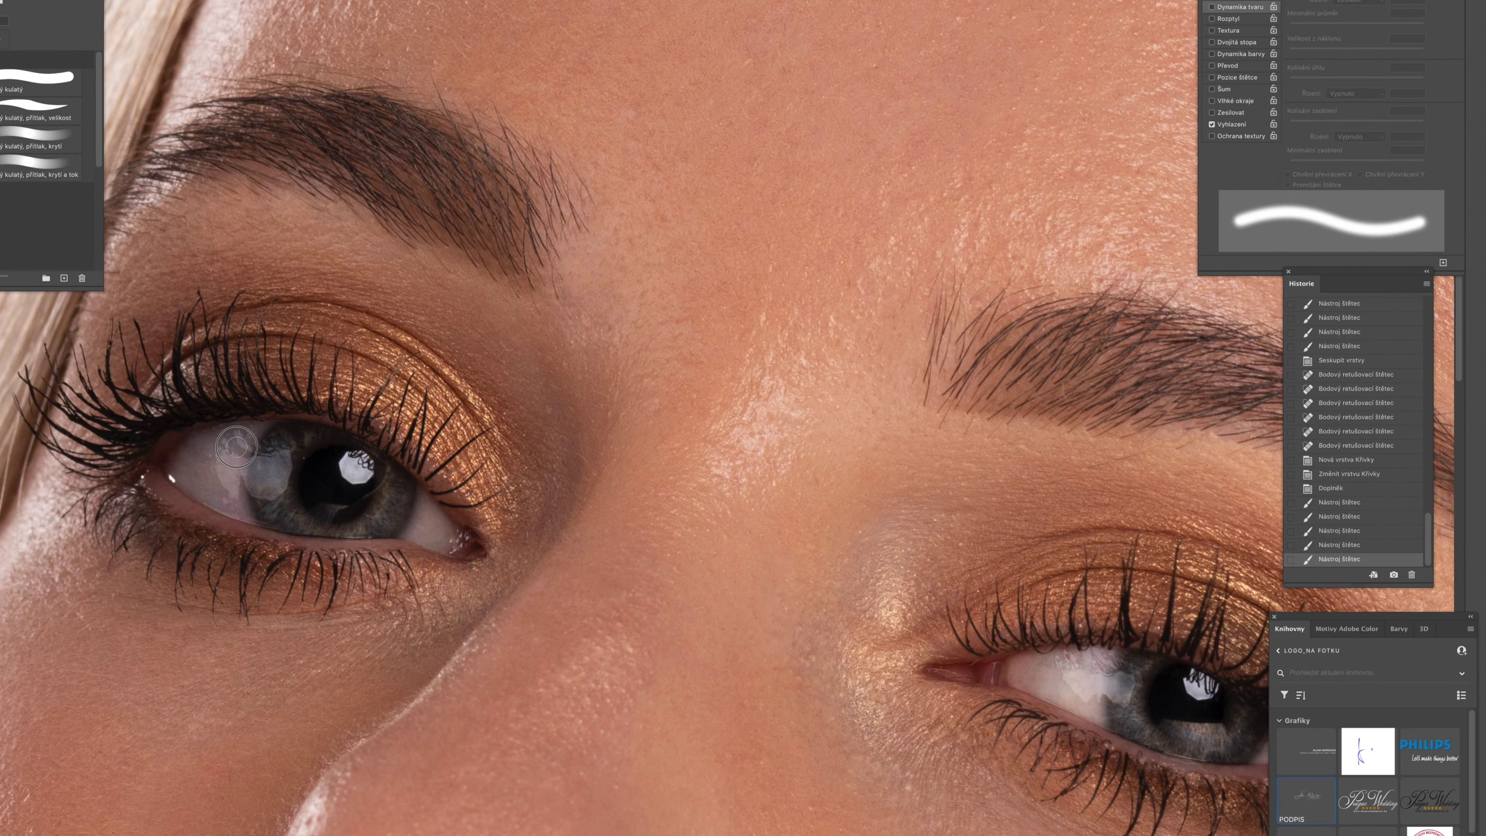
mouse_move(257, 422)
left_mouse_down()
mouse_move(193, 484)
mouse_move(216, 457)
mouse_move(176, 473)
left_mouse_up()
mouse_move(424, 511)
left_mouse_down()
mouse_move(432, 548)
mouse_move(422, 521)
left_mouse_up()
left_click_drag(262, 474, 261, 487)
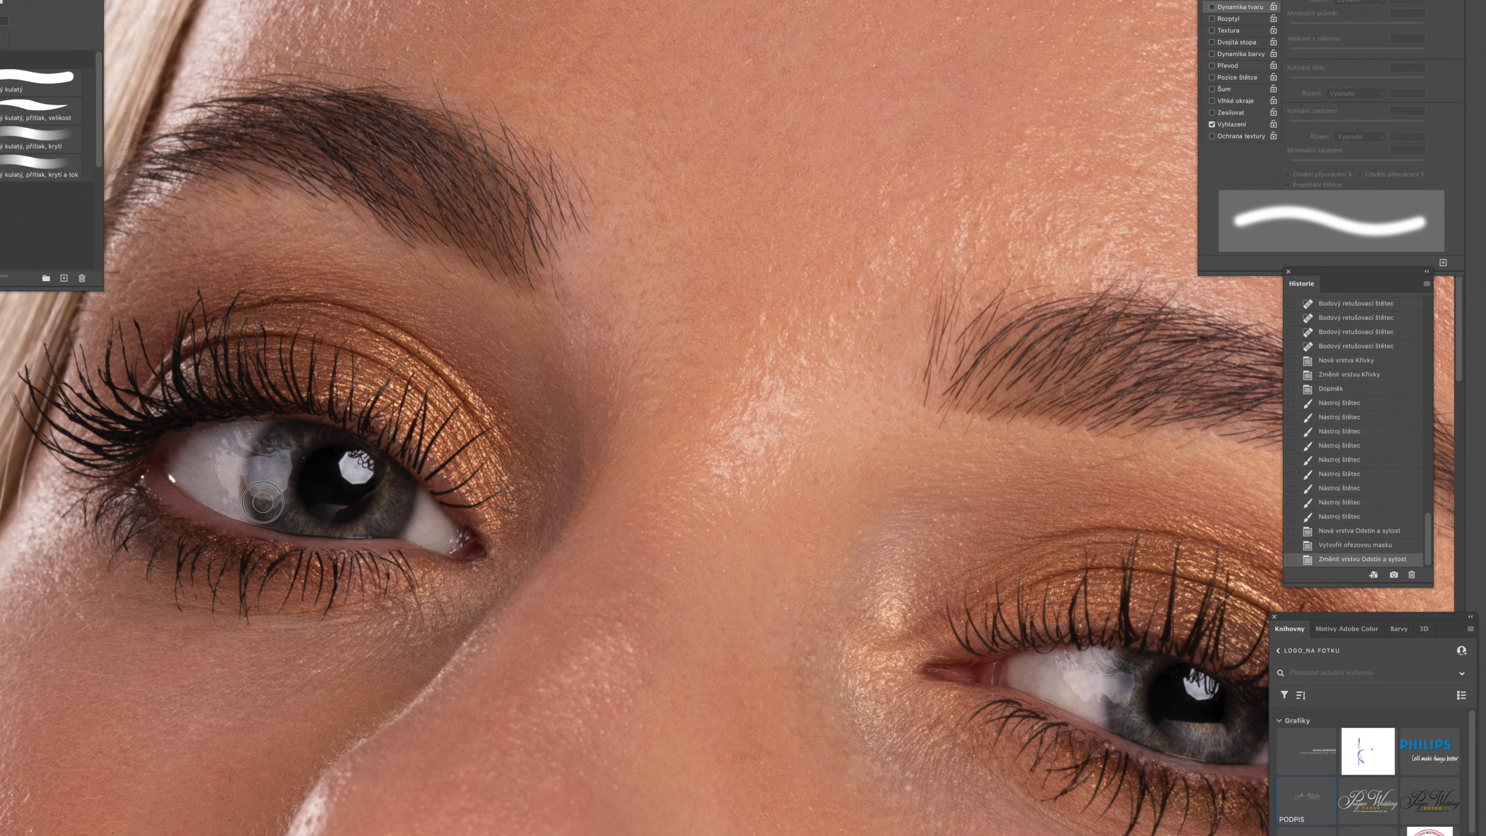
Step: Clip a Hue/Saturation layer to the Curves layer and paint the brightening over the irises of both eyes
left_click_drag(375, 501, 387, 527)
left_click_drag(377, 527, 345, 527)
mouse_move(1127, 685)
left_mouse_down()
mouse_move(1131, 712)
mouse_move(1194, 736)
left_mouse_up()
left_click_drag(1176, 726, 1103, 716)
mouse_move(1170, 710)
left_mouse_down()
mouse_move(1142, 741)
mouse_move(1048, 673)
left_mouse_up()
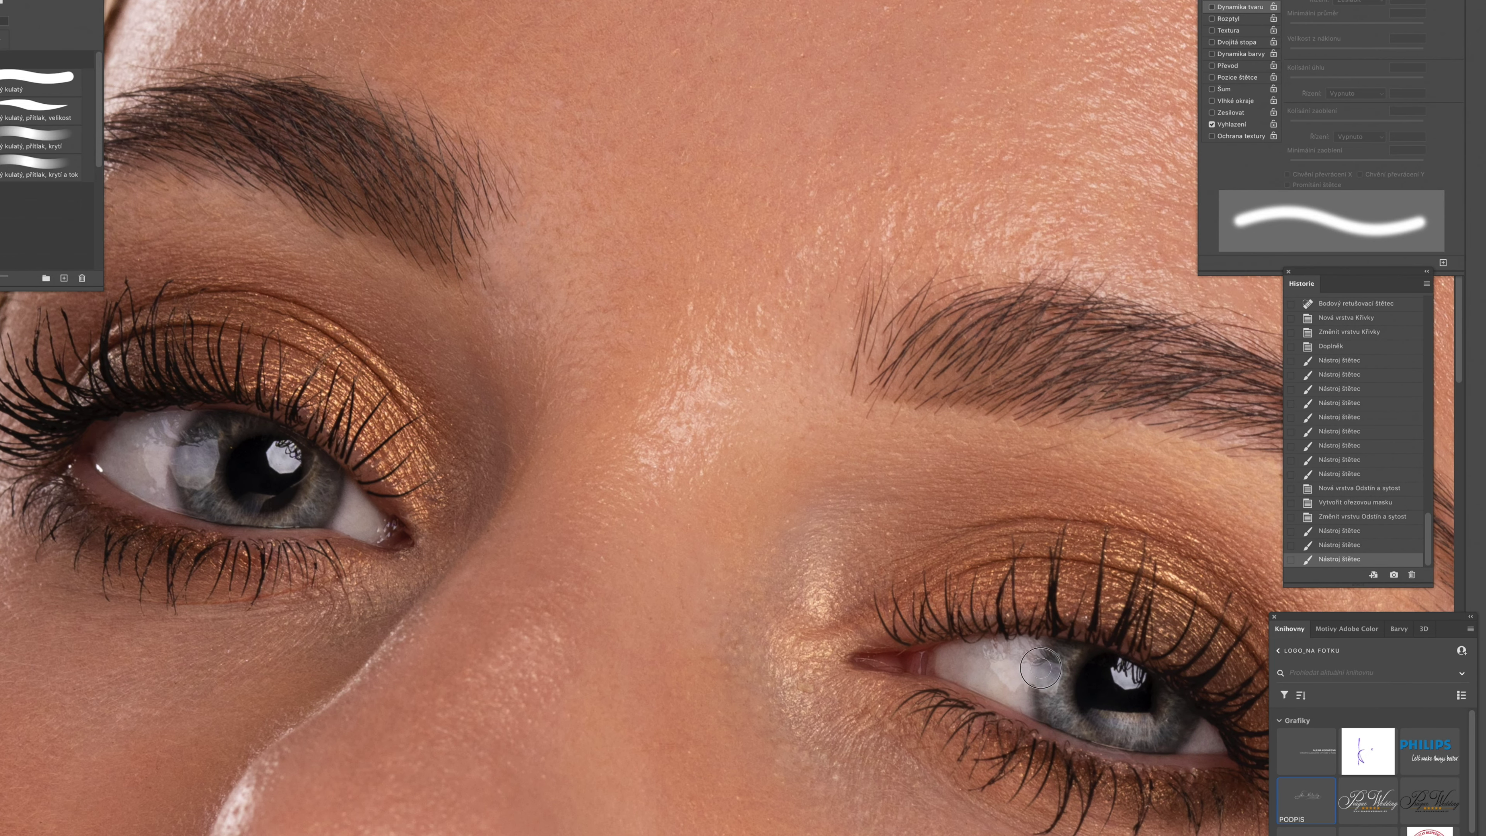
Step: Create a filled layer for dodging and burning, change its blend mode, and duplicate it
left_click(1340, 530)
scroll(1340, 530, "down", 1)
left_click(1340, 530)
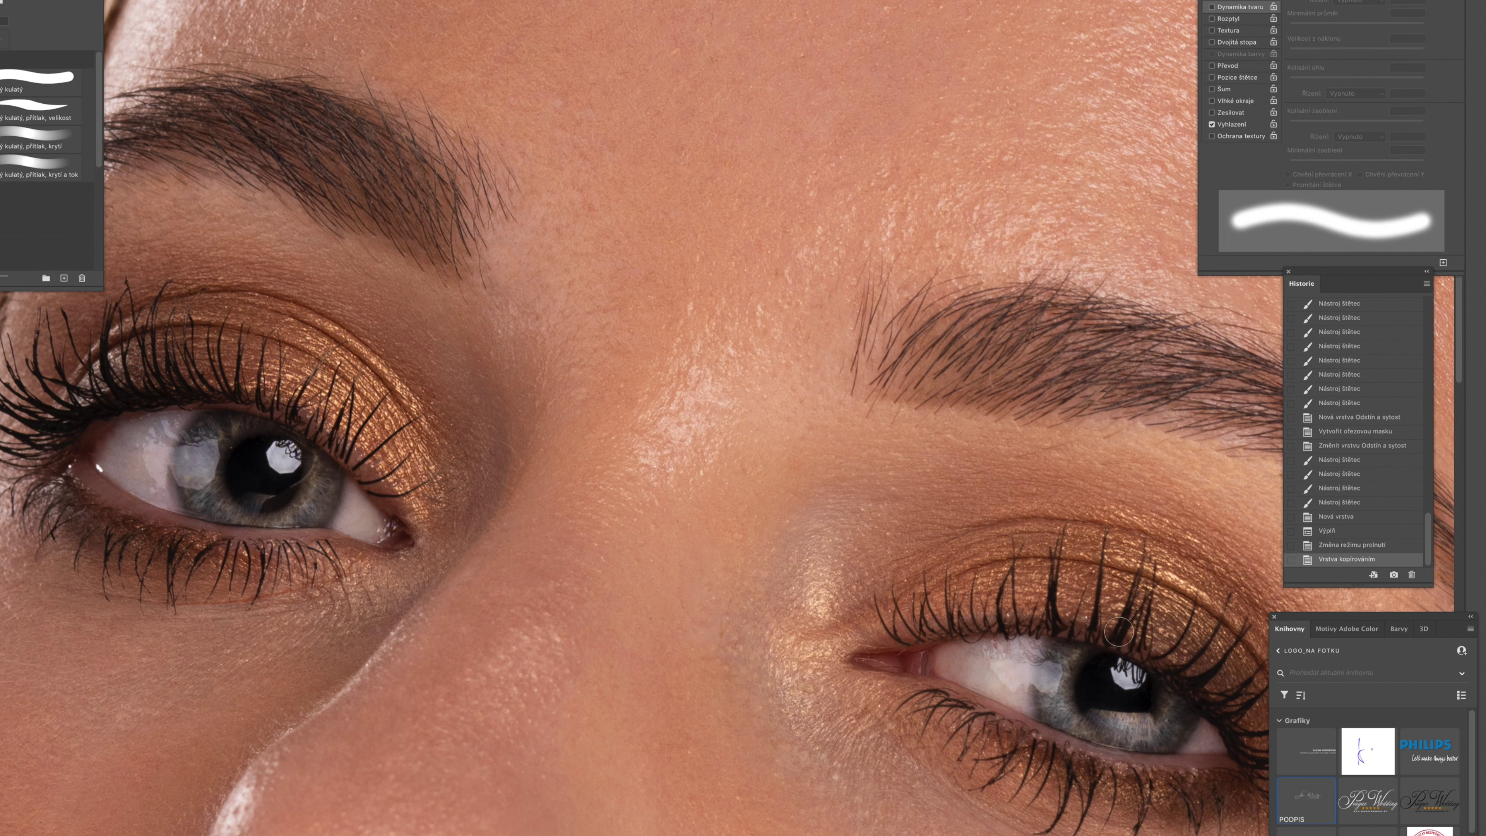
Step: Darken the iris rim and shadow areas of the second eye with the Burn tool
key("o")
key("shift+o")
key("shift+o")
left_click_drag(1045, 655, 1042, 665)
left_click_drag(1045, 656, 1039, 662)
left_click_drag(1044, 655, 1039, 662)
left_click_drag(1044, 653, 1034, 673)
mouse_move(1035, 679)
left_mouse_down()
mouse_move(1042, 645)
mouse_move(1036, 712)
left_mouse_up()
mouse_move(1035, 702)
left_mouse_down()
mouse_move(1037, 714)
mouse_move(938, 657)
left_mouse_up()
left_click_drag(1086, 659, 1097, 664)
left_click_drag(1098, 665, 1099, 674)
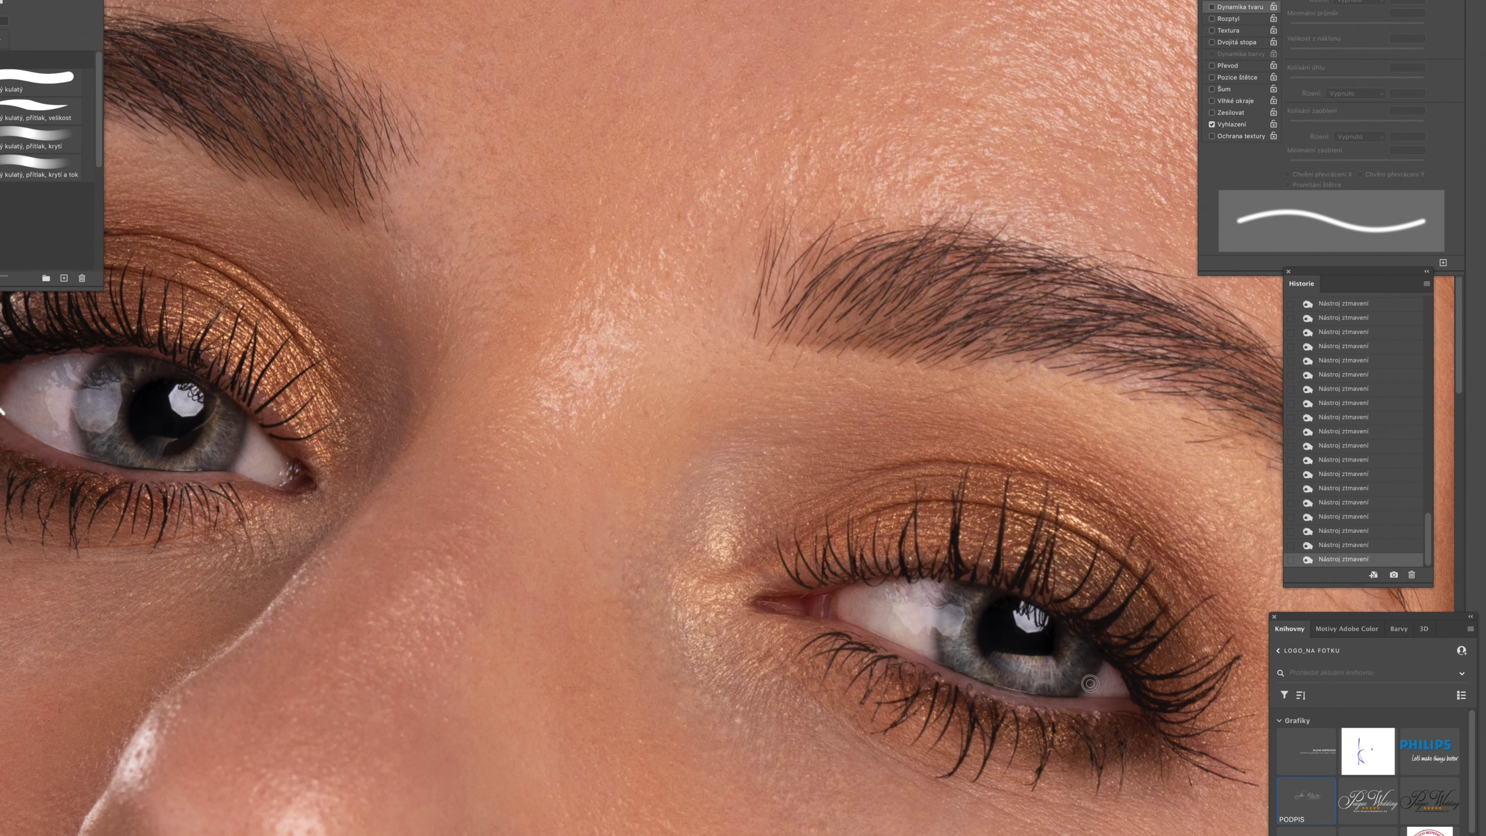
Step: Darken the iris details and eye contours of the first eye with the Burn tool
scroll(573, 519, "left", 5)
scroll(572, 519, "up", 1)
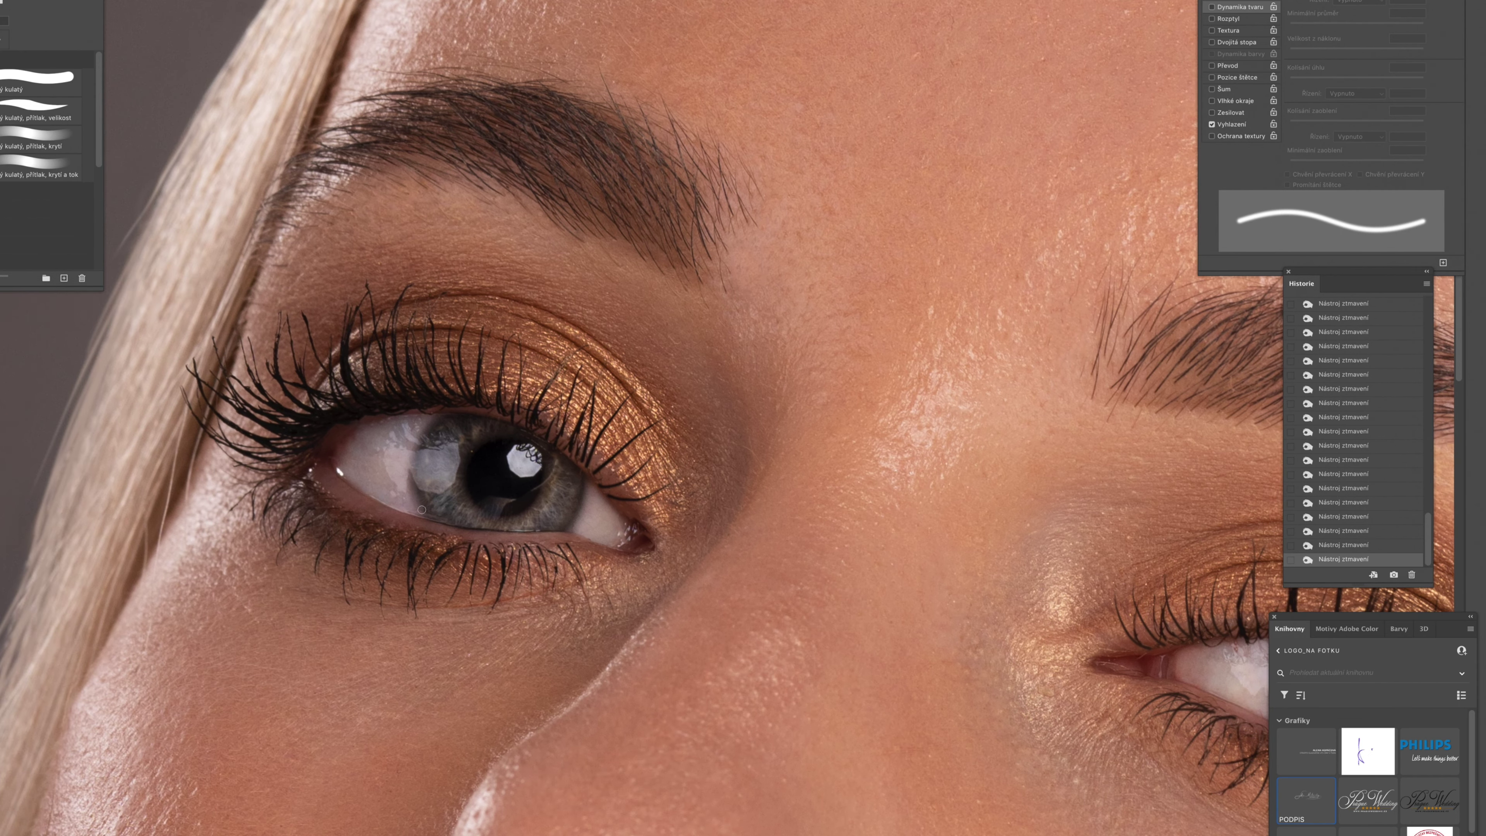
left_click_drag(563, 521, 411, 440)
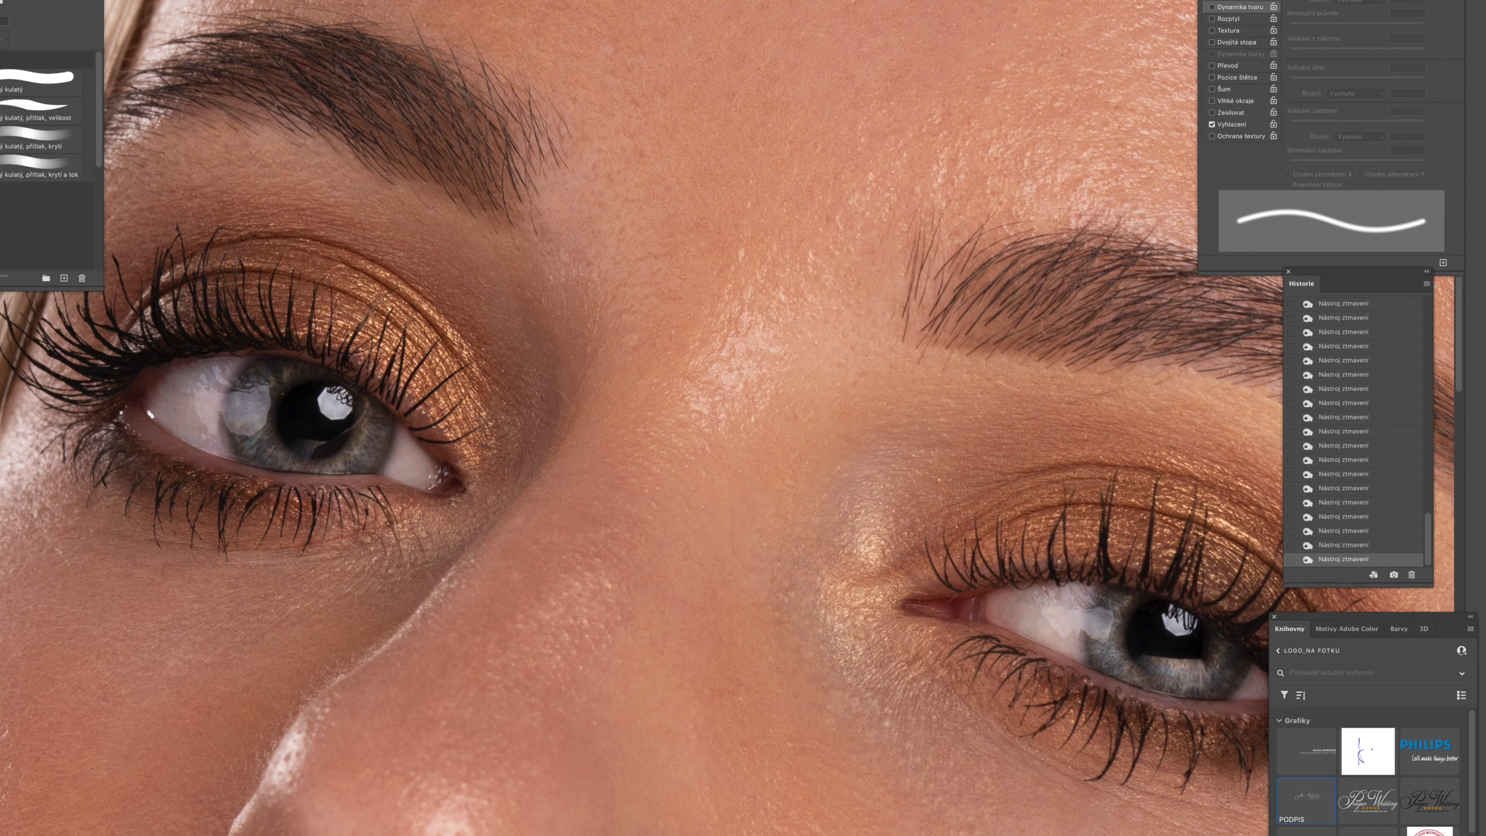
key("super+u")
key("Return")
key("super+z")
key("super+z")
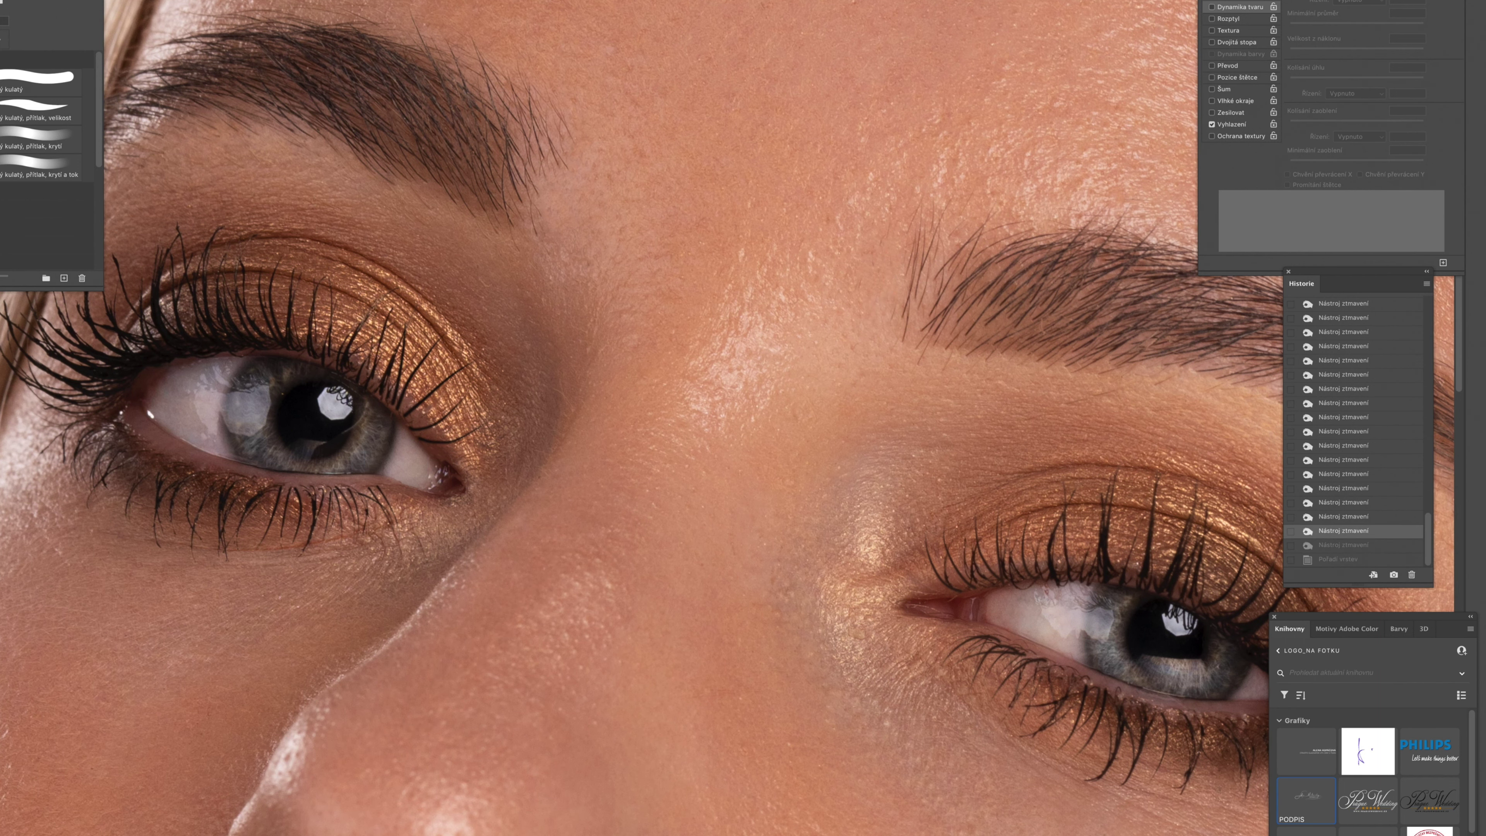
Step: Move the layer down the stack, release the clipping masks, and compare the face with the layer hidden
key("super+bracketleft")
key("super+alt+g")
key("super+alt+g")
key("super+0")
key("super+alt+g")
scroll(808, 363, "up", 4)
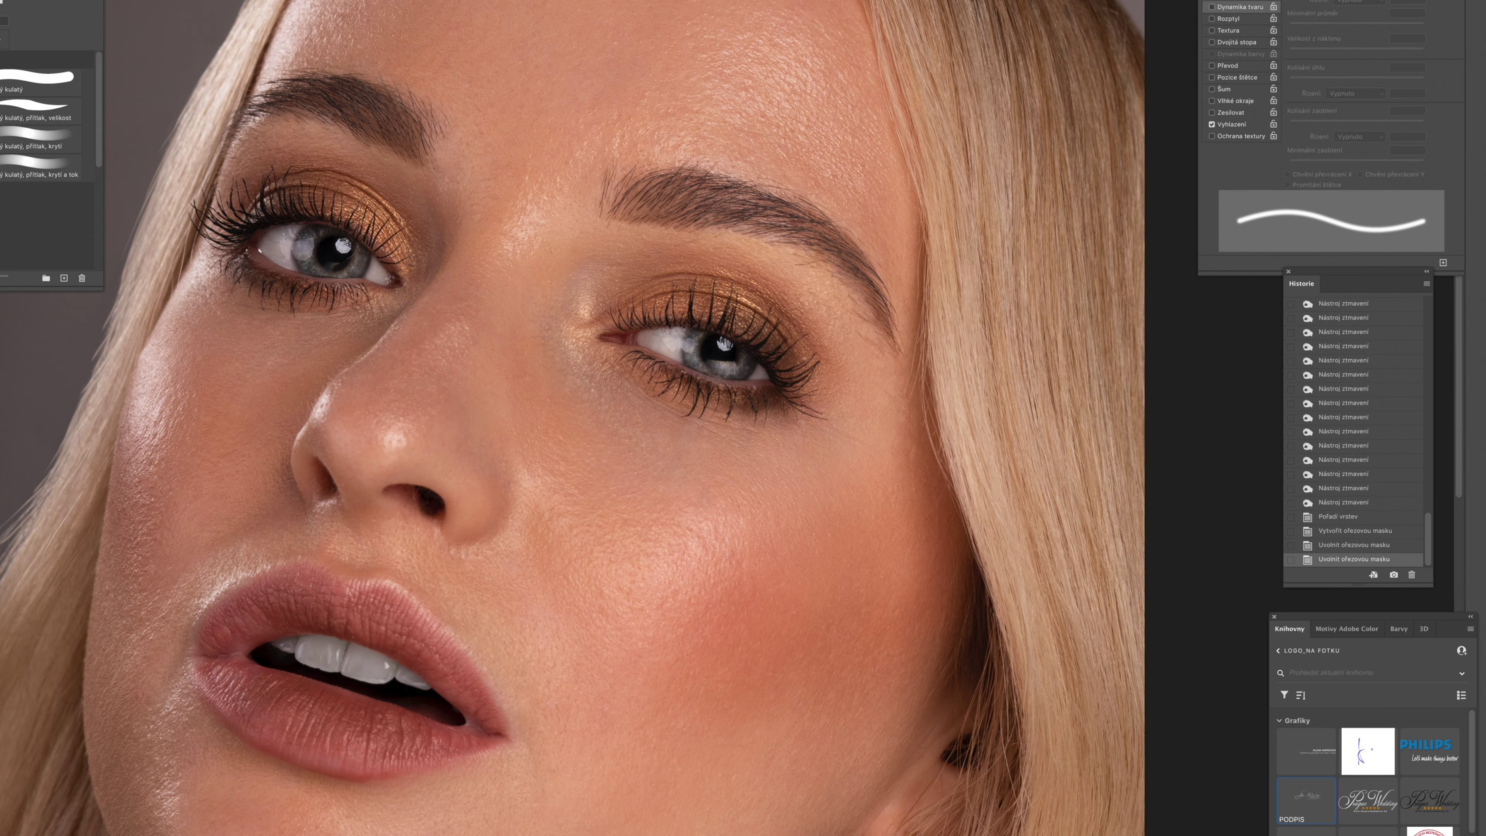
key("super+comma")
scroll(644, 418, "left", 5)
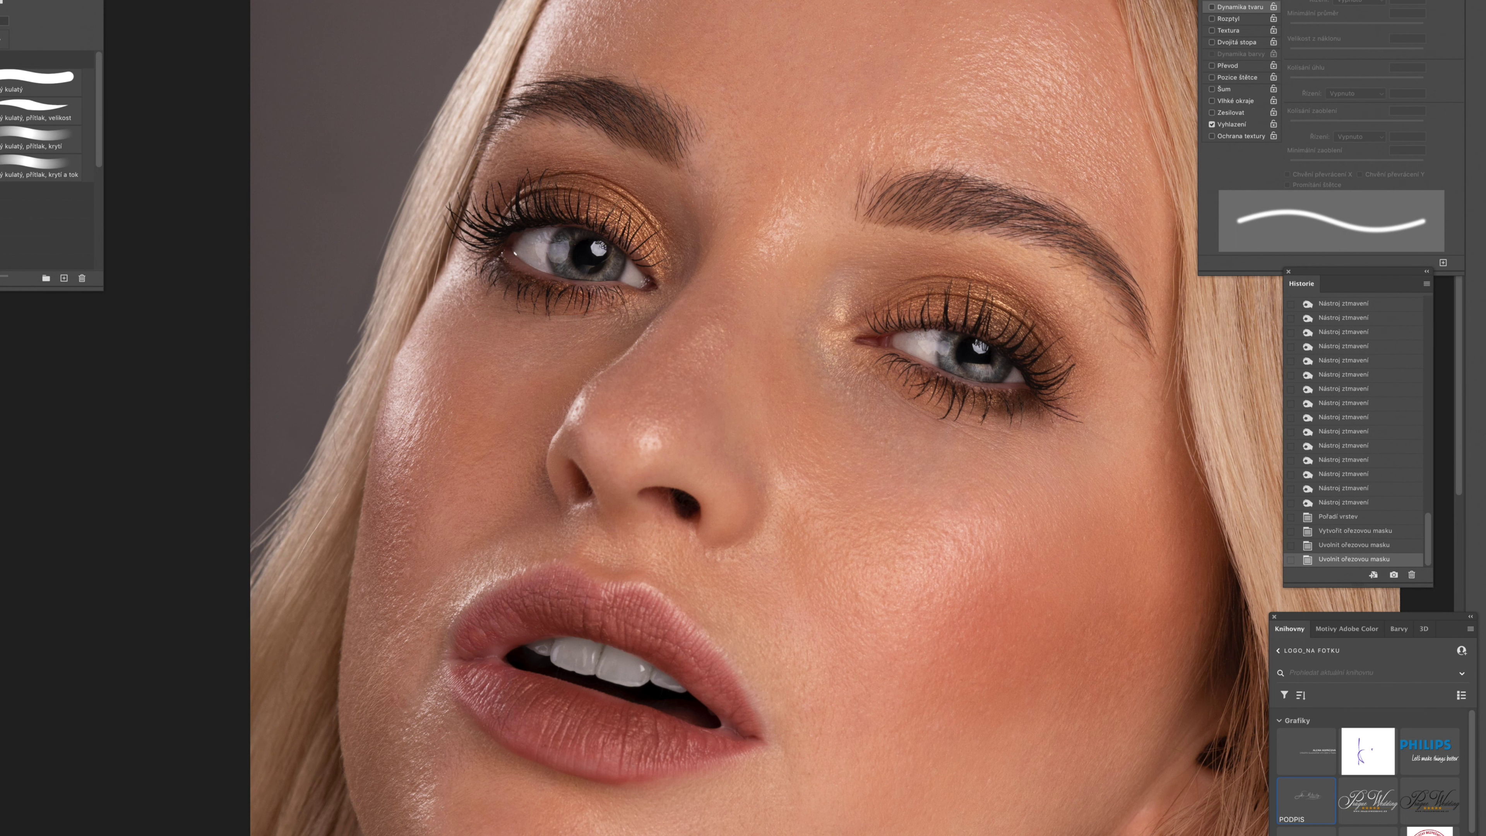
Step: Trace the lips with the Pen tool from the cupid's bow around one mouth corner and along the lower lip
left_click_drag(418, 492, 875, 835)
key("p")
left_click(579, 200)
left_click(683, 205)
key("super+z")
key("super+z")
left_click(578, 200)
left_click_drag(659, 199, 700, 218)
left_click_drag(816, 326, 853, 370)
left_click_drag(942, 504, 974, 570)
left_click_drag(910, 437, 898, 431)
left_click_drag(964, 584, 919, 622)
left_click_drag(944, 607, 948, 613)
left_click_drag(806, 667, 742, 679)
left_click_drag(574, 695, 495, 689)
left_click_drag(742, 679, 750, 683)
left_click(574, 696, "super")
Step: Continue the lip path along the lower lip, around the other mouth corner and over the upper lip, and close it
left_click(346, 630)
key("super+z")
key("super+z")
key("super+z")
key("super+z")
key("super+shift+z")
key("super+shift+z")
left_click(574, 695, "super")
left_click_drag(332, 619, 287, 599)
left_click_drag(180, 469, 153, 416)
left_click_drag(164, 331, 183, 297)
left_click_drag(334, 182, 544, 200)
left_click(579, 201)
key("super+z")
left_click_drag(555, 200, 629, 189)
left_click(579, 200)
Step: Fine-tune the anchor points and handles of the lip path around the cupid's bow
left_click_drag(571, 197, 571, 199)
left_click_drag(544, 200, 542, 198)
left_click_drag(555, 201, 558, 200)
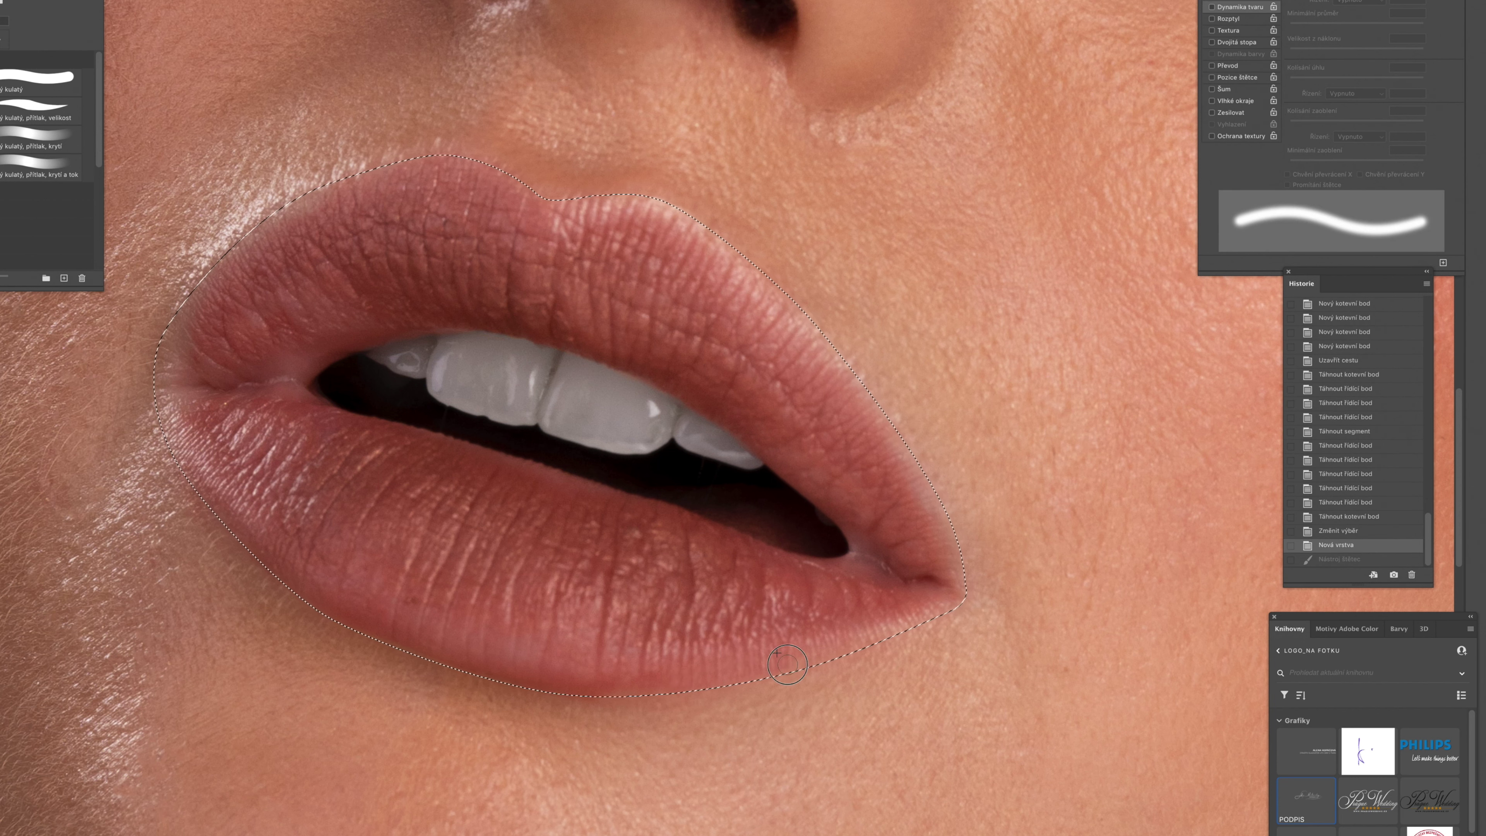
Step: Turn the path into a selection and clone lip texture up to its edge on a new layer with the Clone Stamp
left_click_drag(910, 624, 955, 606)
left_click_drag(914, 612, 959, 593)
left_click_drag(866, 567, 894, 586)
left_click(252, 258, "alt")
left_click_drag(234, 249, 416, 167)
mouse_move(240, 252)
left_mouse_down()
mouse_move(168, 340)
mouse_move(163, 374)
left_mouse_up()
left_click_drag(184, 351, 161, 404)
left_click_drag(482, 170, 523, 197)
key("super+z")
left_click_drag(220, 261, 252, 233)
left_click_drag(611, 693, 738, 673)
Step: Invert the selection, hide its outline, and clone clean skin along the outer edge of the upper lip
key("super+shift+i")
key("super+h")
left_click_drag(710, 242, 799, 322)
left_click_drag(226, 255, 280, 213)
key("super+z")
left_click_drag(203, 278, 236, 244)
Step: Invert the selection back and clone lip texture along the lower lip and the cupid's bow
key("super+shift+i")
left_click_drag(663, 682, 565, 683)
left_click_drag(242, 241, 180, 311)
key("super+z")
left_click_drag(558, 198, 661, 198)
Step: Compare earlier history states, clear the selection, and heal remaining flaws around the lips with the Spot Healing Brush
key("]")
left_click(1347, 517)
left_click(1348, 445)
key("j")
left_click(408, 597)
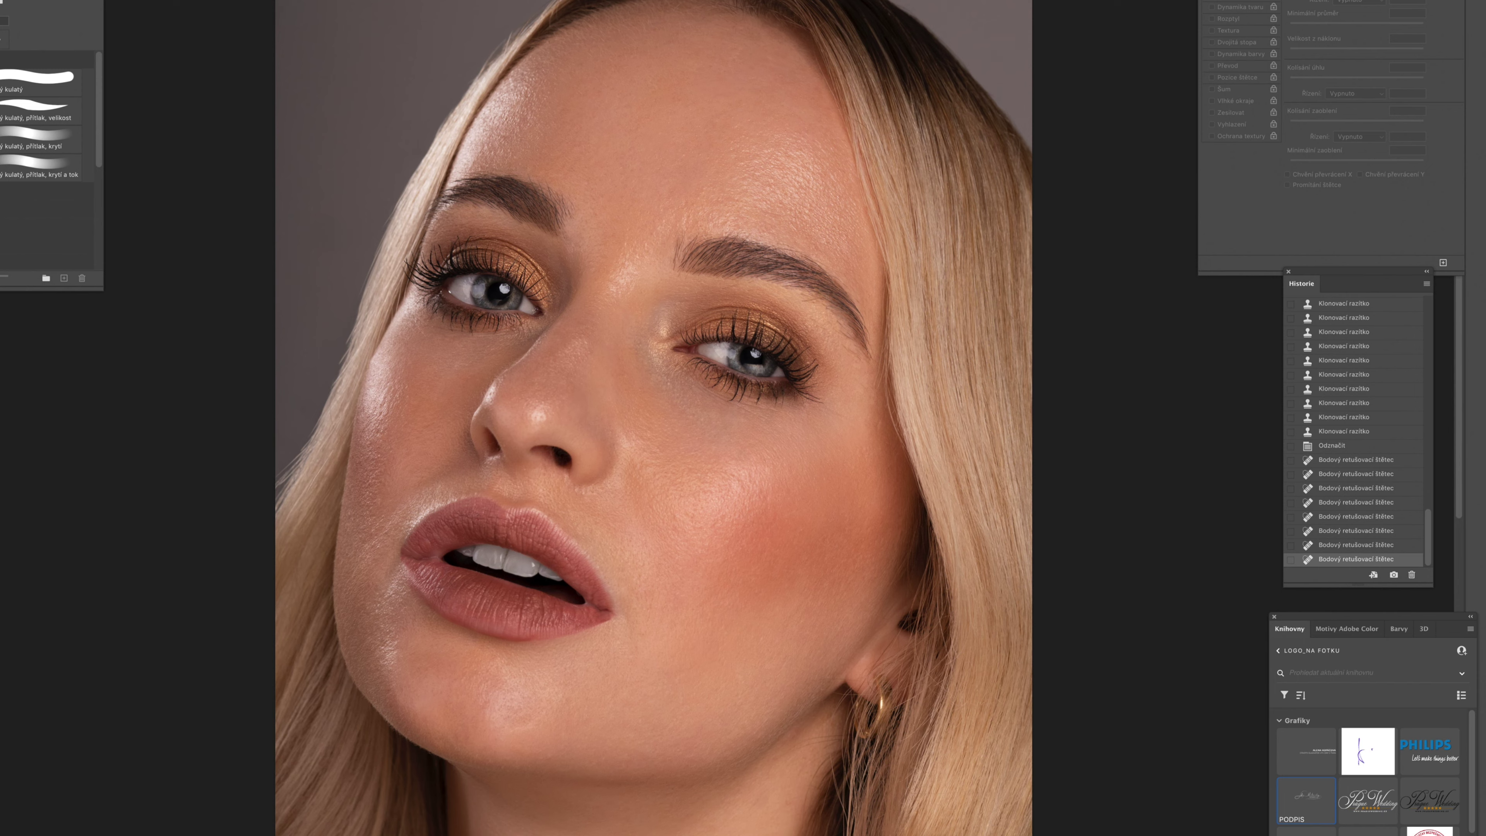
Step: Delete the unneeded layer and adjust the portrait's tones and colours with new Curves and Selective Color layers
key("Delete")
key("F2")
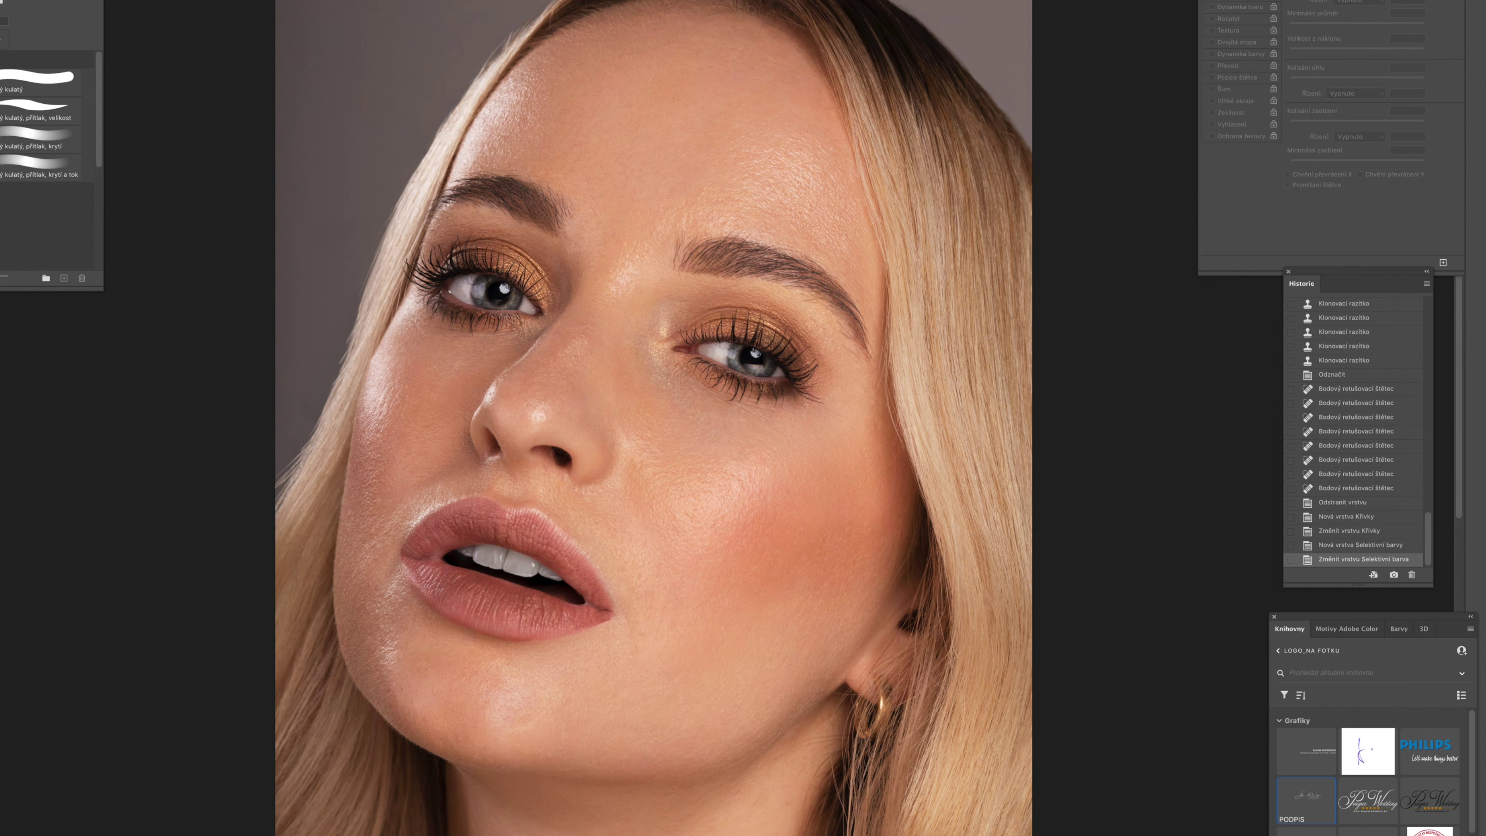
left_click_drag(1485, 697, 1483, 697)
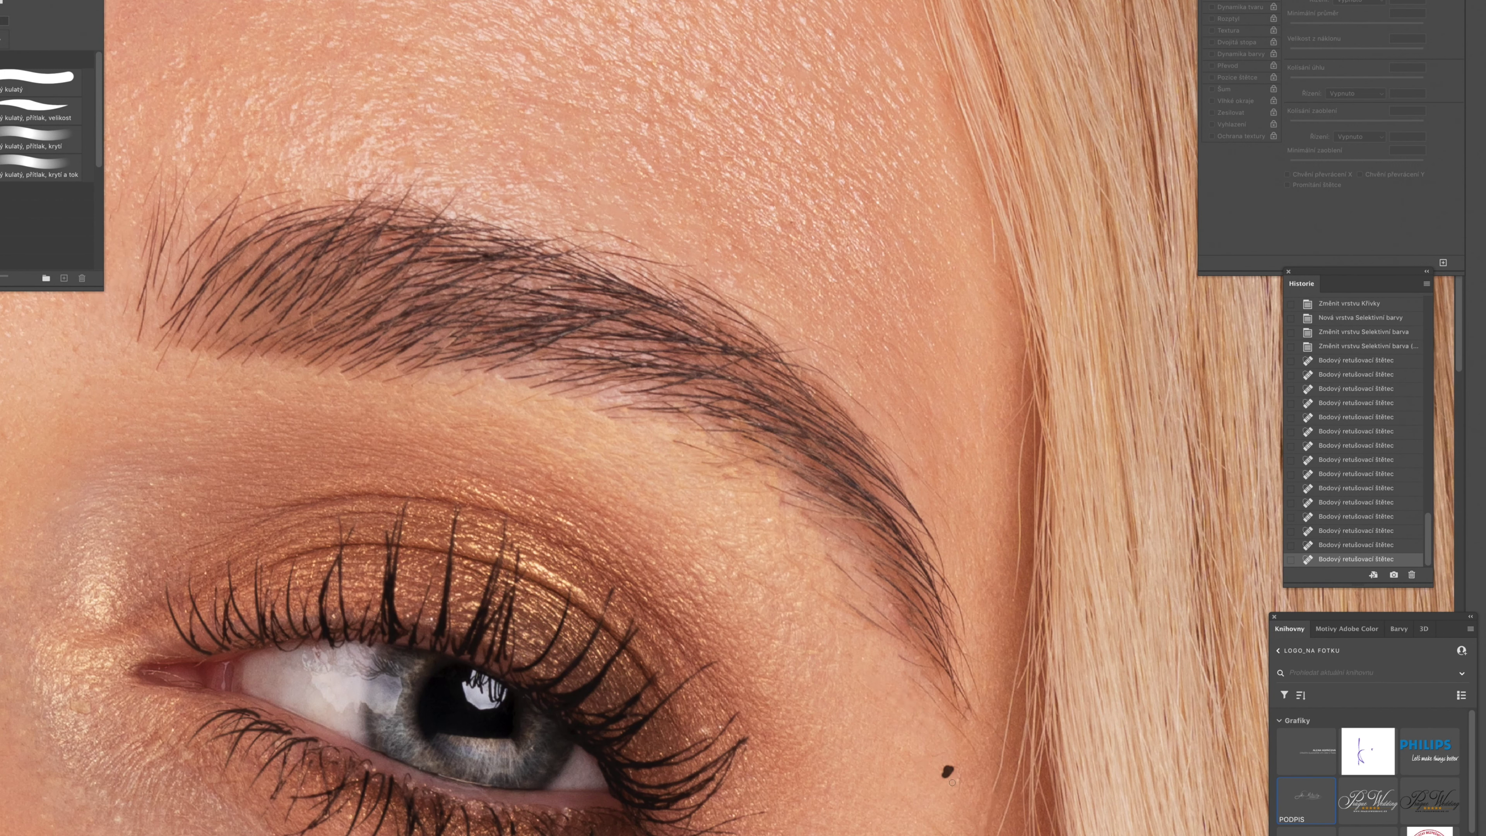
Step: Remove stray hairs along and around the second eyebrow with the Spot Healing Brush
left_click_drag(738, 300, 767, 314)
left_click_drag(805, 361, 842, 391)
left_click_drag(889, 446, 877, 437)
left_click_drag(663, 262, 608, 252)
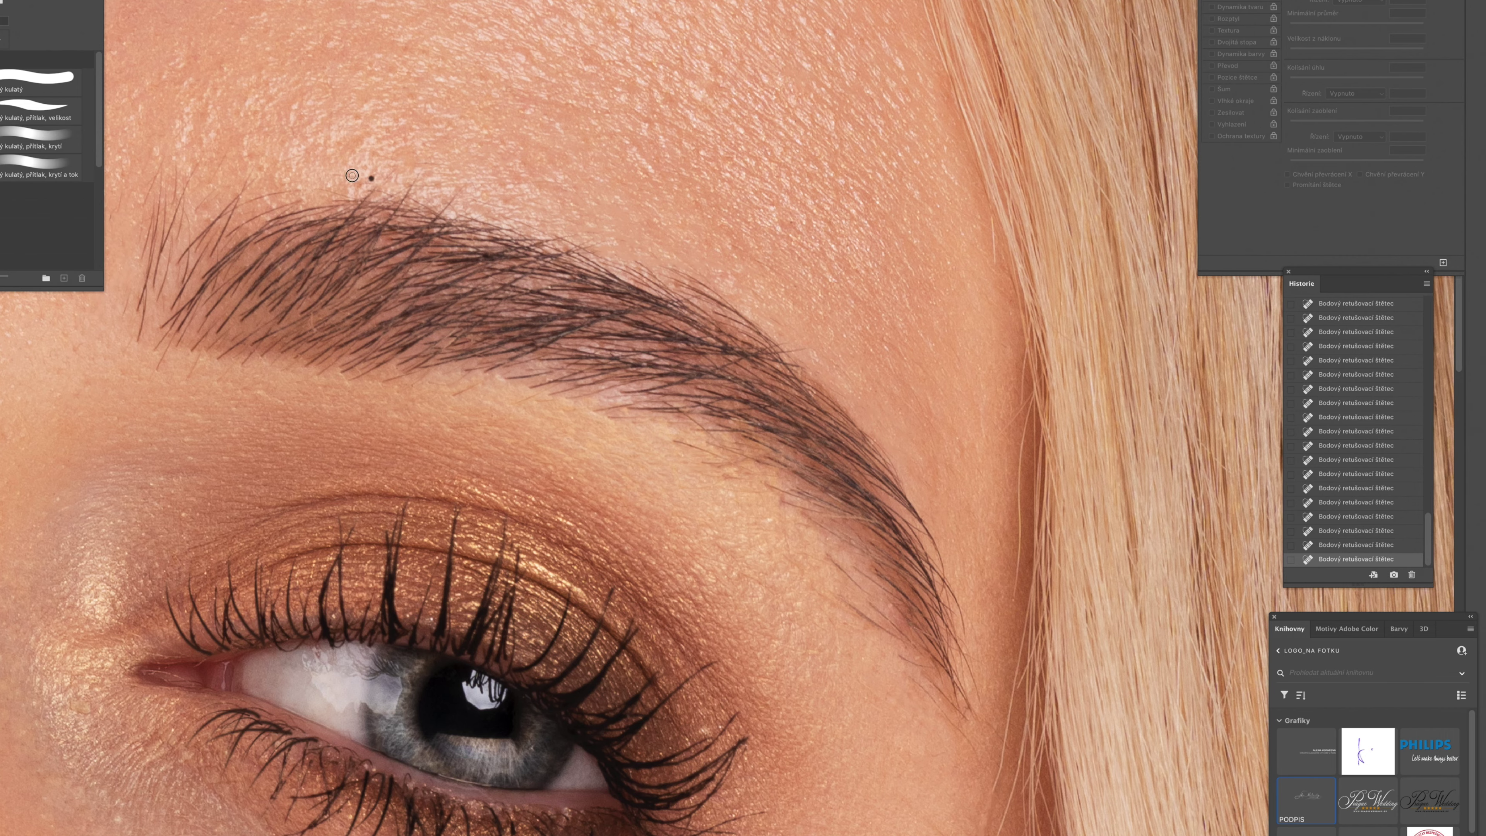
left_click_drag(352, 176, 544, 231)
left_click_drag(345, 257, 336, 309)
left_click_drag(329, 235, 310, 267)
left_click_drag(389, 222, 357, 345)
left_click_drag(360, 292, 332, 389)
left_click_drag(391, 262, 393, 259)
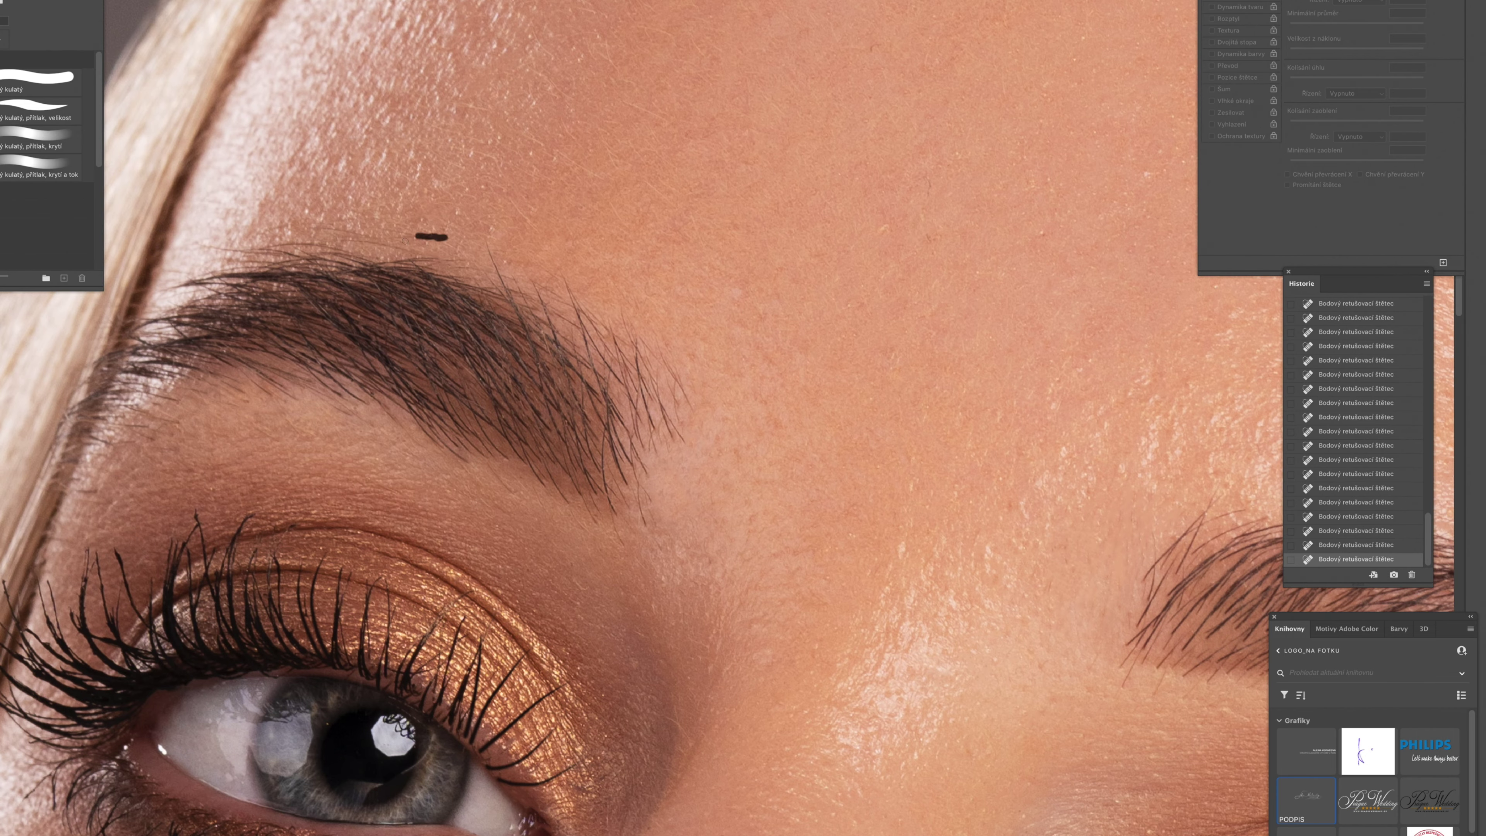
Step: Paint fine upward hairs at the inner end of the first eyebrow with the Brush
key("b")
left_click_drag(646, 504, 646, 463)
left_click_drag(649, 508, 651, 453)
left_click_drag(659, 499, 655, 448)
mouse_move(665, 493)
left_mouse_down()
mouse_move(662, 443)
mouse_move(678, 440)
left_mouse_up()
left_click_drag(668, 481, 664, 436)
left_click_drag(676, 483, 677, 451)
Step: Add a Selective Color layer and paint over uneven skin colours around the second eye on a new layer with a changed blend mode
scroll(559, 410, "down", 10)
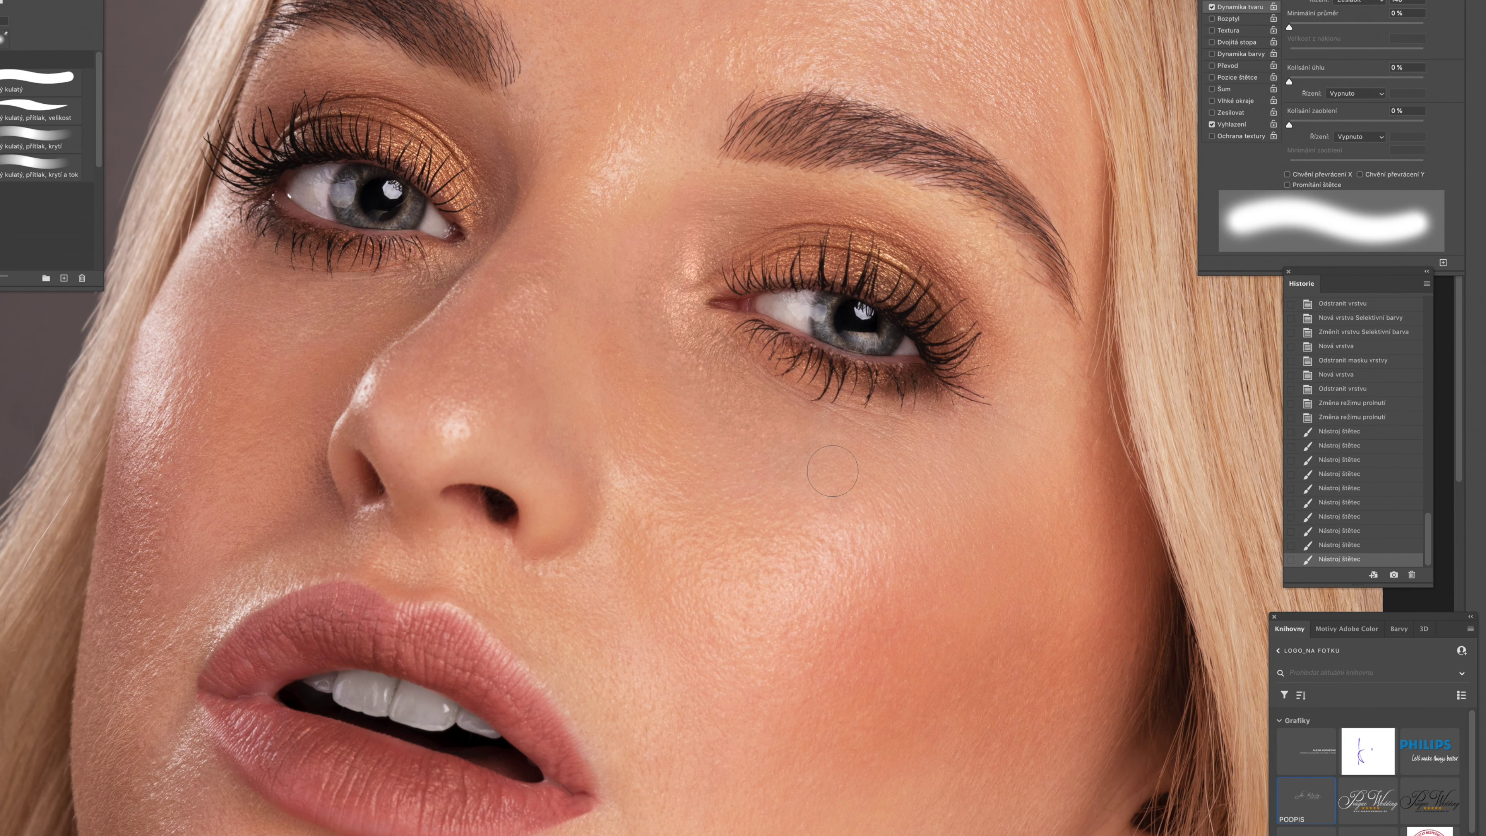
key("super+0")
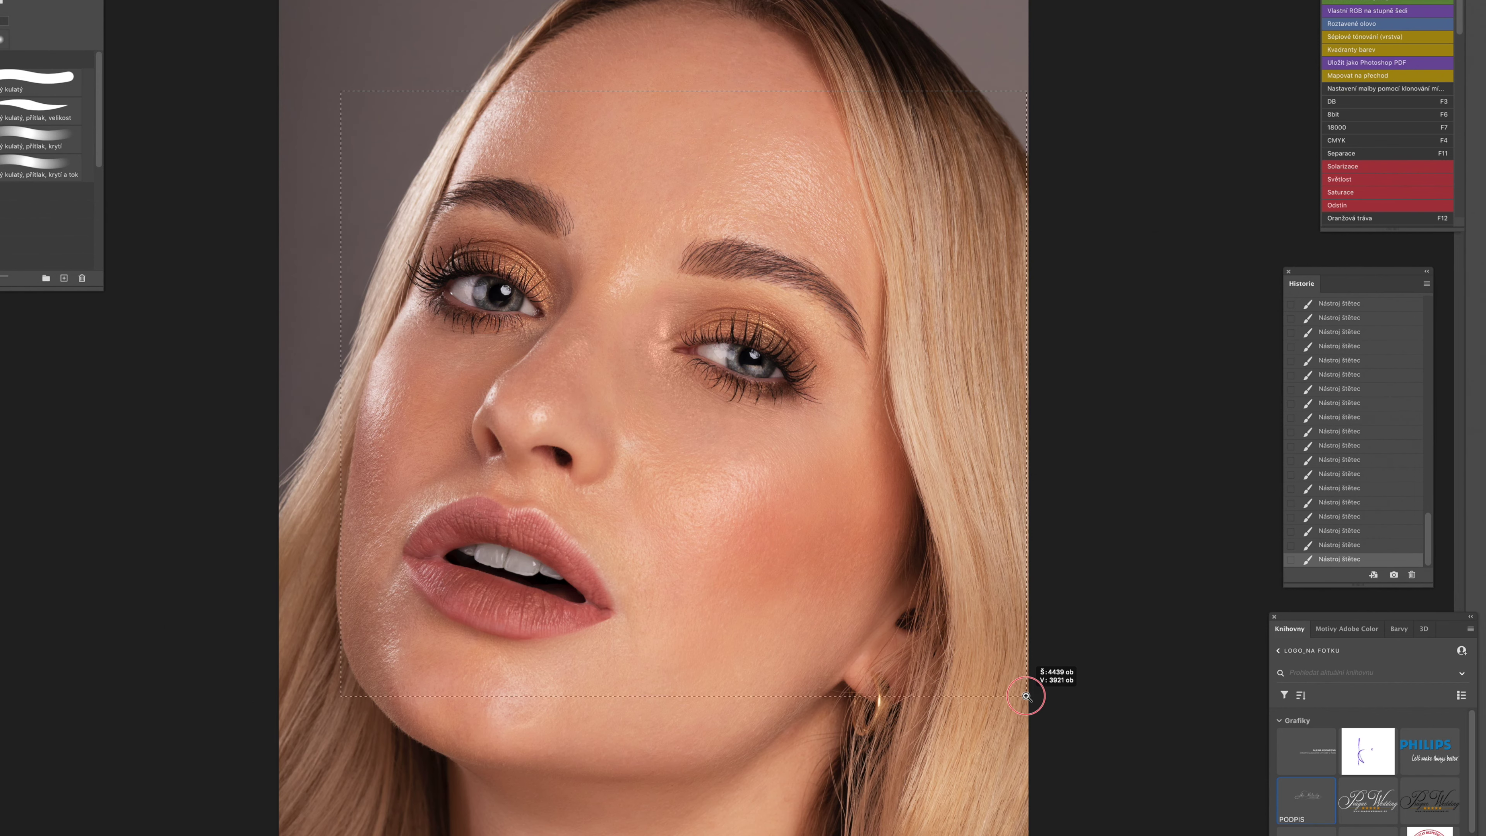
Step: Merge the visible layers and duplicate the current state as a new document
key("ctrl+plus")
mouse_move(825, 462)
left_mouse_down()
mouse_move(836, 495)
mouse_move(839, 456)
left_mouse_up()
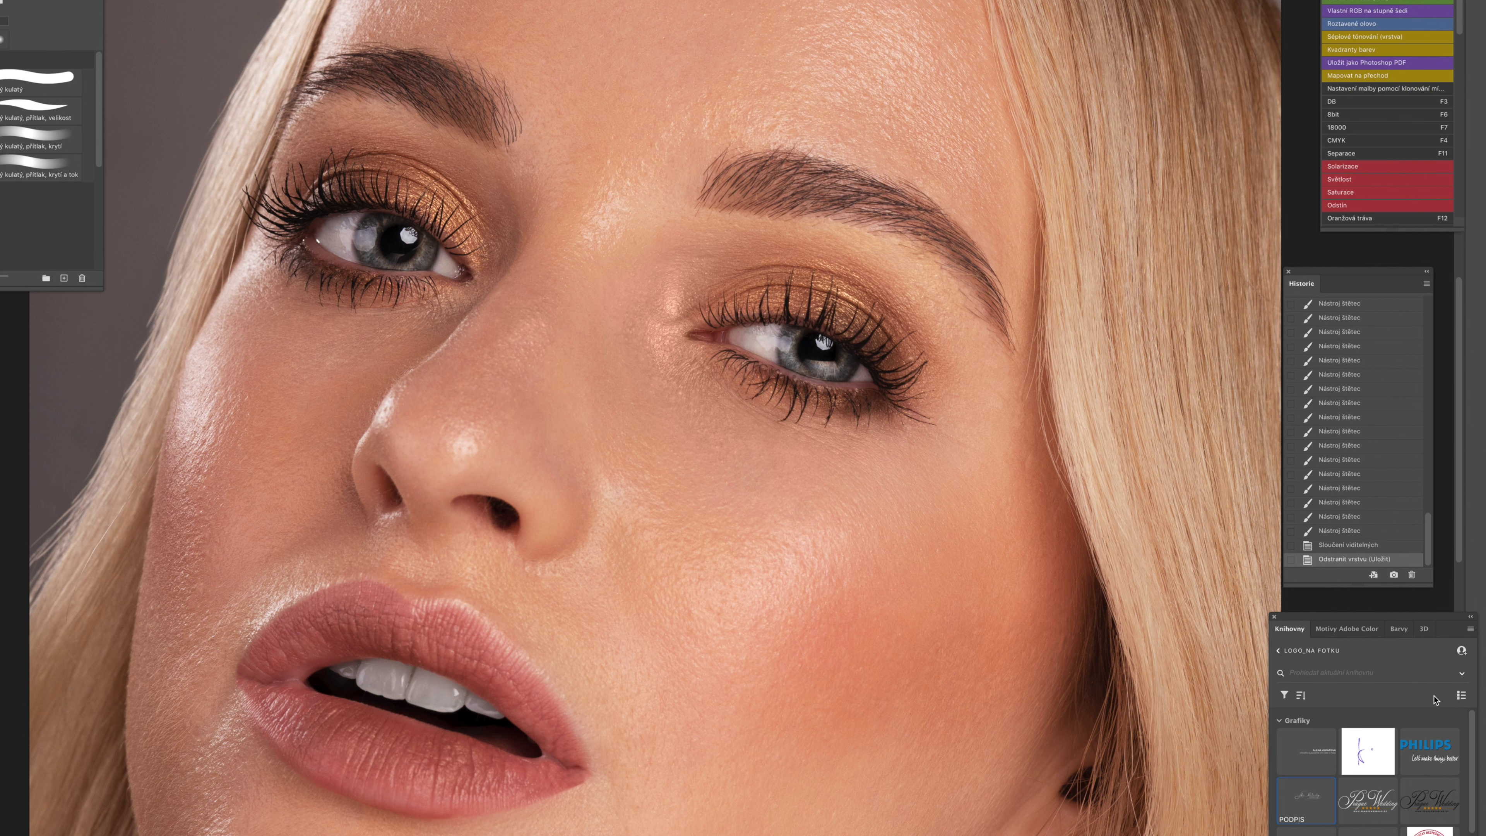
key("ctrl+minus")
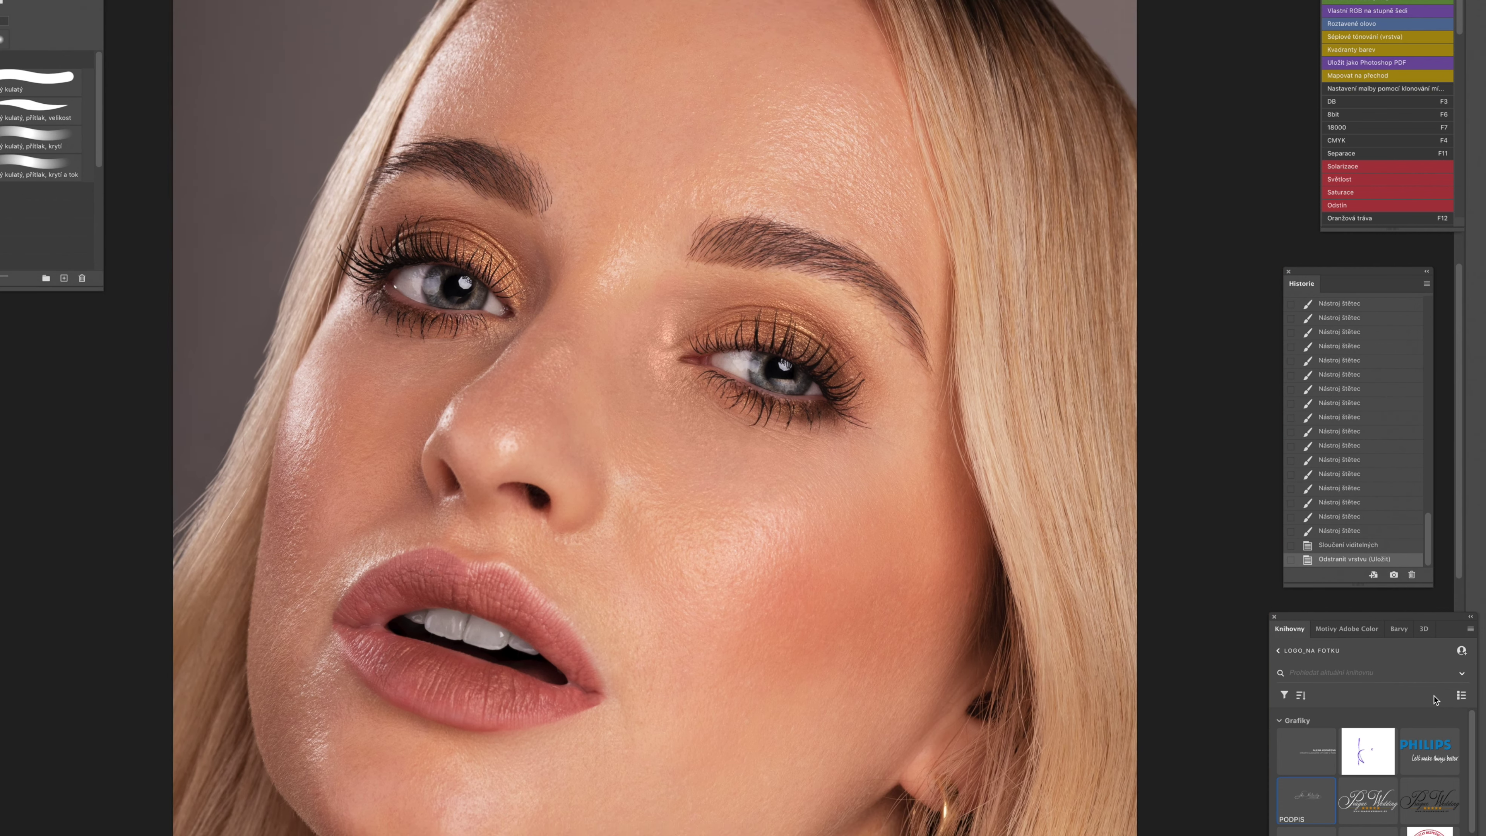
key("ctrl+minus")
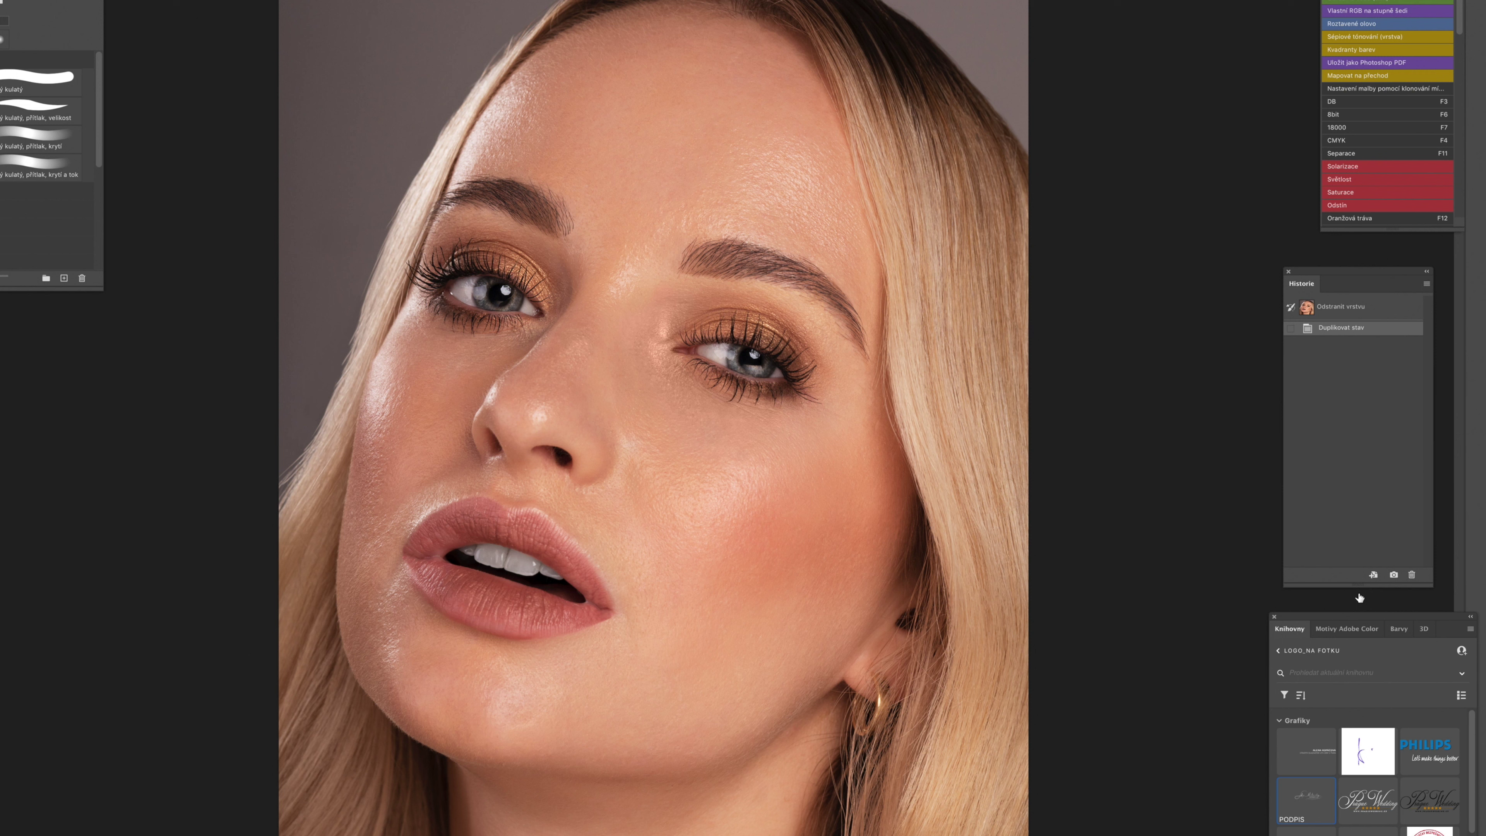
key("ctrl+j")
key("ctrl+j")
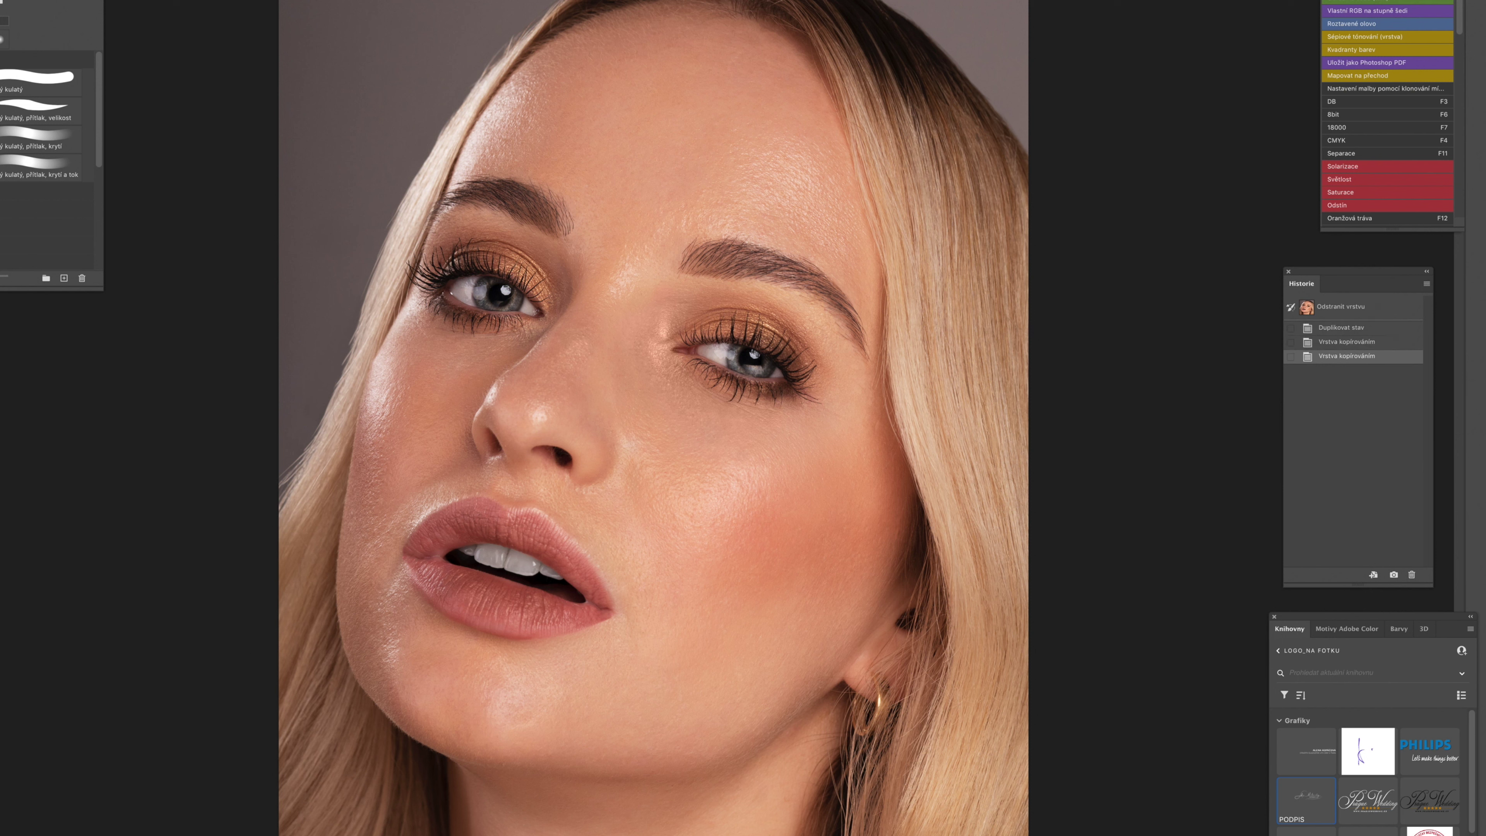
key("BackSpace")
key("BackSpace")
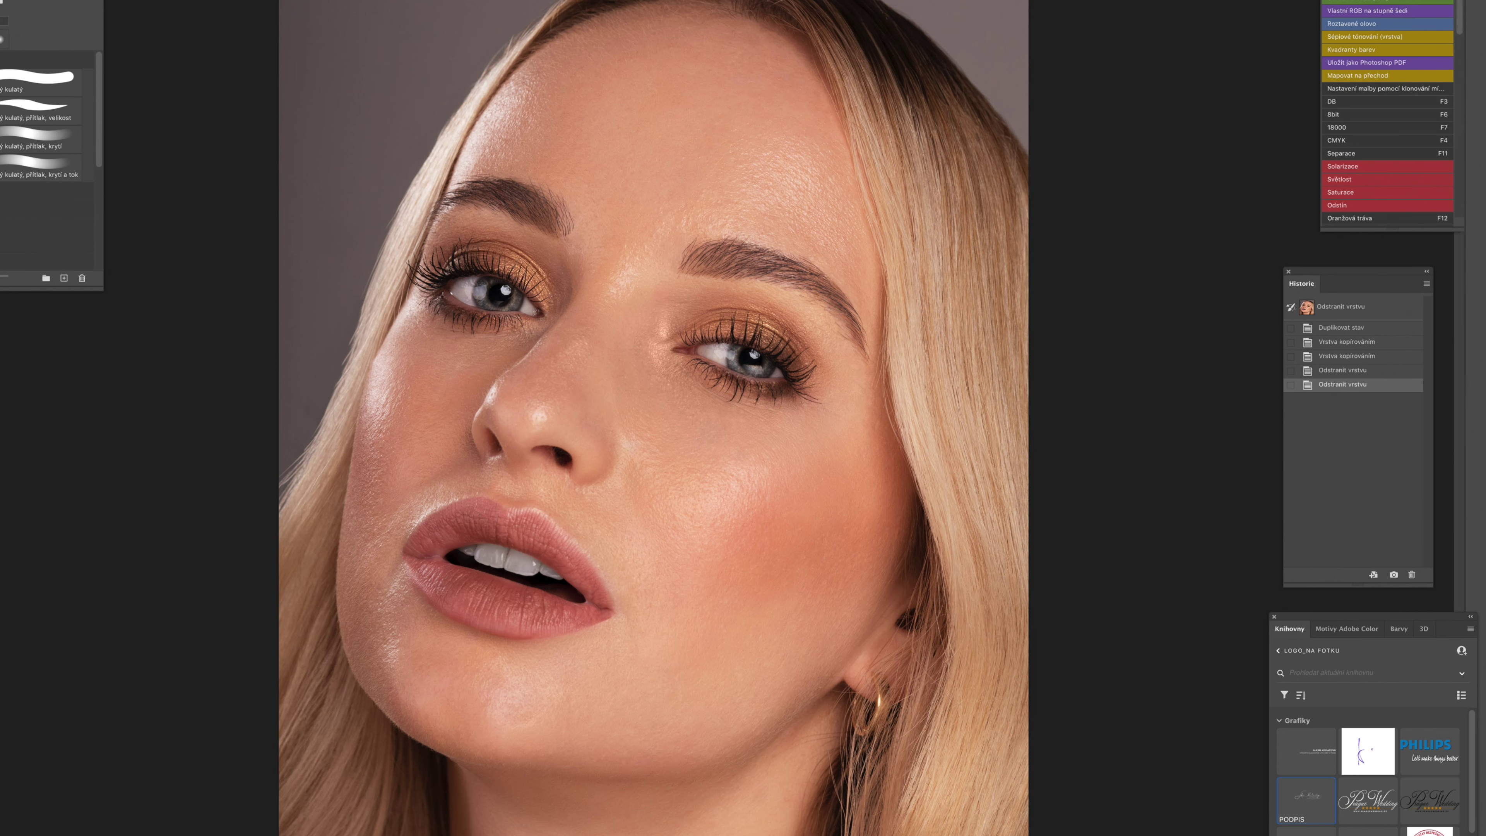
Step: Run the Separace action and smooth the skin tones of the cheeks and chin on the blurred layer with the Mixer Brush
key("F11")
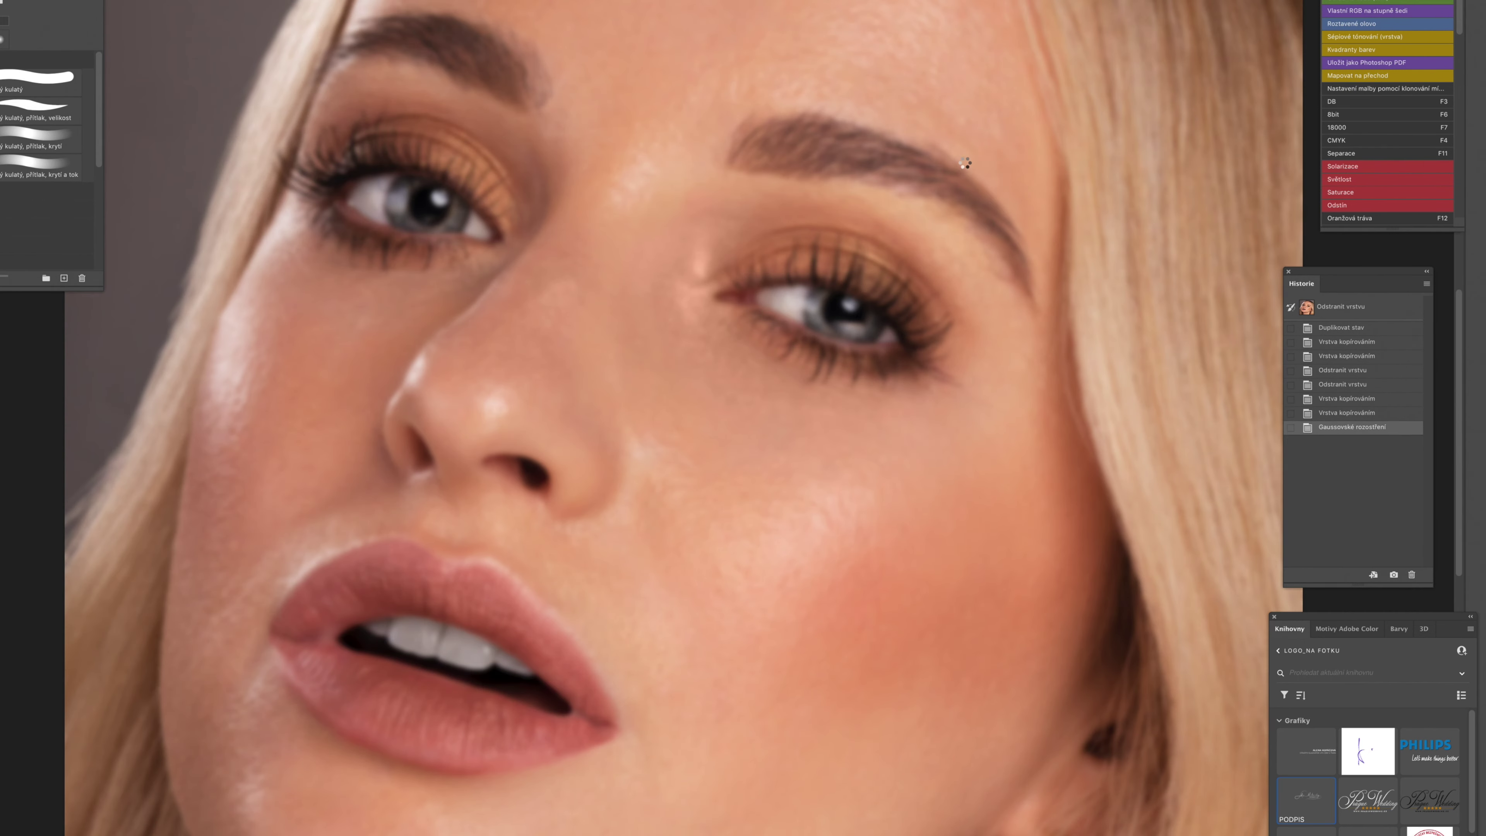
left_click_drag(733, 532, 837, 618)
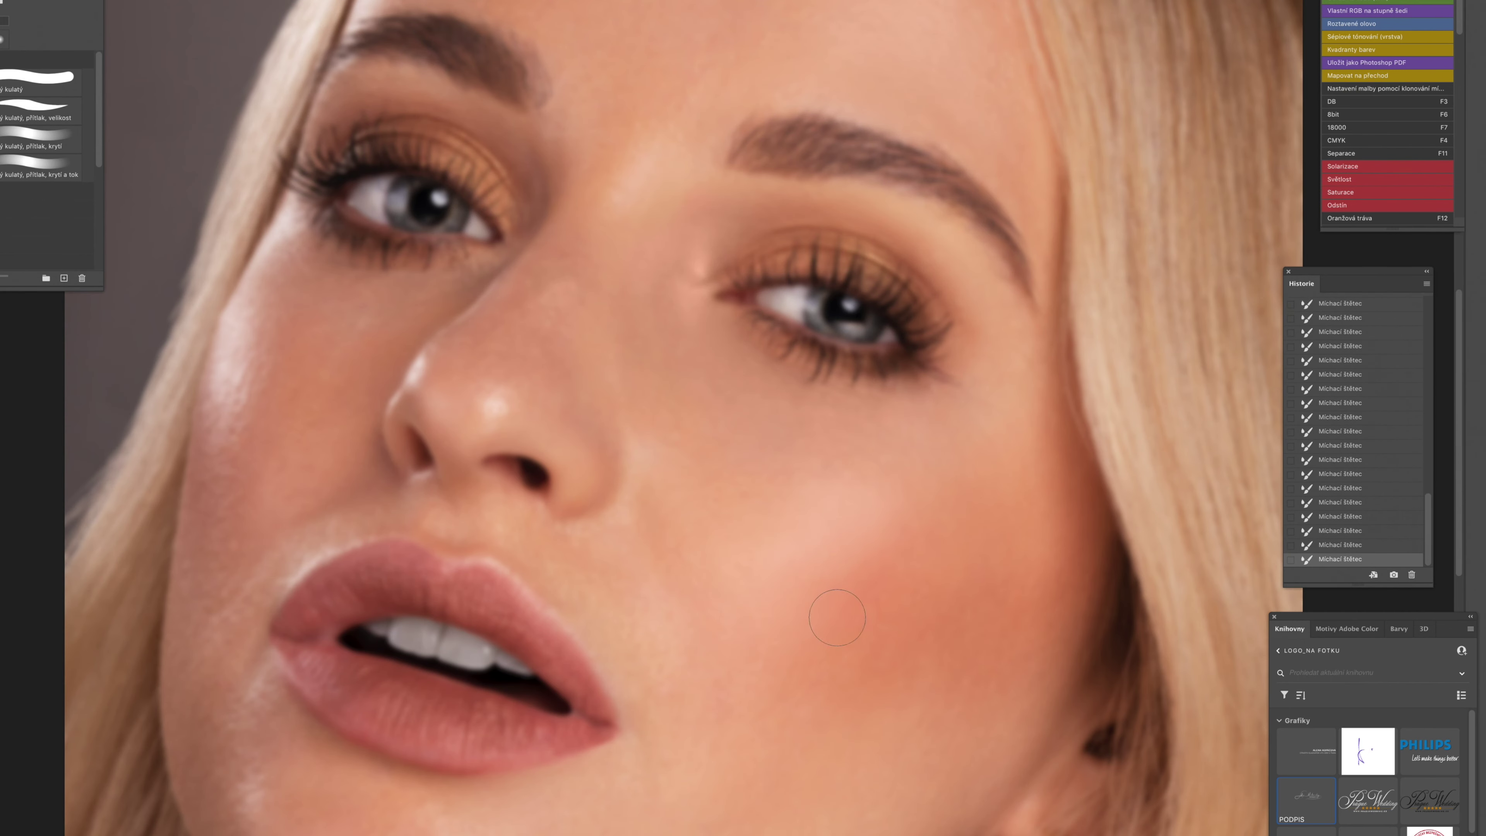
left_click_drag(247, 380, 225, 425)
left_click_drag(275, 255, 409, 270)
key("bracketright")
left_click_drag(589, 724, 565, 566)
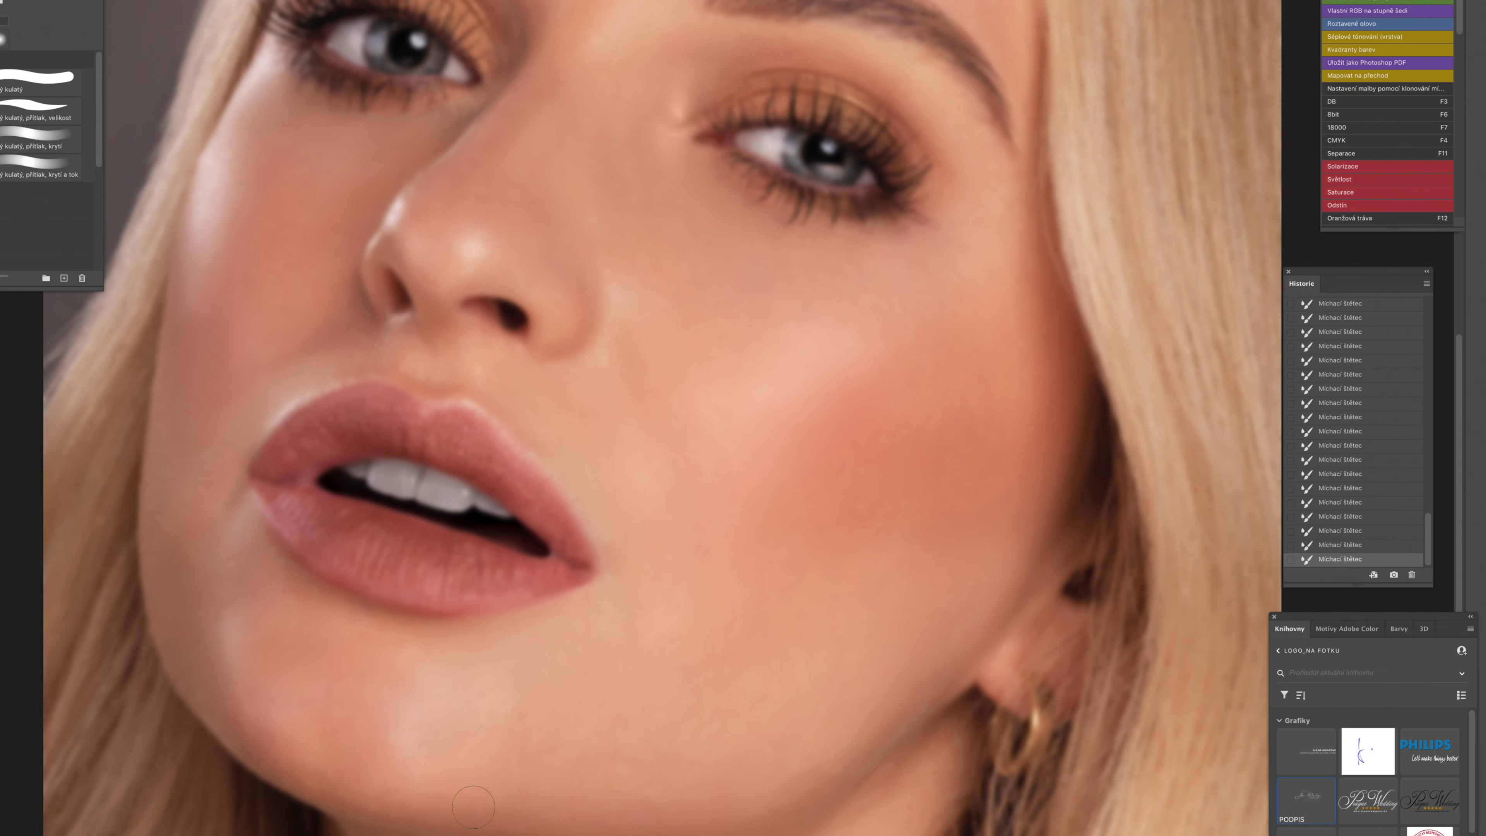
left_click_drag(473, 806, 520, 373)
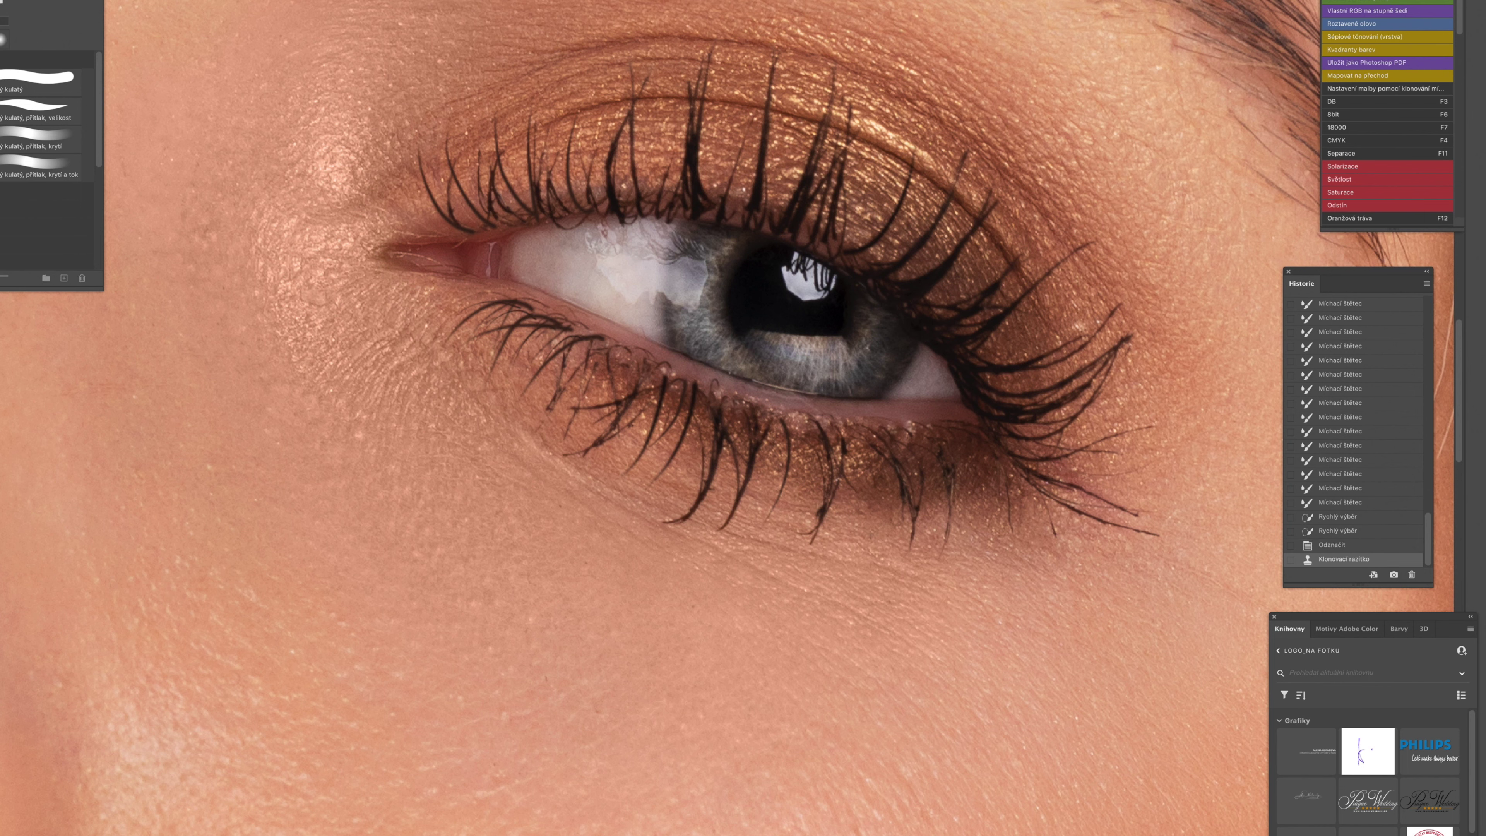
Step: Undo the last clone stroke and even out the fine lines beneath the second eye with the Clone Stamp
key("ctrl+z")
left_click_drag(673, 525, 640, 524)
left_click_drag(573, 464, 591, 468)
left_click(572, 471)
left_click_drag(763, 541, 779, 540)
left_click(670, 493)
left_click(663, 495)
left_click(802, 517)
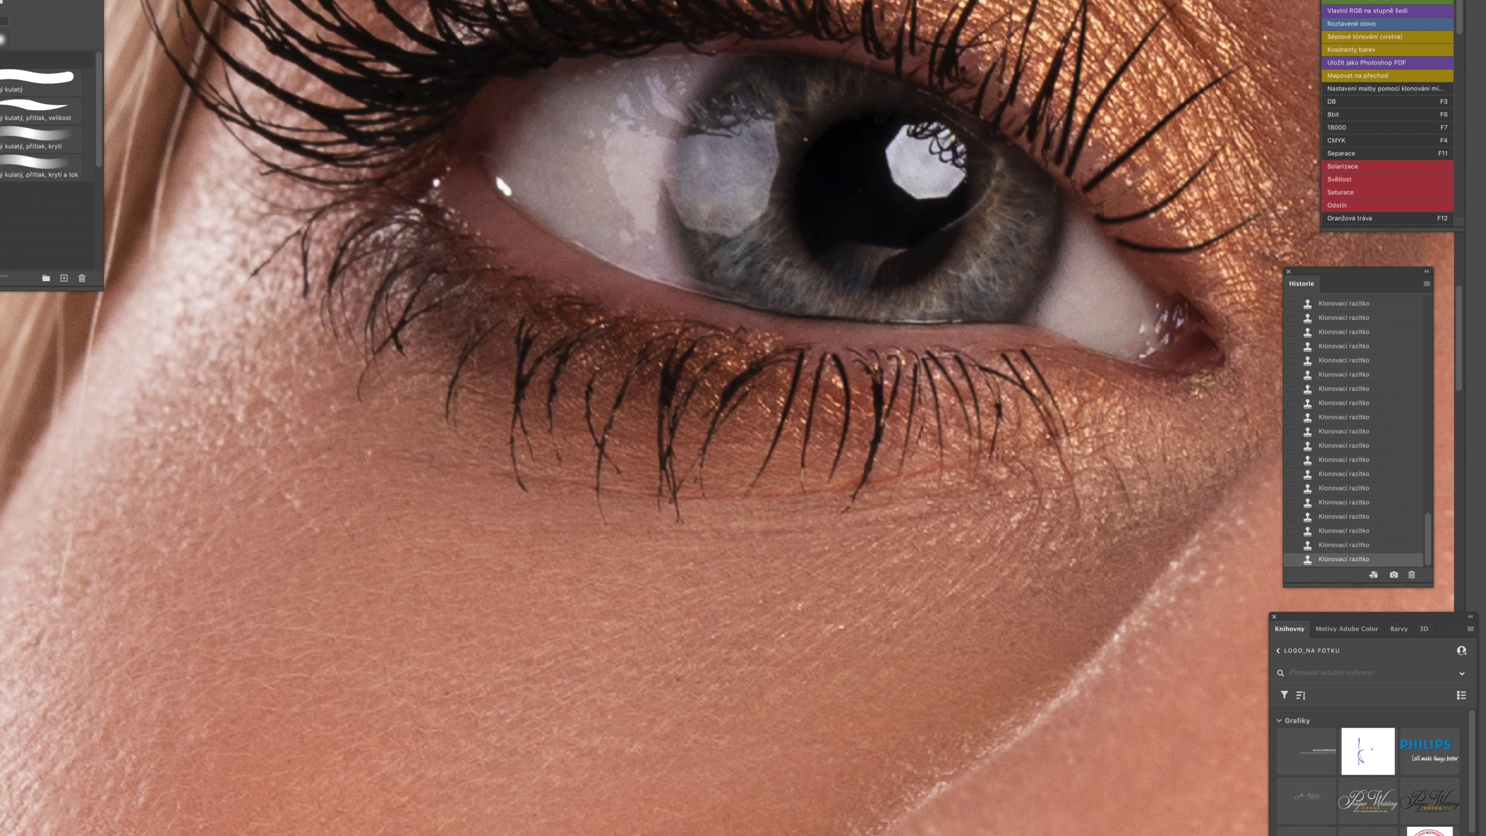
Step: Clone clean skin texture over the creases below the lower lashes of the first eye
left_click_drag(910, 523, 944, 515)
left_click_drag(1012, 444, 1044, 485)
left_click_drag(928, 472, 872, 477)
left_click(846, 488)
left_click(724, 497)
Step: Check the eyelid, forehead, chin and nose for leftover flaws and touch up the skin texture with the Clone Stamp
scroll(541, 477, "up", 10)
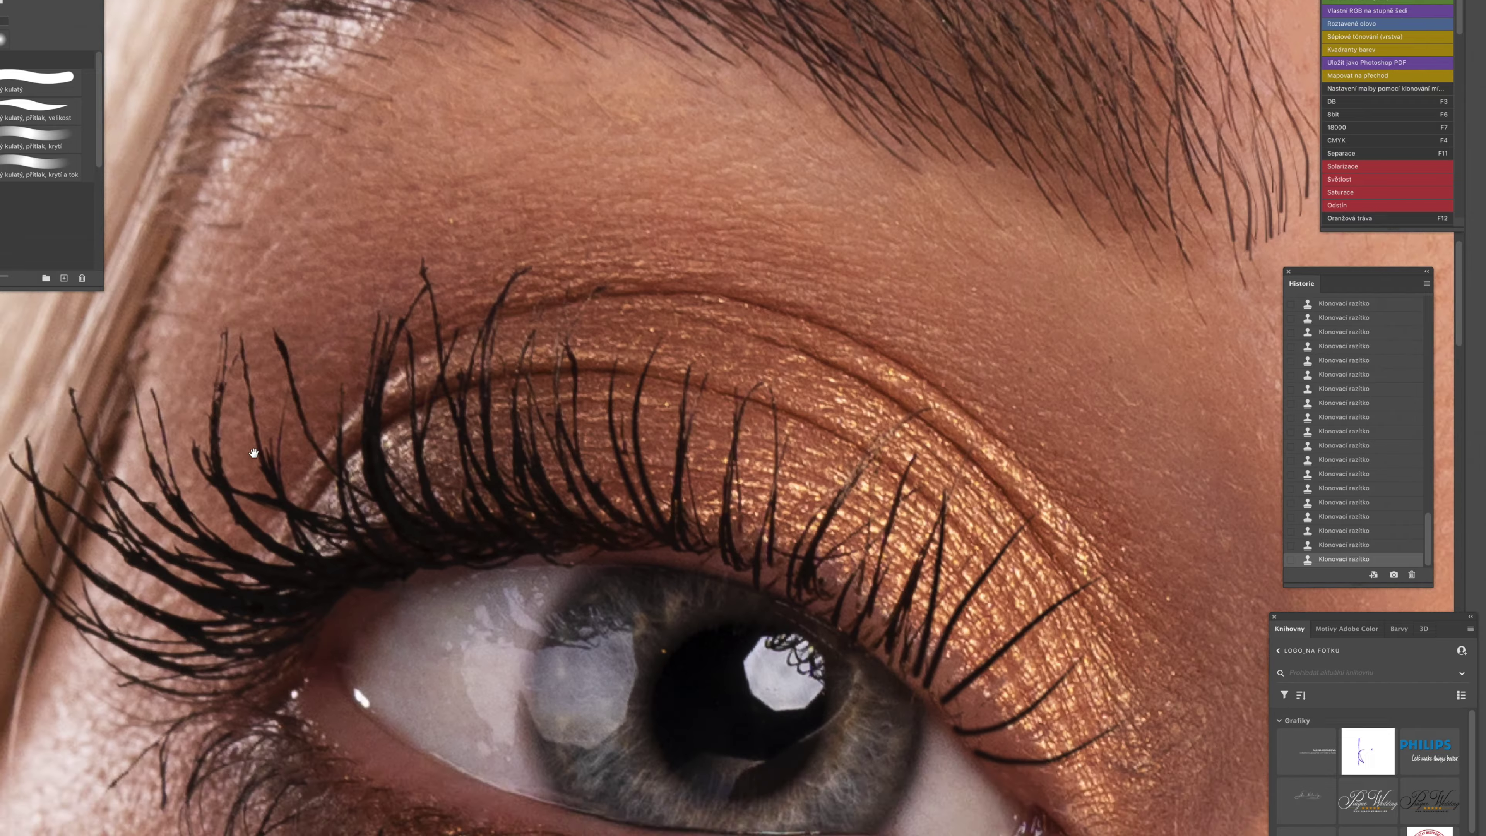
scroll(427, 470, "right", 10)
scroll(531, 388, "up", 5)
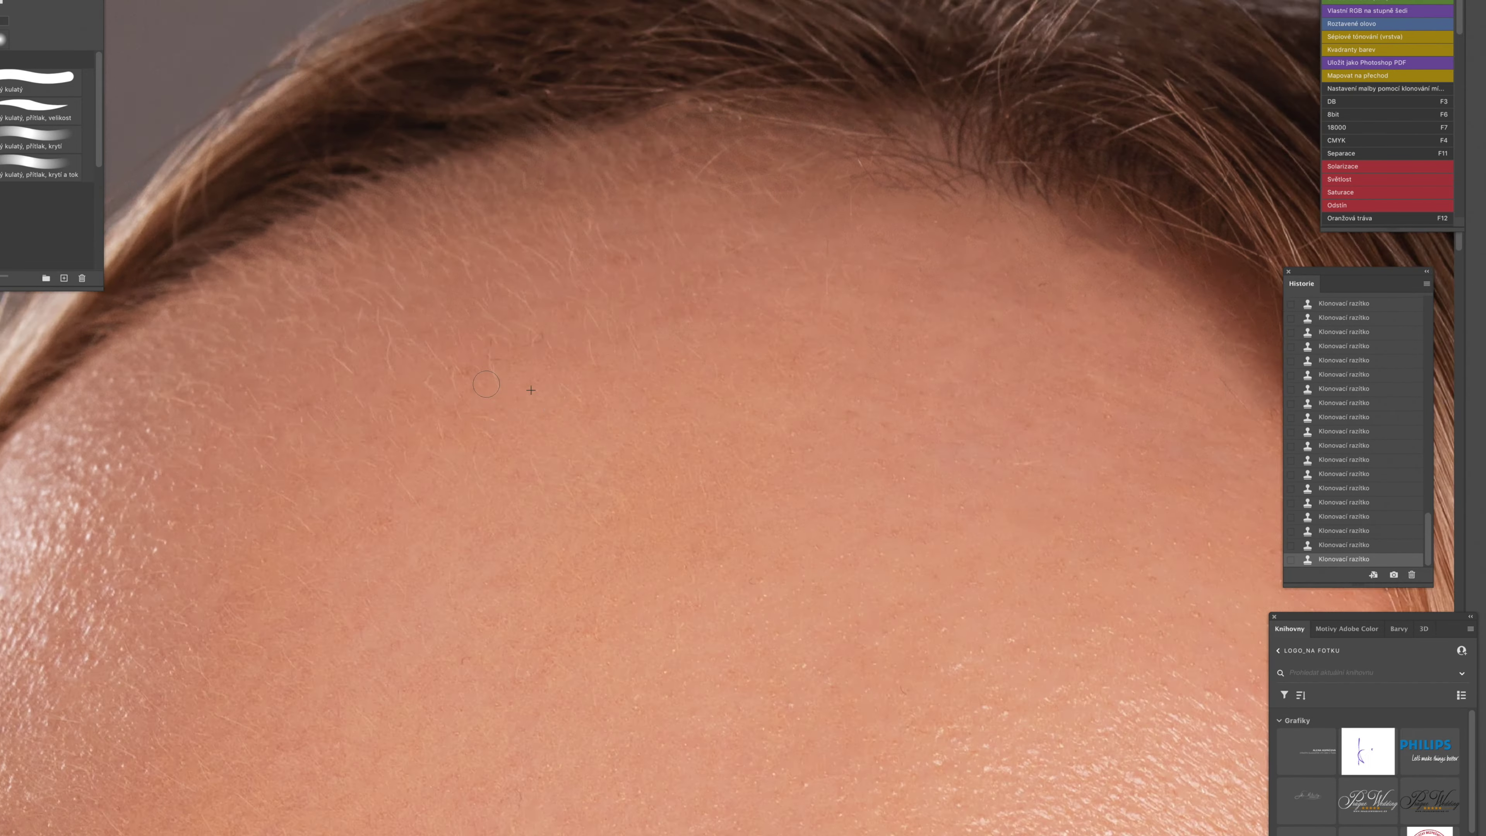
scroll(893, 202, "down", 15)
left_click(970, 644)
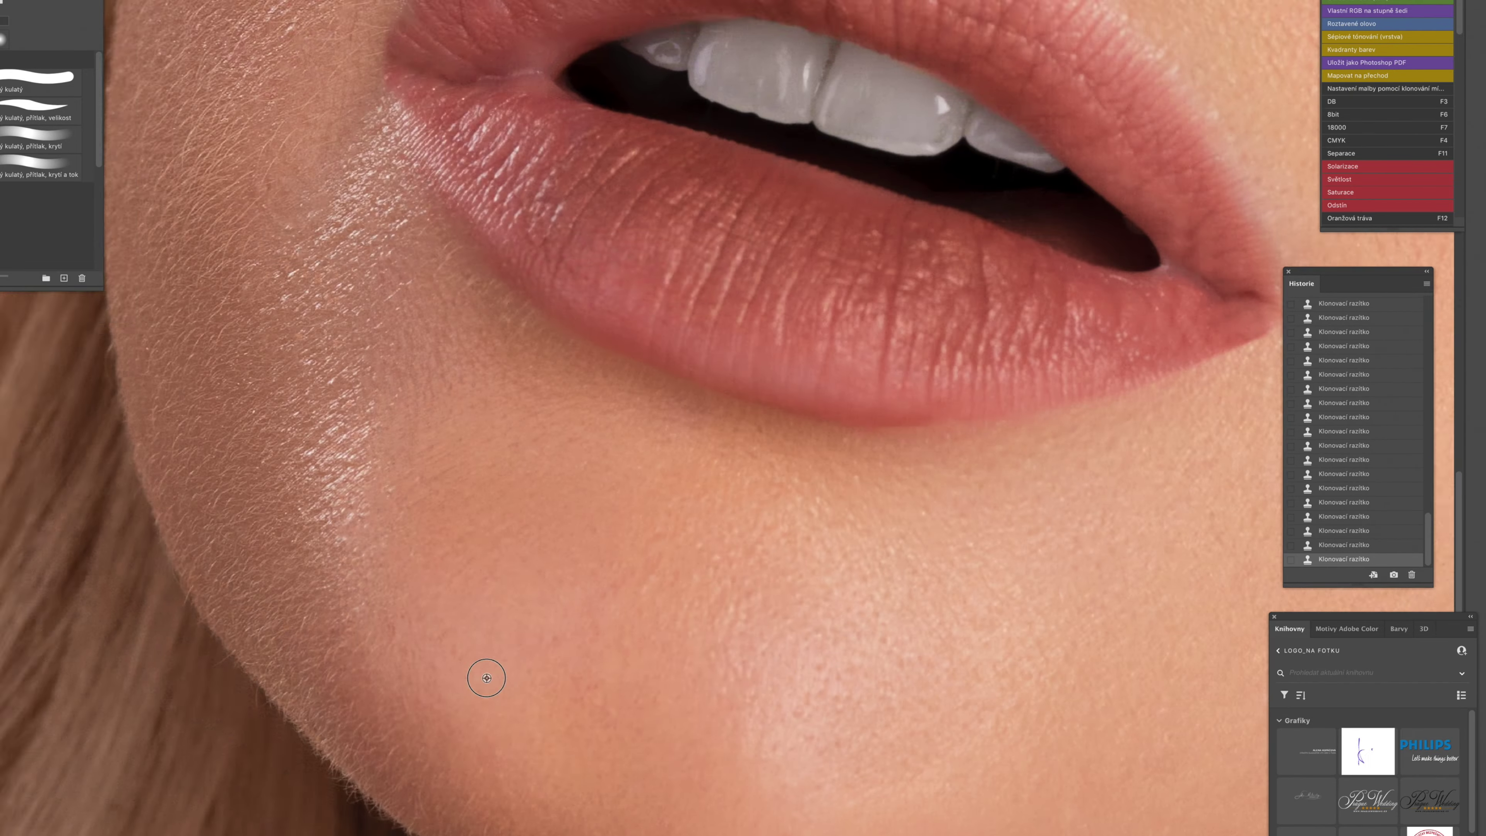
scroll(485, 673, "up", 10)
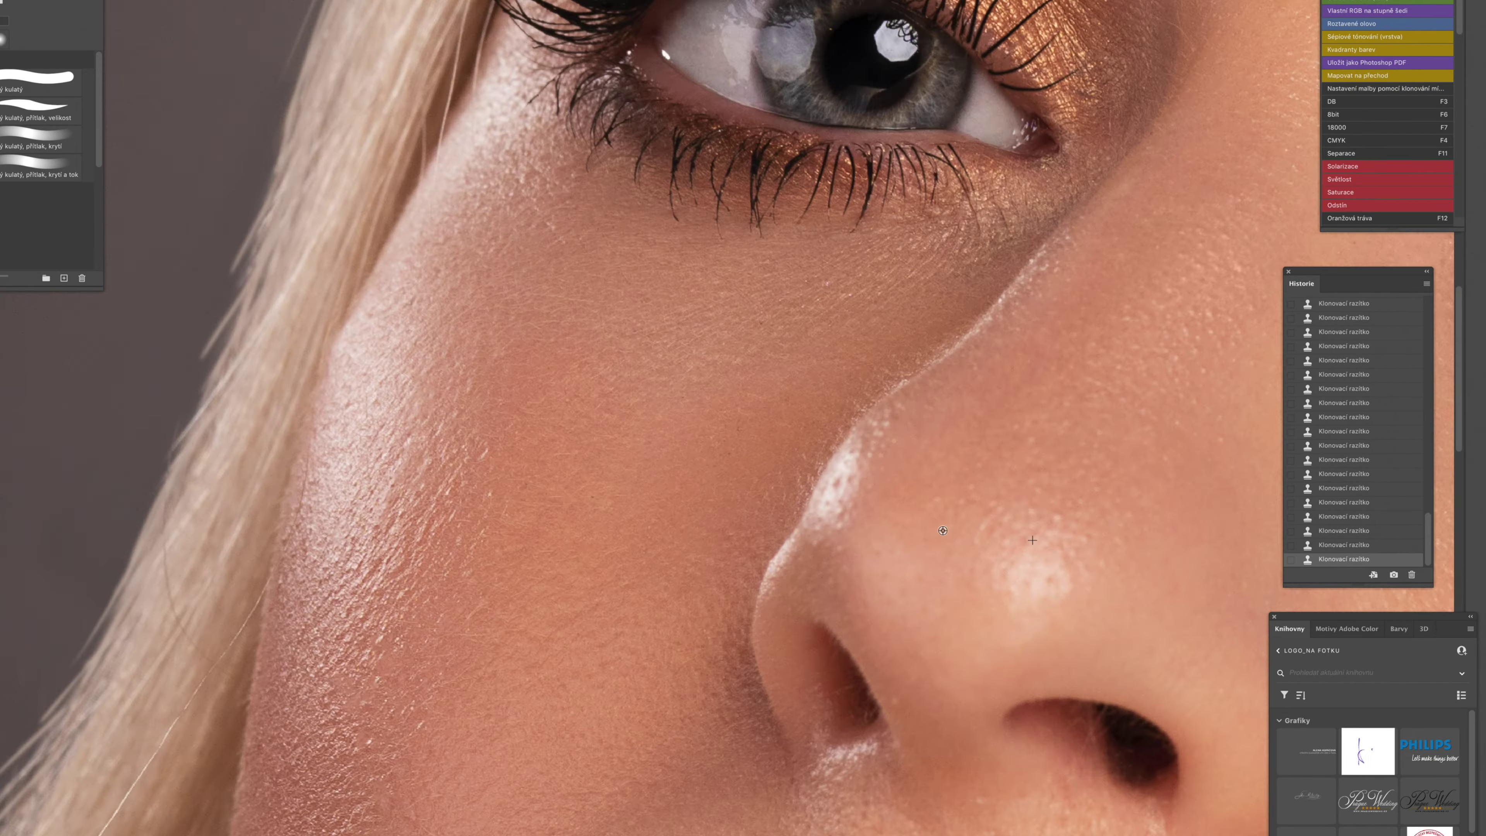
scroll(1012, 404, "down", 5)
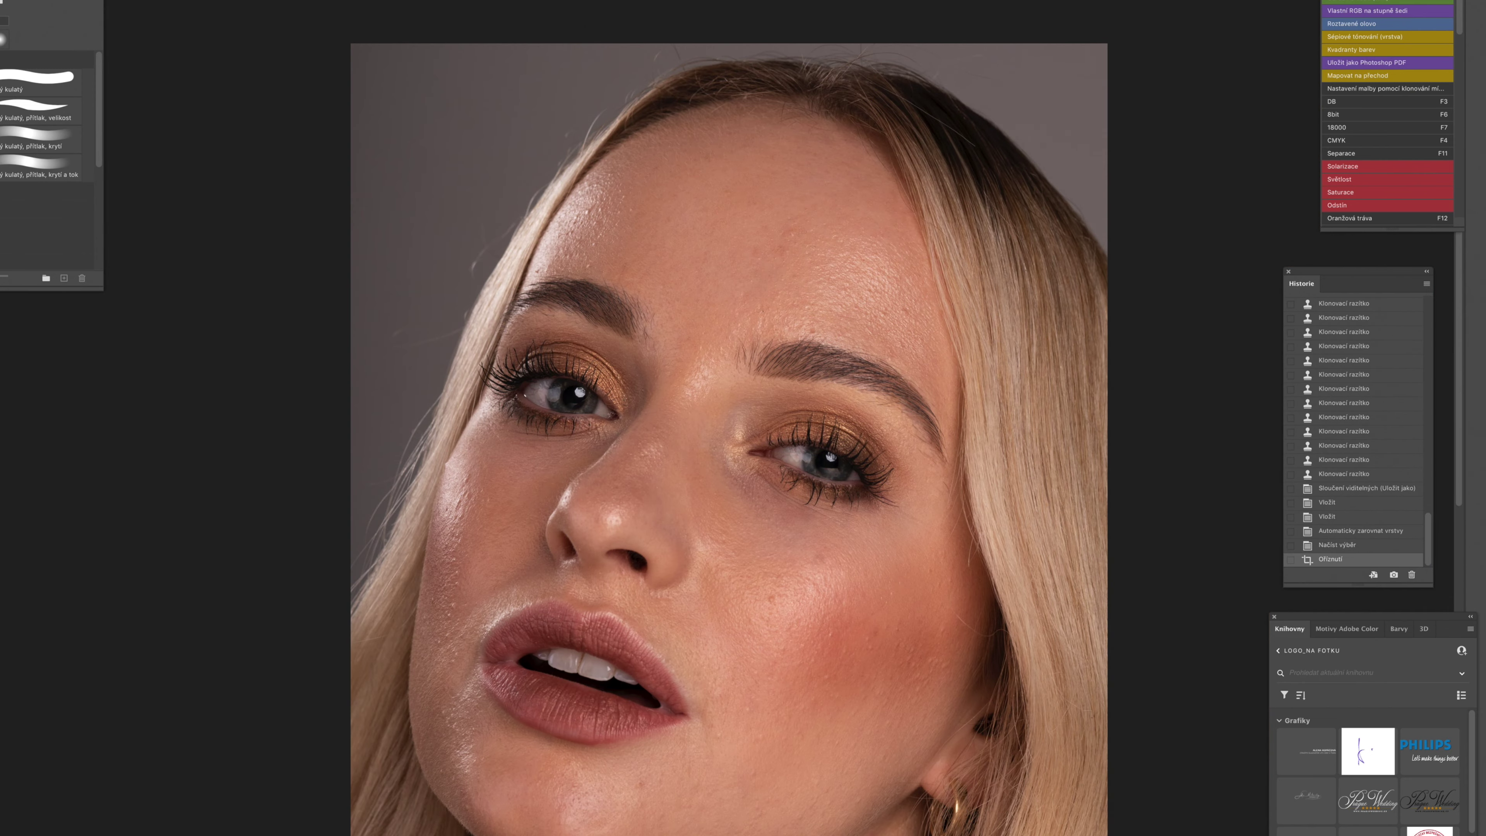
Step: Toggle the visibility of the retouched layer to compare the portrait before and after retouching
left_click(1484, 743)
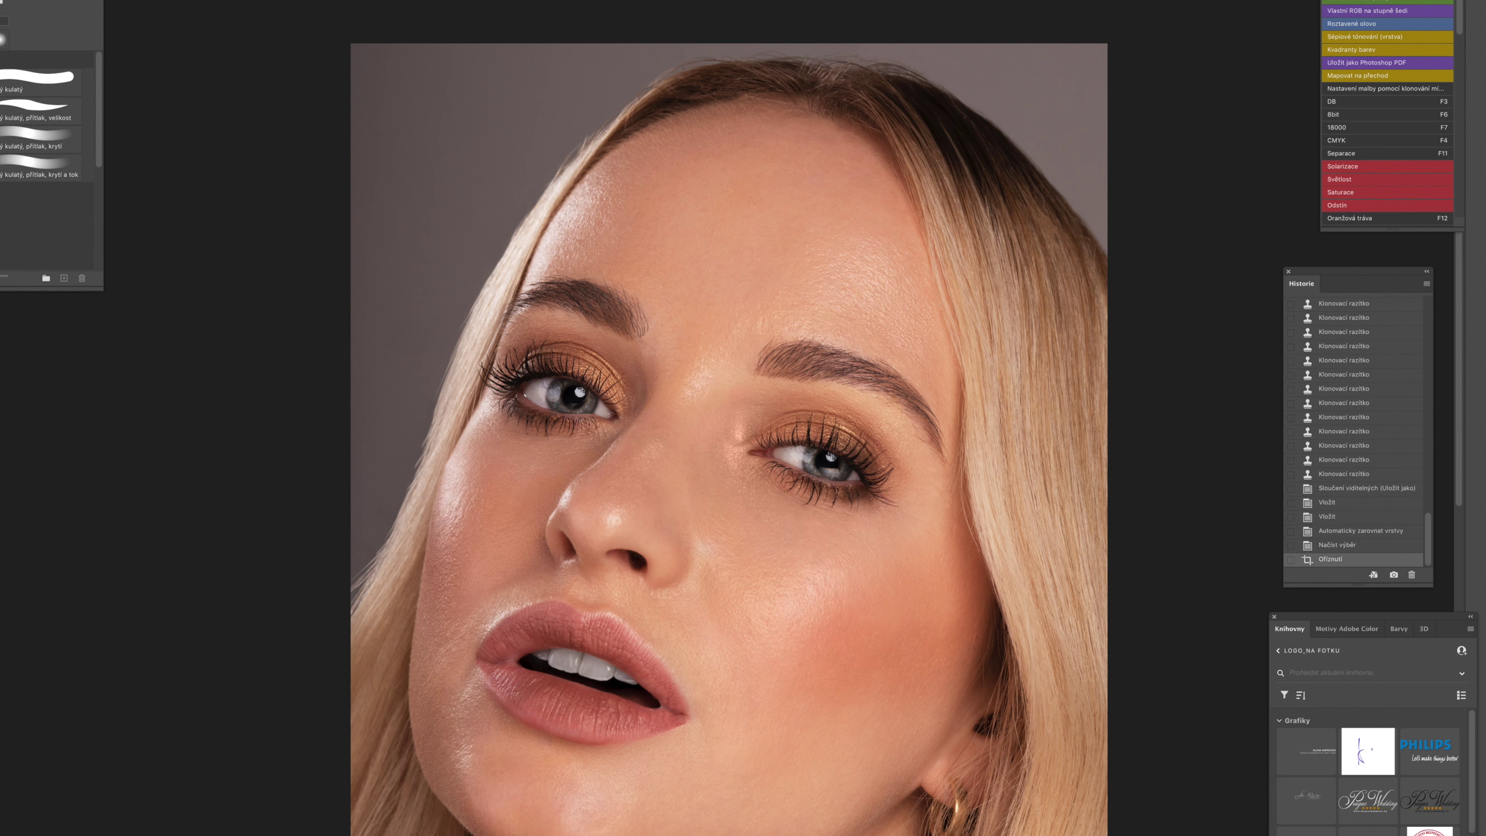
key("super+comma")
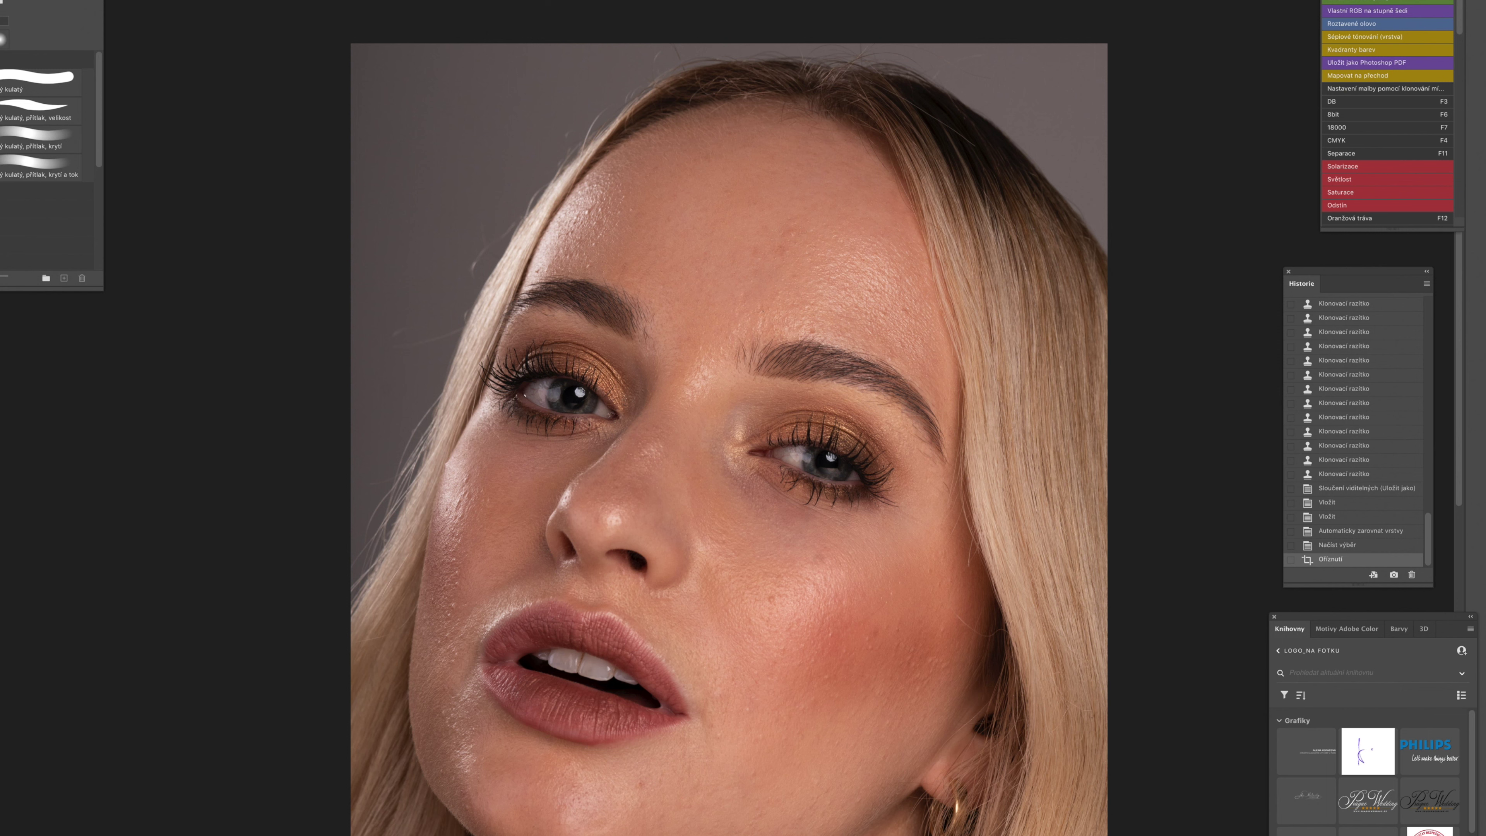
key("super+comma")
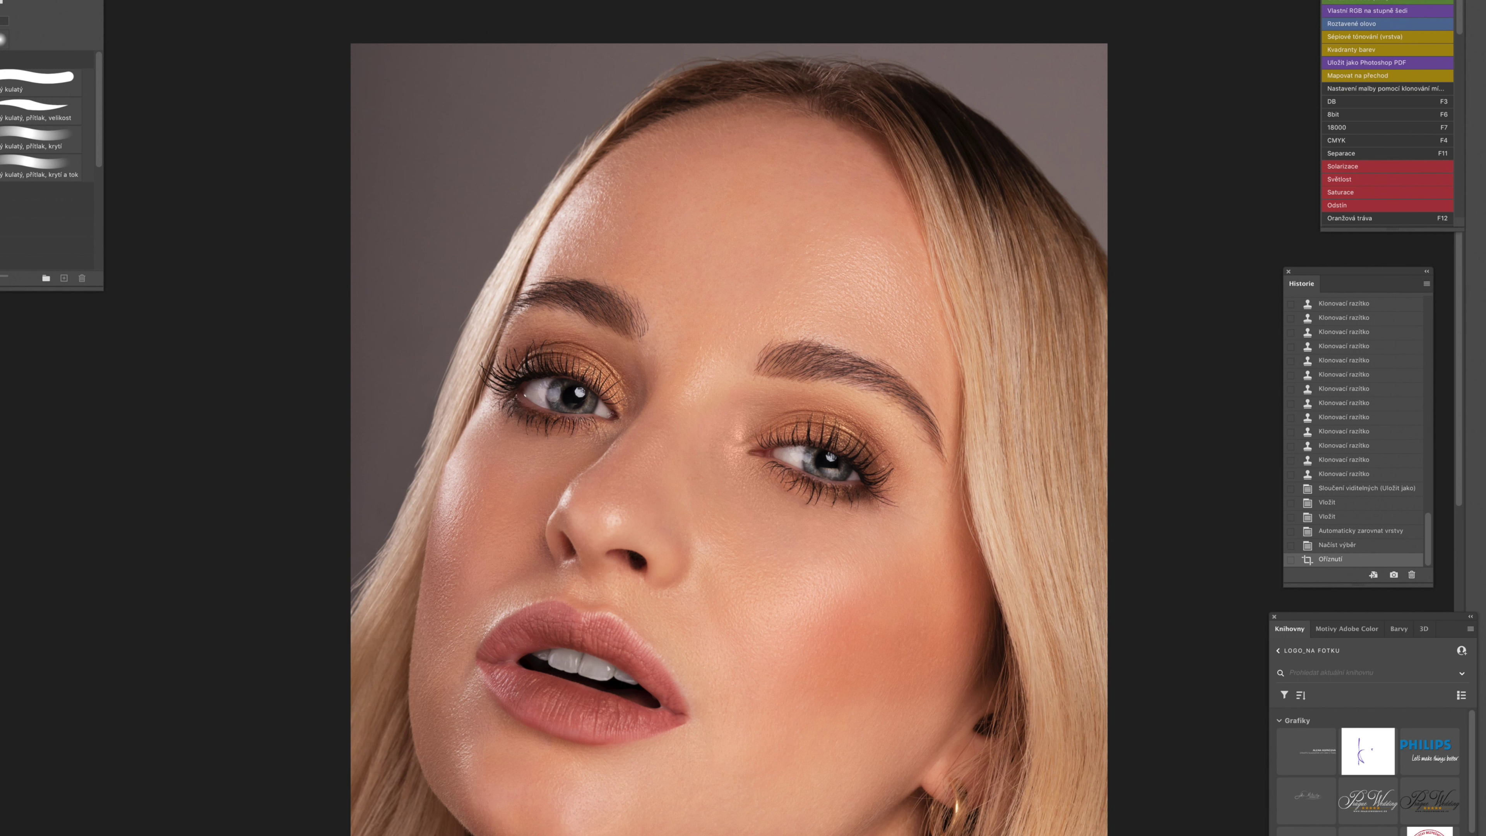
Step: Dismiss the clipboard export message and hide all panels to view the finished portrait
key("super+Tab")
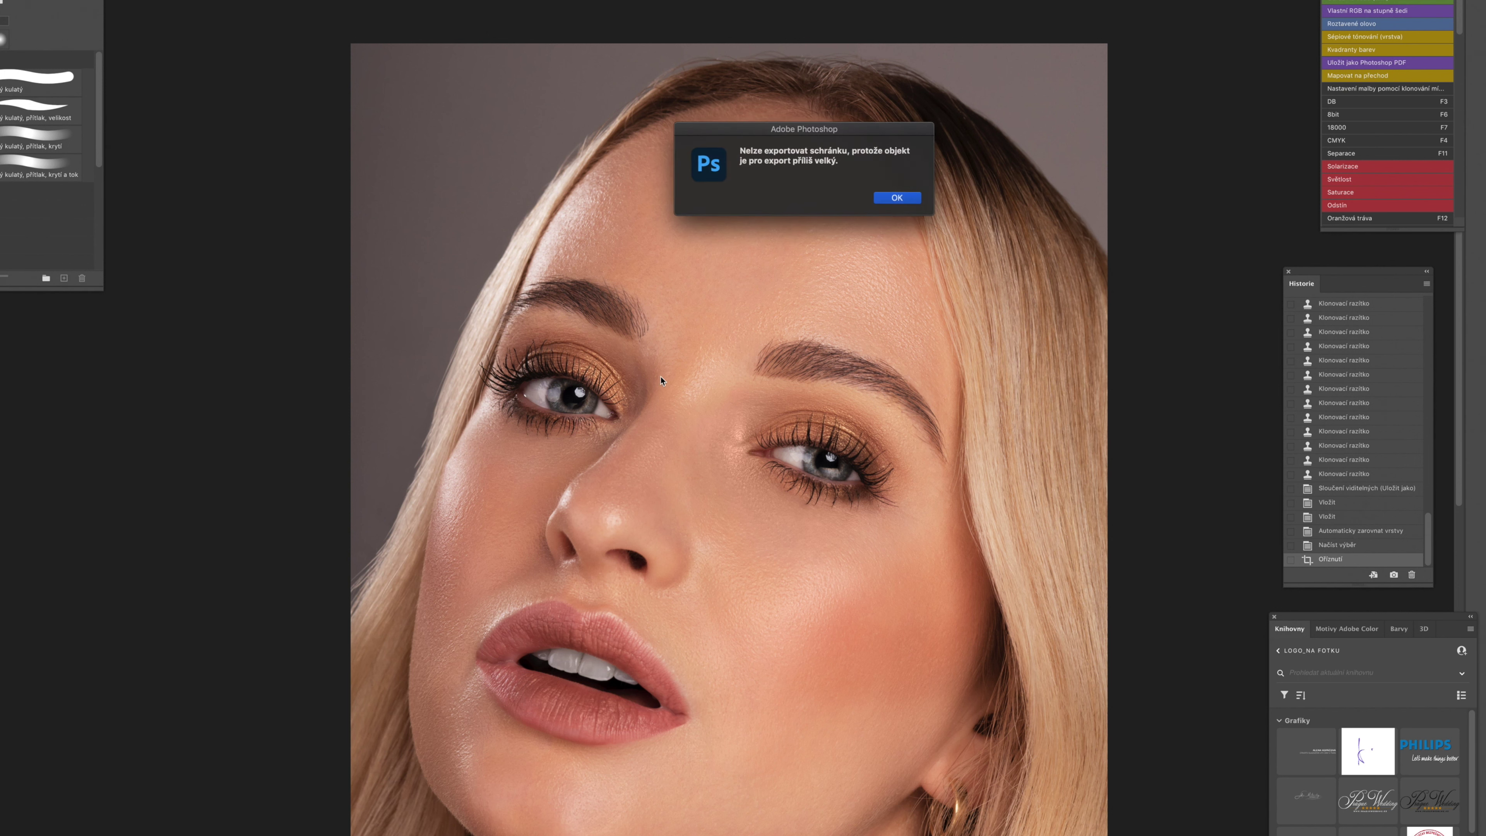
left_click(897, 198)
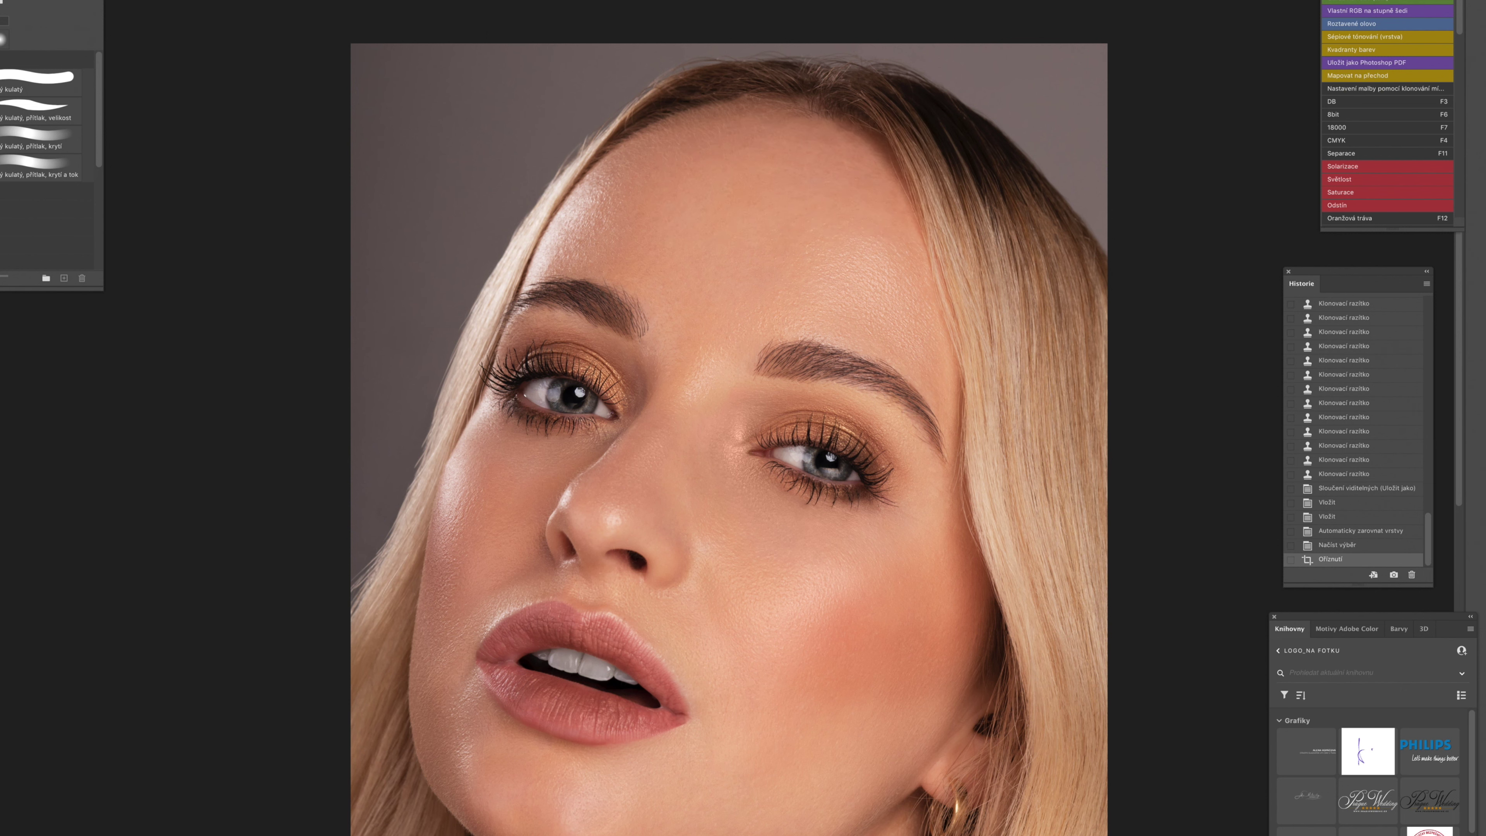
key("Tab")
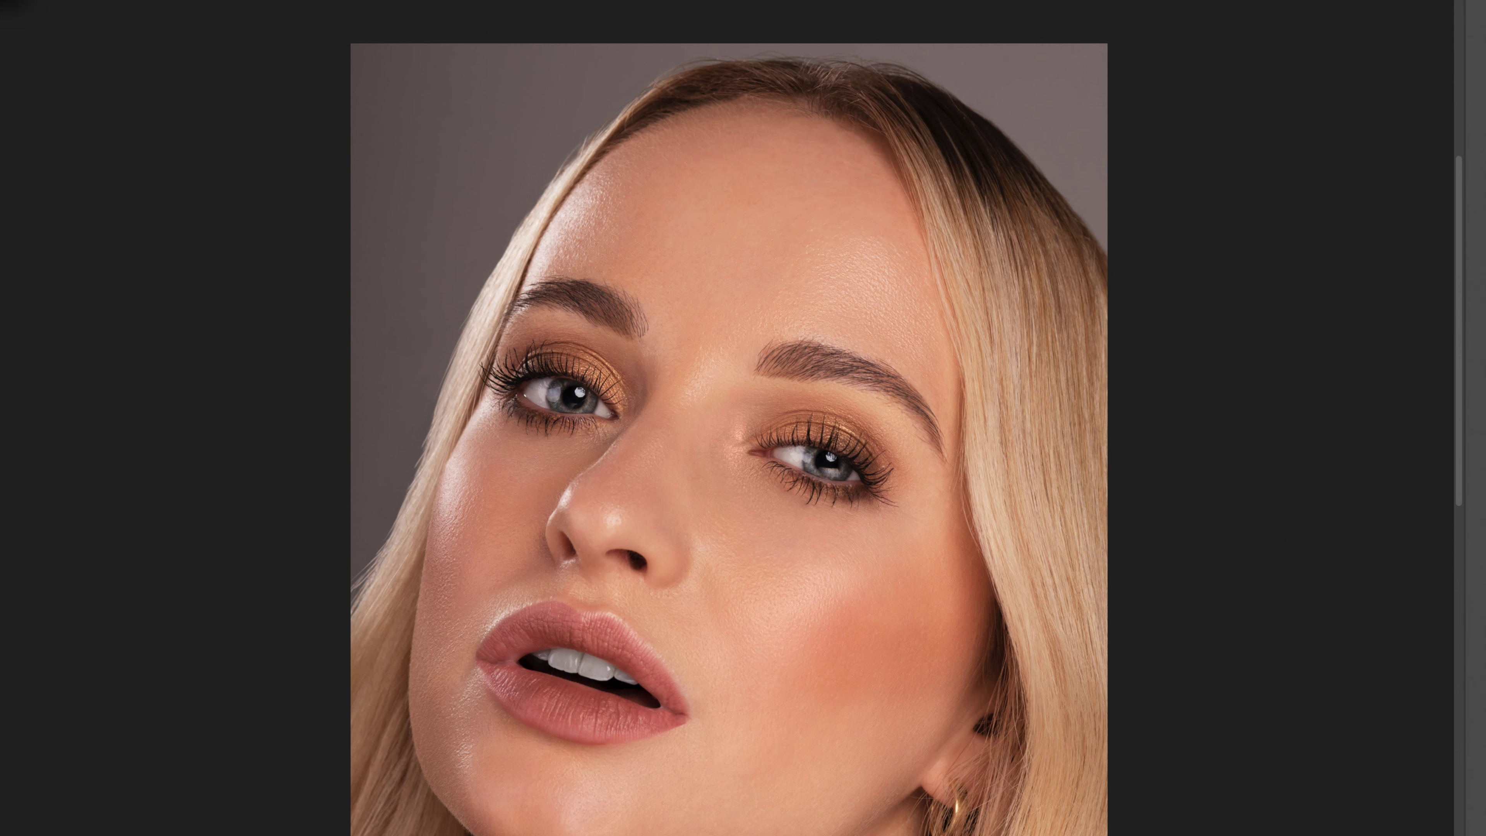